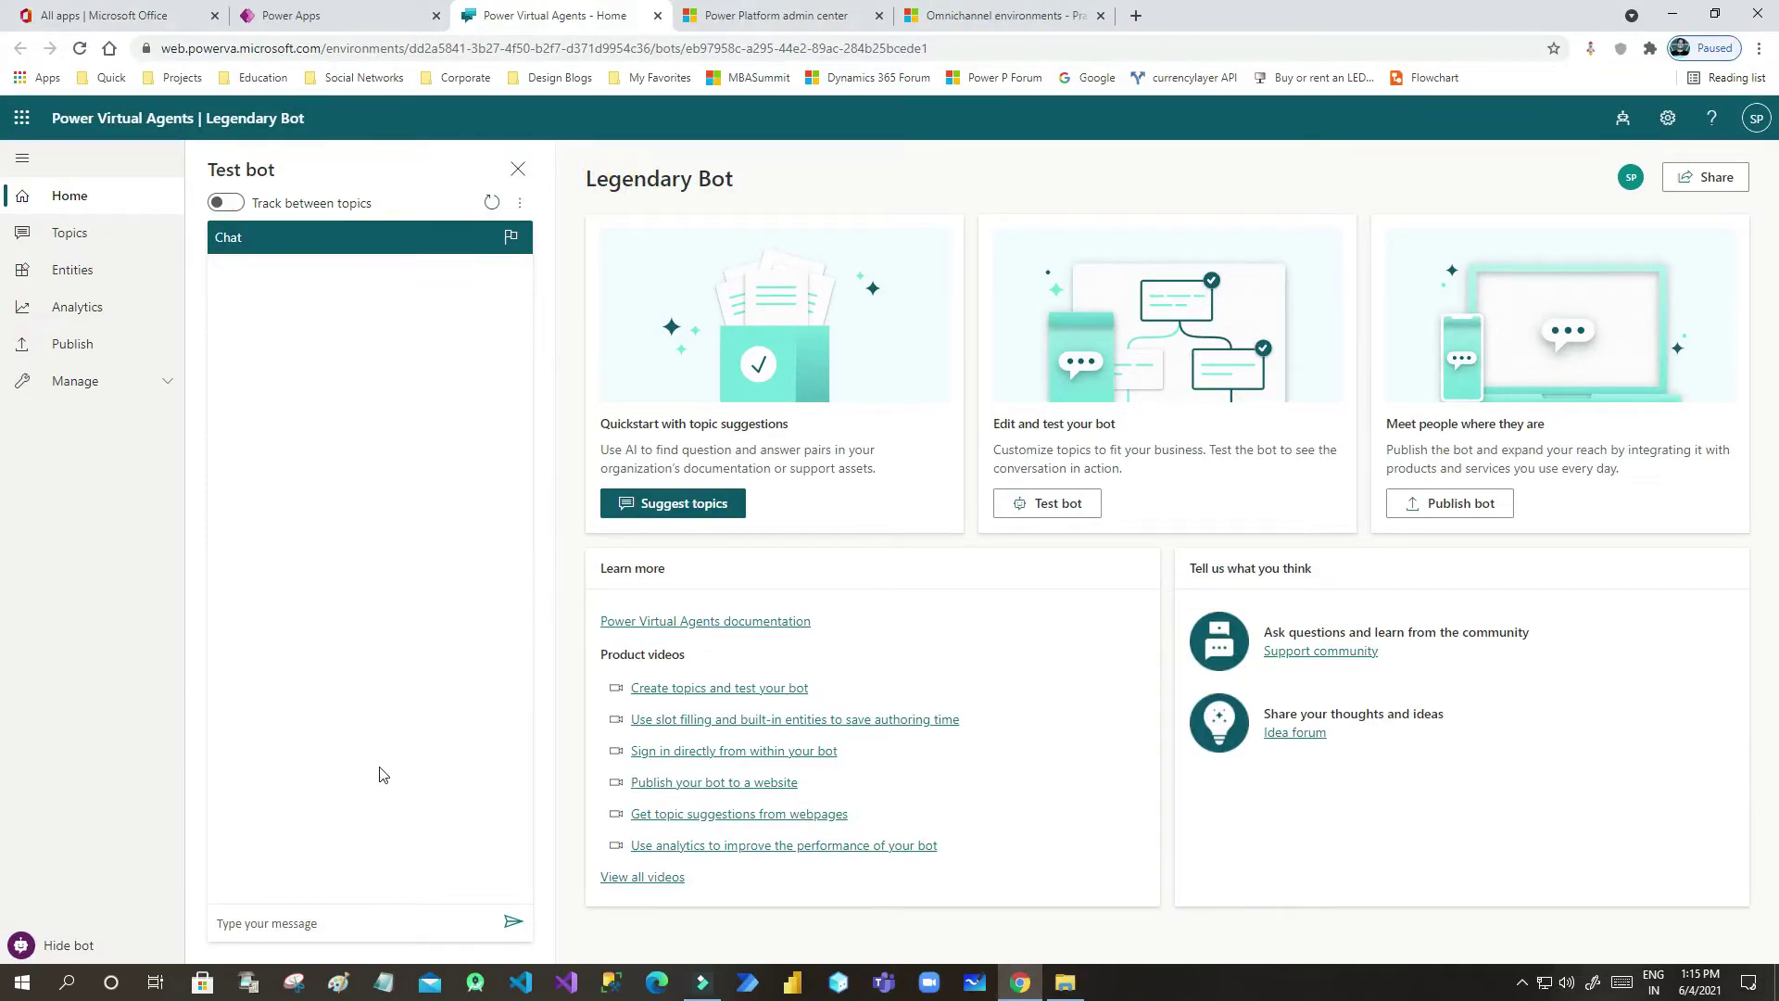
- Send the message "Hi" to Legendary Bot in the test chat
left_click(291, 922)
type("Hi")
key("Return")
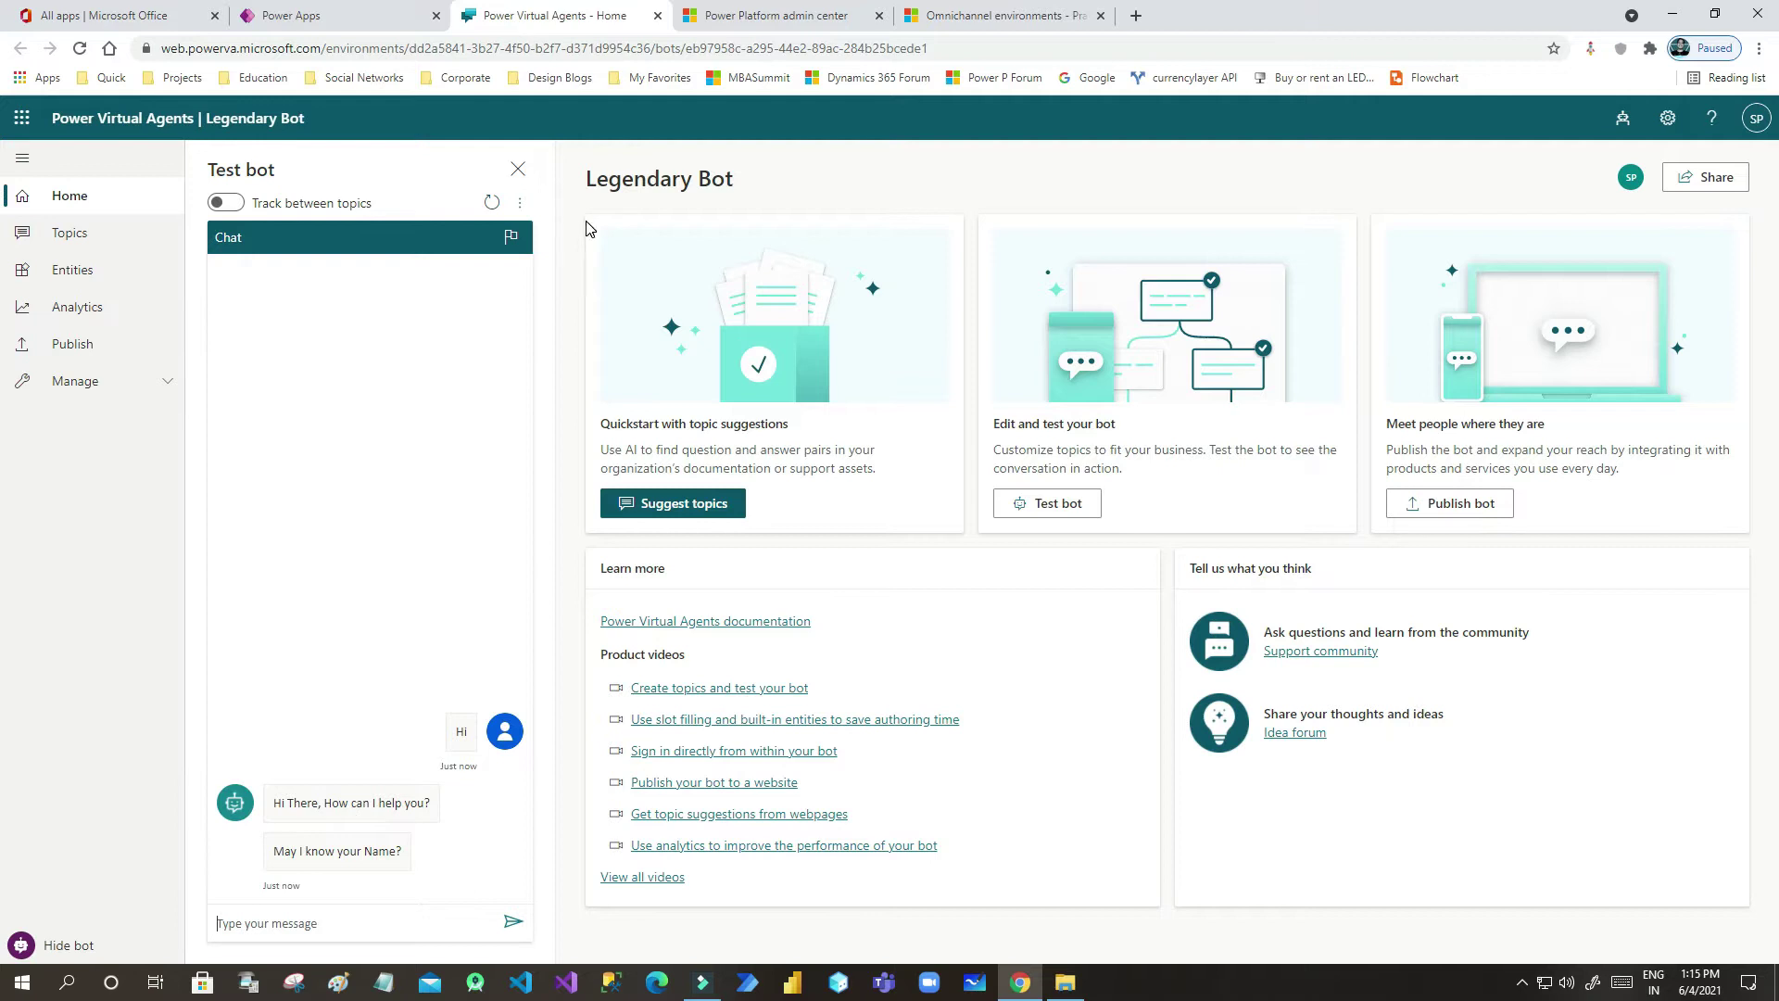
- Start connecting the bot's agent transfer to Dynamics 365 Omnichannel for Customer Service and accept the privacy statement
left_click(1677, 123)
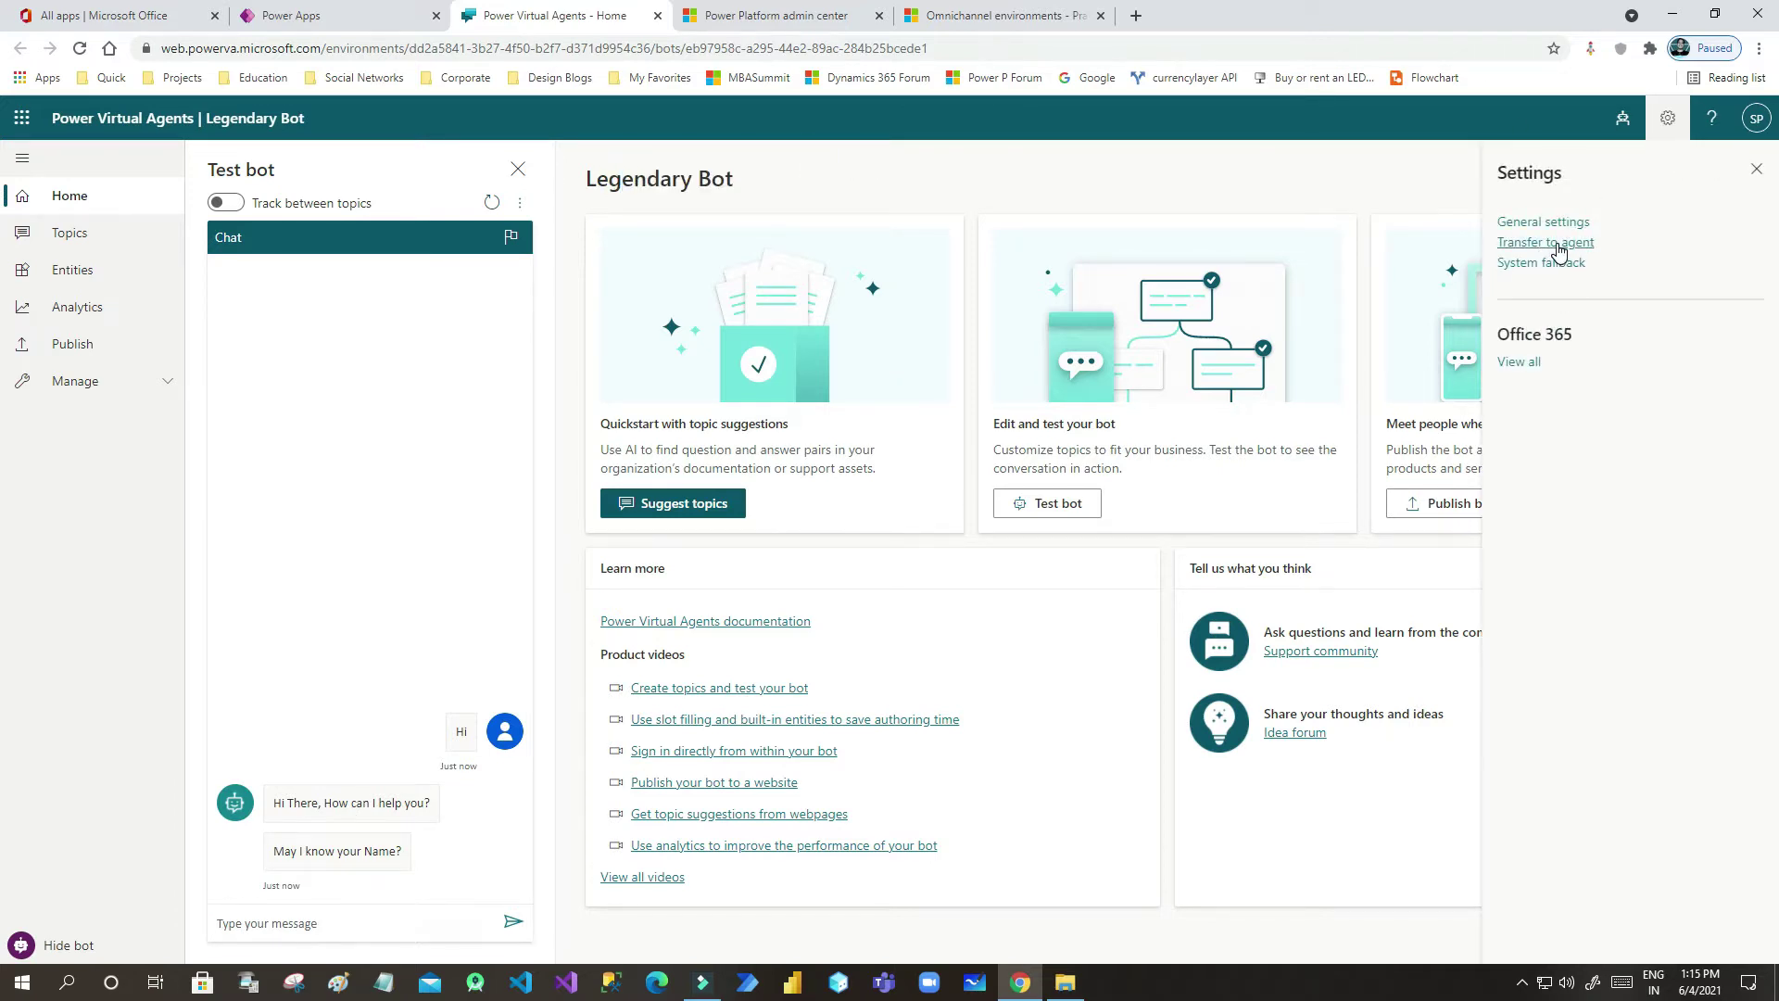
left_click(1546, 243)
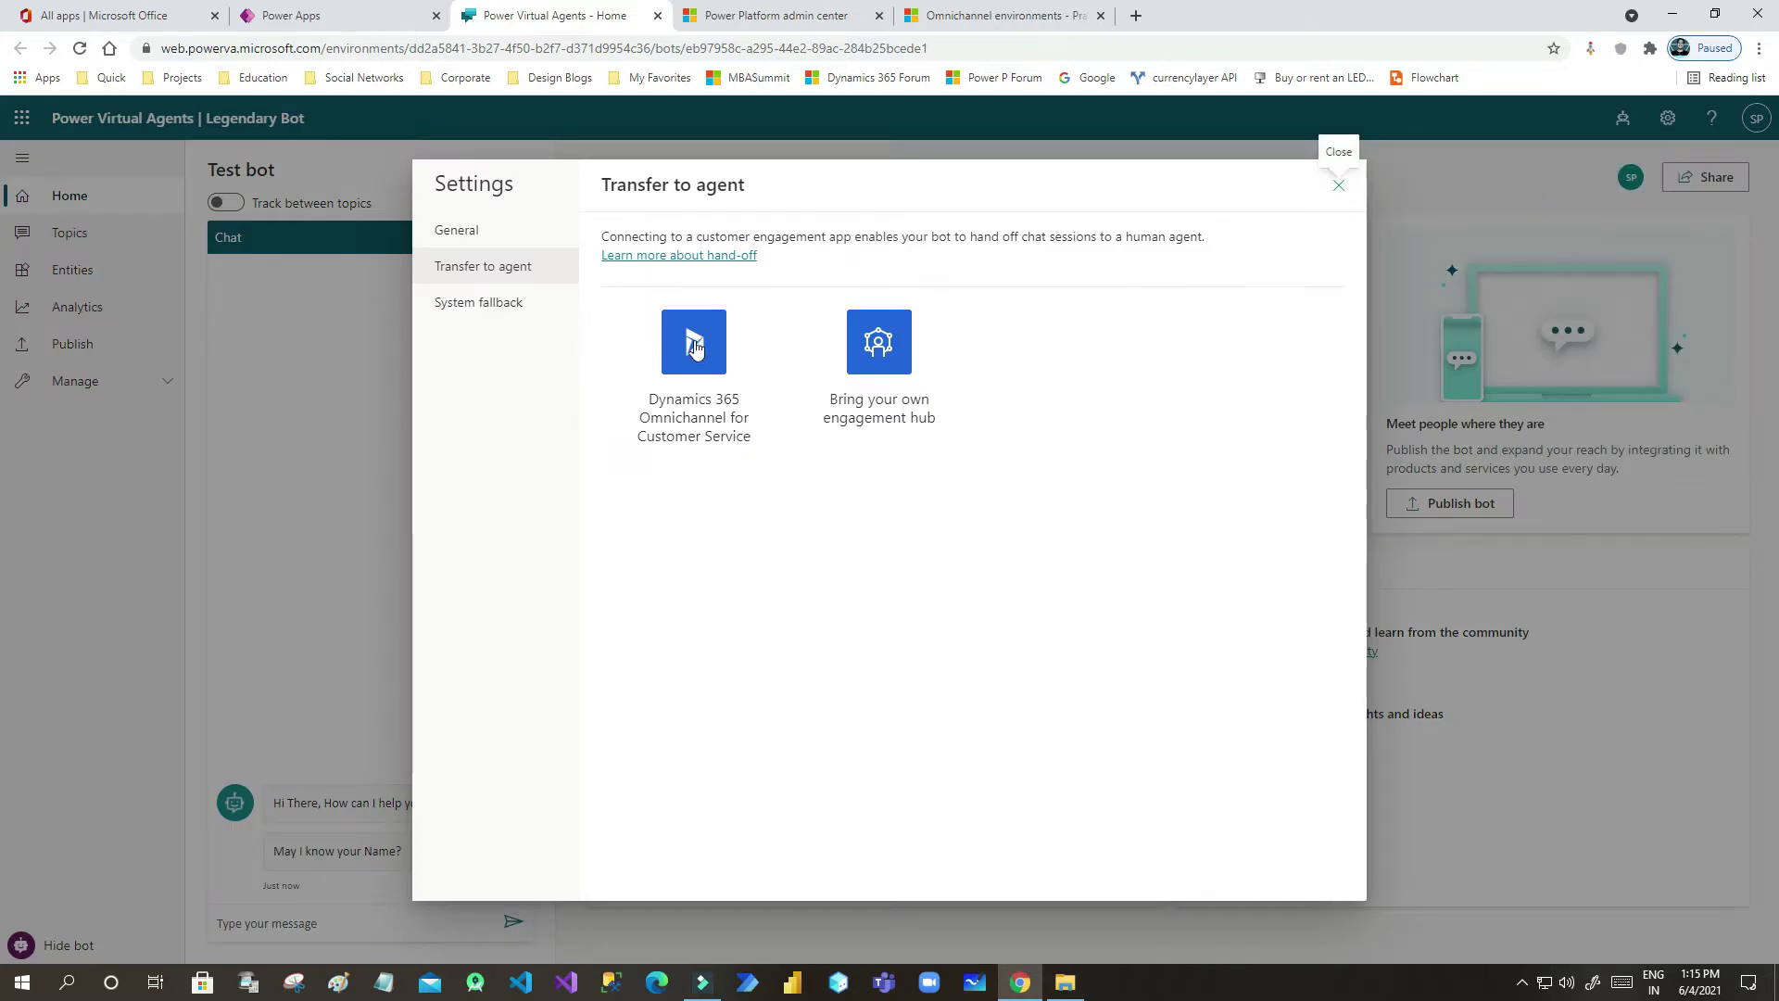
left_click(708, 335)
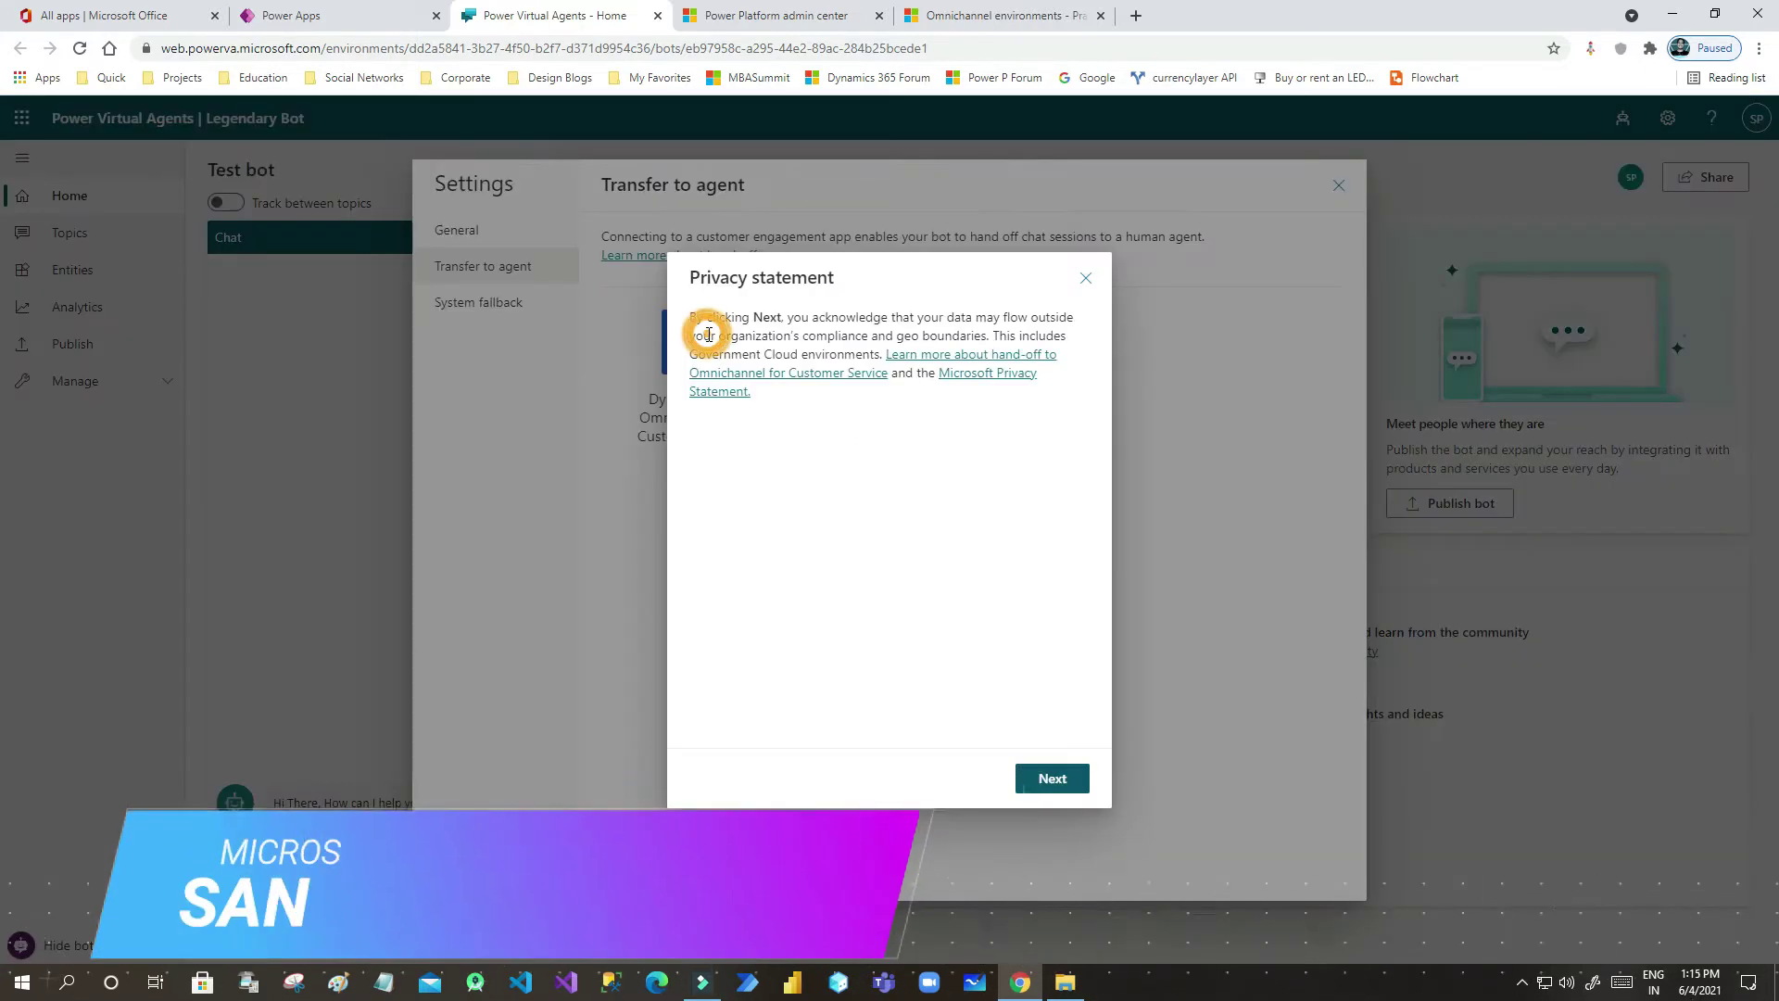
left_click(1036, 776)
left_click(910, 548)
left_click(1005, 518)
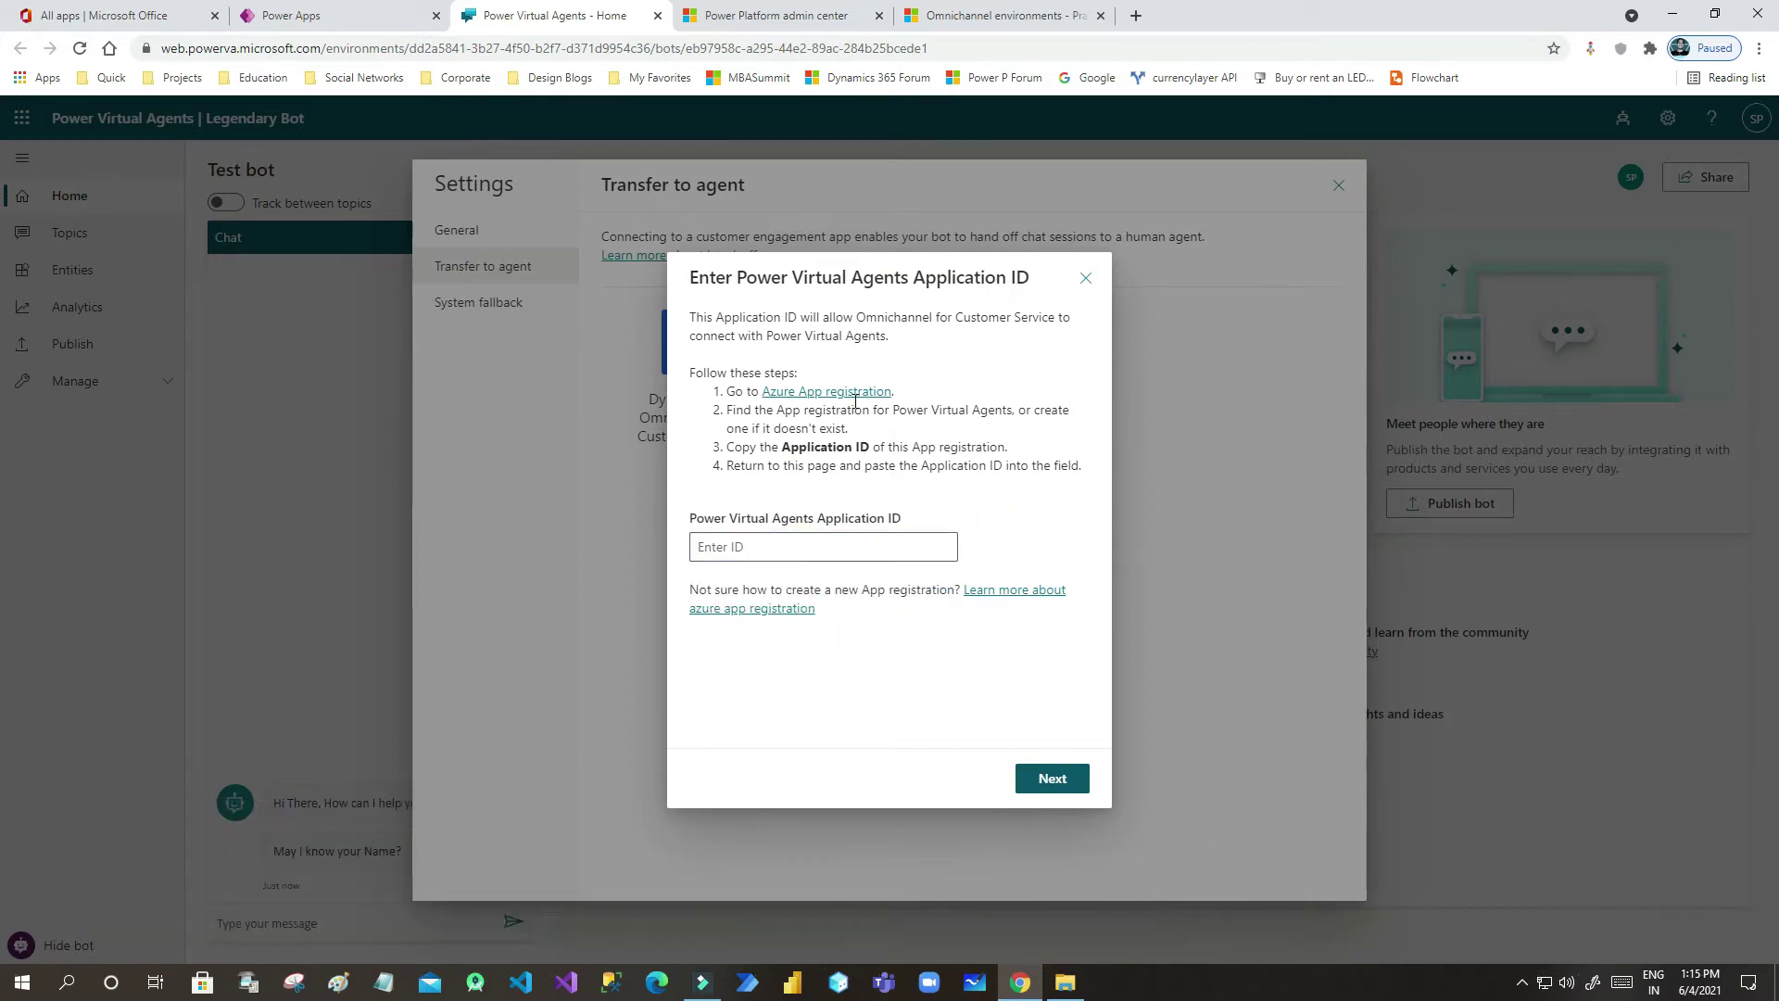
- Open Azure App registration from the Application ID instructions and view the owned applications
left_click(854, 393)
key("ctrl+shift+Tab")
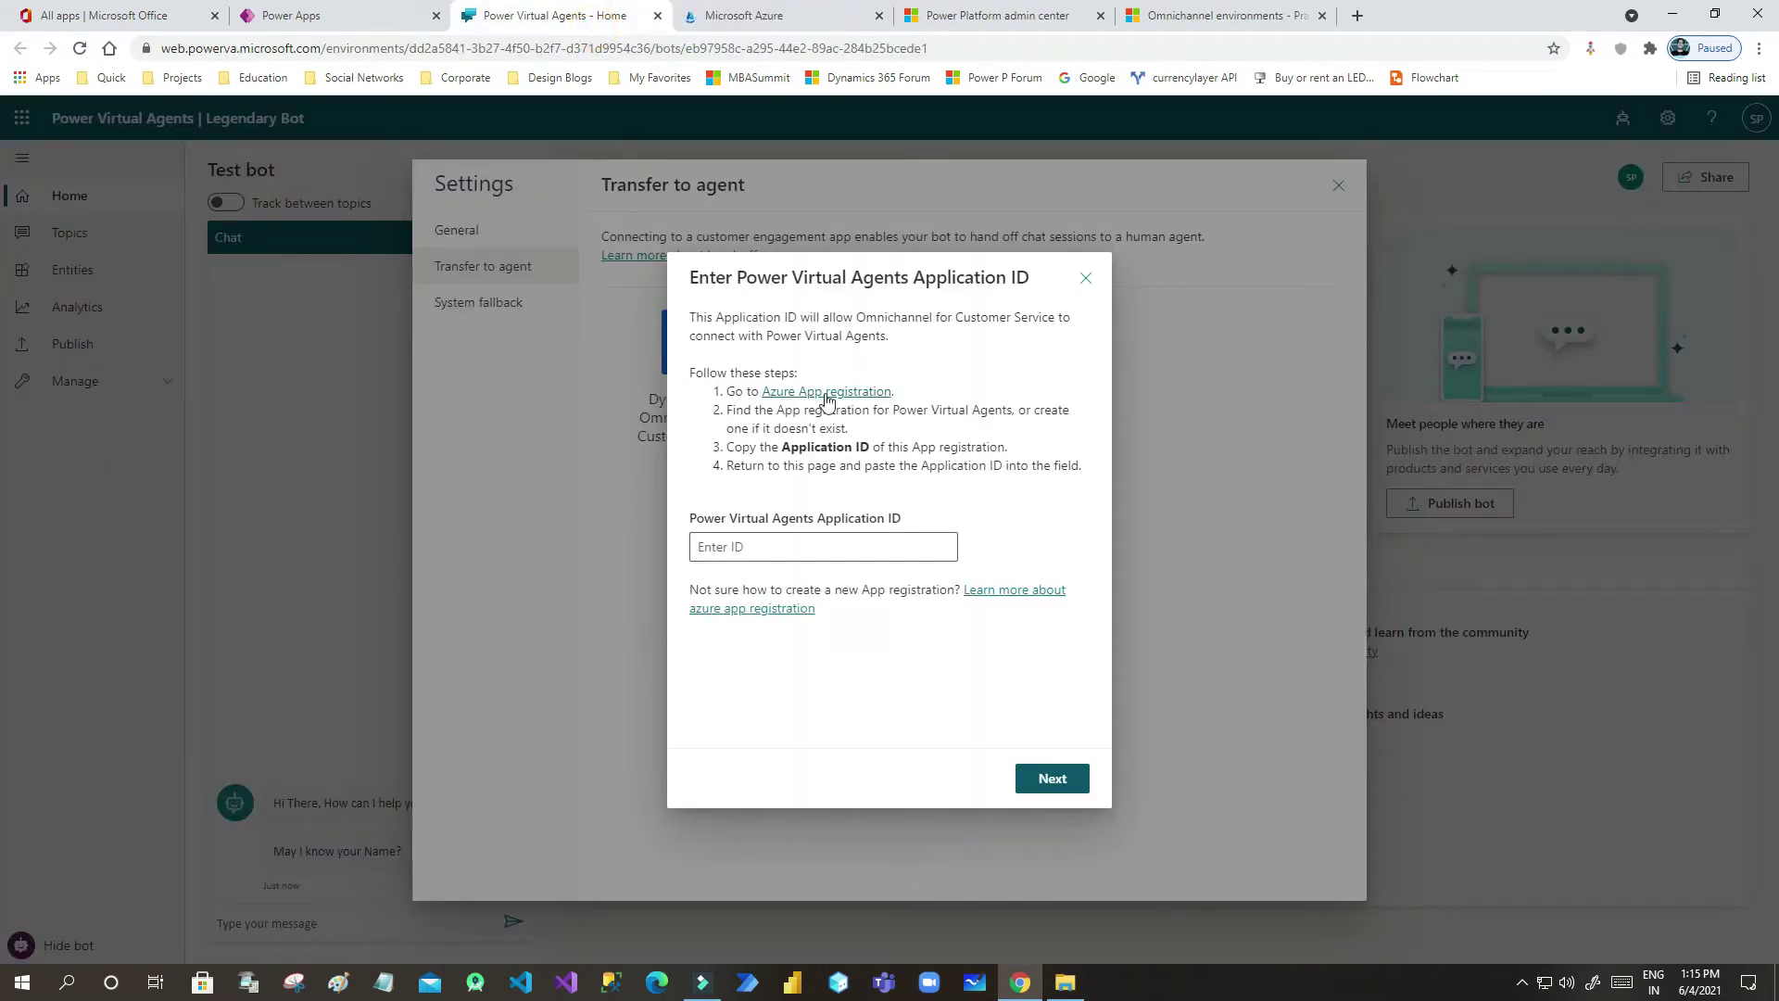
left_click(794, 11)
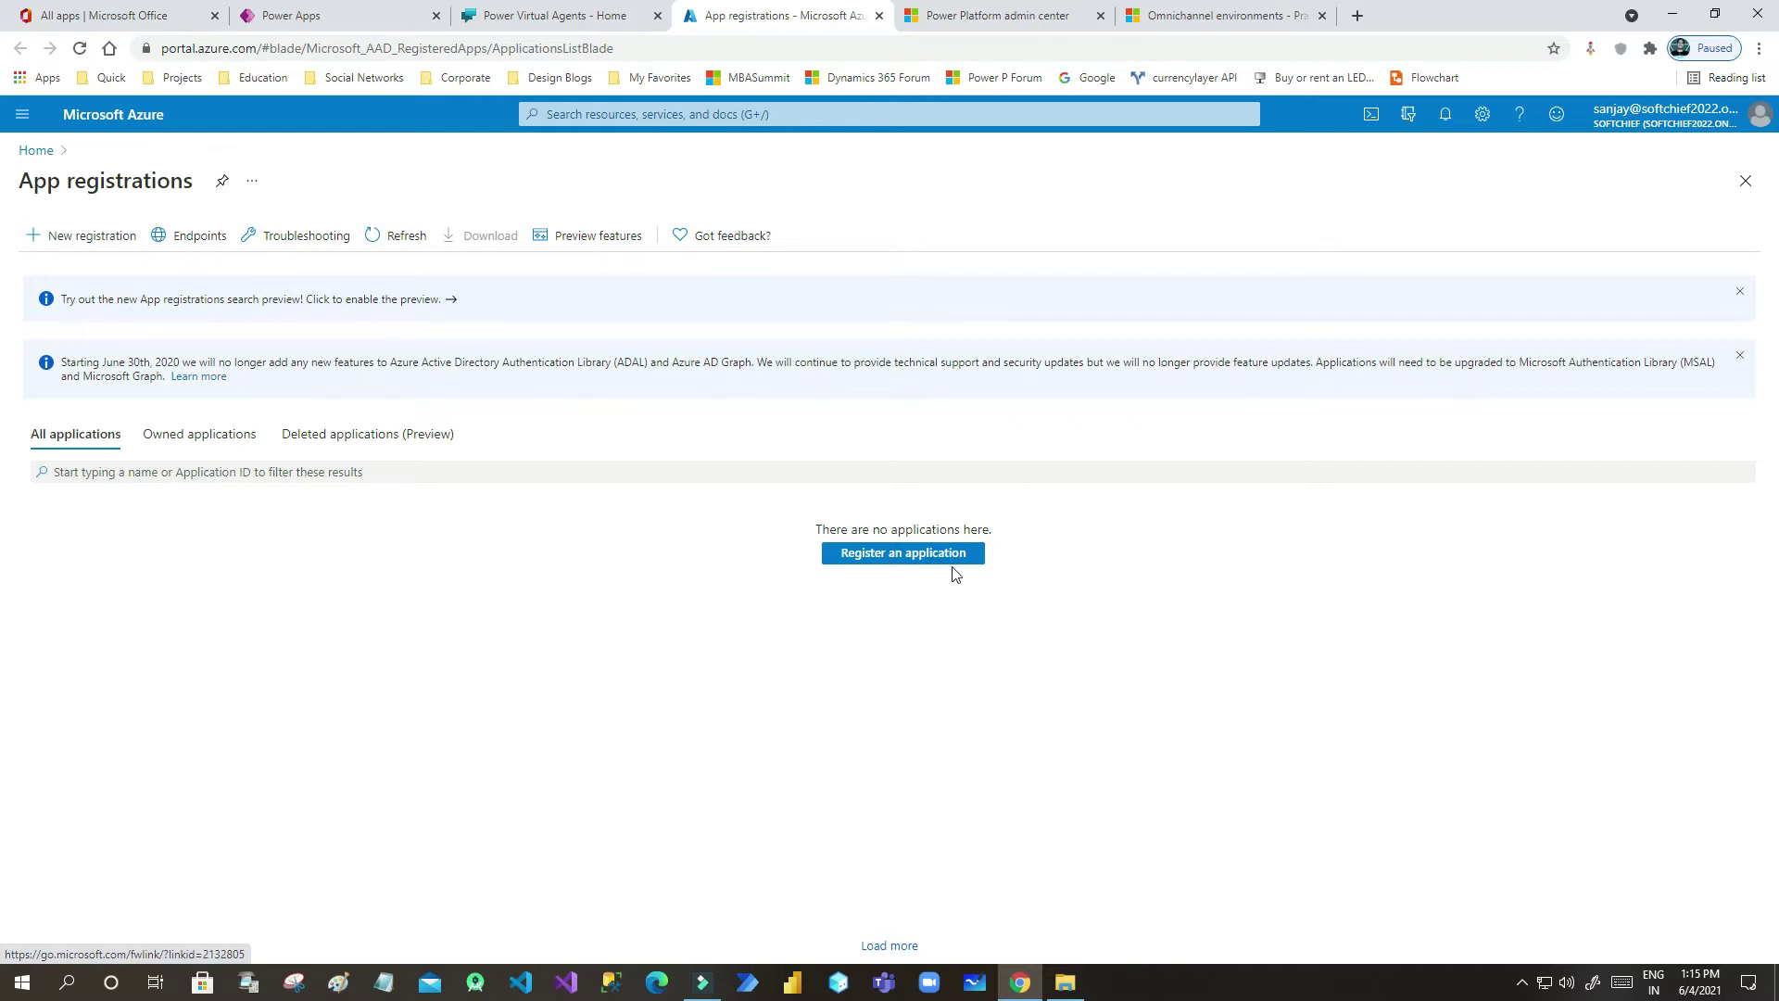
left_click(199, 434)
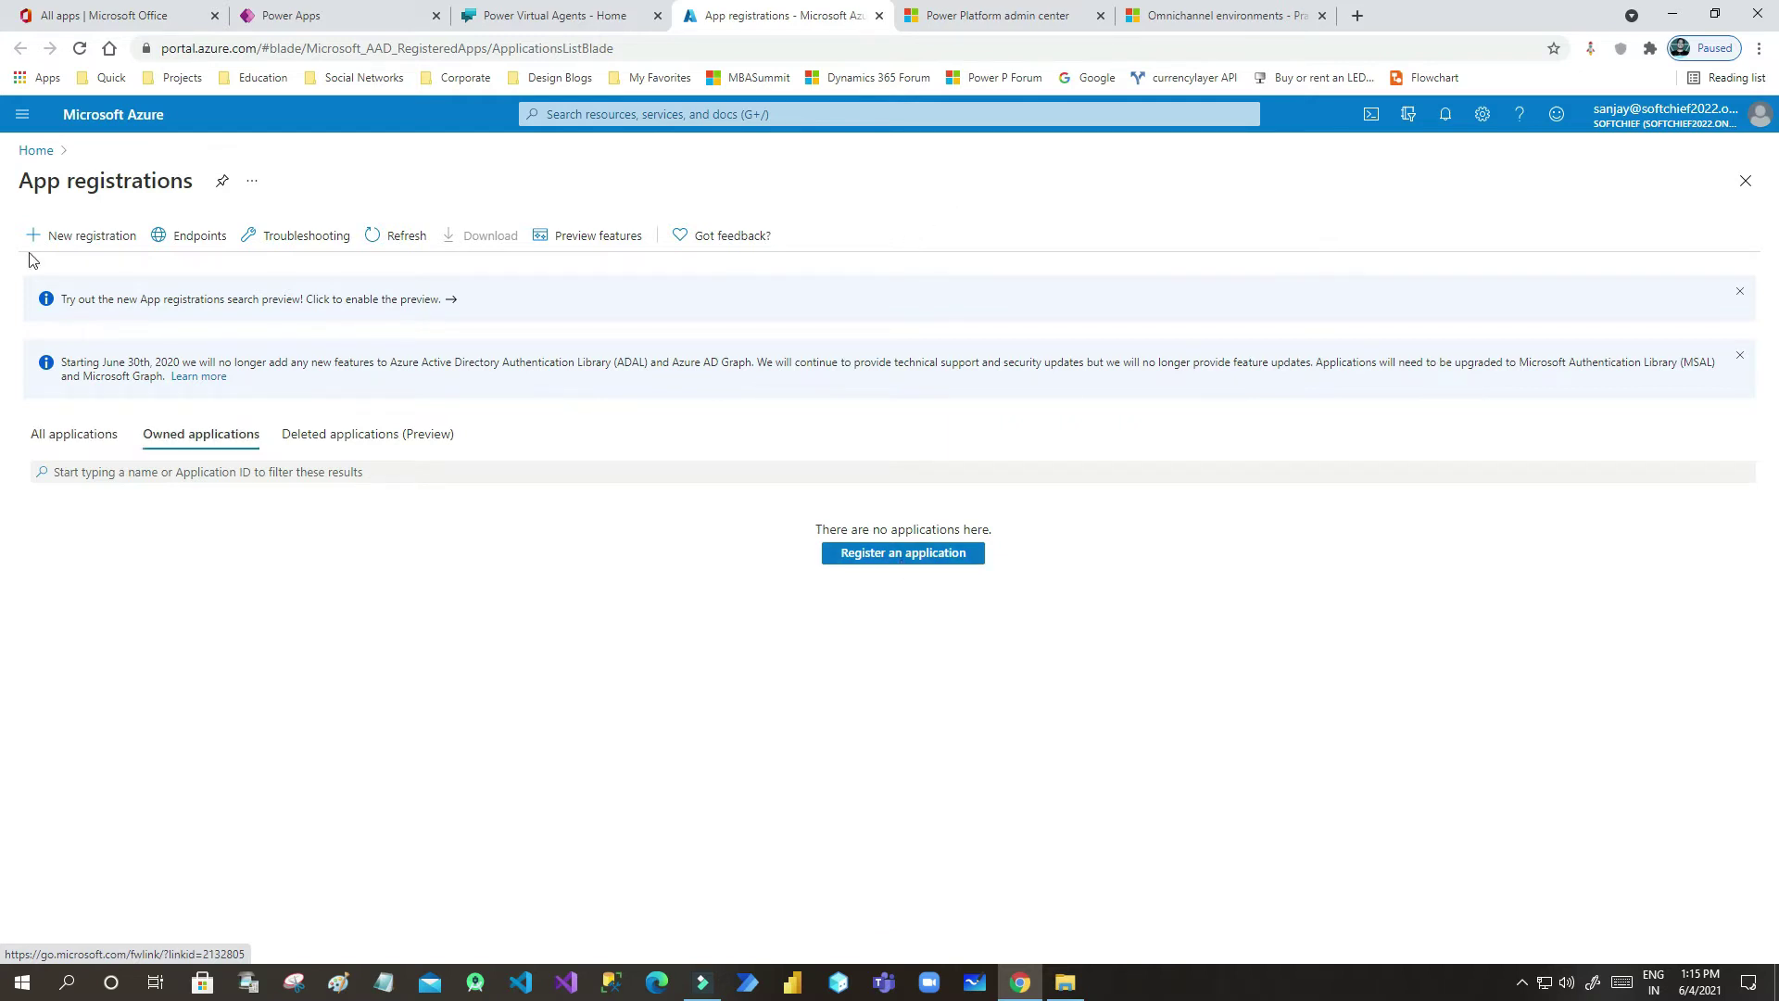
- Register a new single-tenant application named PVA Bot
left_click(93, 238)
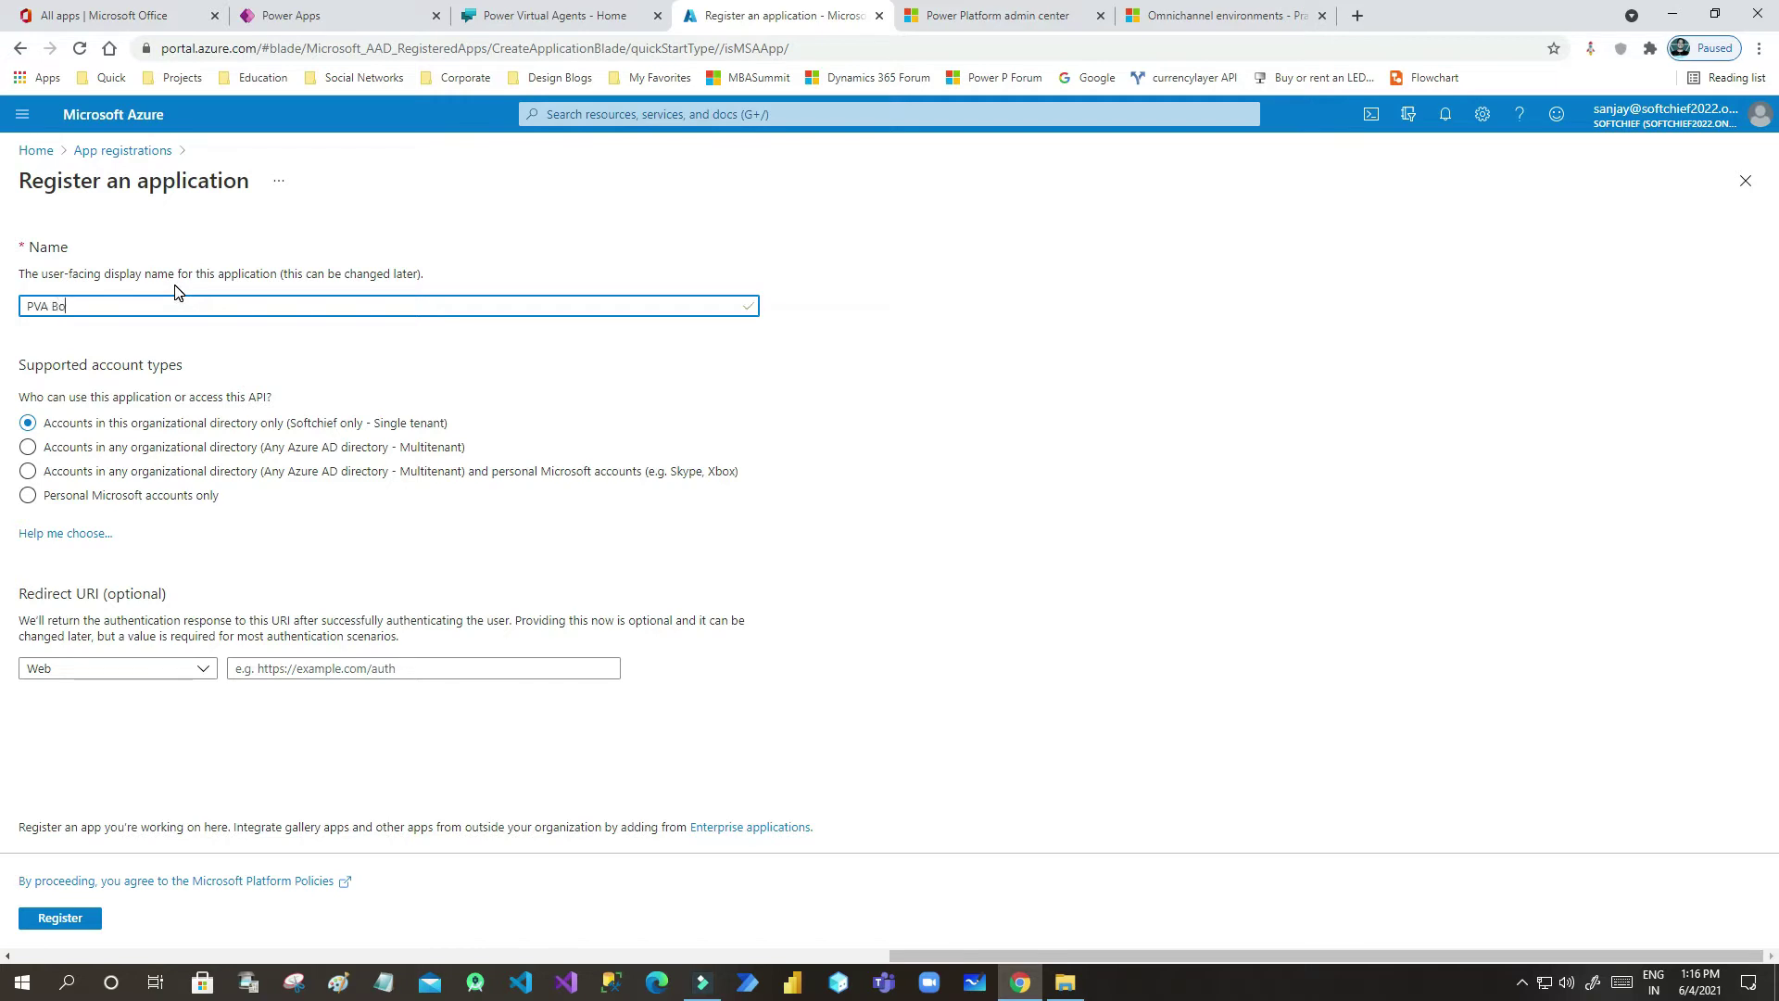
left_click_drag(139, 296, 17, 304)
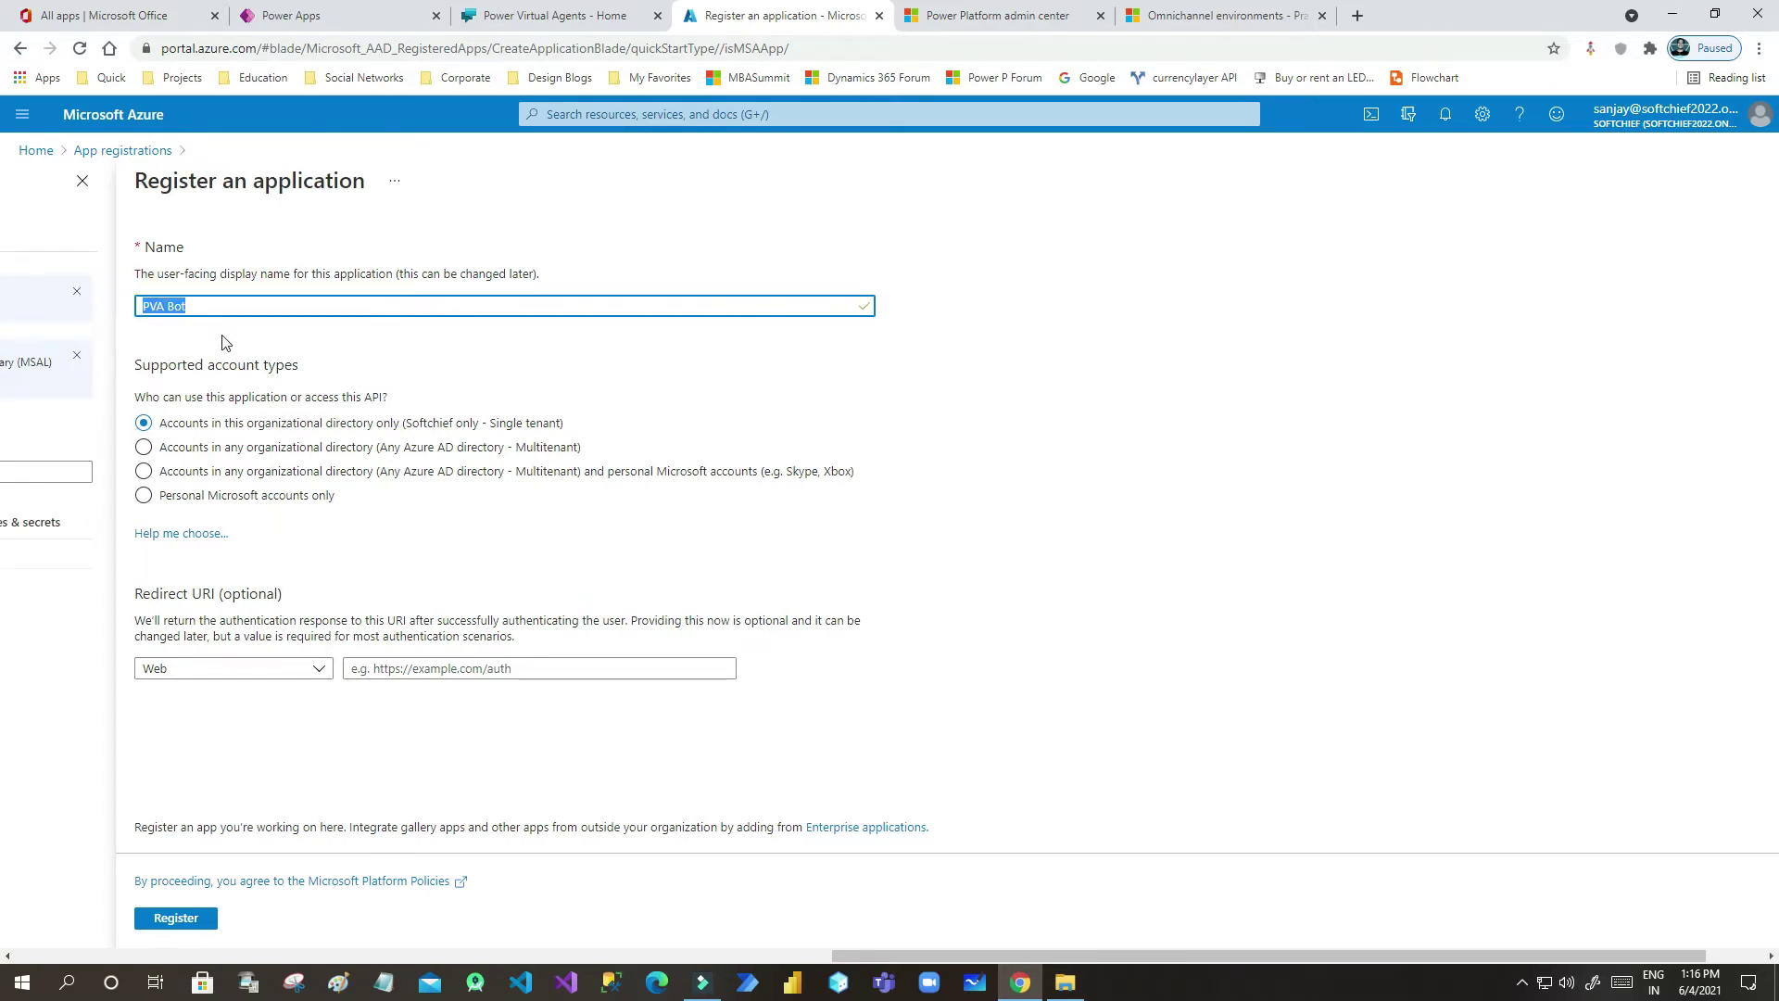
left_click(176, 918)
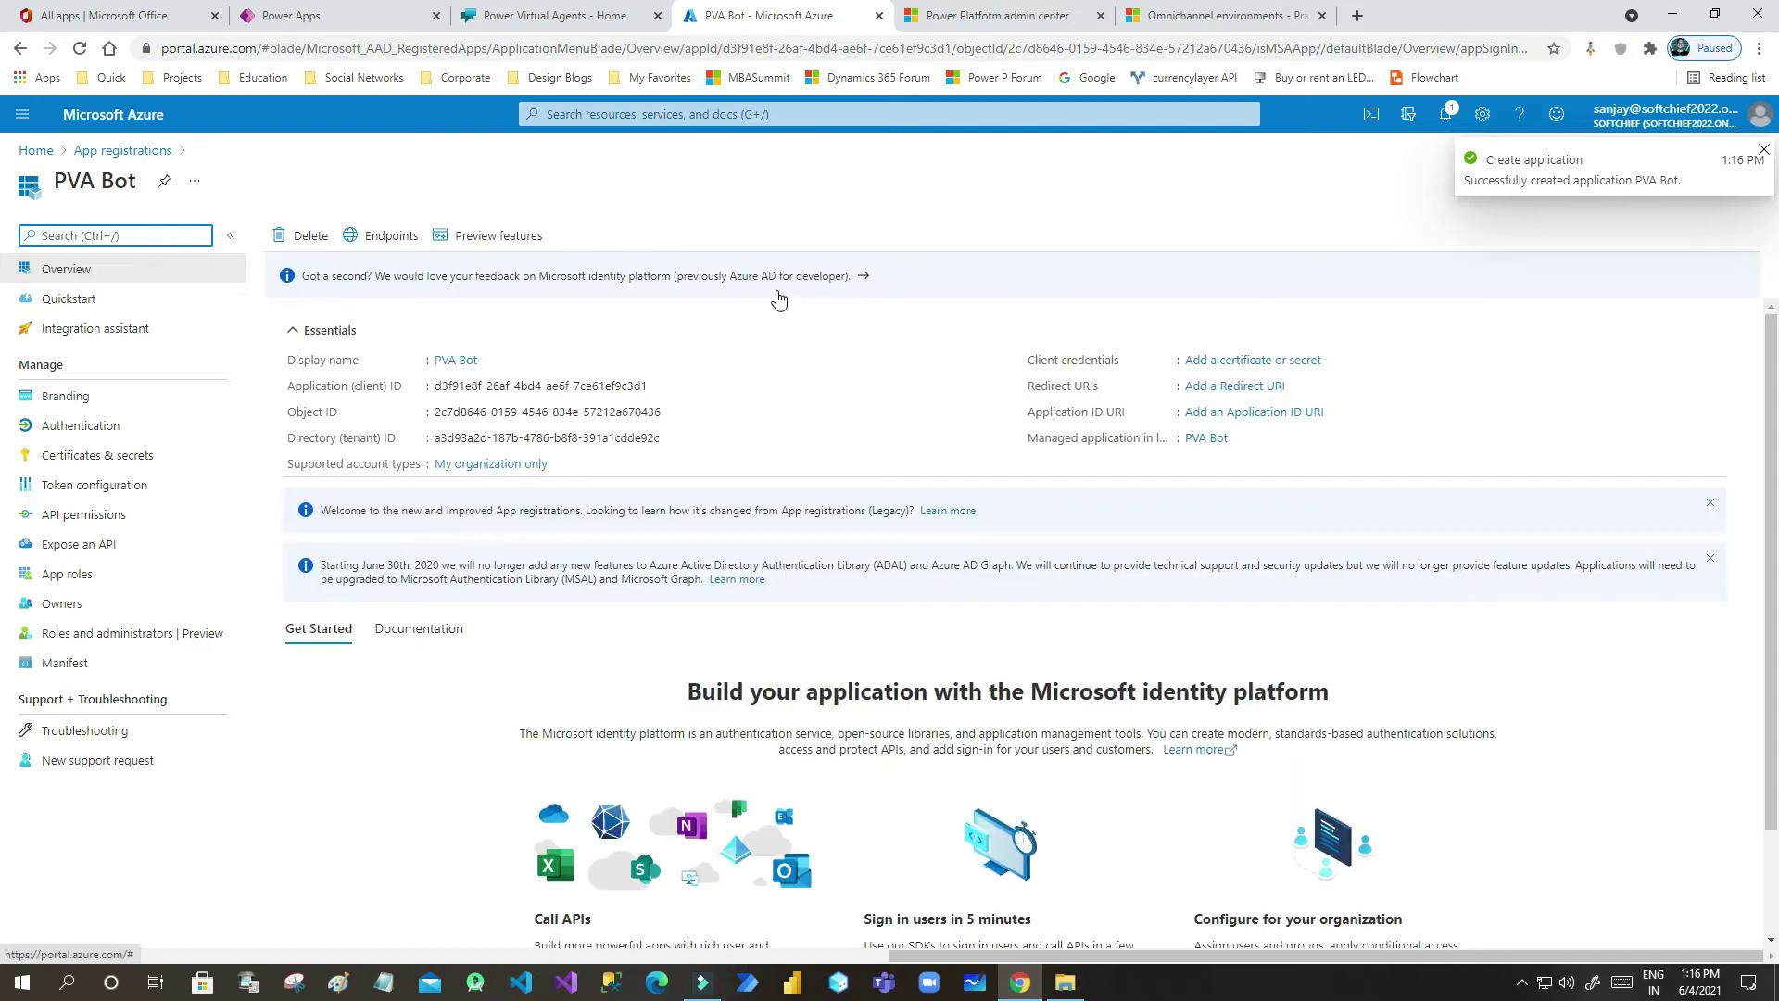
- Copy PVA Bot's Application (client) ID into the Power Virtual Agents Application ID field and proceed with the connection
left_click_drag(415, 389, 643, 390)
left_click(659, 385)
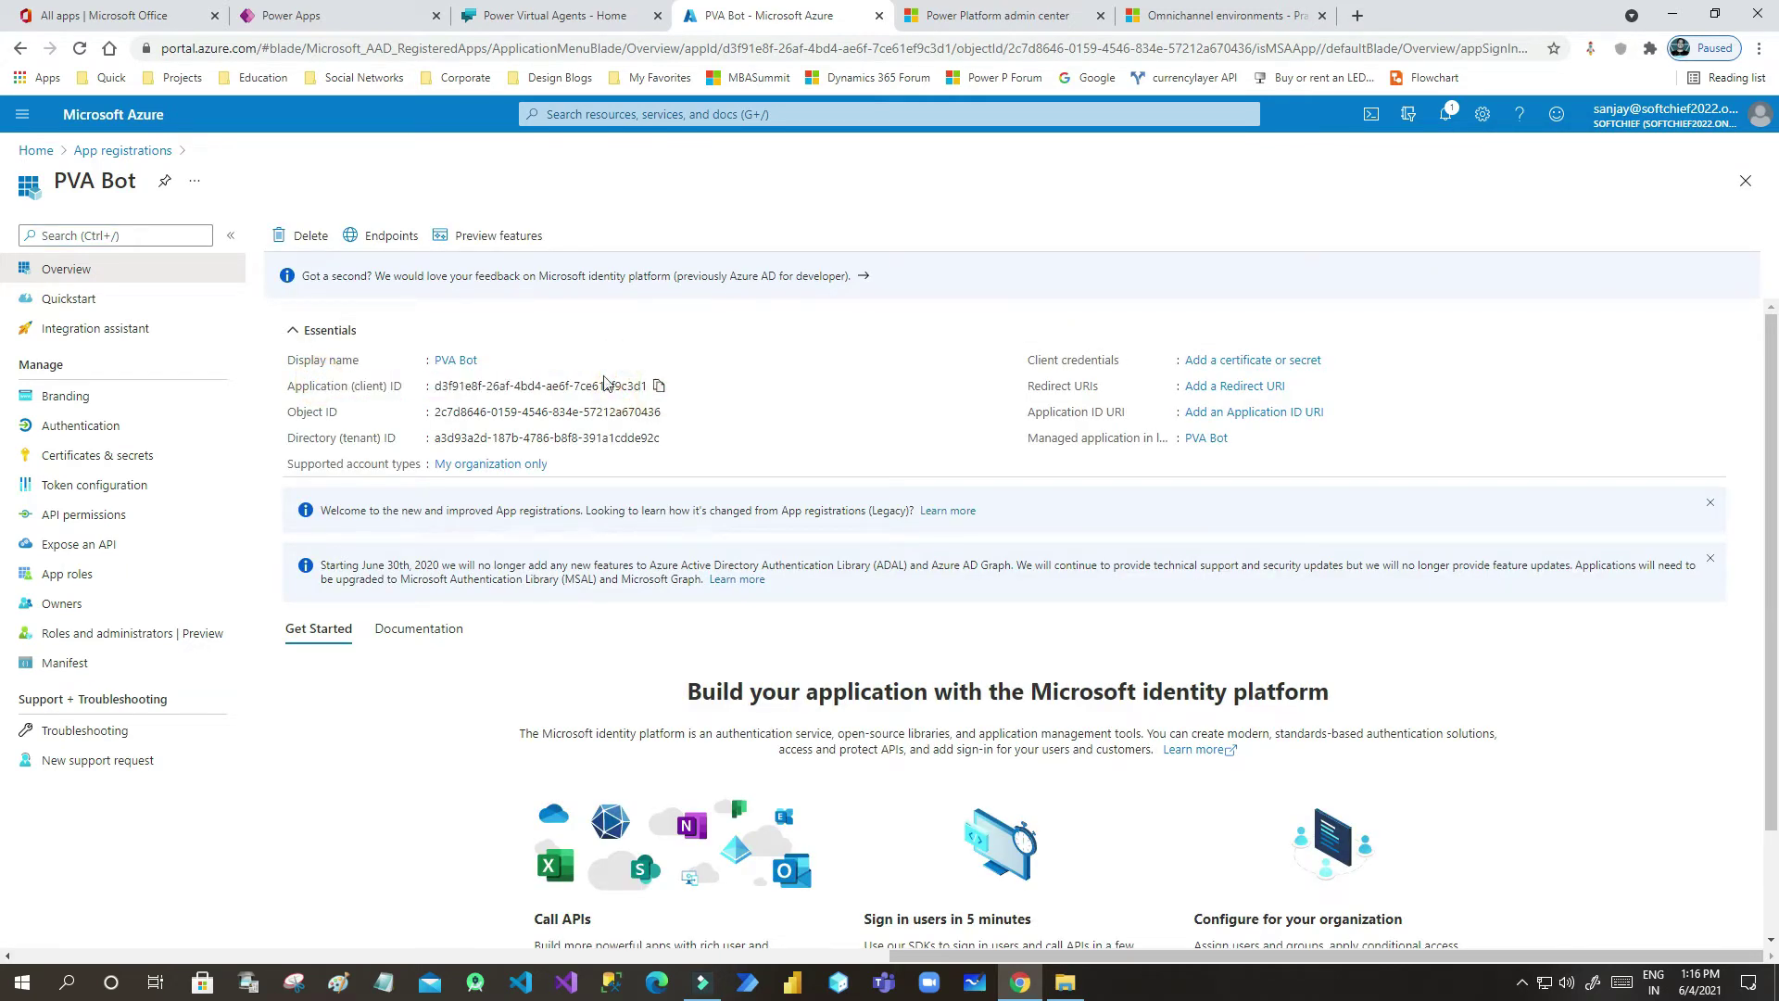
triple_click(644, 388)
left_click(661, 389)
left_click(533, 15)
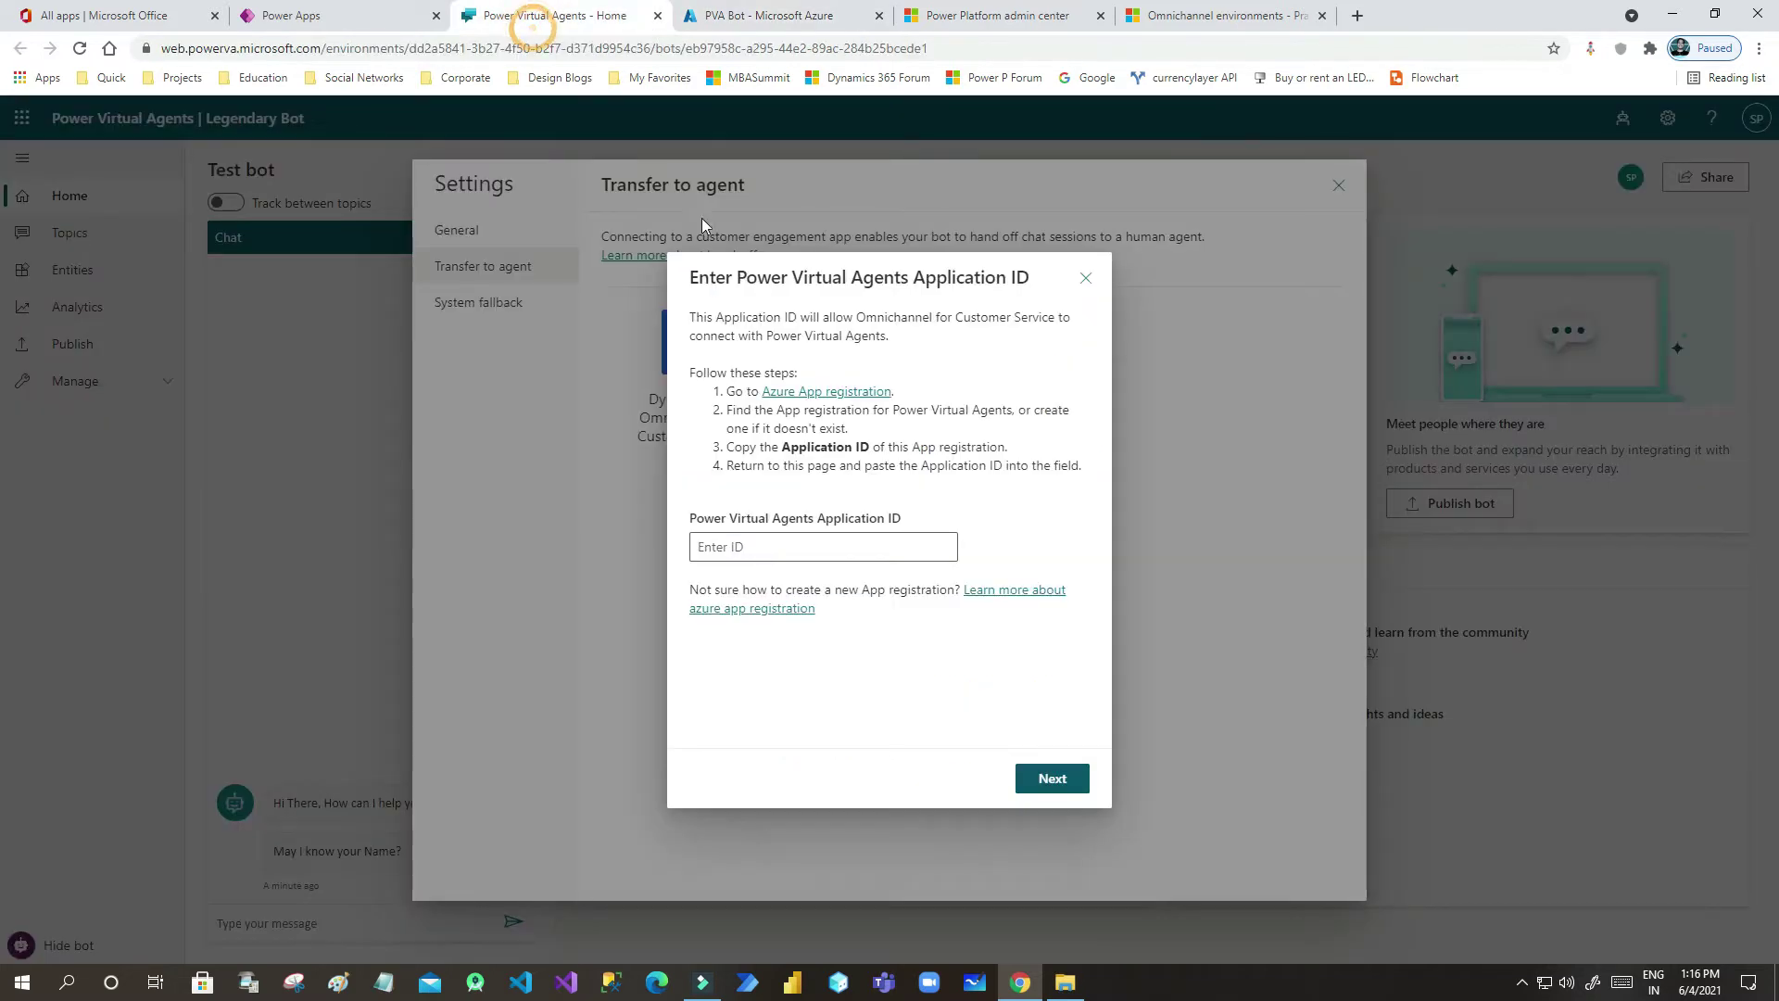
left_click(795, 547)
key("ctrl+v")
left_click(1054, 781)
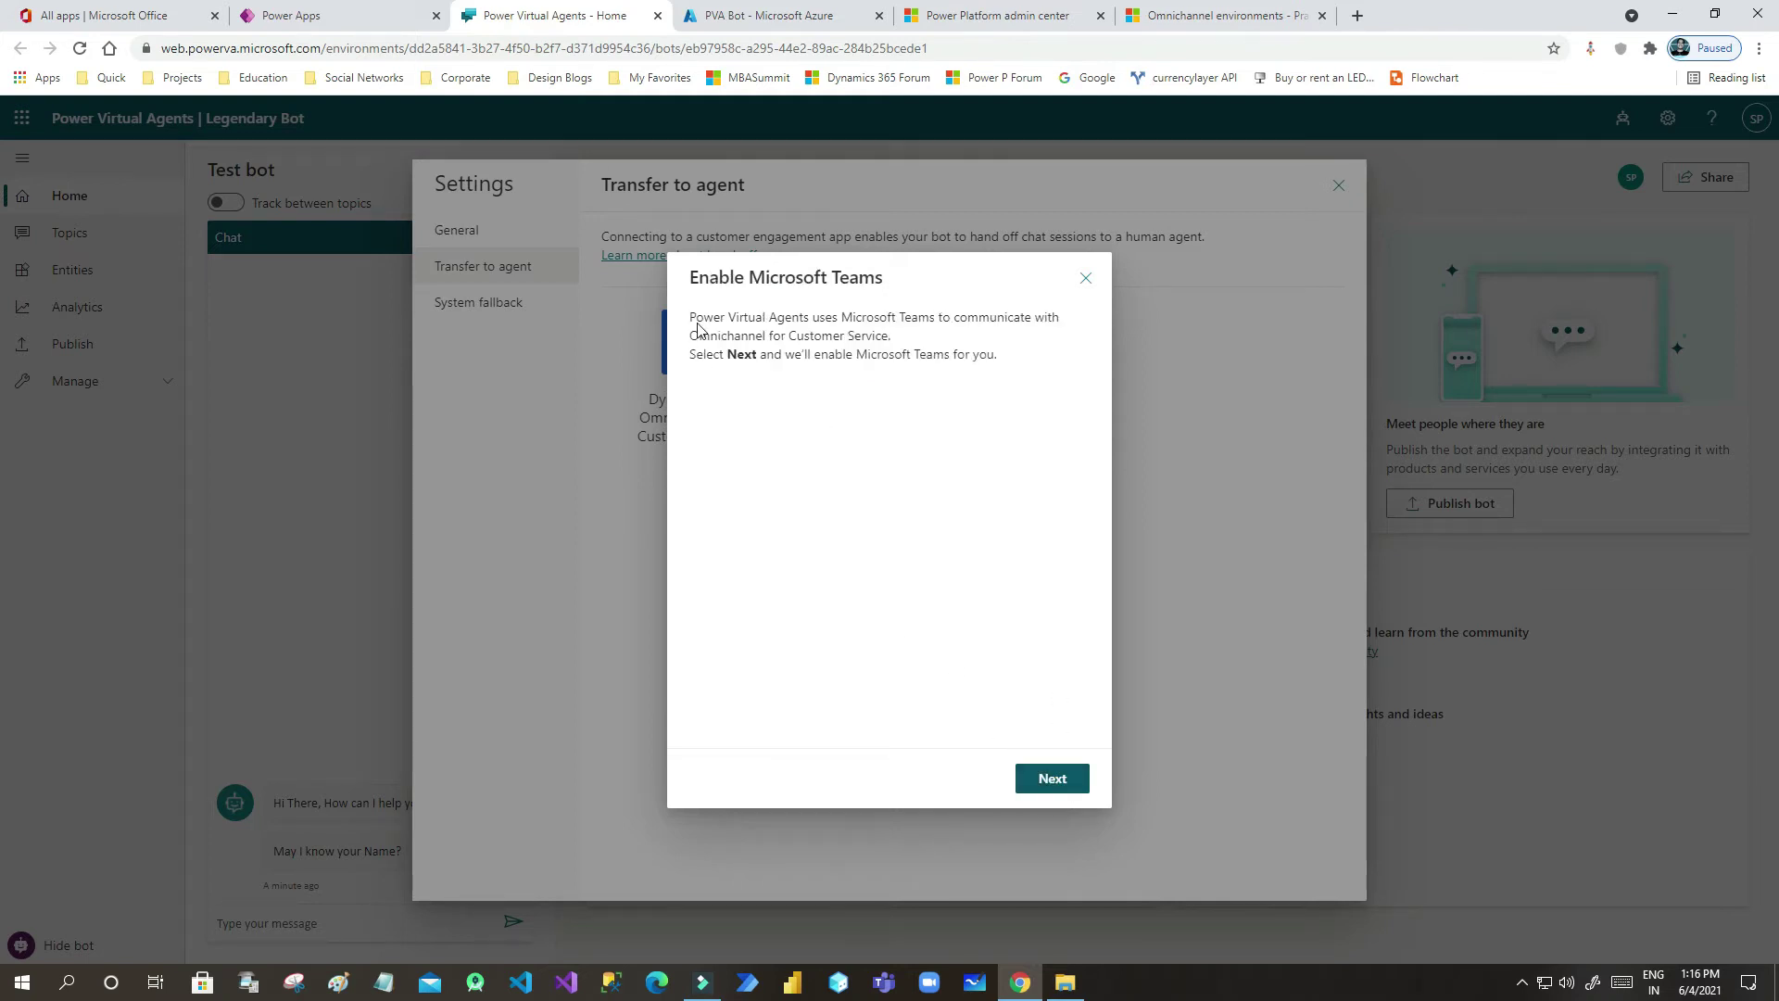
- Read the Enable Microsoft Teams notice and enable Teams for communication with Omnichannel for Customer Service
left_click_drag(709, 280, 883, 276)
left_click(897, 276)
left_click_drag(937, 354, 727, 354)
left_click(932, 345)
left_click(1053, 775)
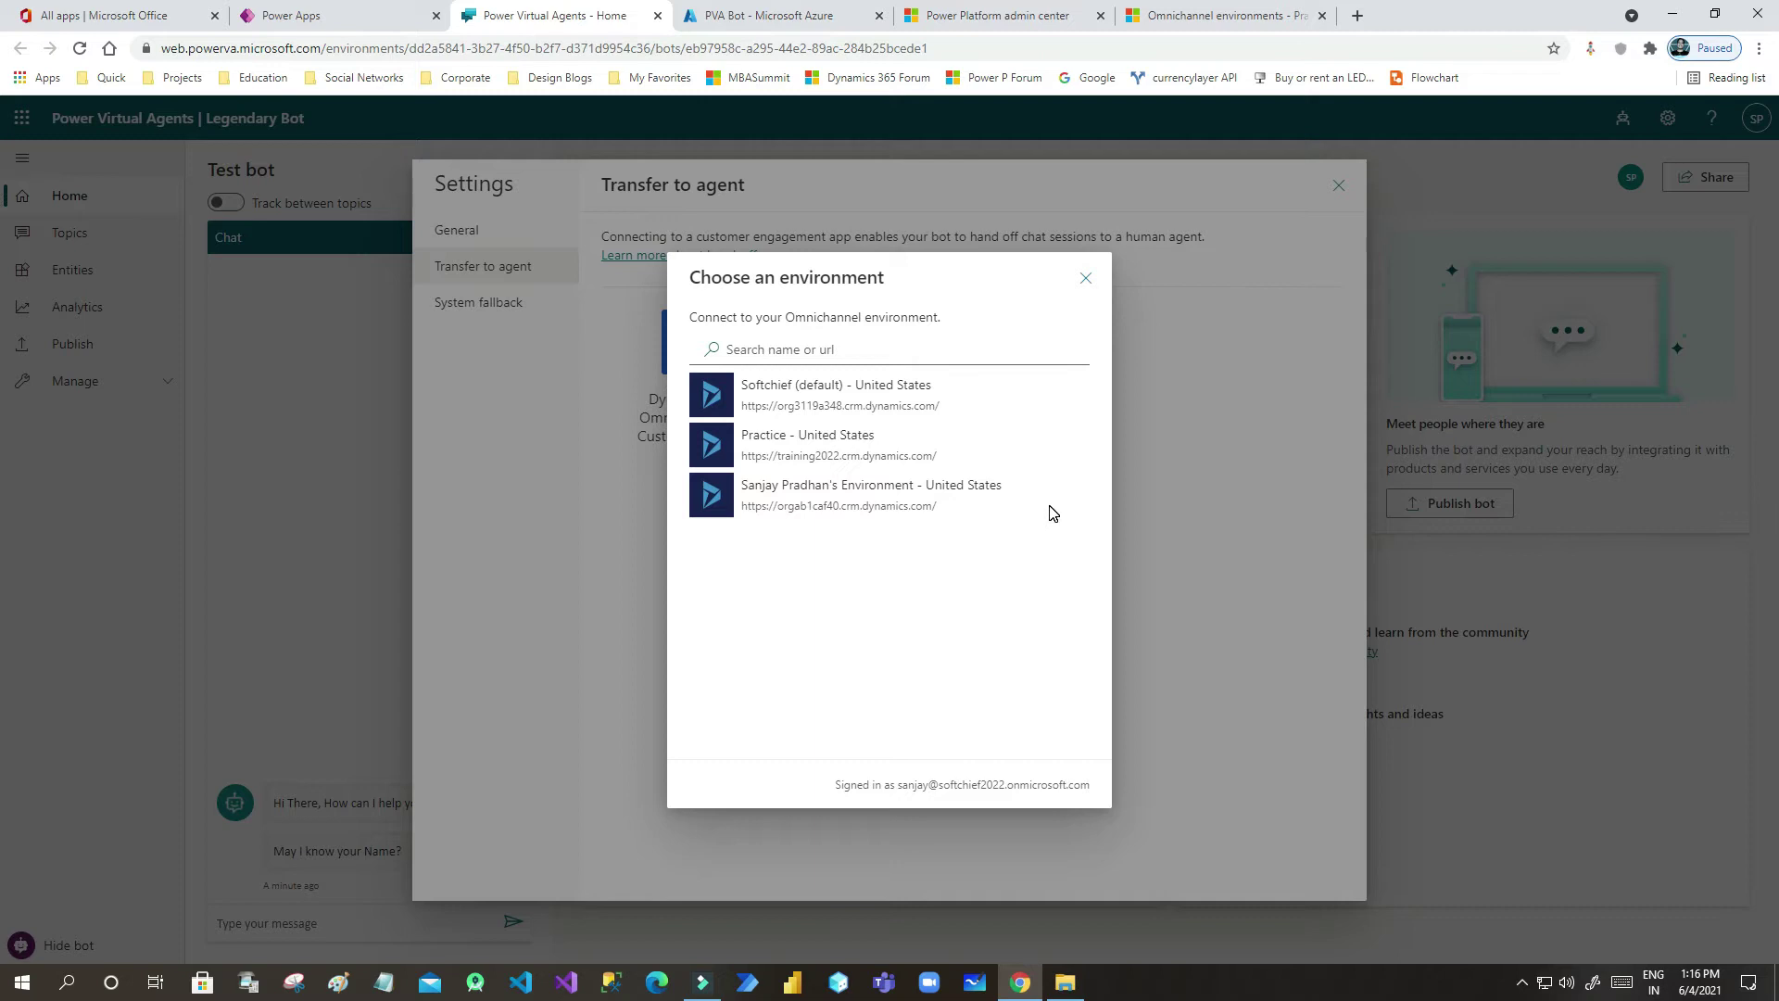
- Connect the bot to the Practice Omnichannel environment and check the connection status
left_click(793, 451)
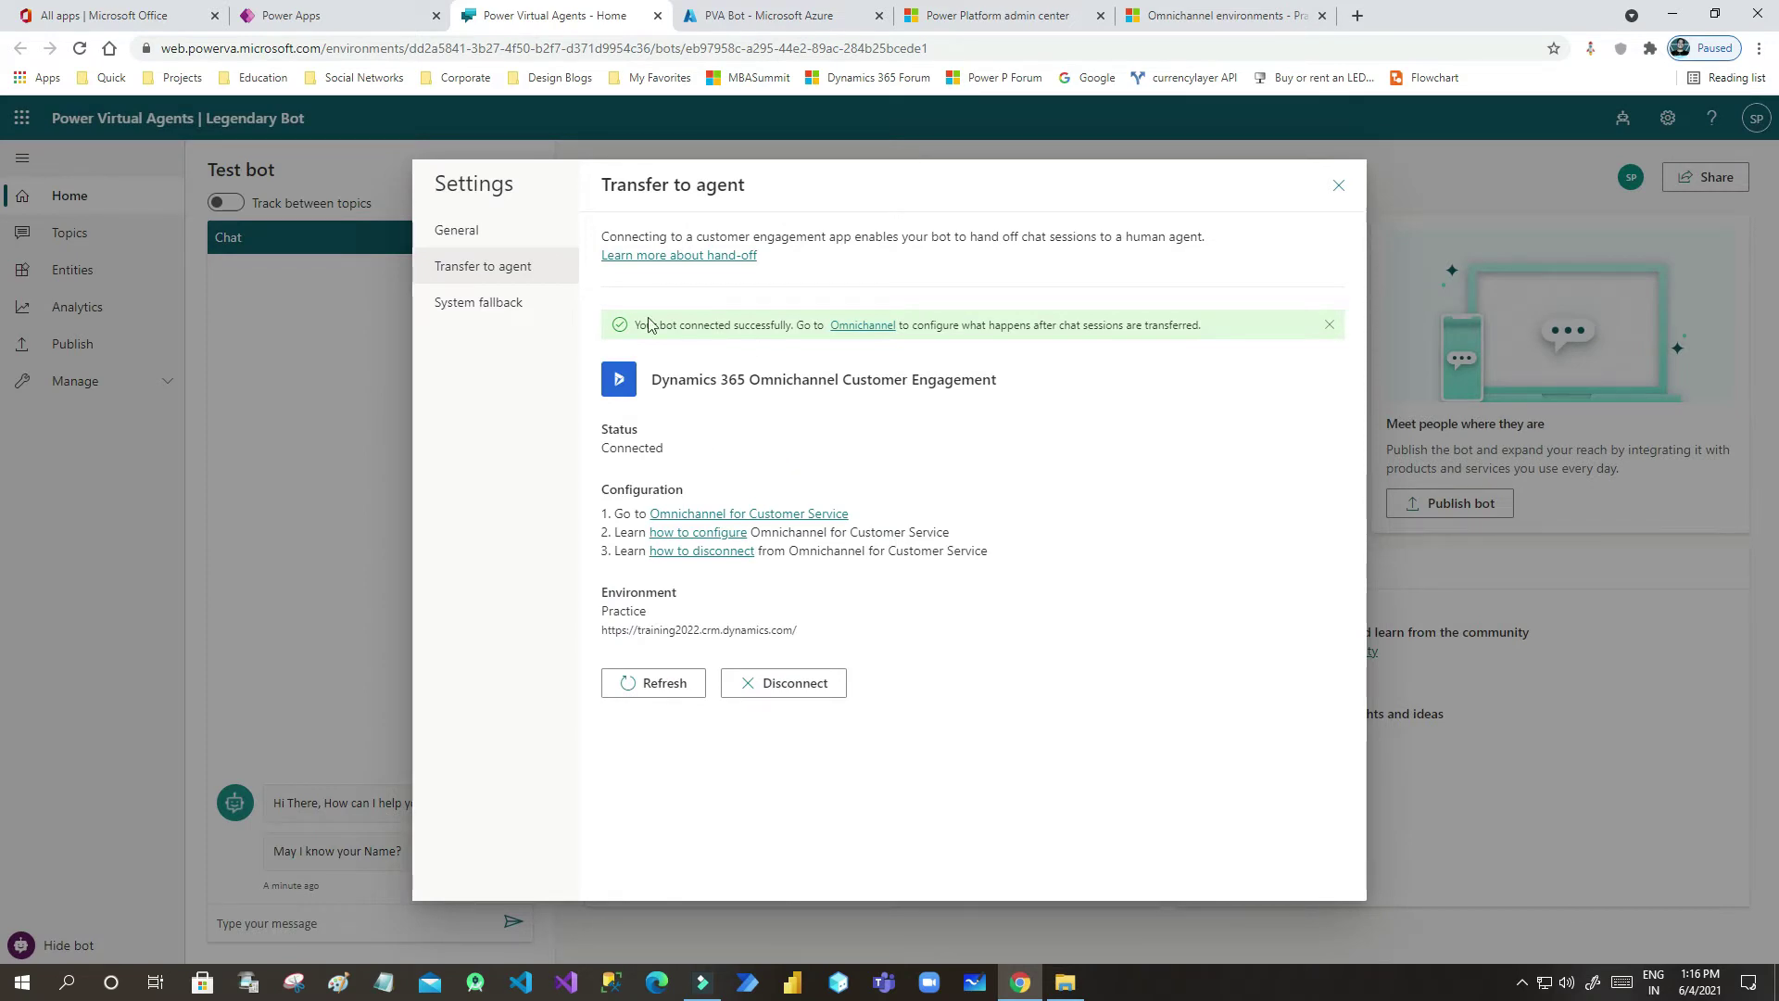
left_click_drag(634, 325, 798, 325)
left_click(793, 323)
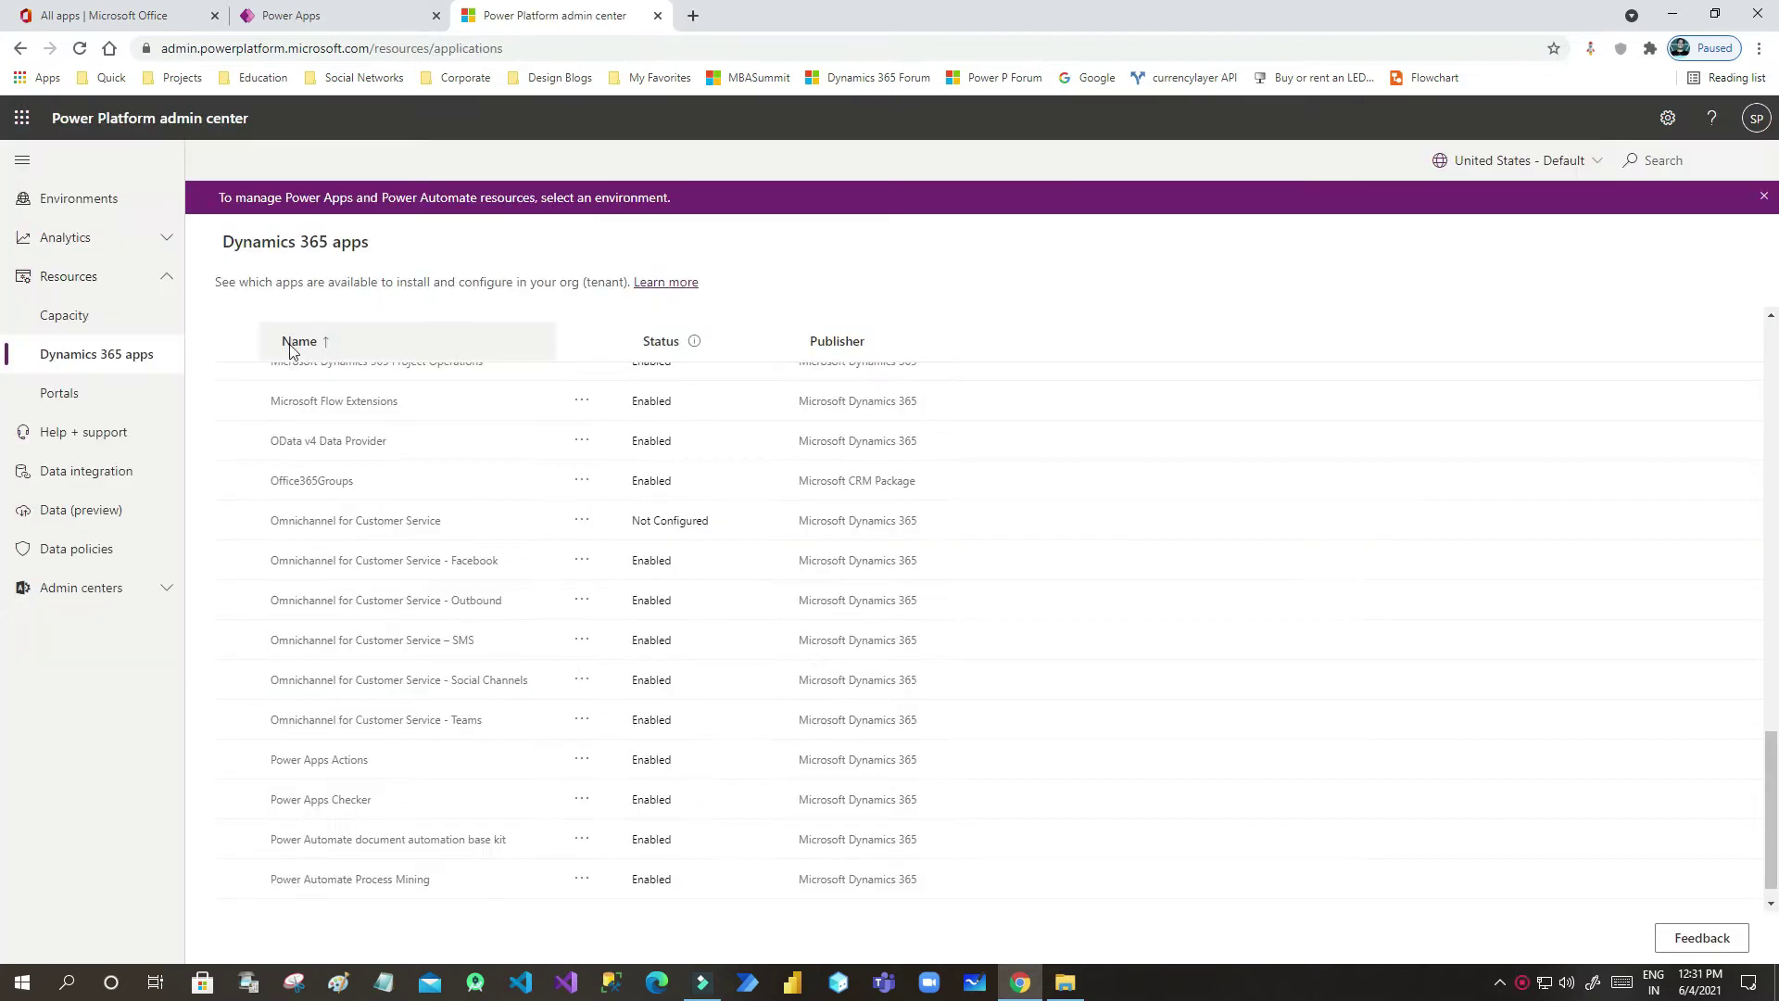
- Find Omnichannel for Customer Service among the Dynamics 365 apps in the Power Platform admin center and open its management page
scroll(290, 371, "up", 20)
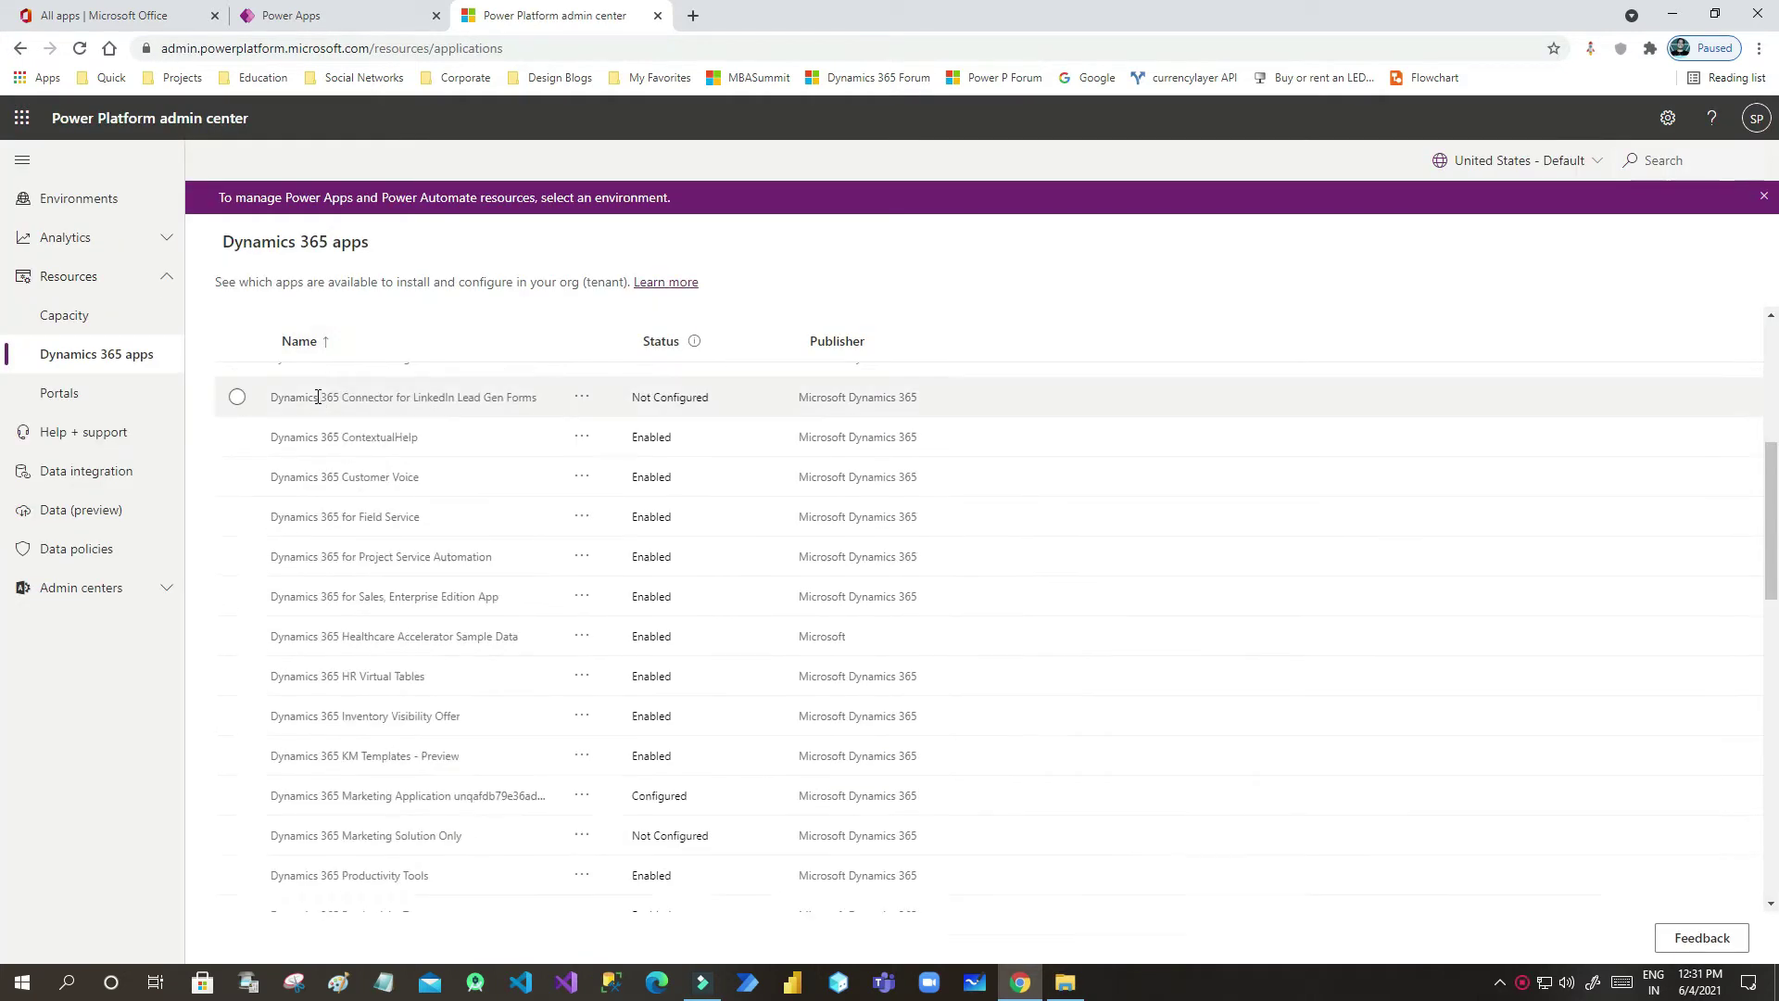
left_click(320, 47)
left_click_drag(417, 48, 163, 47)
left_click(457, 41)
left_click_drag(540, 47, 164, 48)
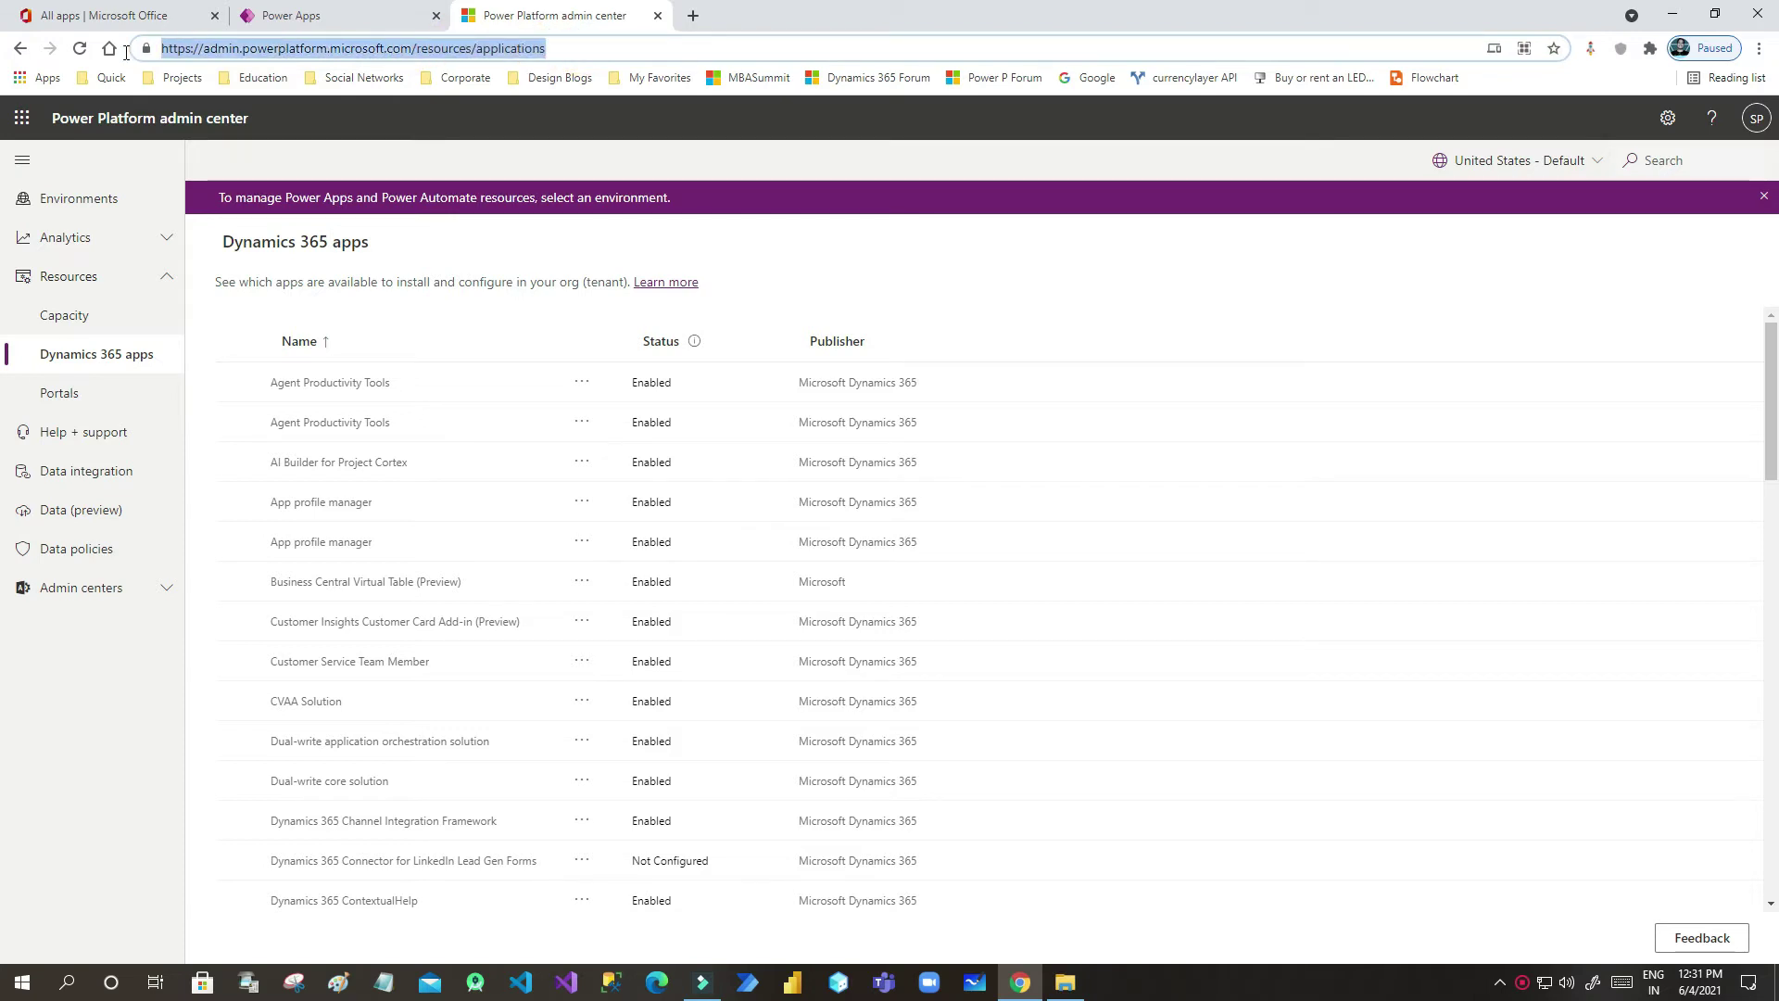
scroll(444, 532, "down", 4)
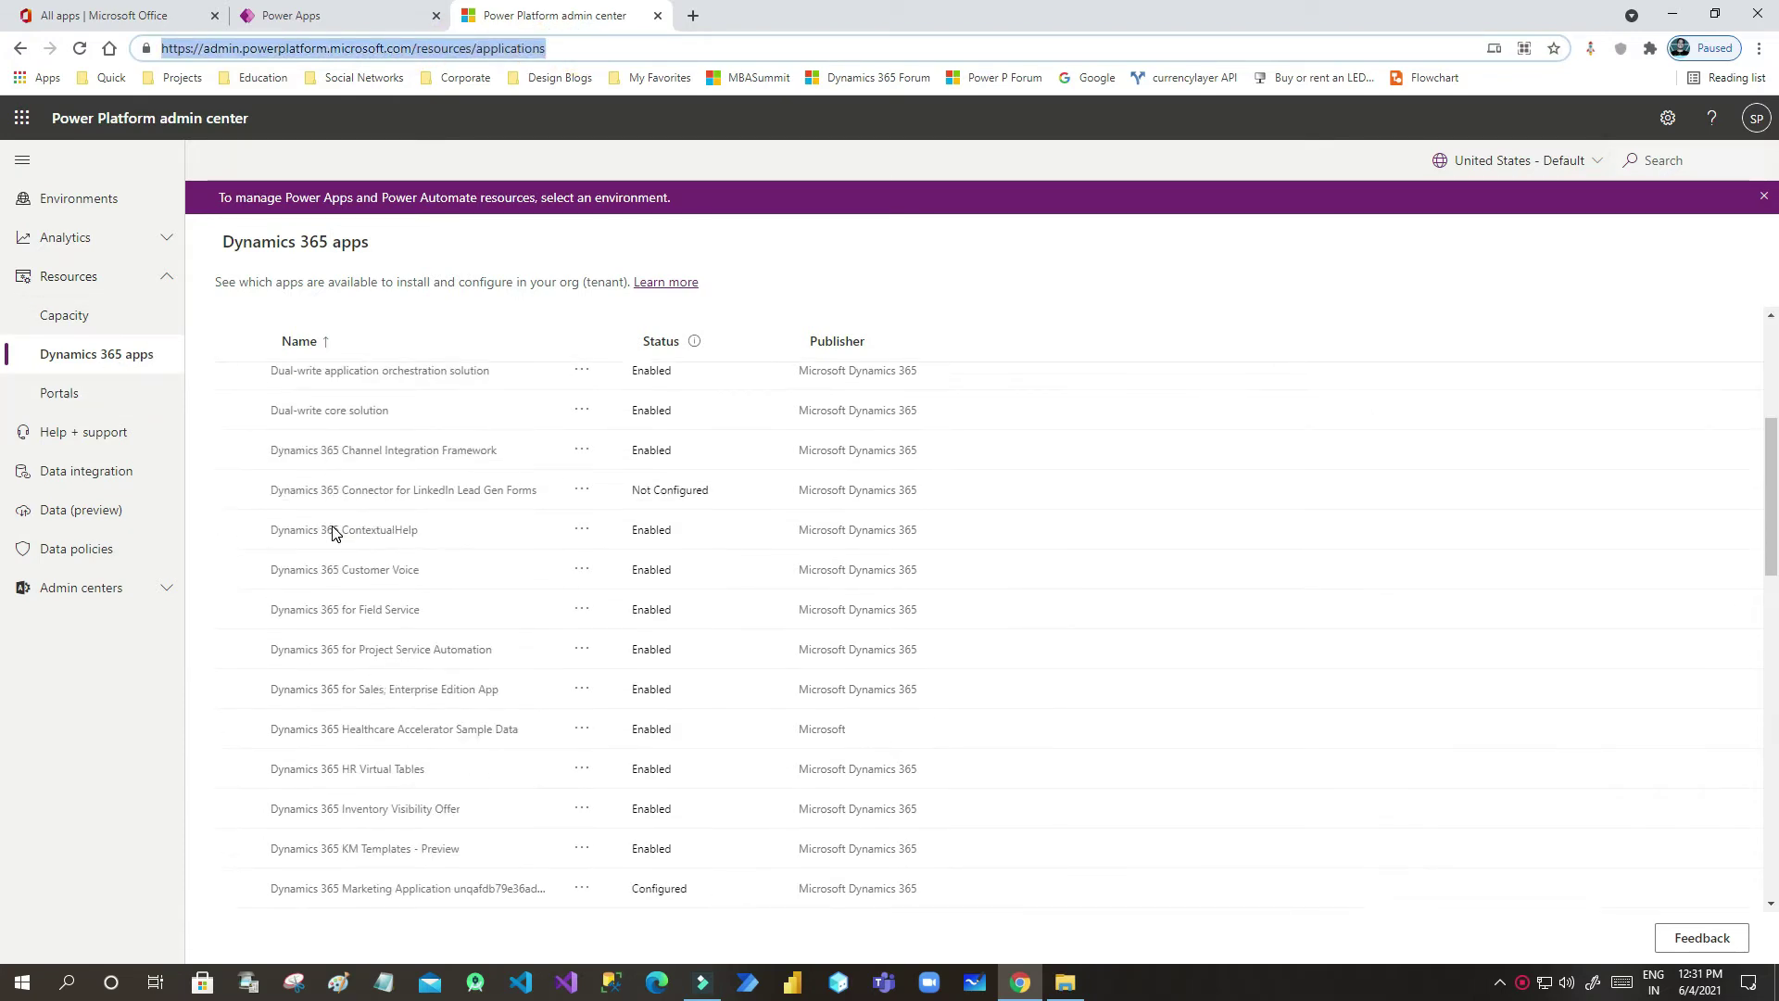
left_click(542, 160)
scroll(429, 448, "down", 8)
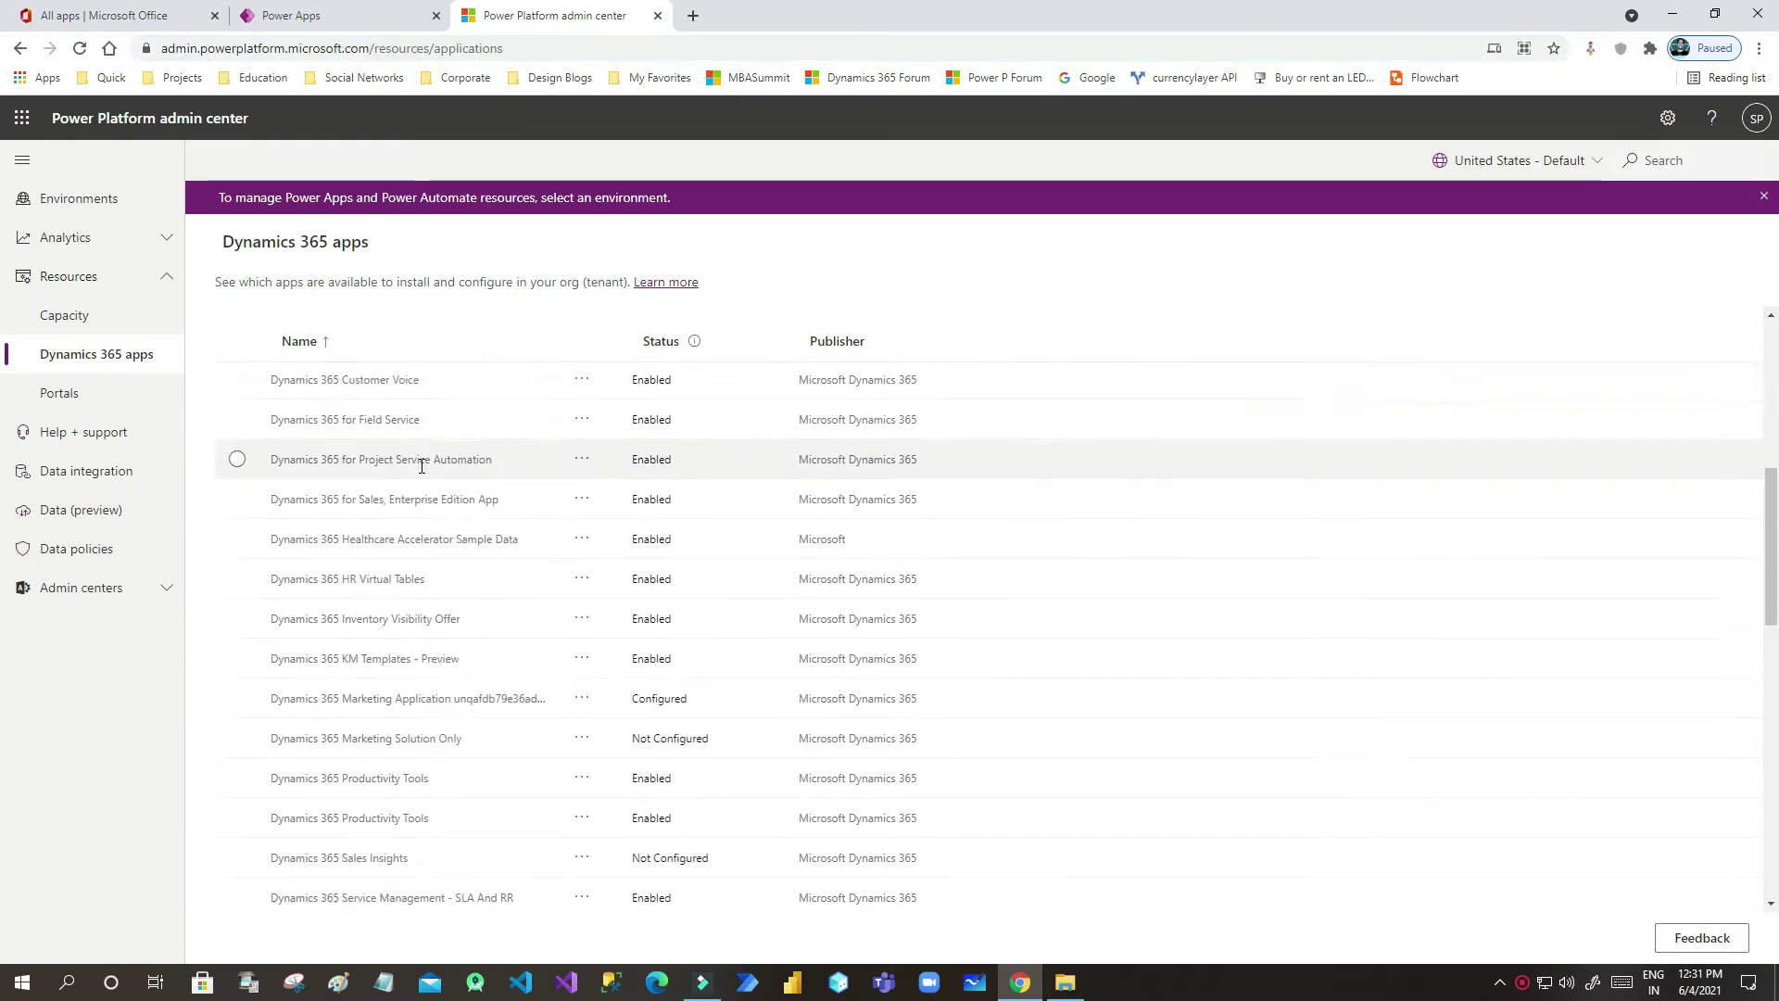
scroll(405, 501, "down", 4)
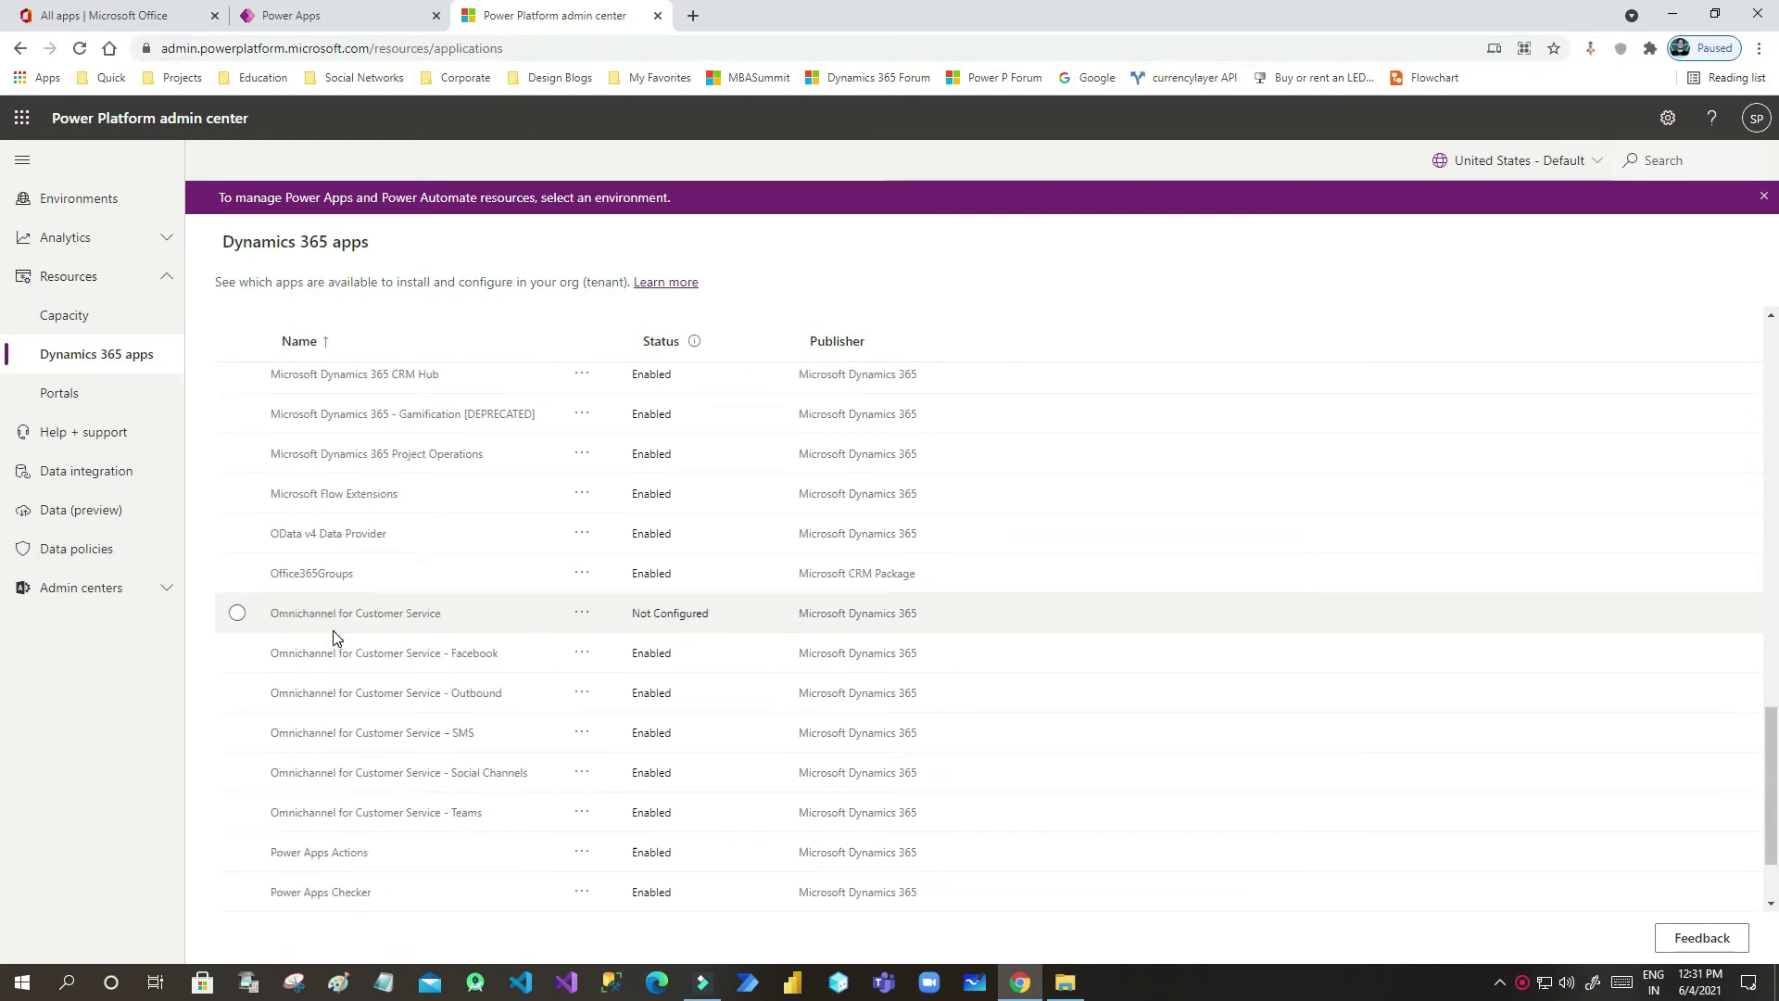
left_click(581, 612)
left_click(620, 639)
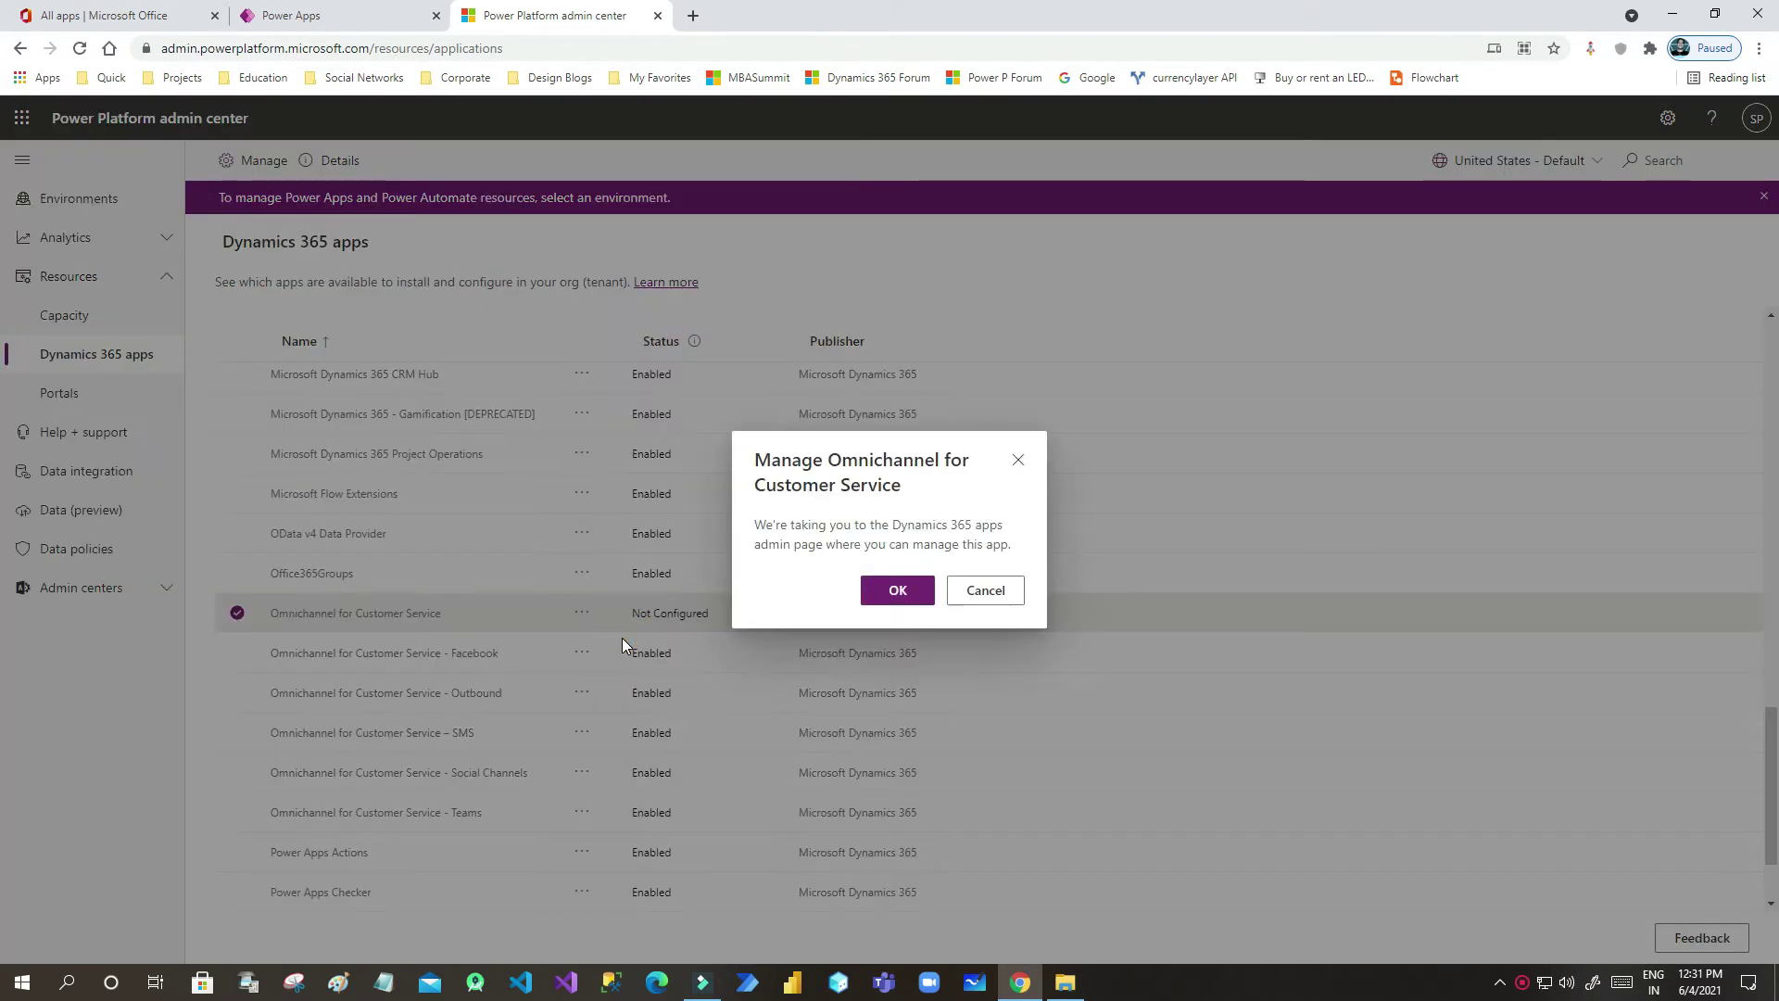
left_click(904, 592)
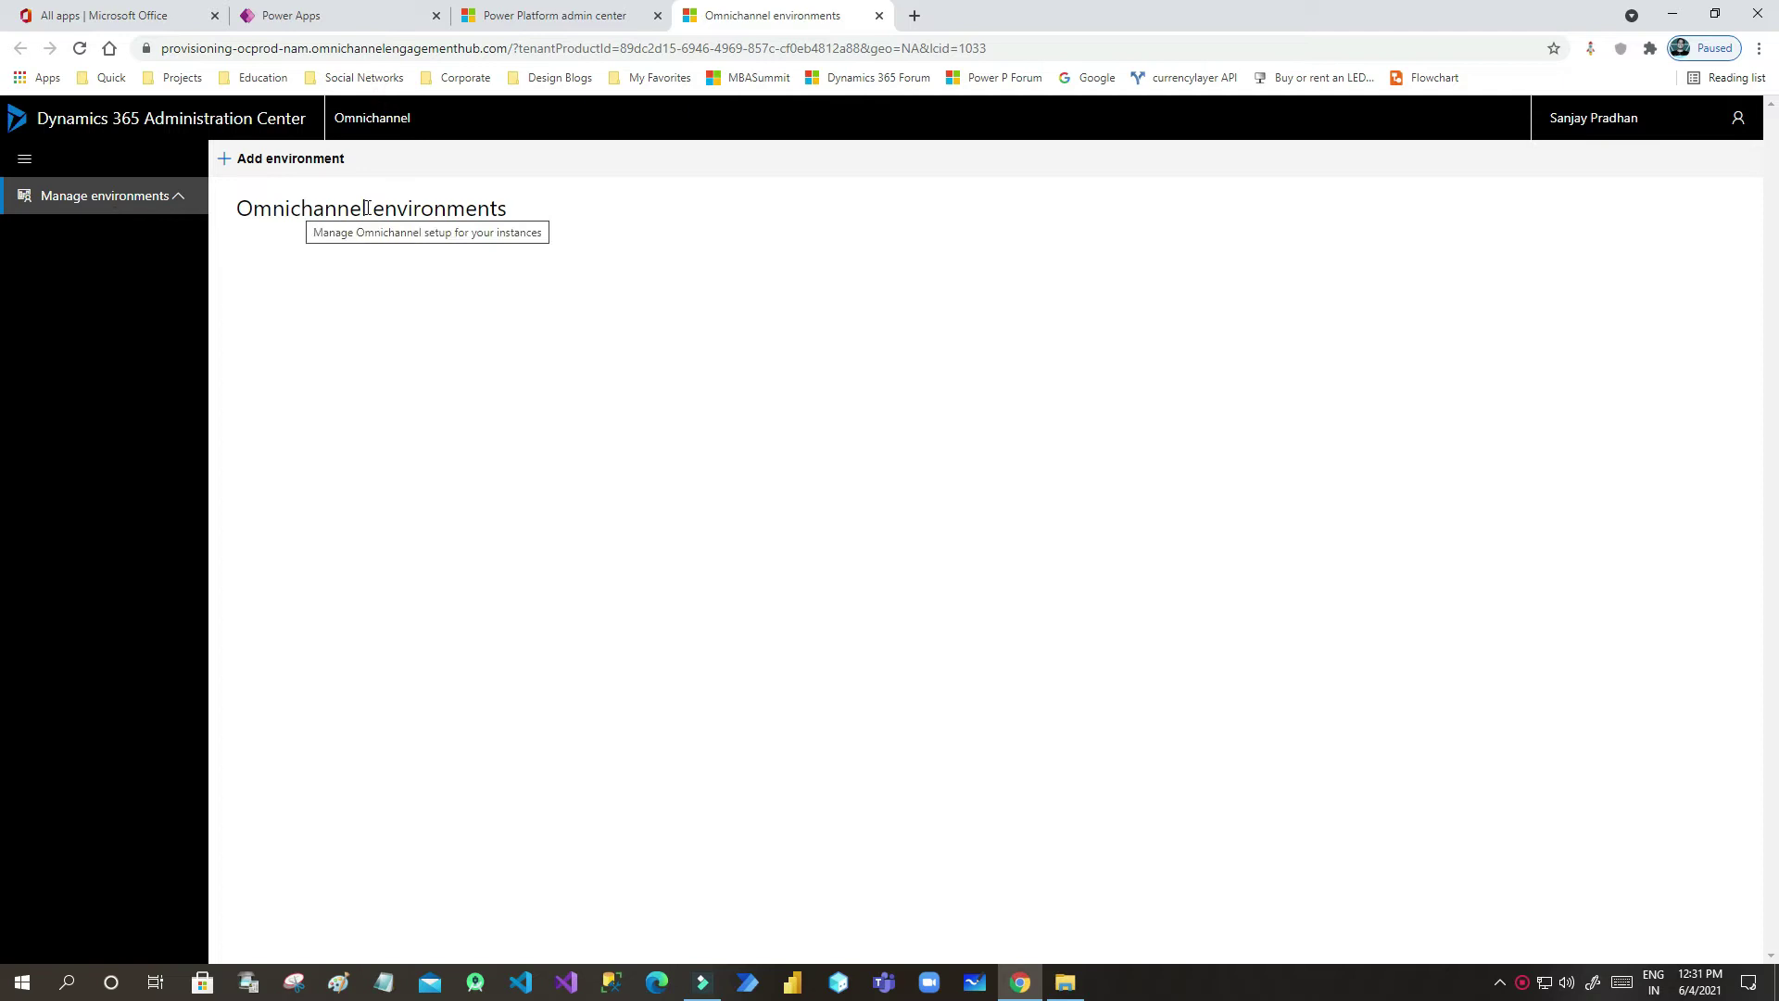
- Add an Omnichannel environment and select Practice as the environment to set up
left_click(313, 168)
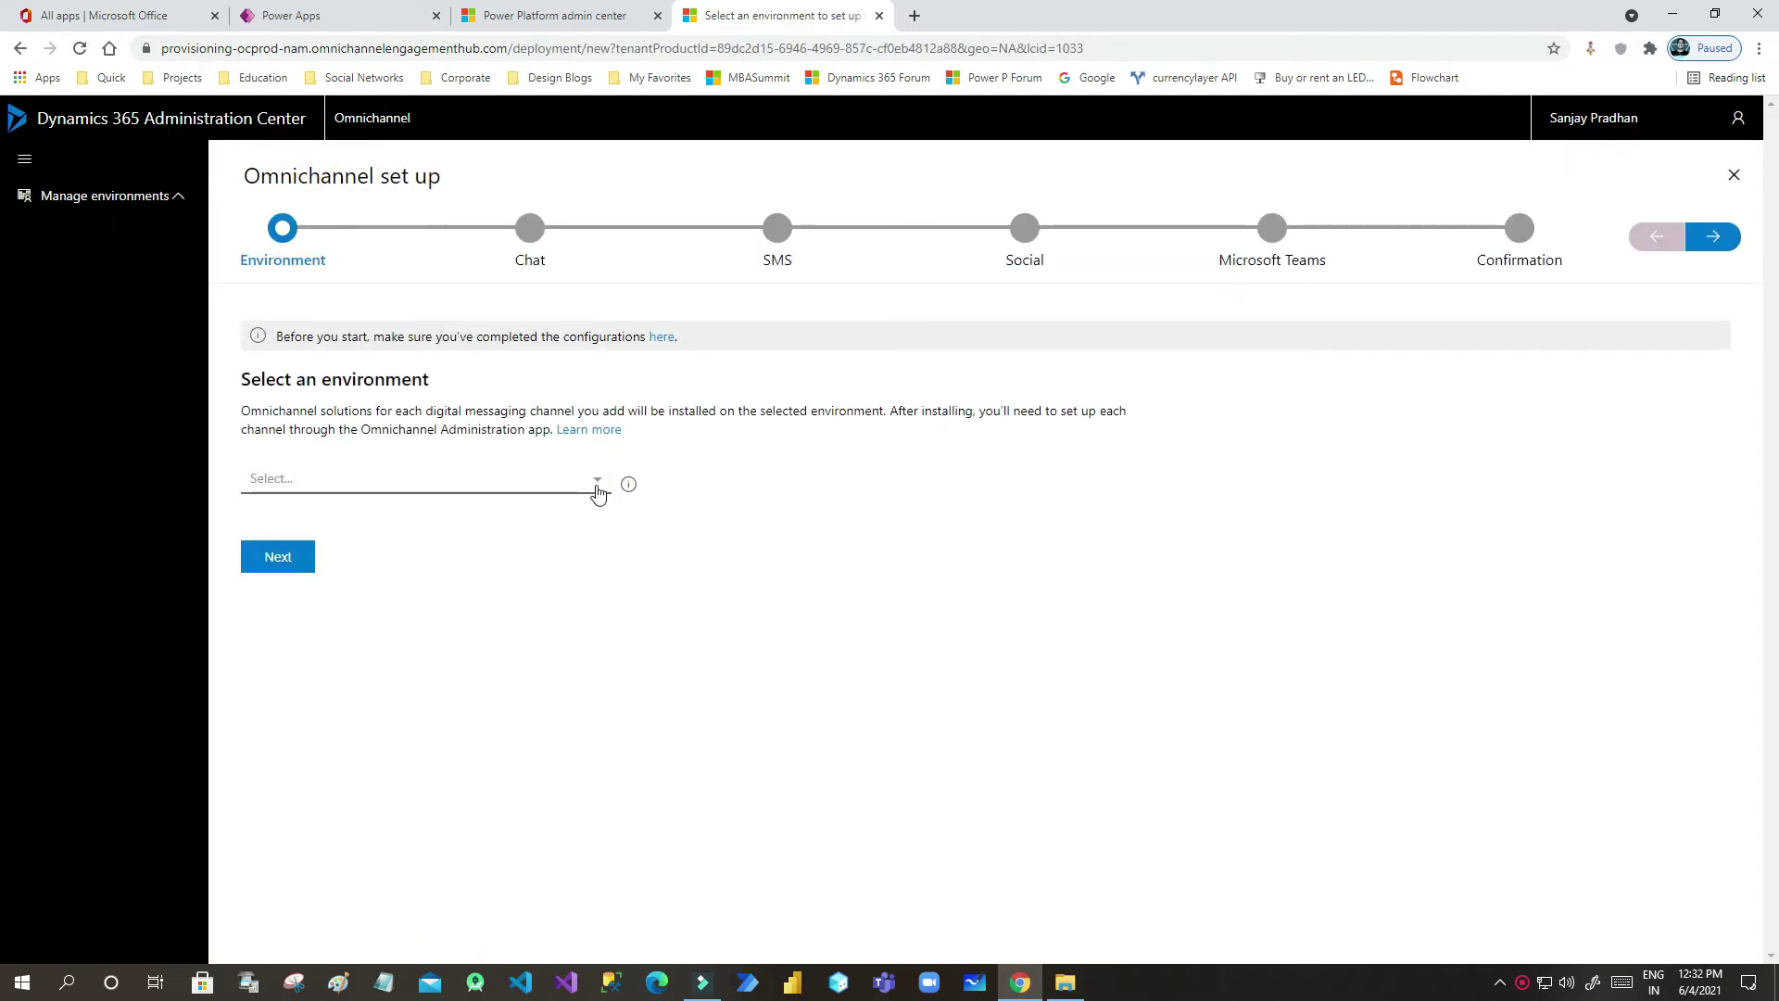
left_click(596, 483)
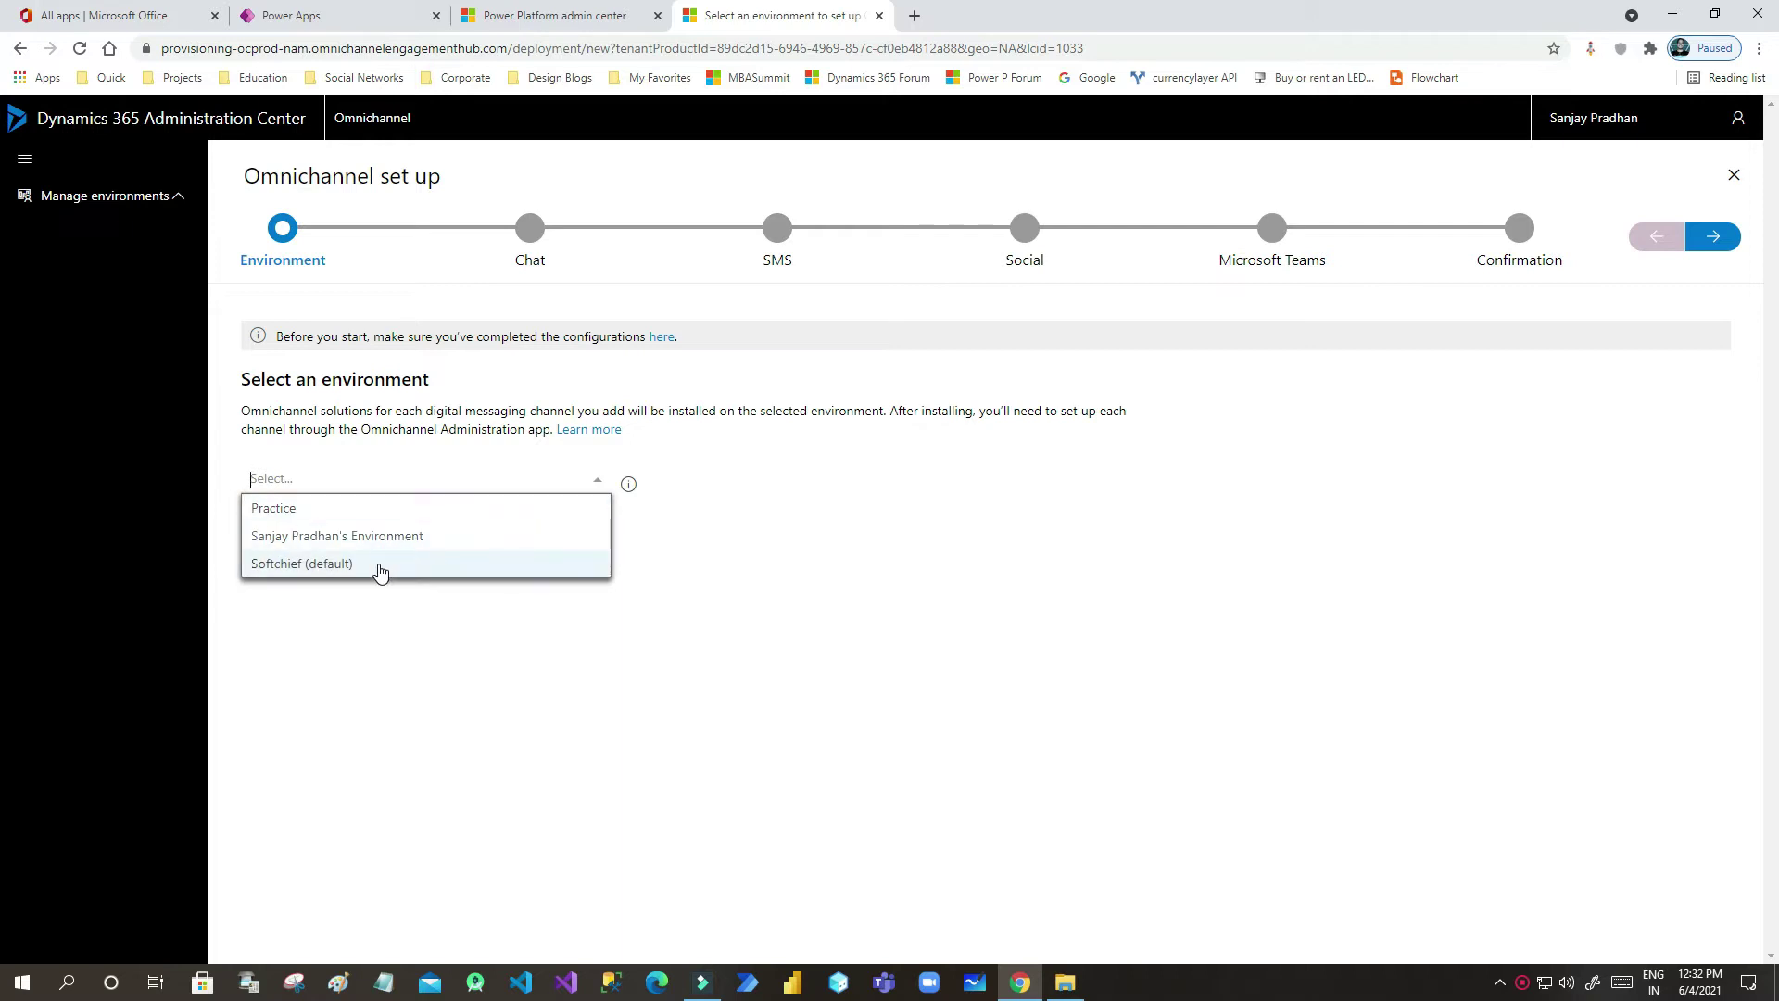
left_click(385, 507)
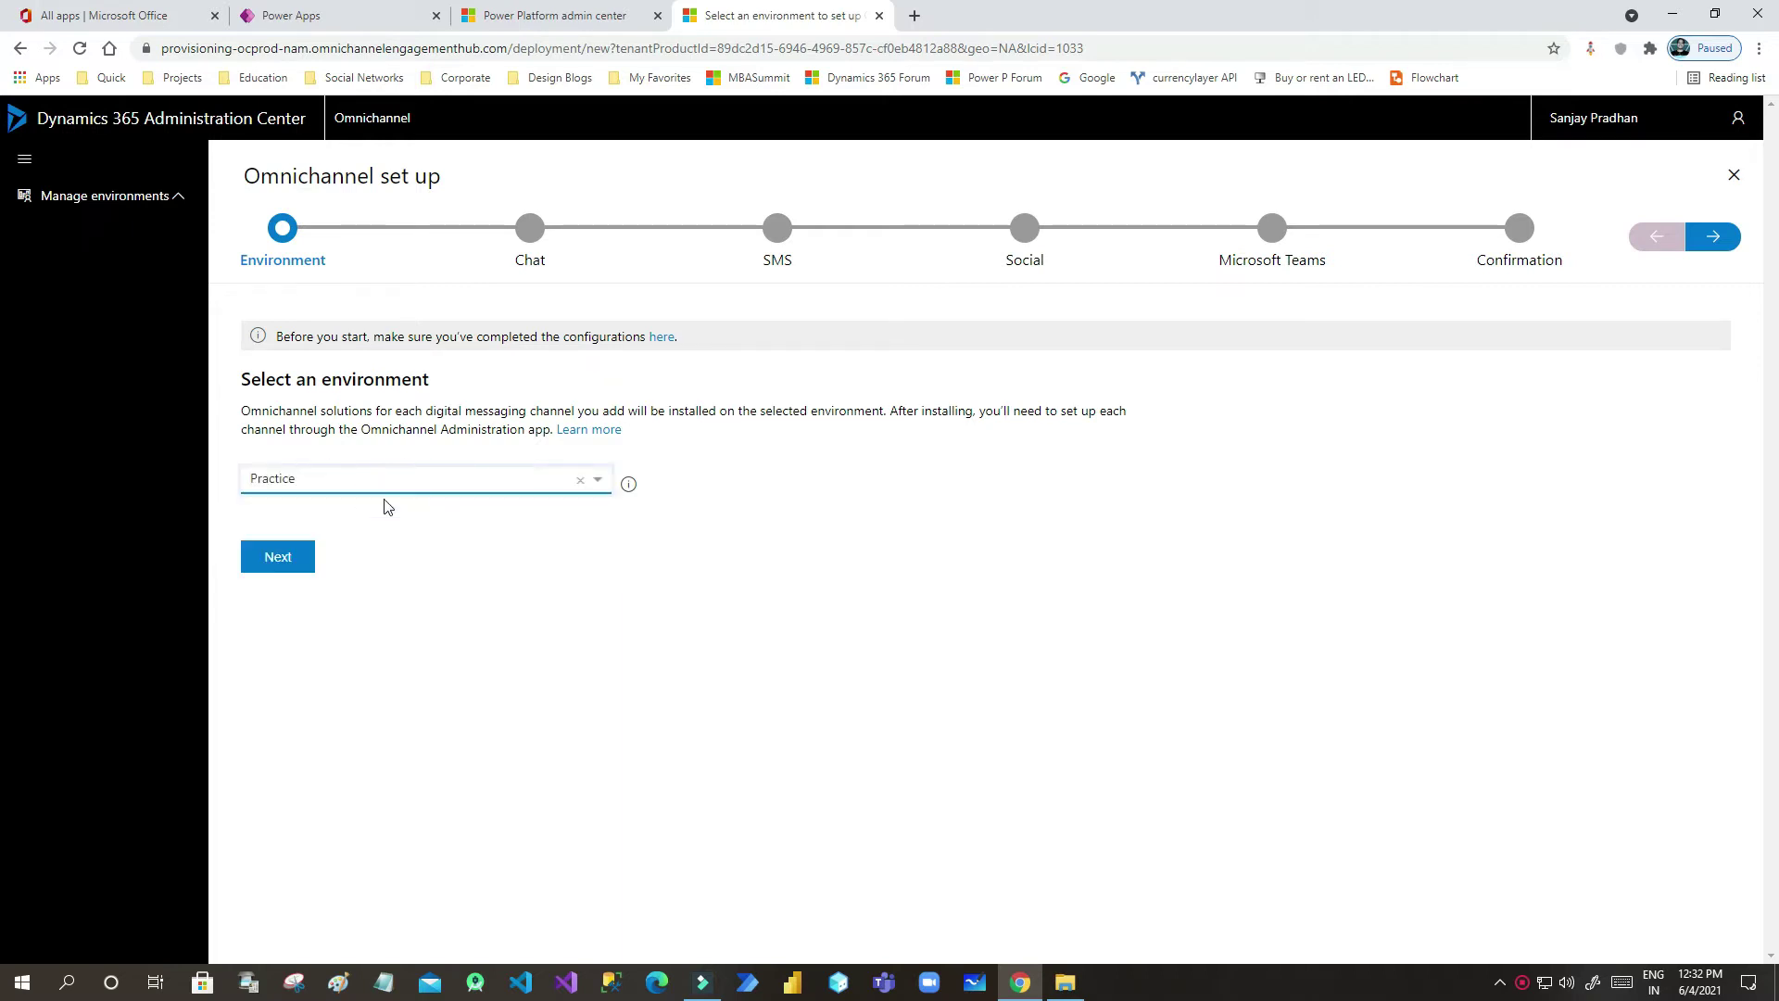
left_click(293, 557)
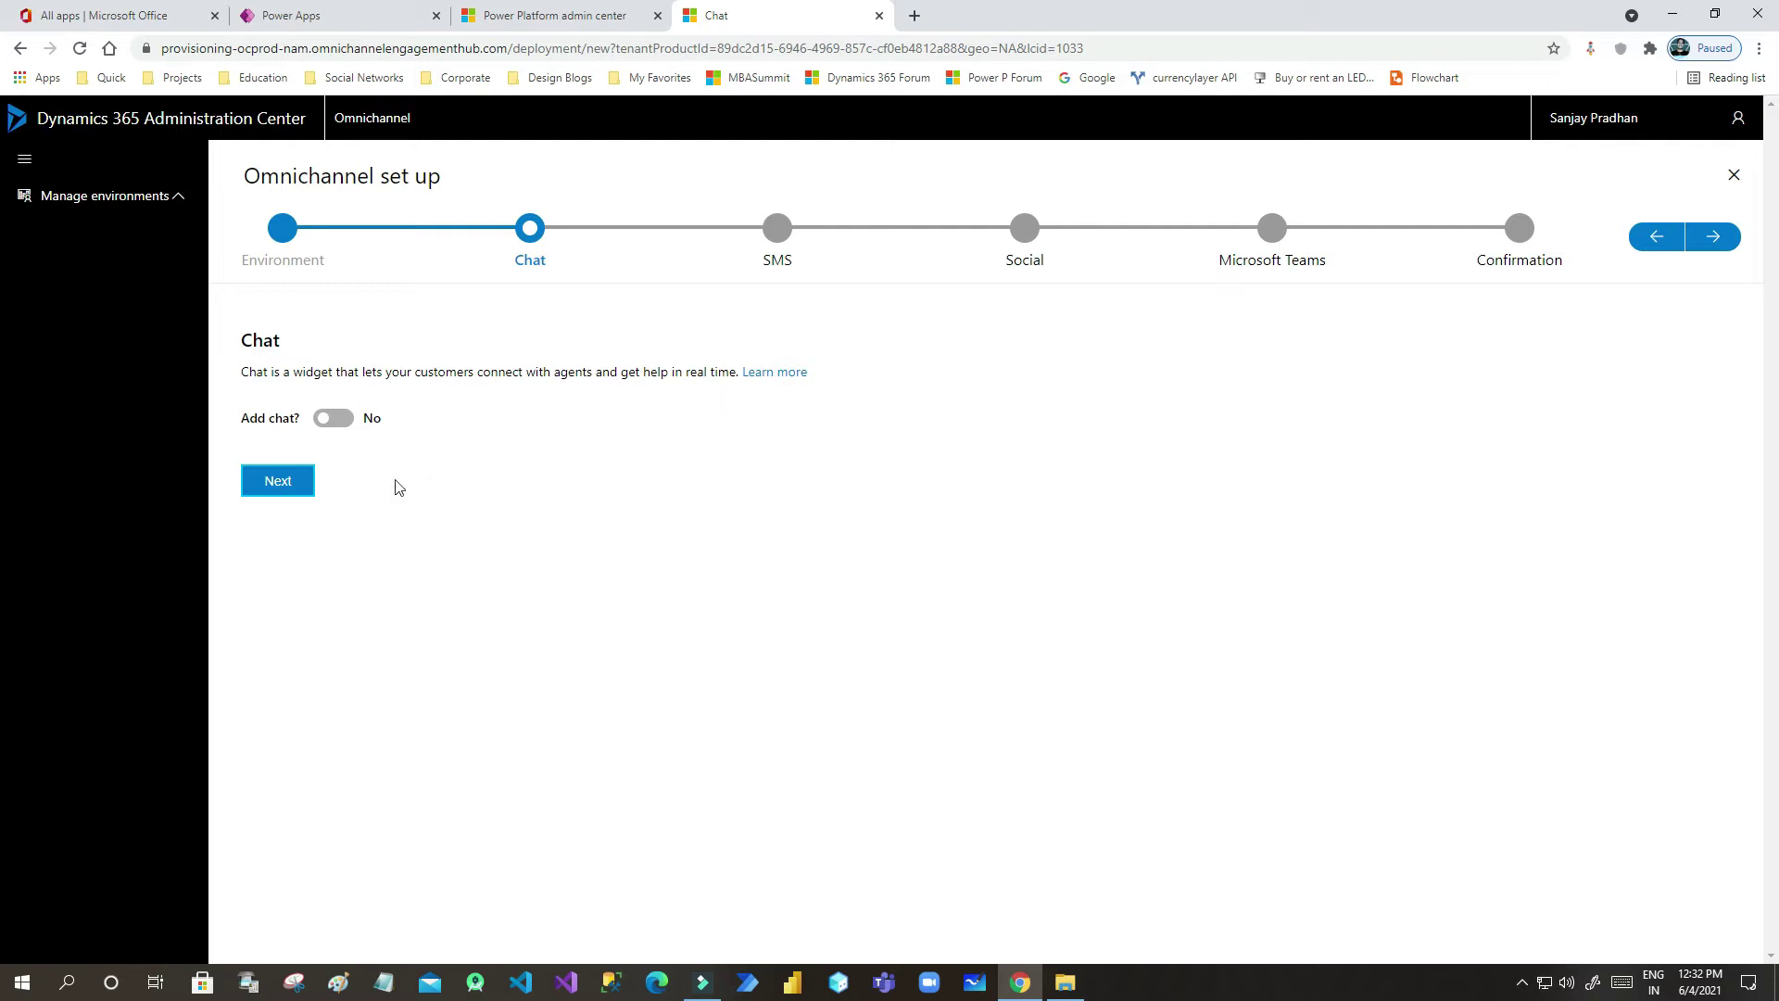
- Read the Chat channel description and add chat to the Omnichannel setup
left_click_drag(272, 375, 536, 372)
left_click_drag(348, 372, 704, 371)
left_click(708, 372)
left_click(336, 418)
left_click(291, 489)
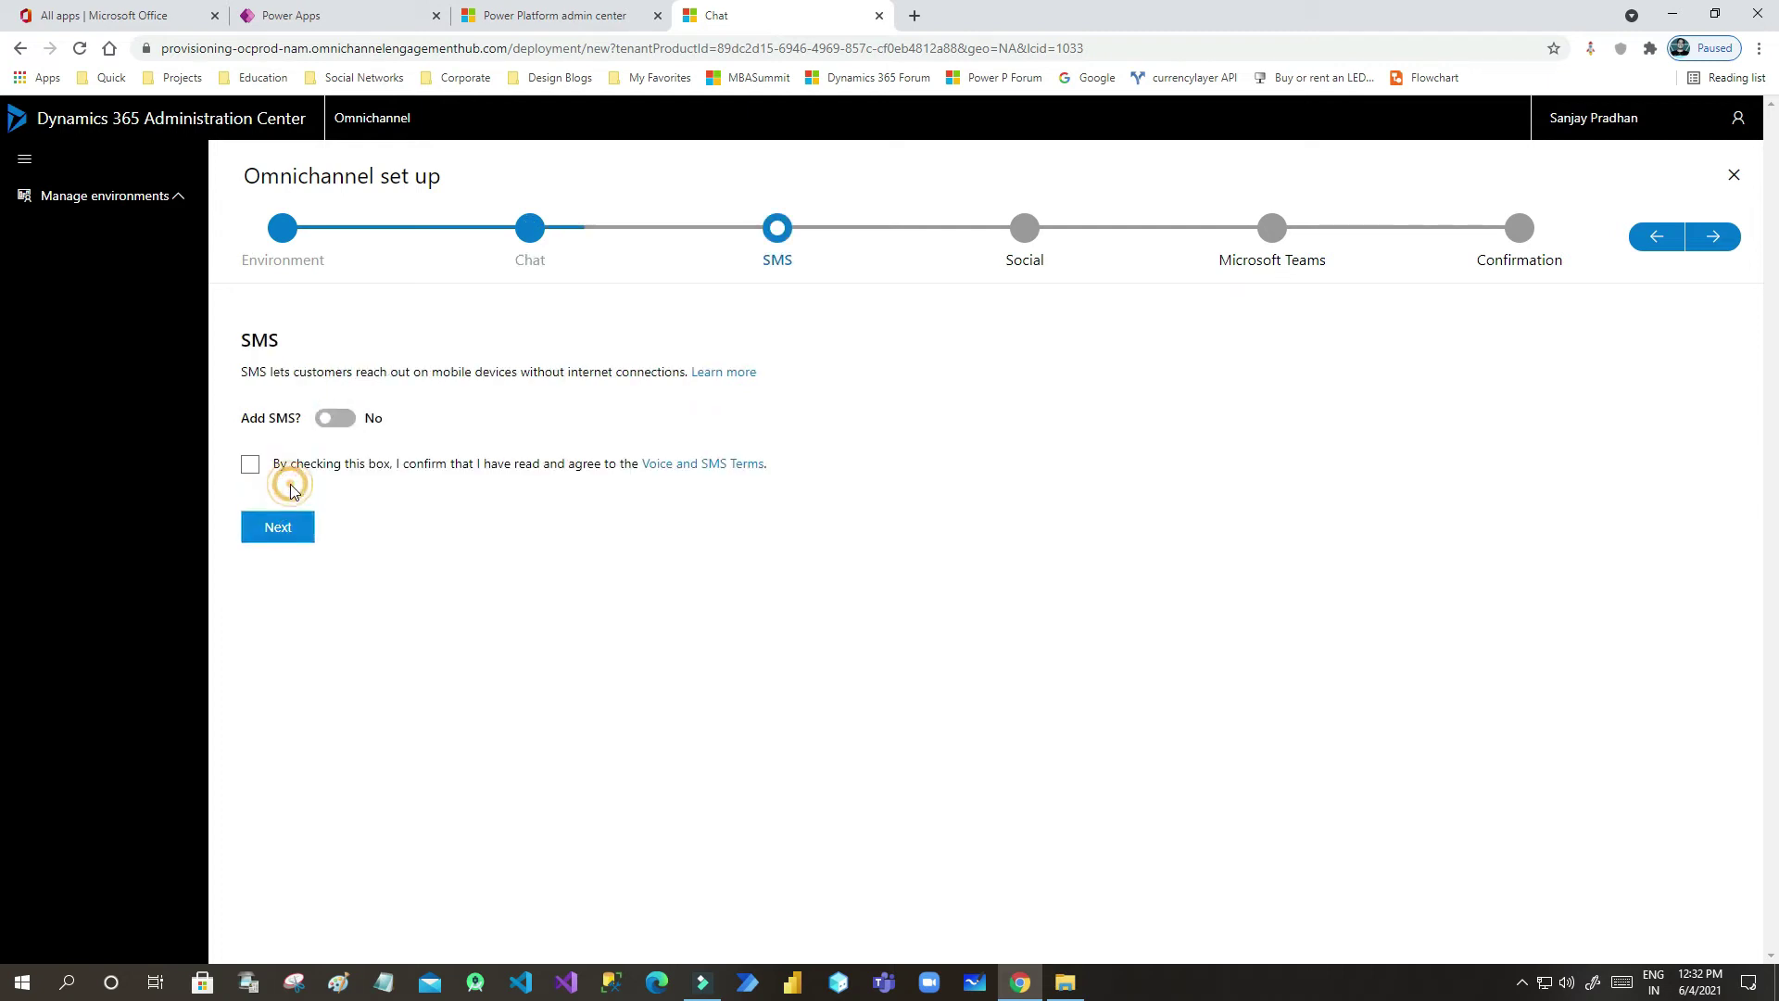
- Add the SMS channel and agree to the Voice and SMS Terms
left_click(339, 423)
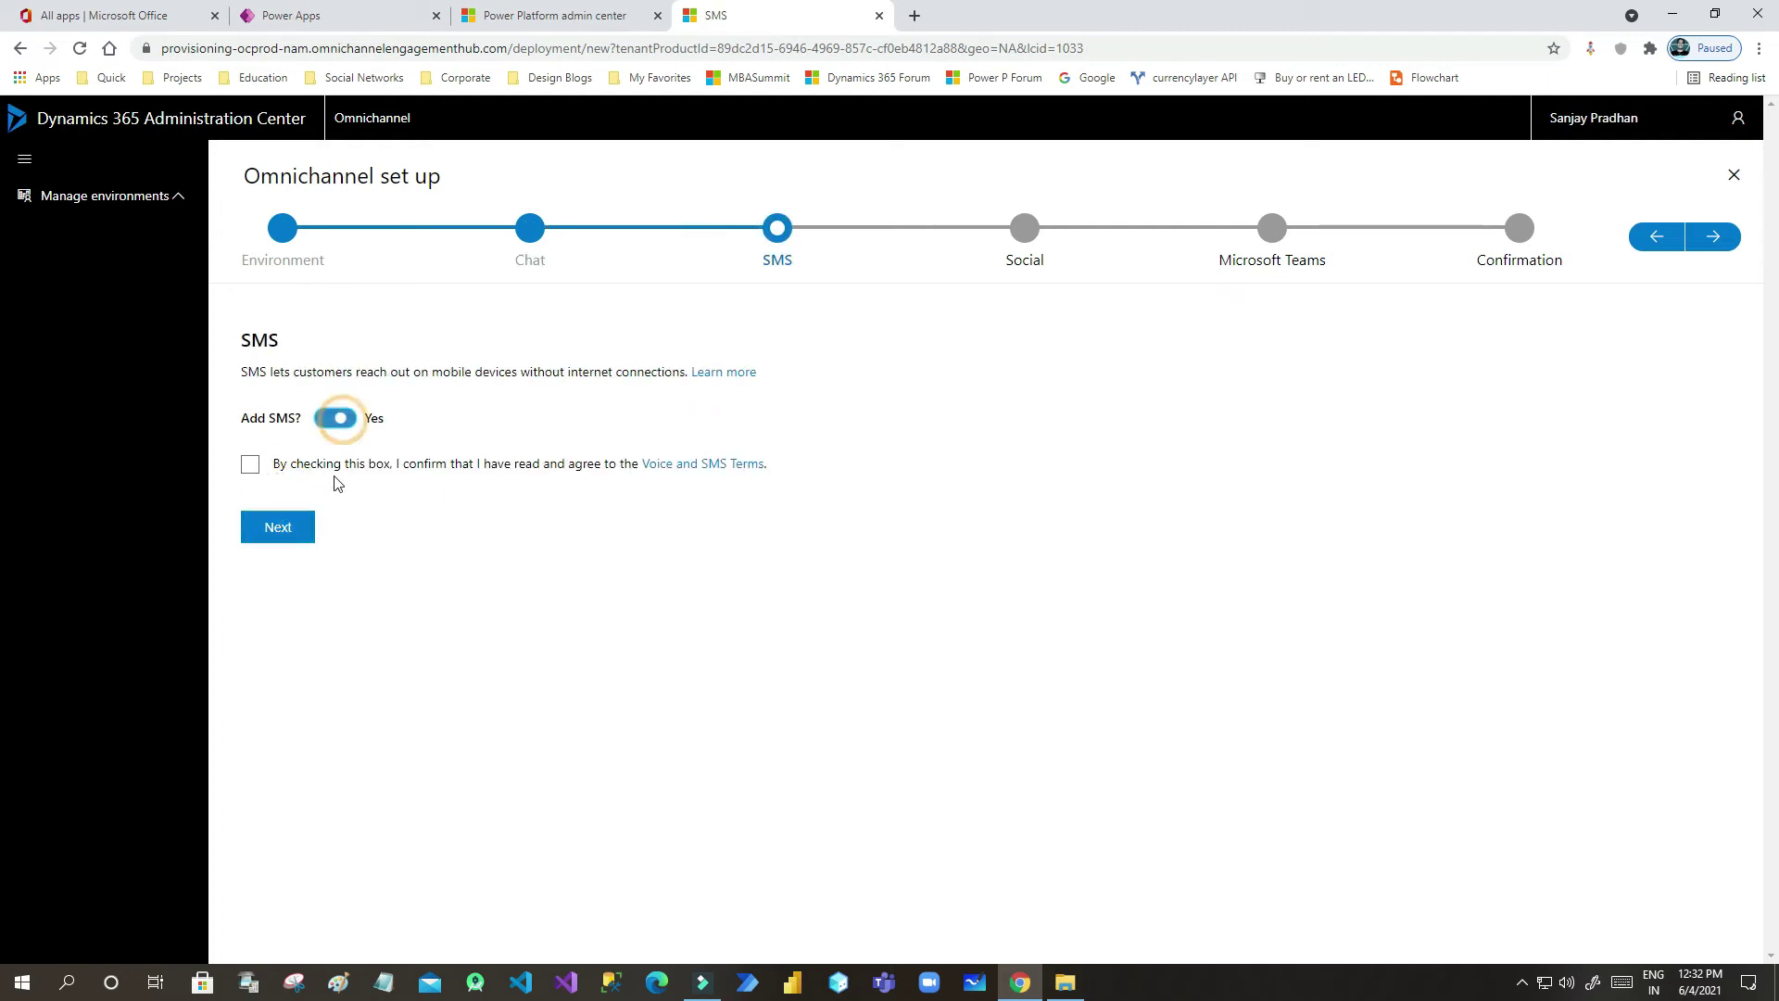
left_click(250, 464)
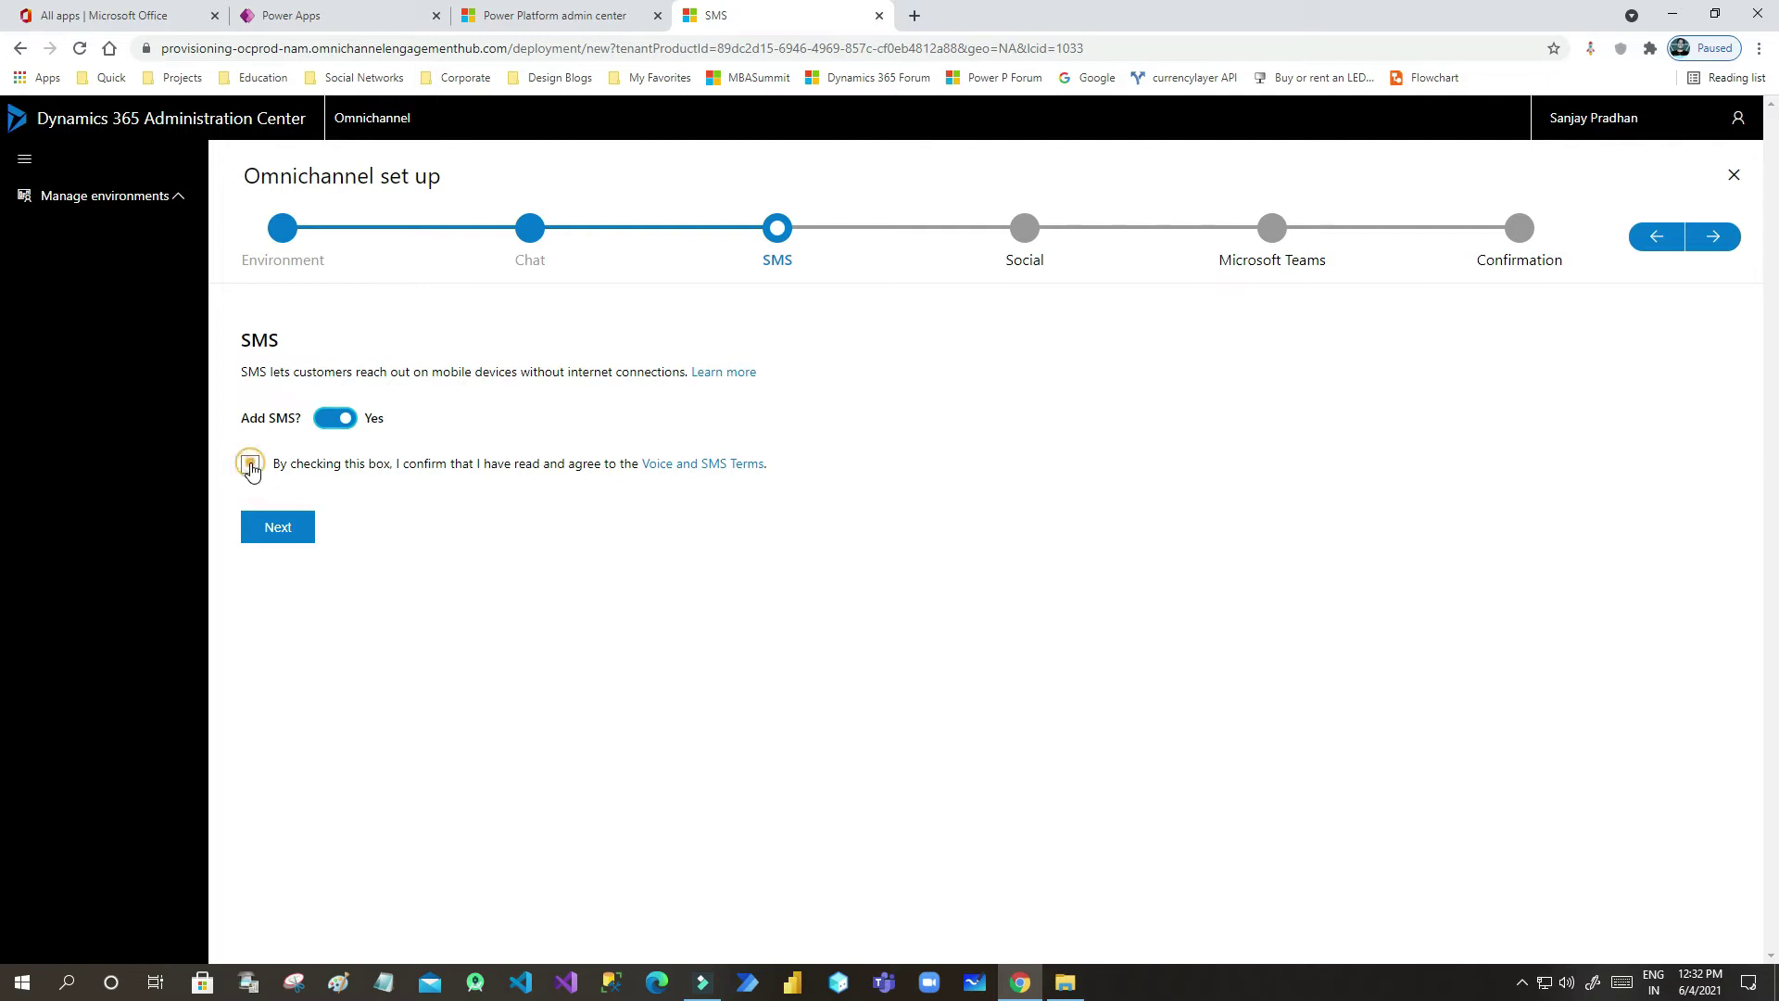
left_click(278, 526)
- Add the Social and Microsoft Teams channels to the Omnichannel setup
left_click(350, 438)
left_click(303, 505)
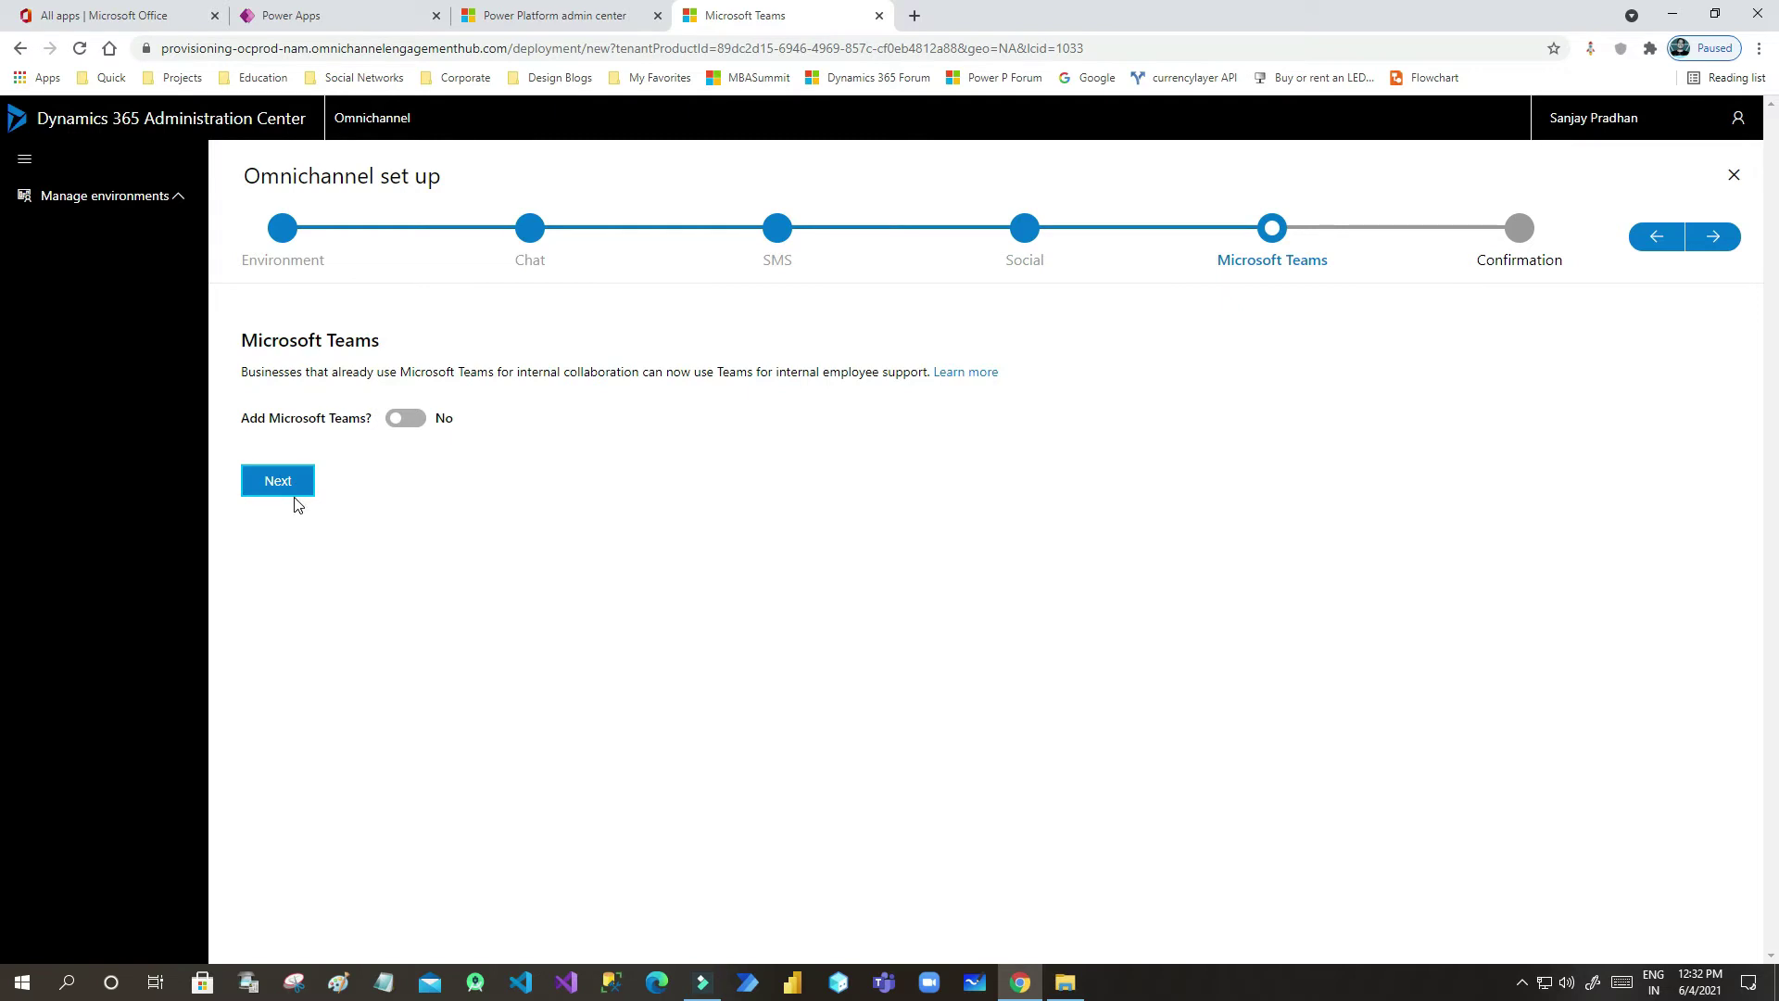
left_click(413, 418)
left_click(267, 484)
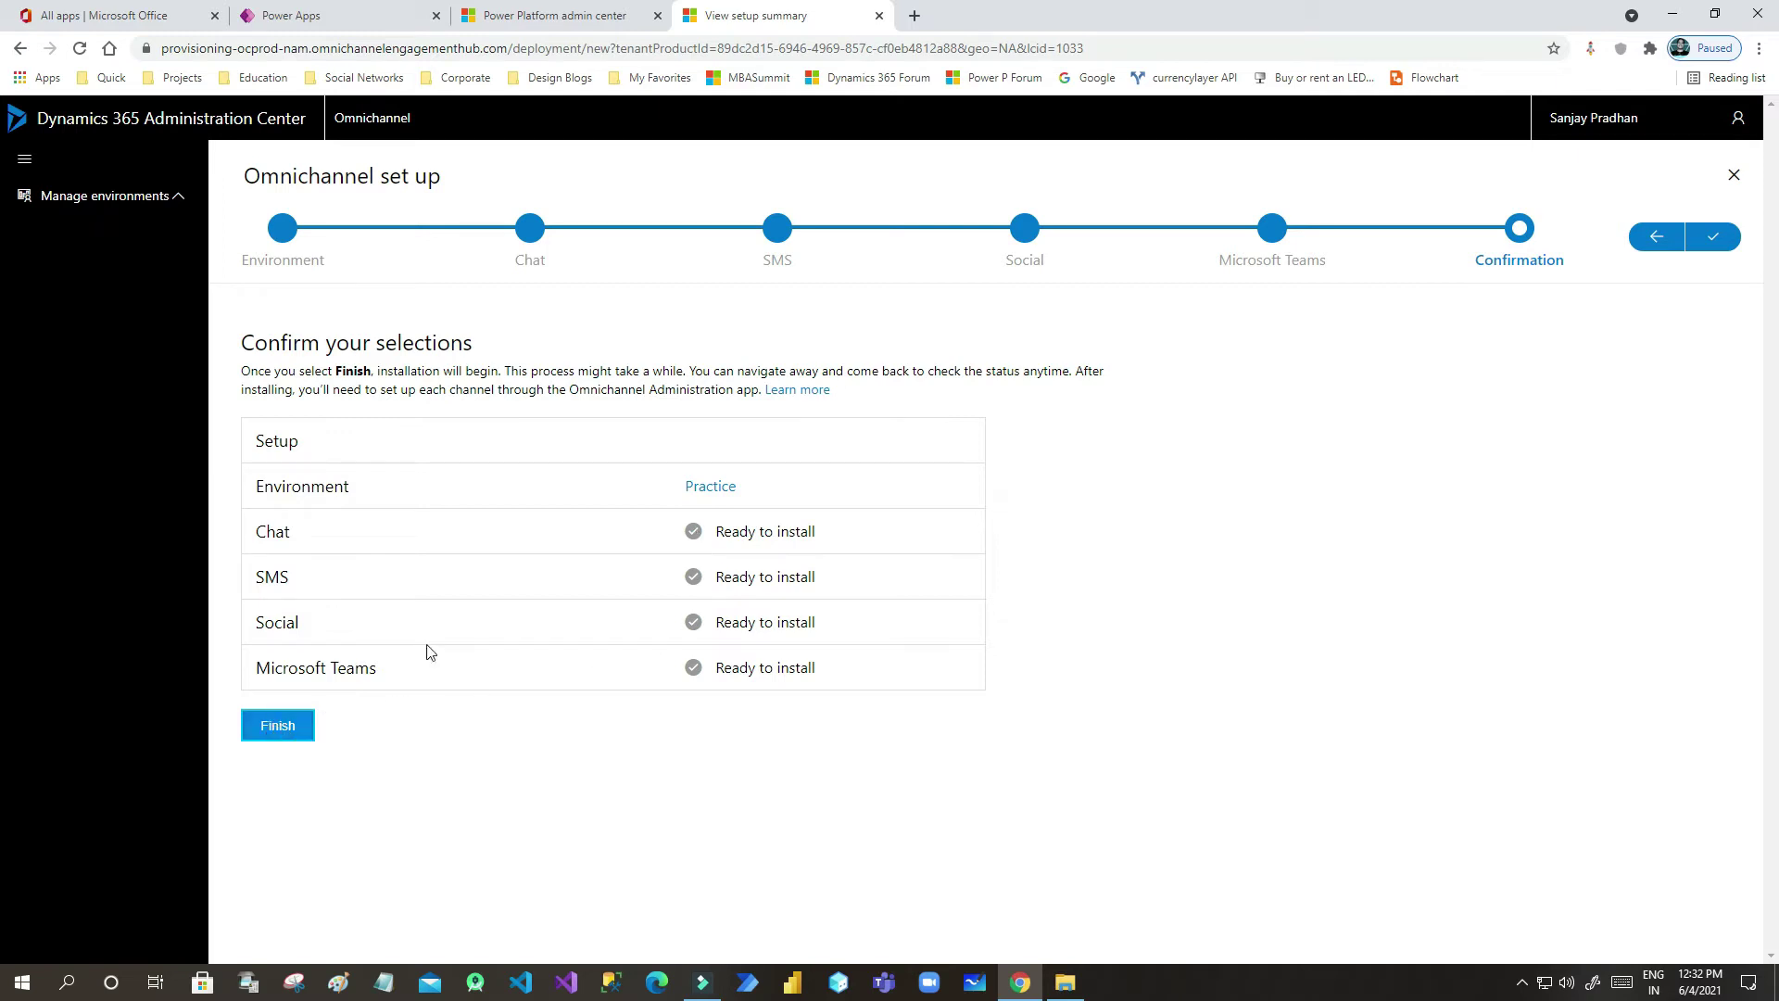
- Start the Omnichannel installation for the Practice environment and refresh its channel status summary
left_click(290, 724)
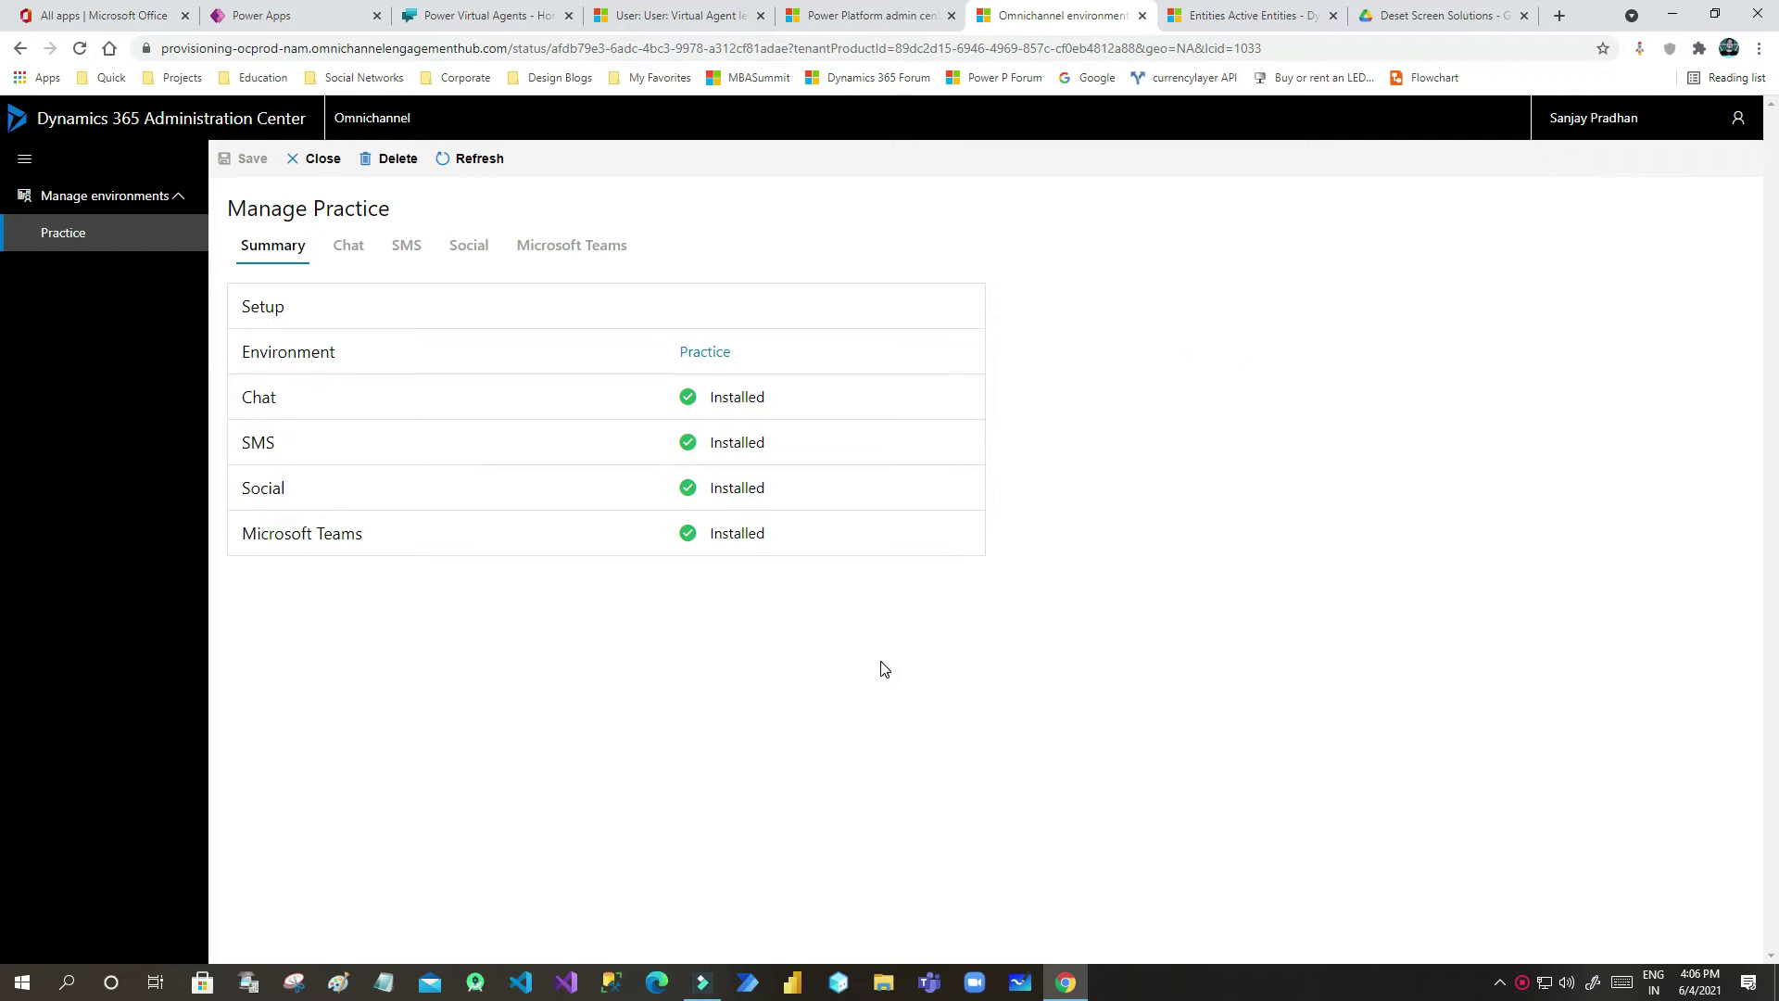
left_click(474, 162)
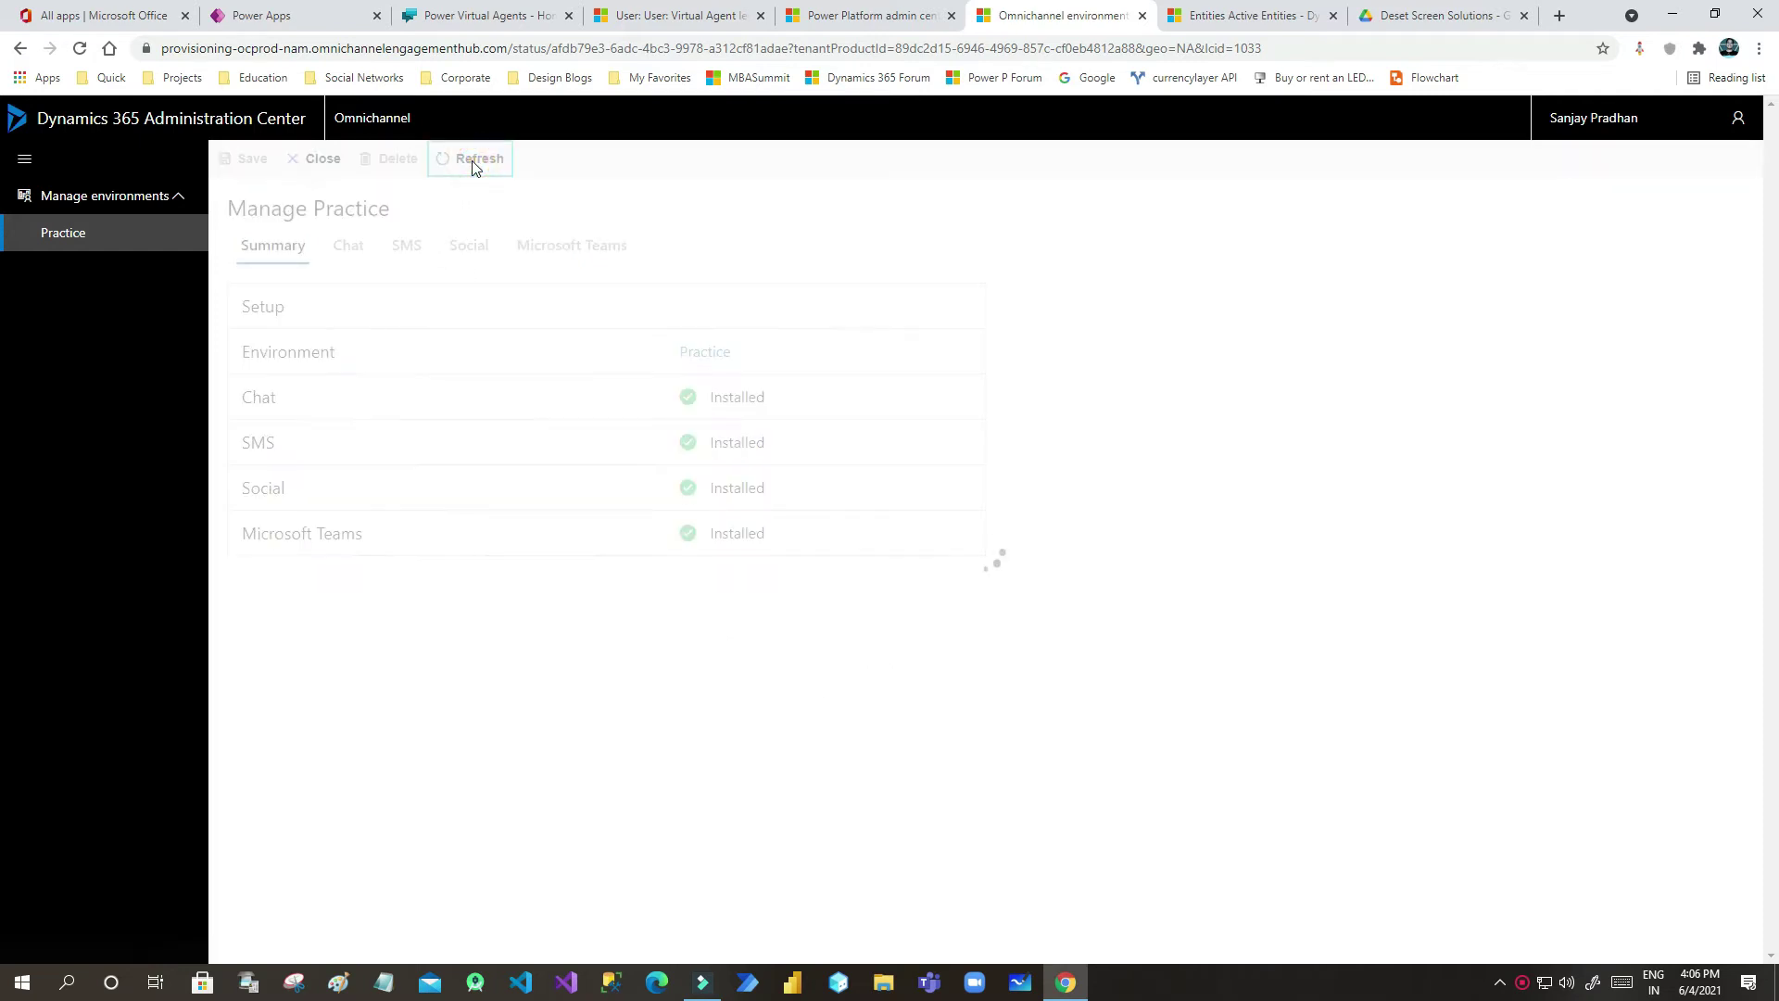
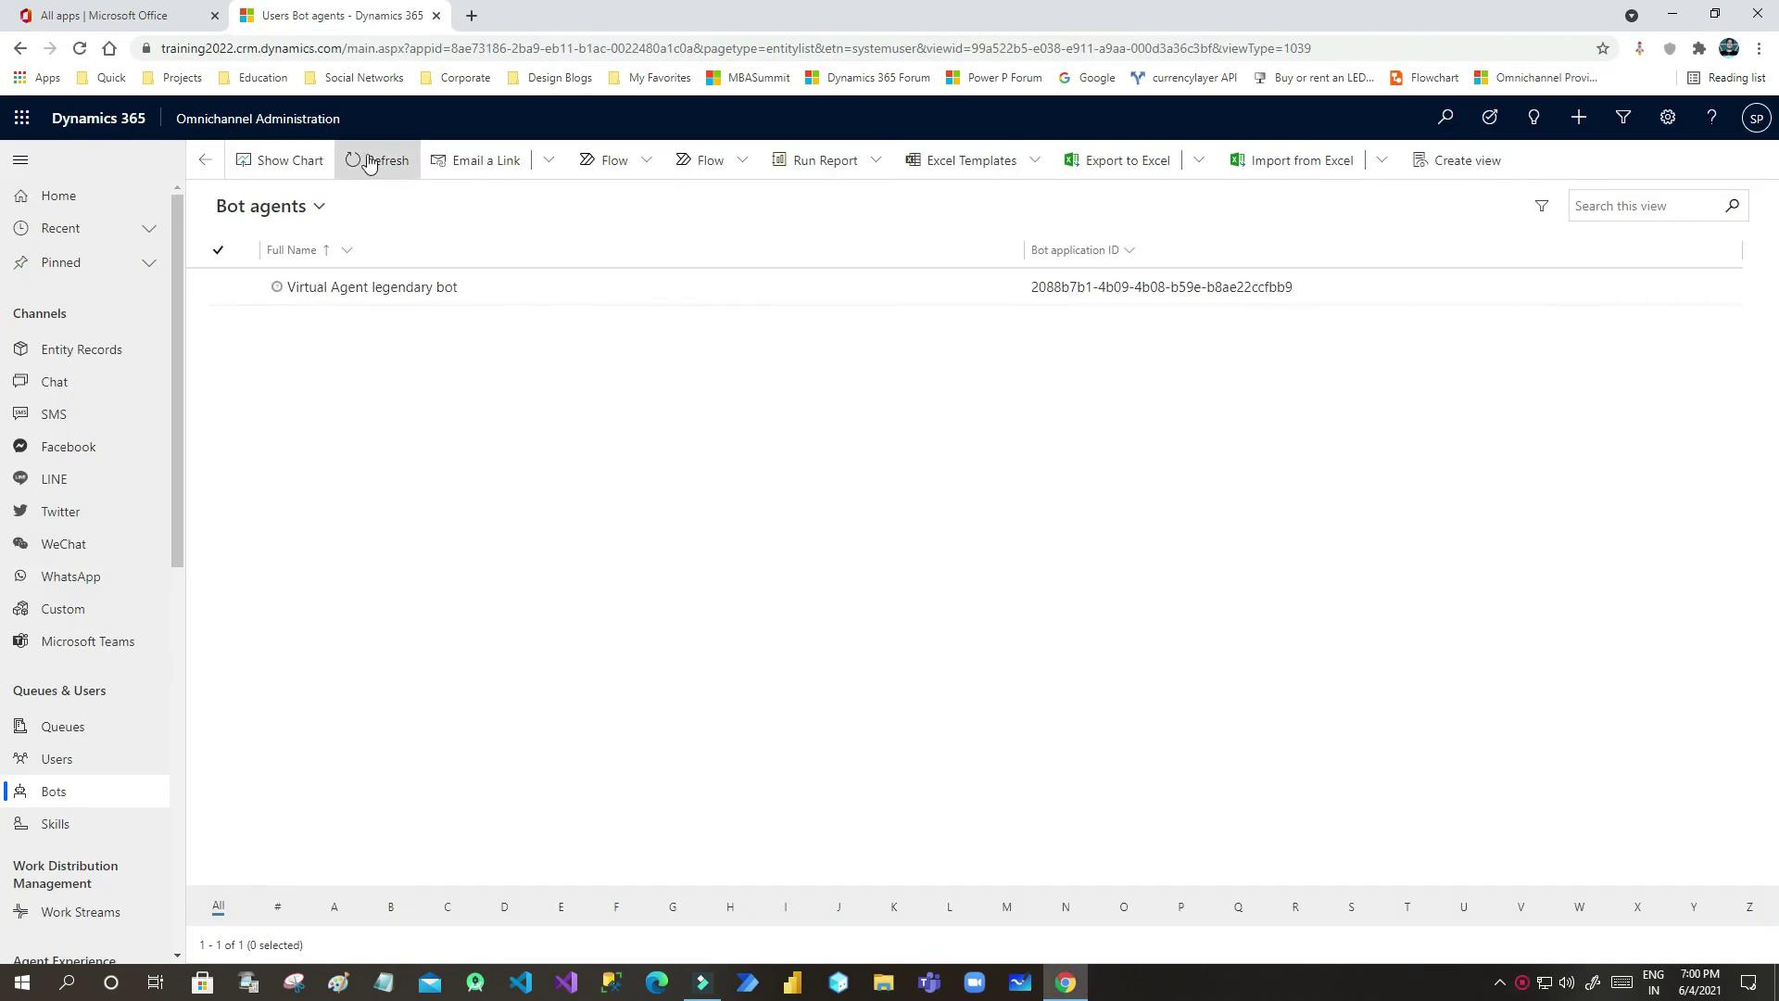
- Open the Omnichannel Administration app from the list of published Dynamics 365 apps
left_click_drag(344, 118, 179, 119)
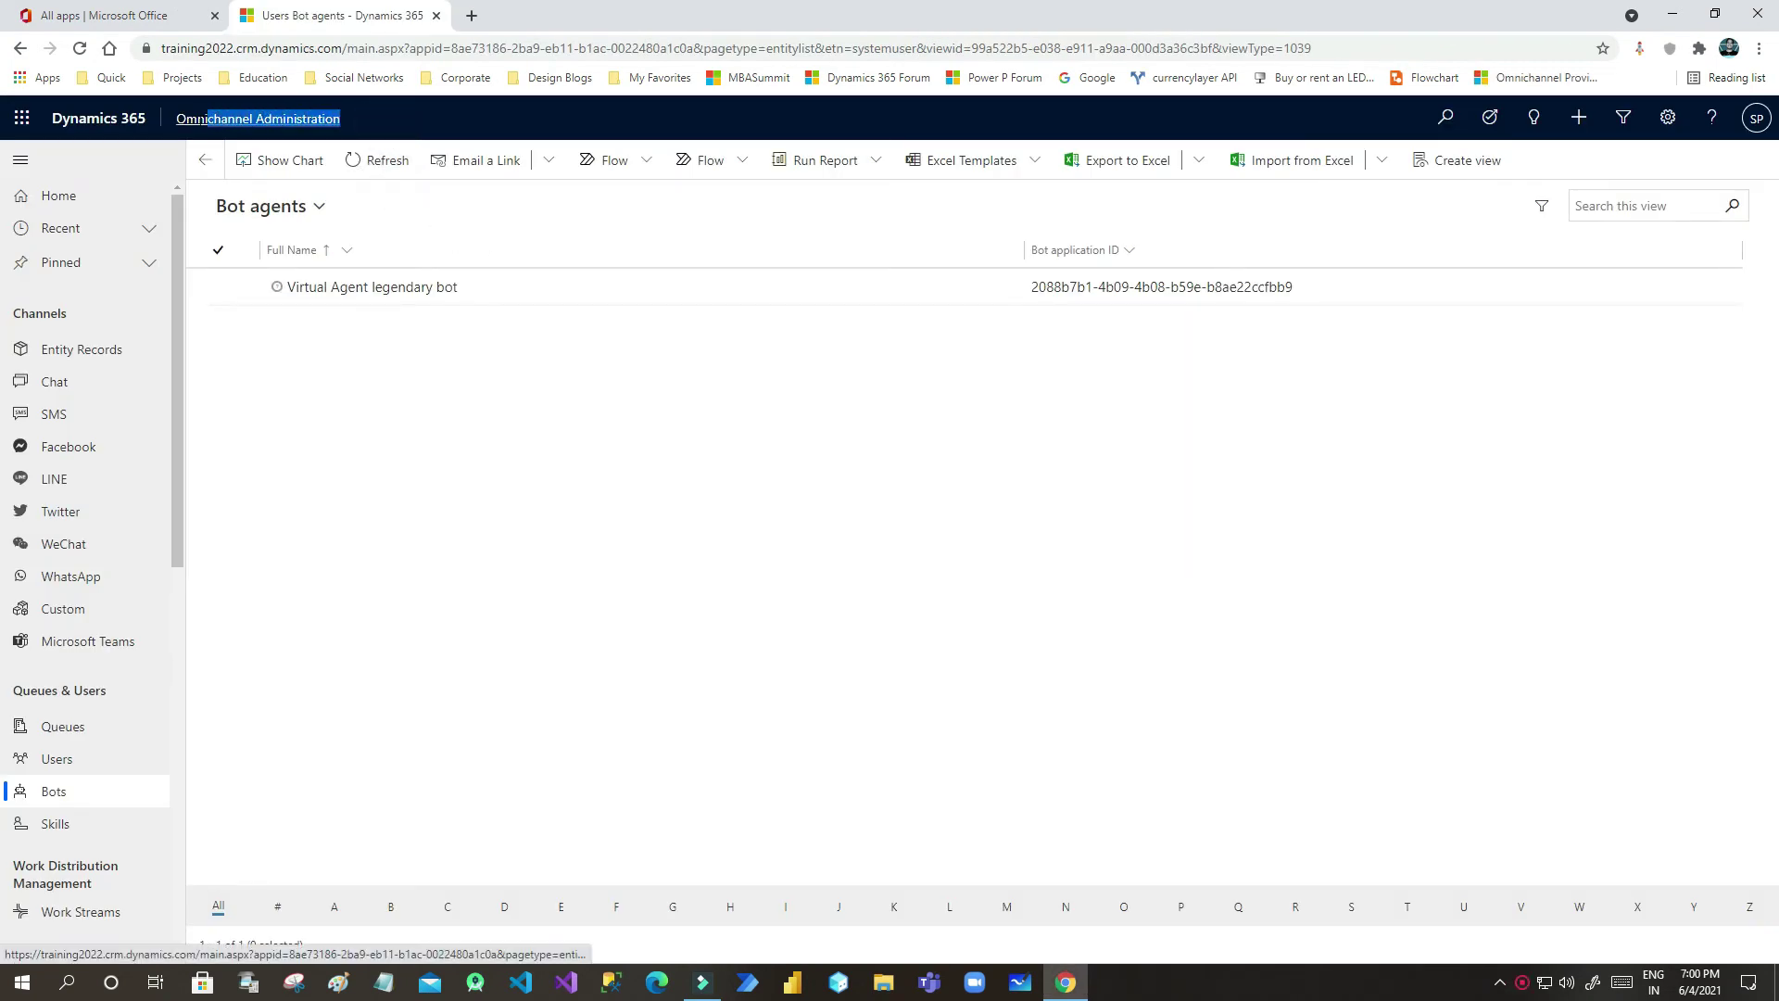
left_click(306, 124)
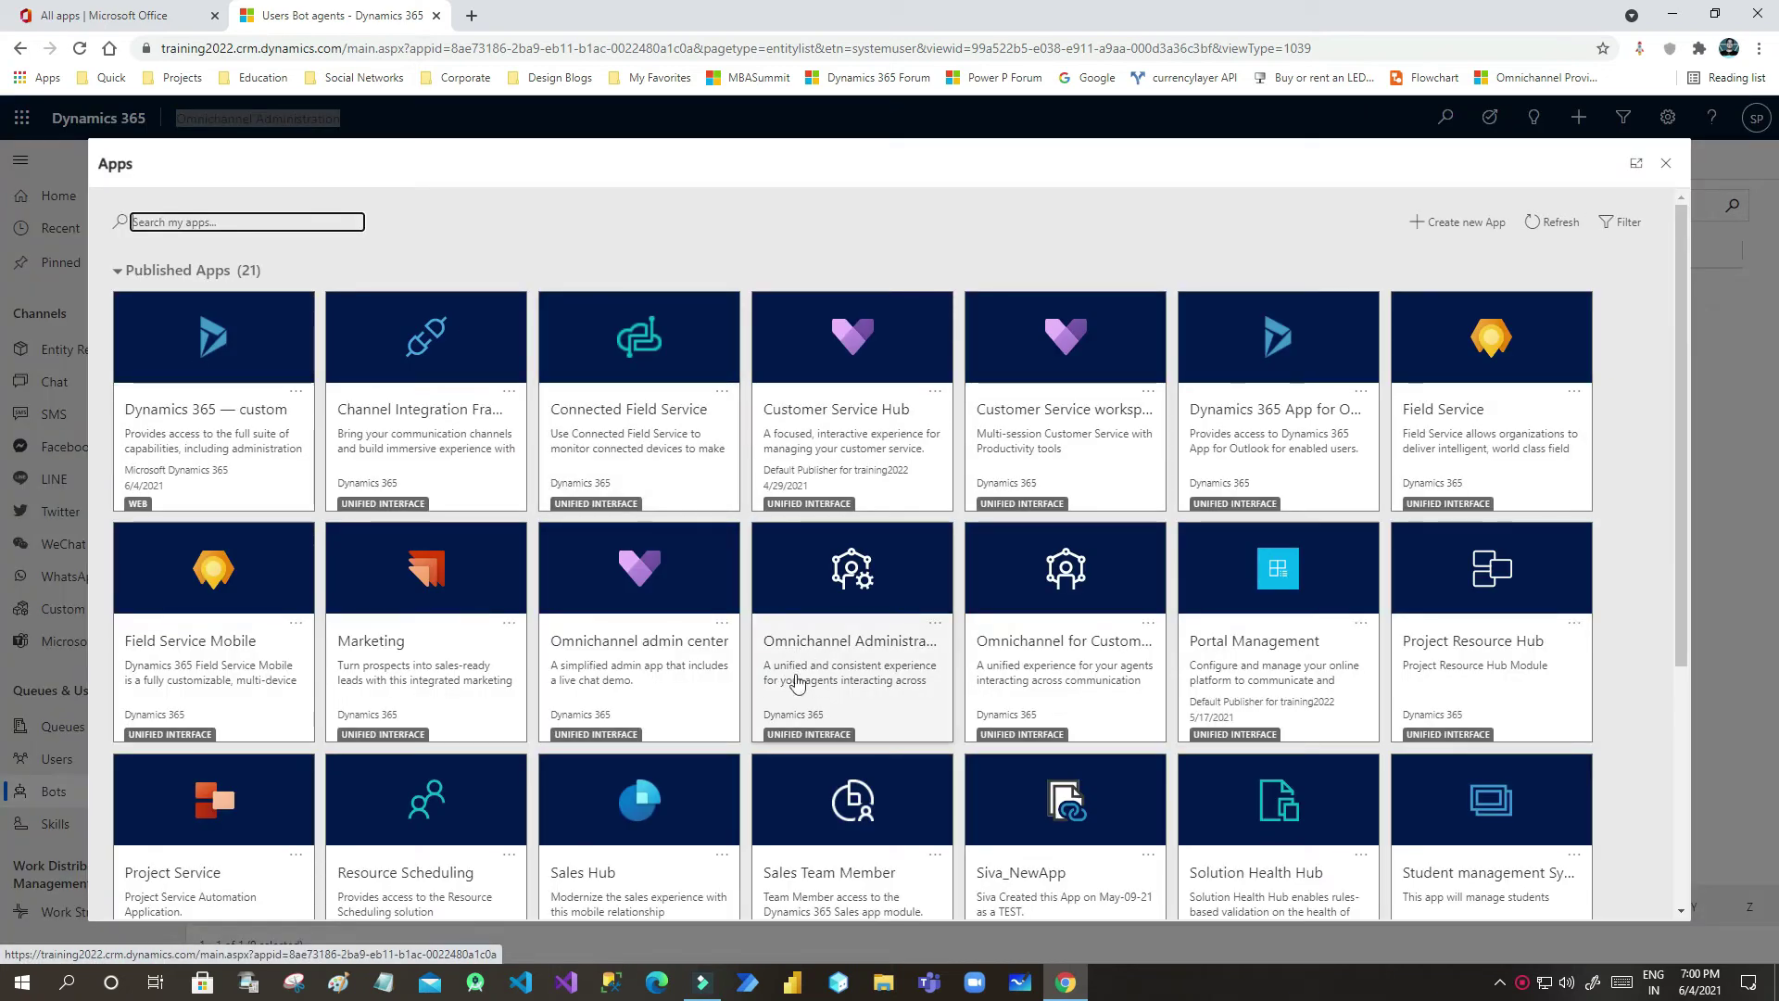
left_click(867, 596)
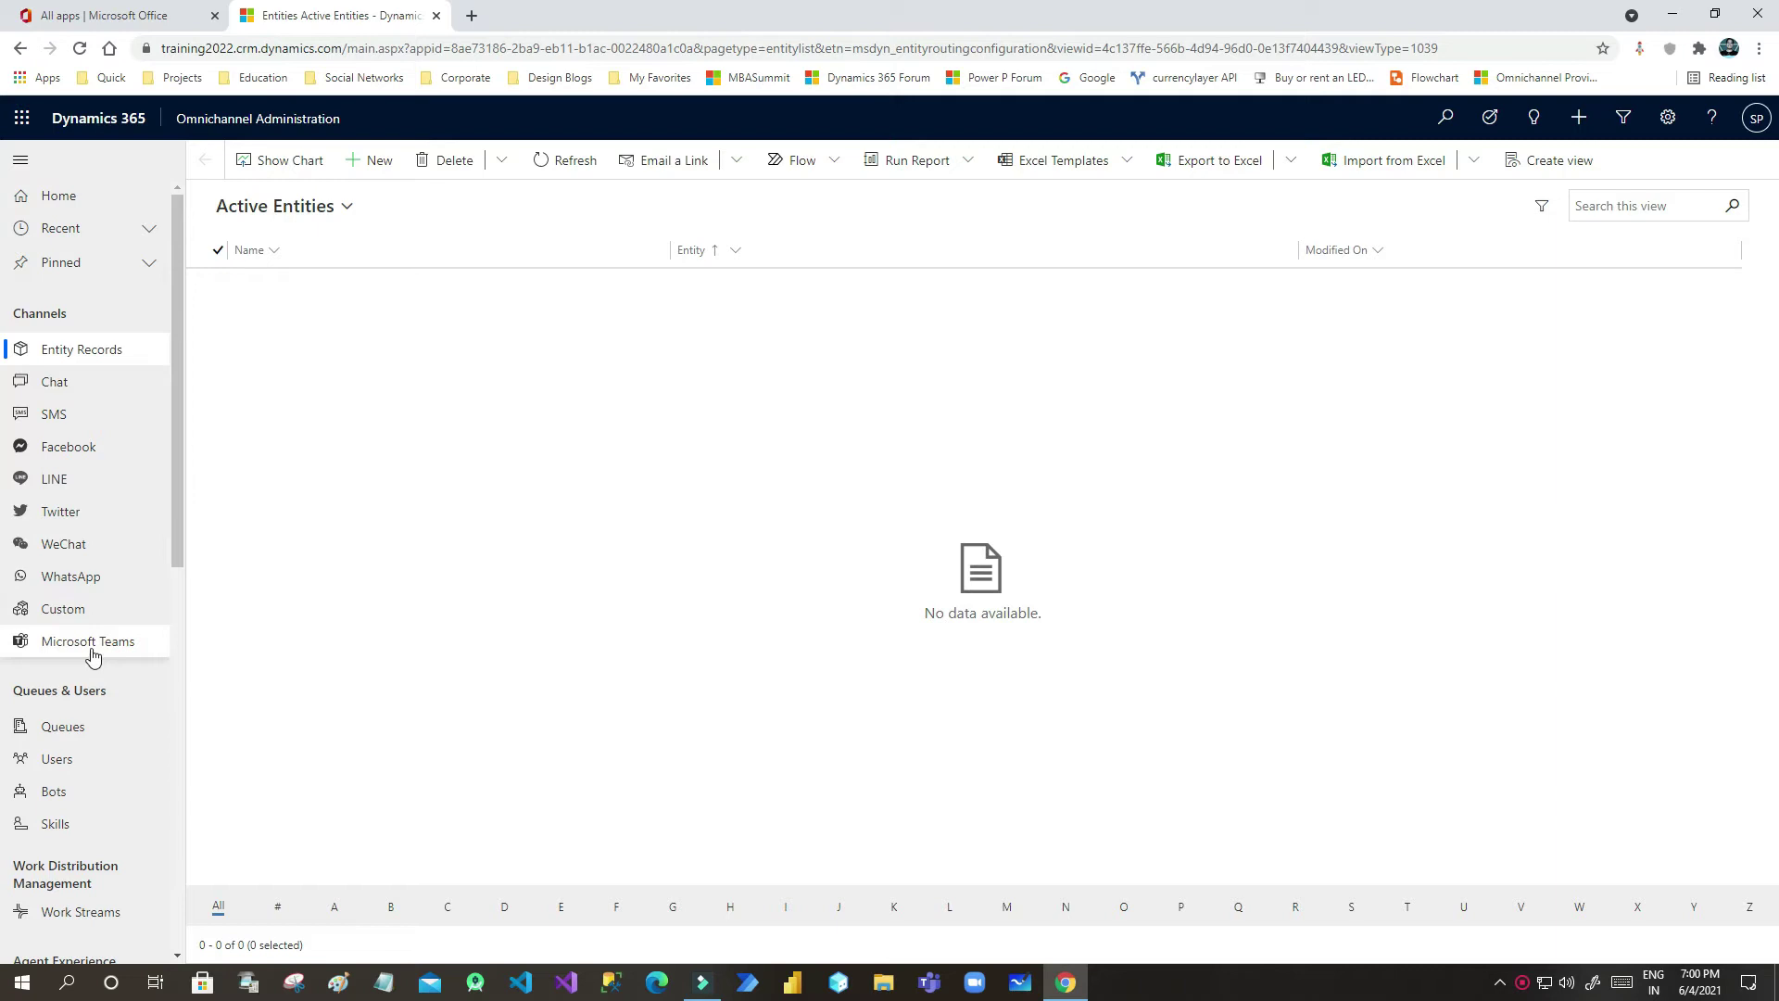
- Open the Virtual Agent legendary bot record from the Bot agents list and review its account and user information
left_click(61, 794)
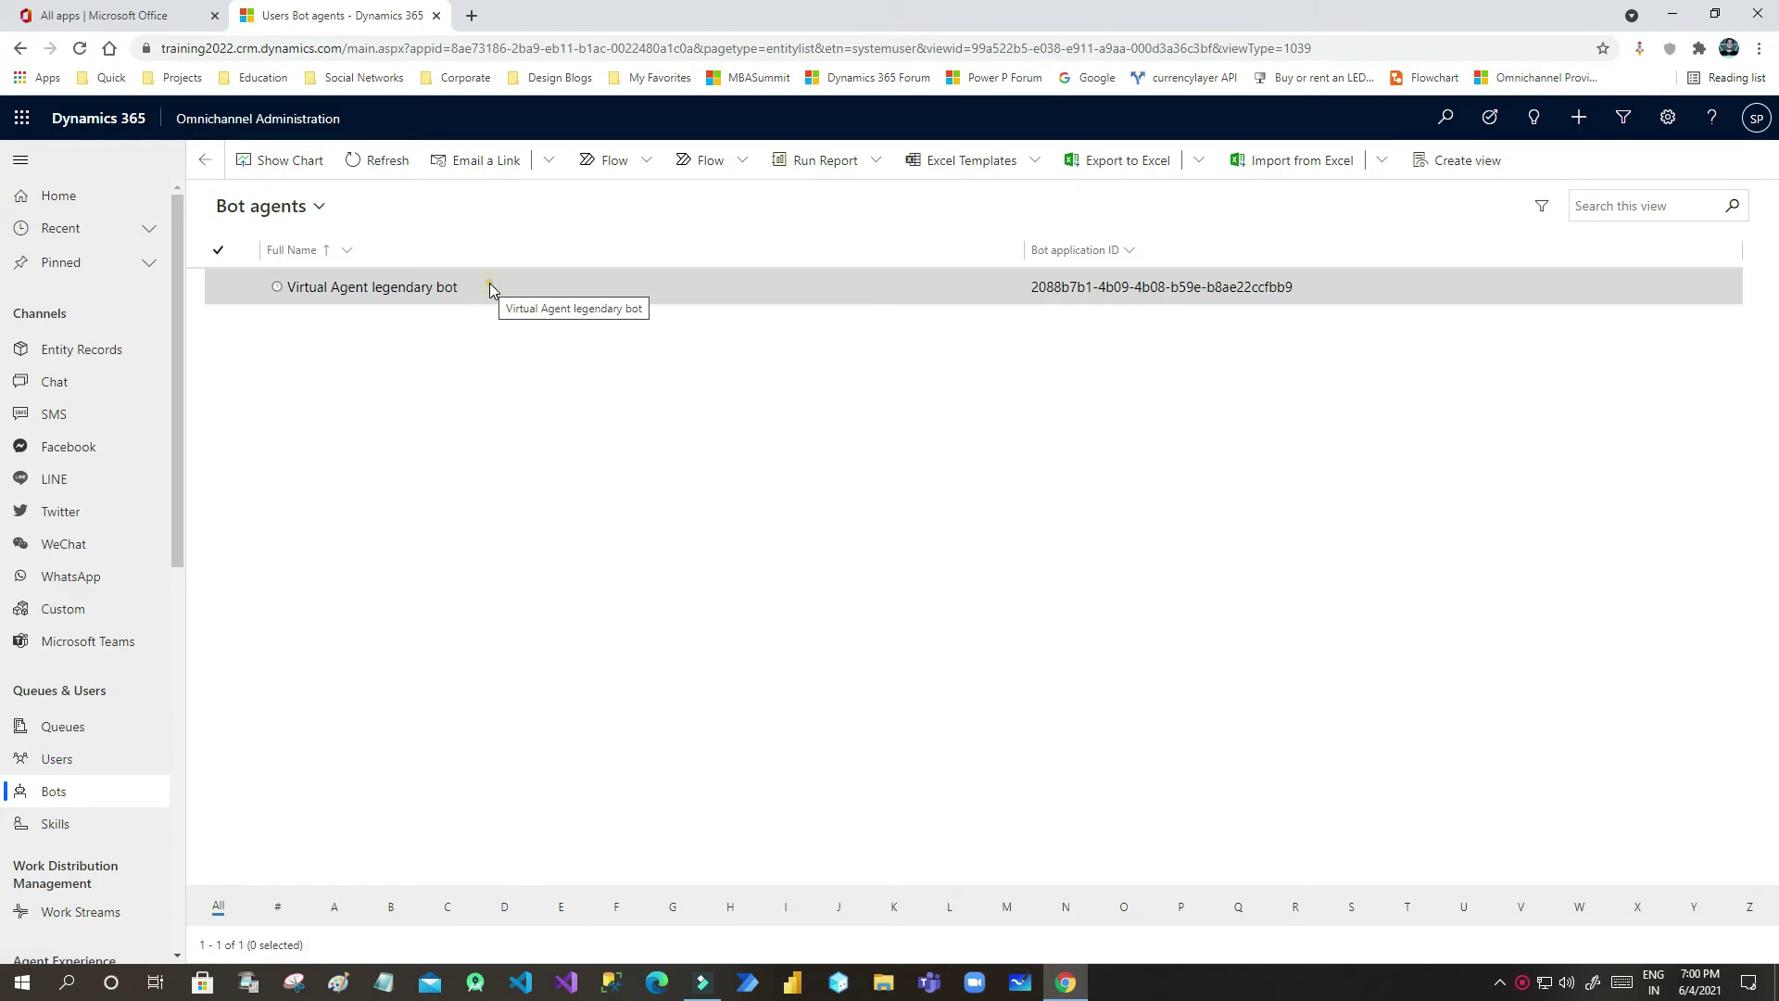
double_click(521, 288)
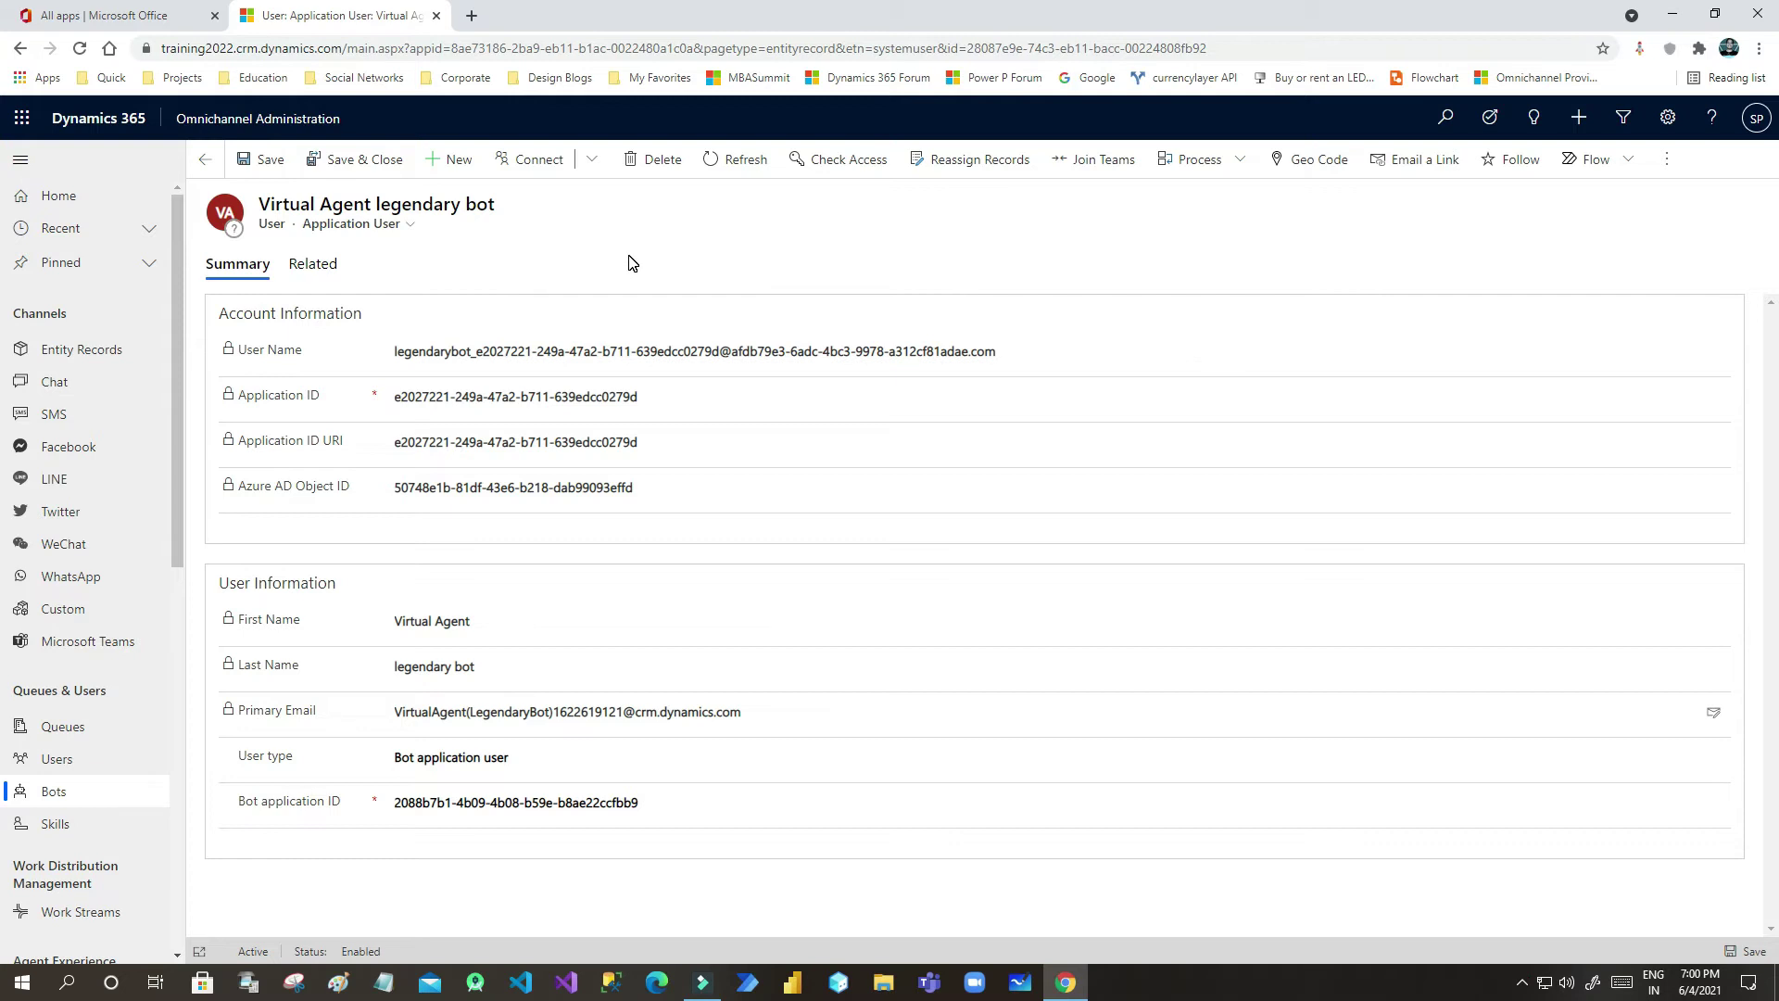
left_click(319, 268)
left_click(799, 261)
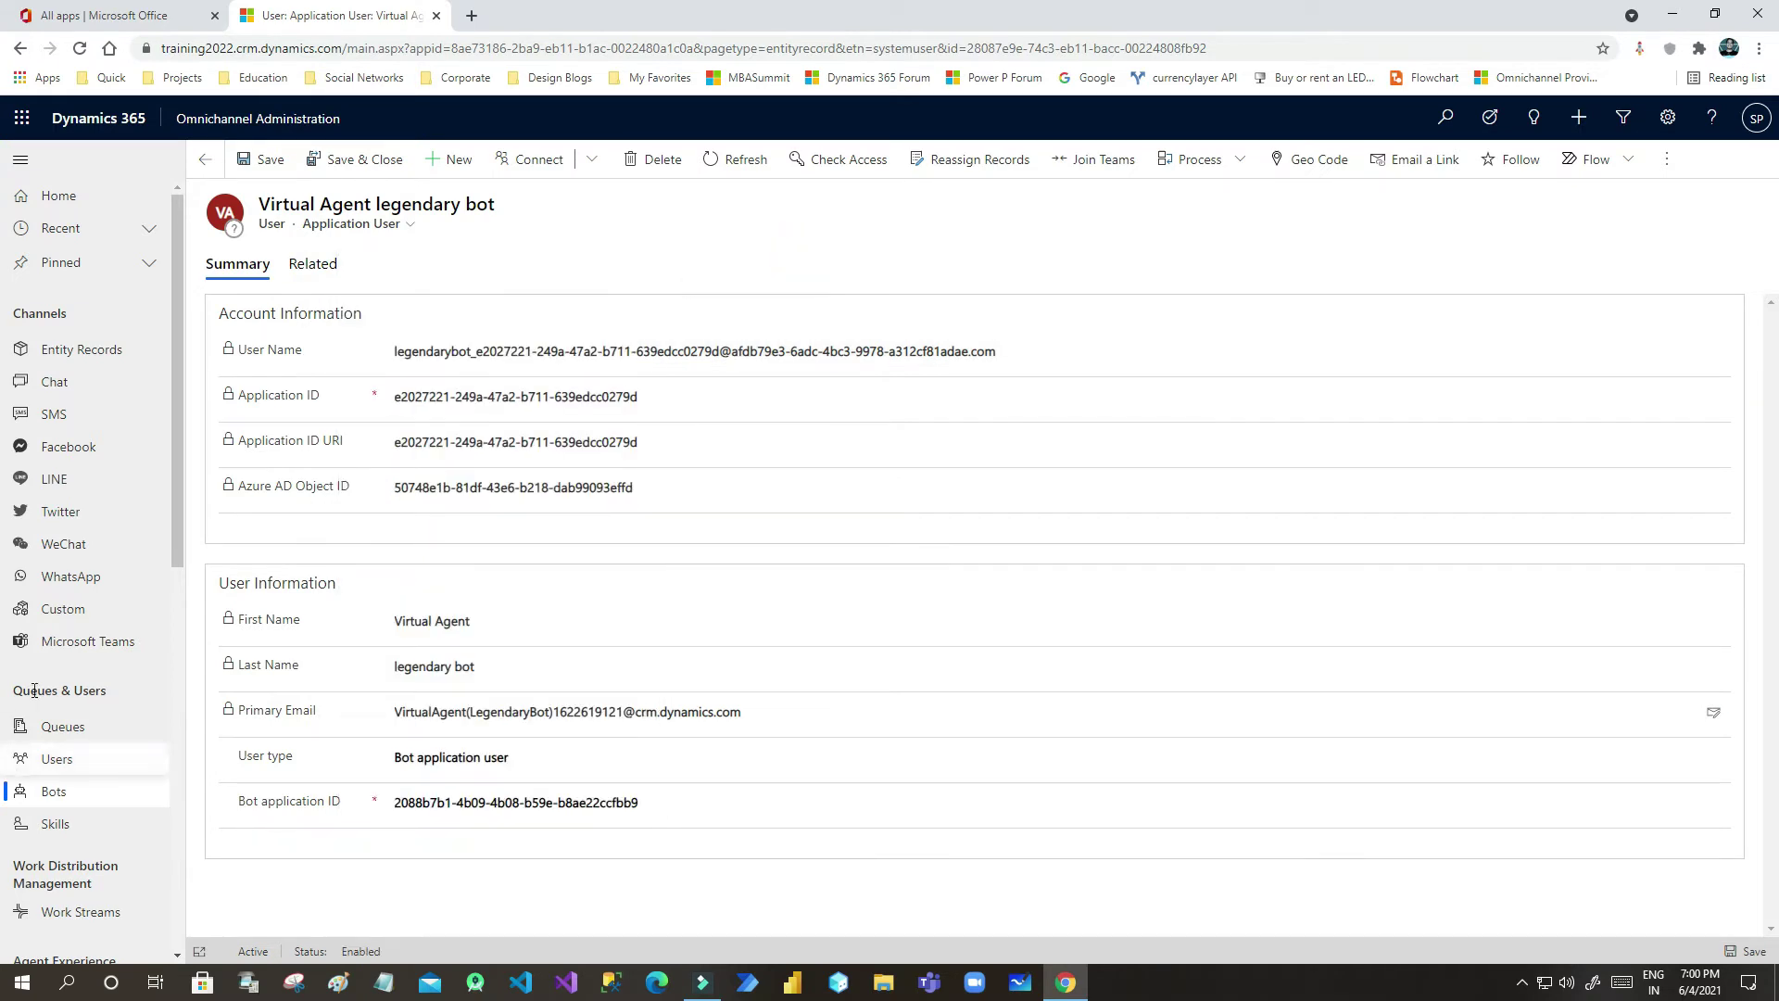
- Open the Support Queue and review its name, priority, queue type and the agents assigned to it
scroll(59, 557, "down", 2)
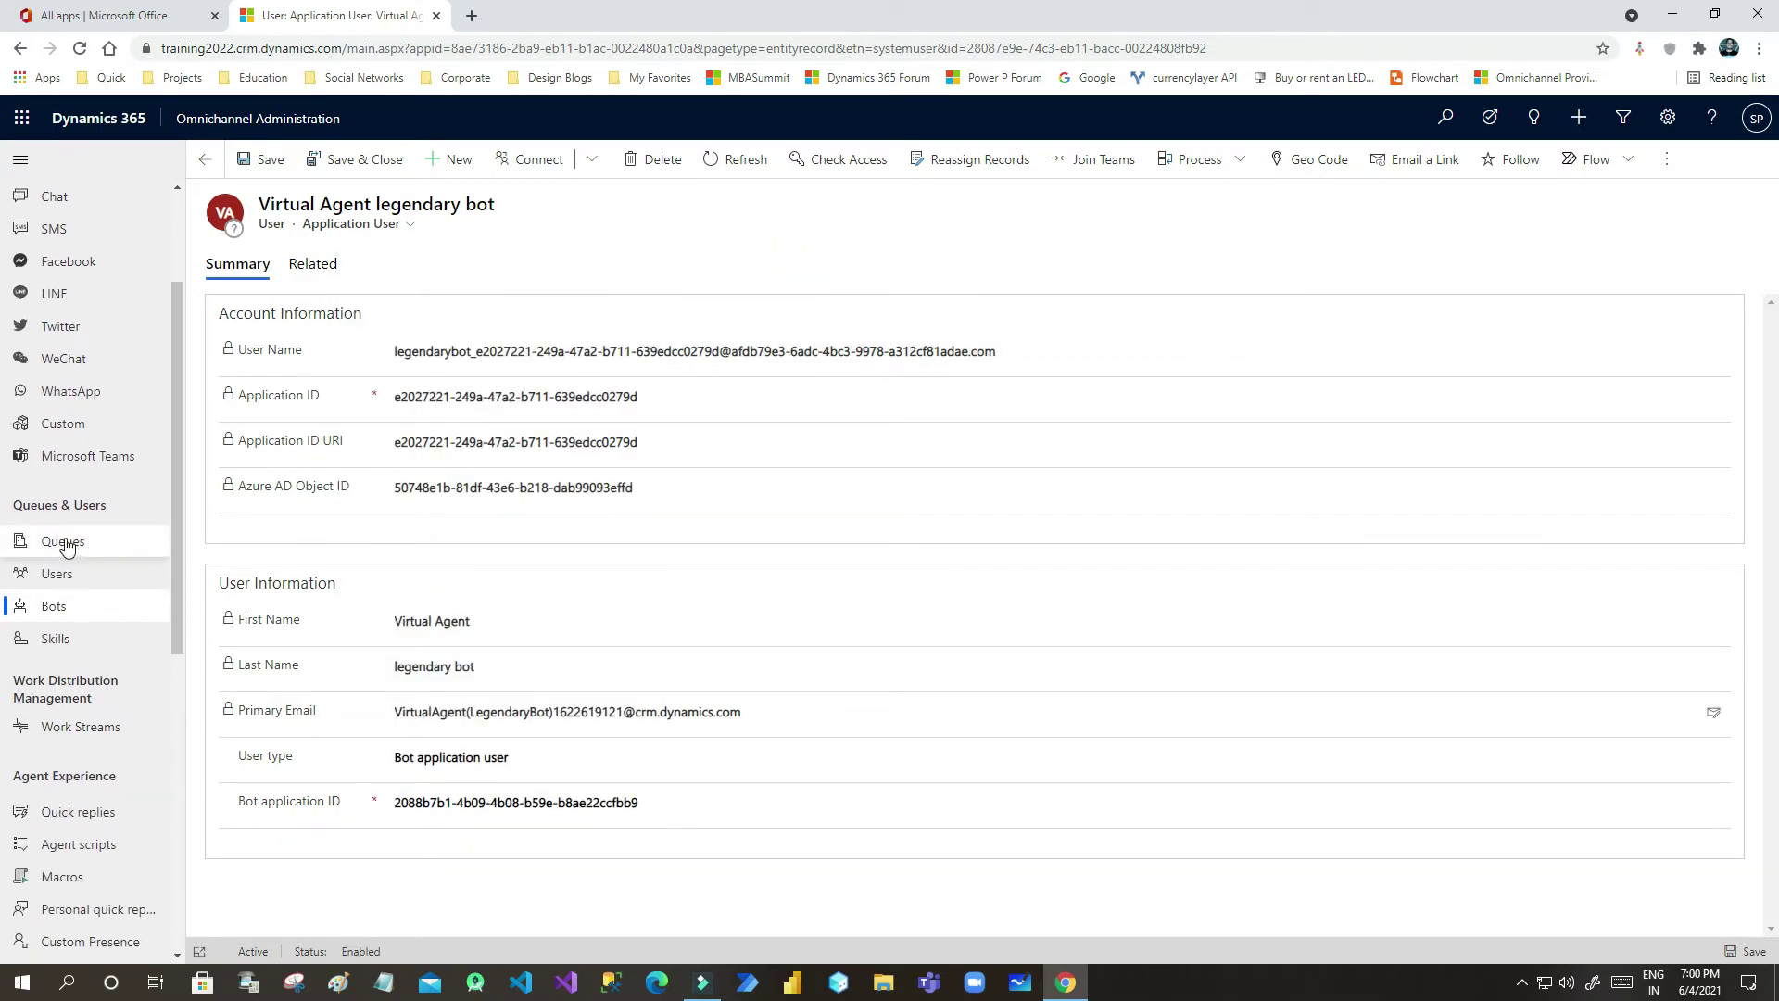
left_click(84, 549)
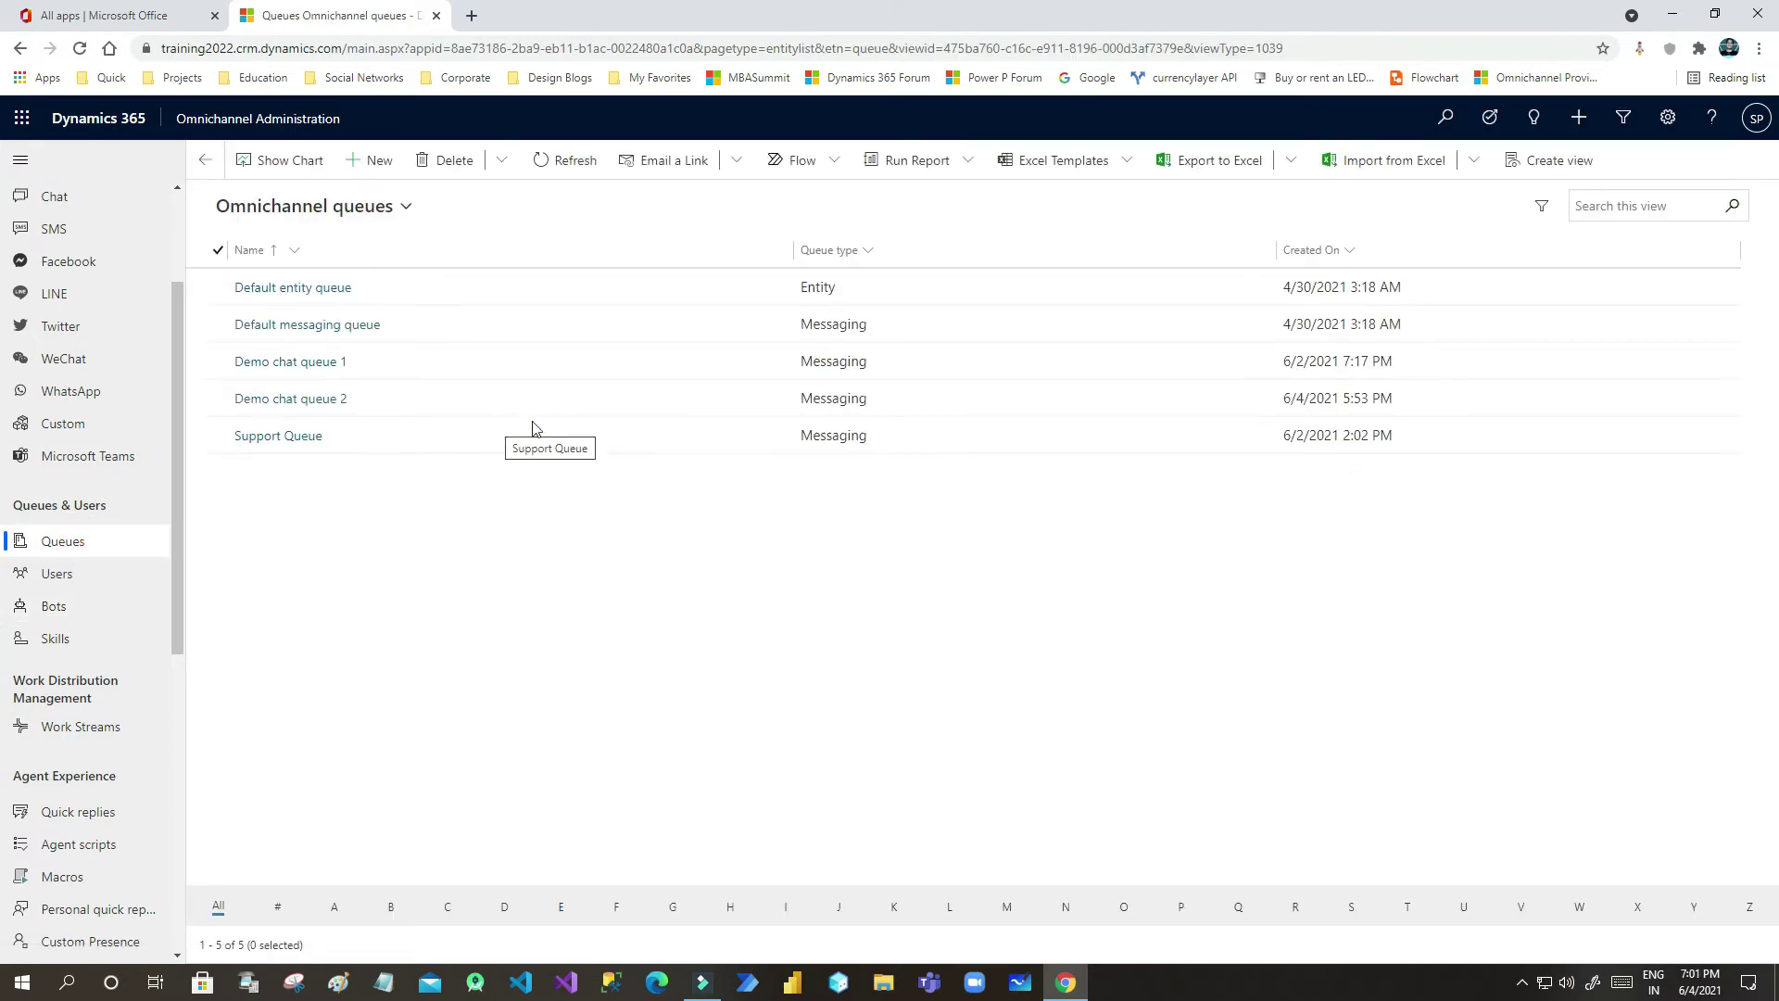
left_click(294, 437)
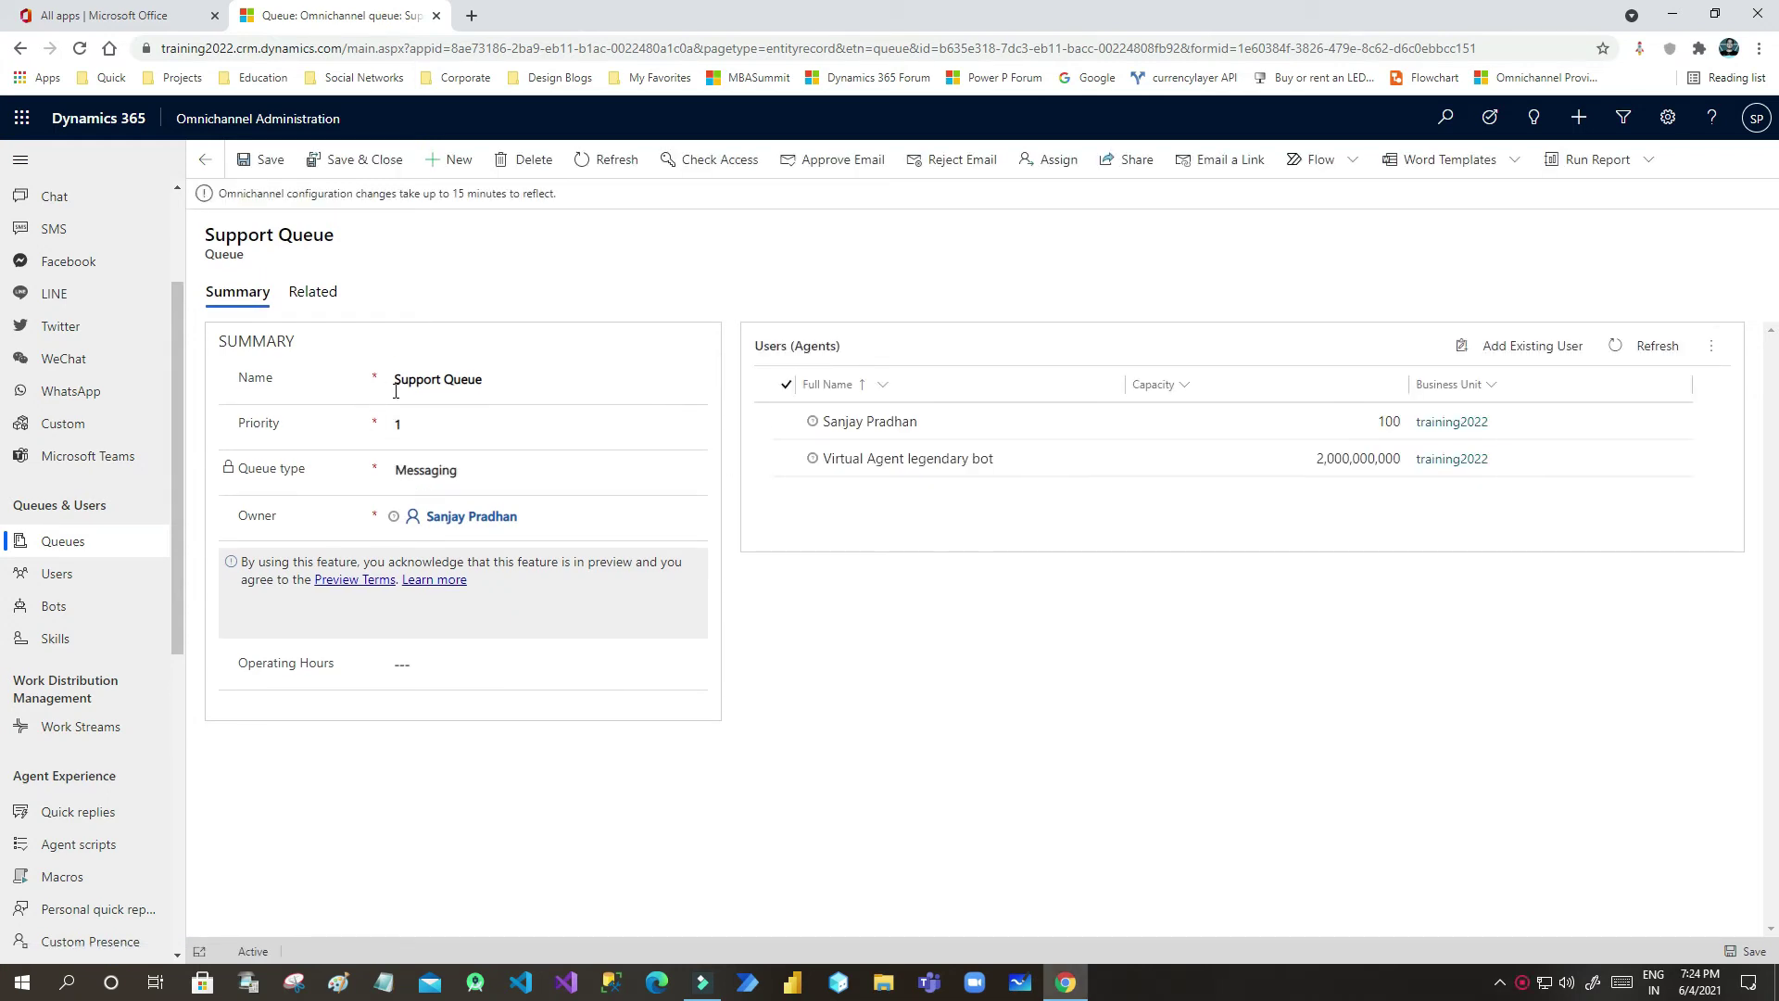
left_click(402, 380)
mouse_move(401, 380)
left_mouse_down()
mouse_move(545, 378)
mouse_move(398, 378)
left_mouse_up()
left_click(547, 383)
left_click(528, 388)
left_click(415, 432)
left_click(482, 474)
left_click(405, 479)
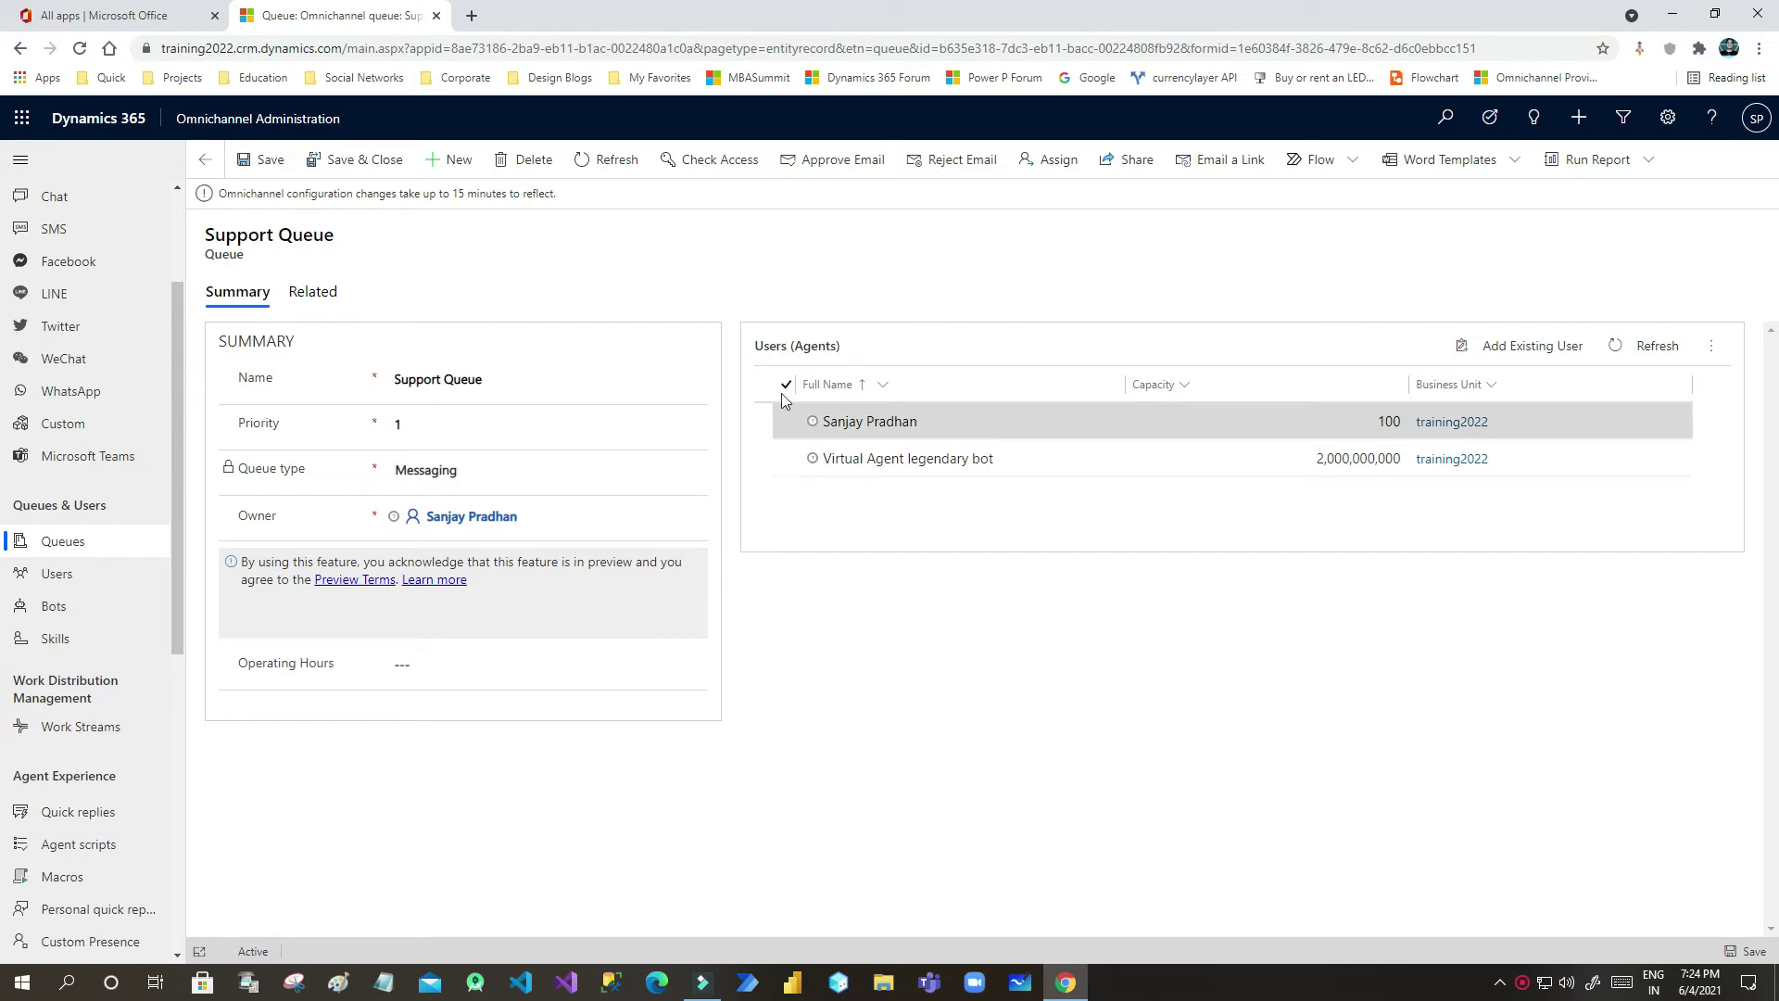
left_click(788, 425)
left_click(788, 460)
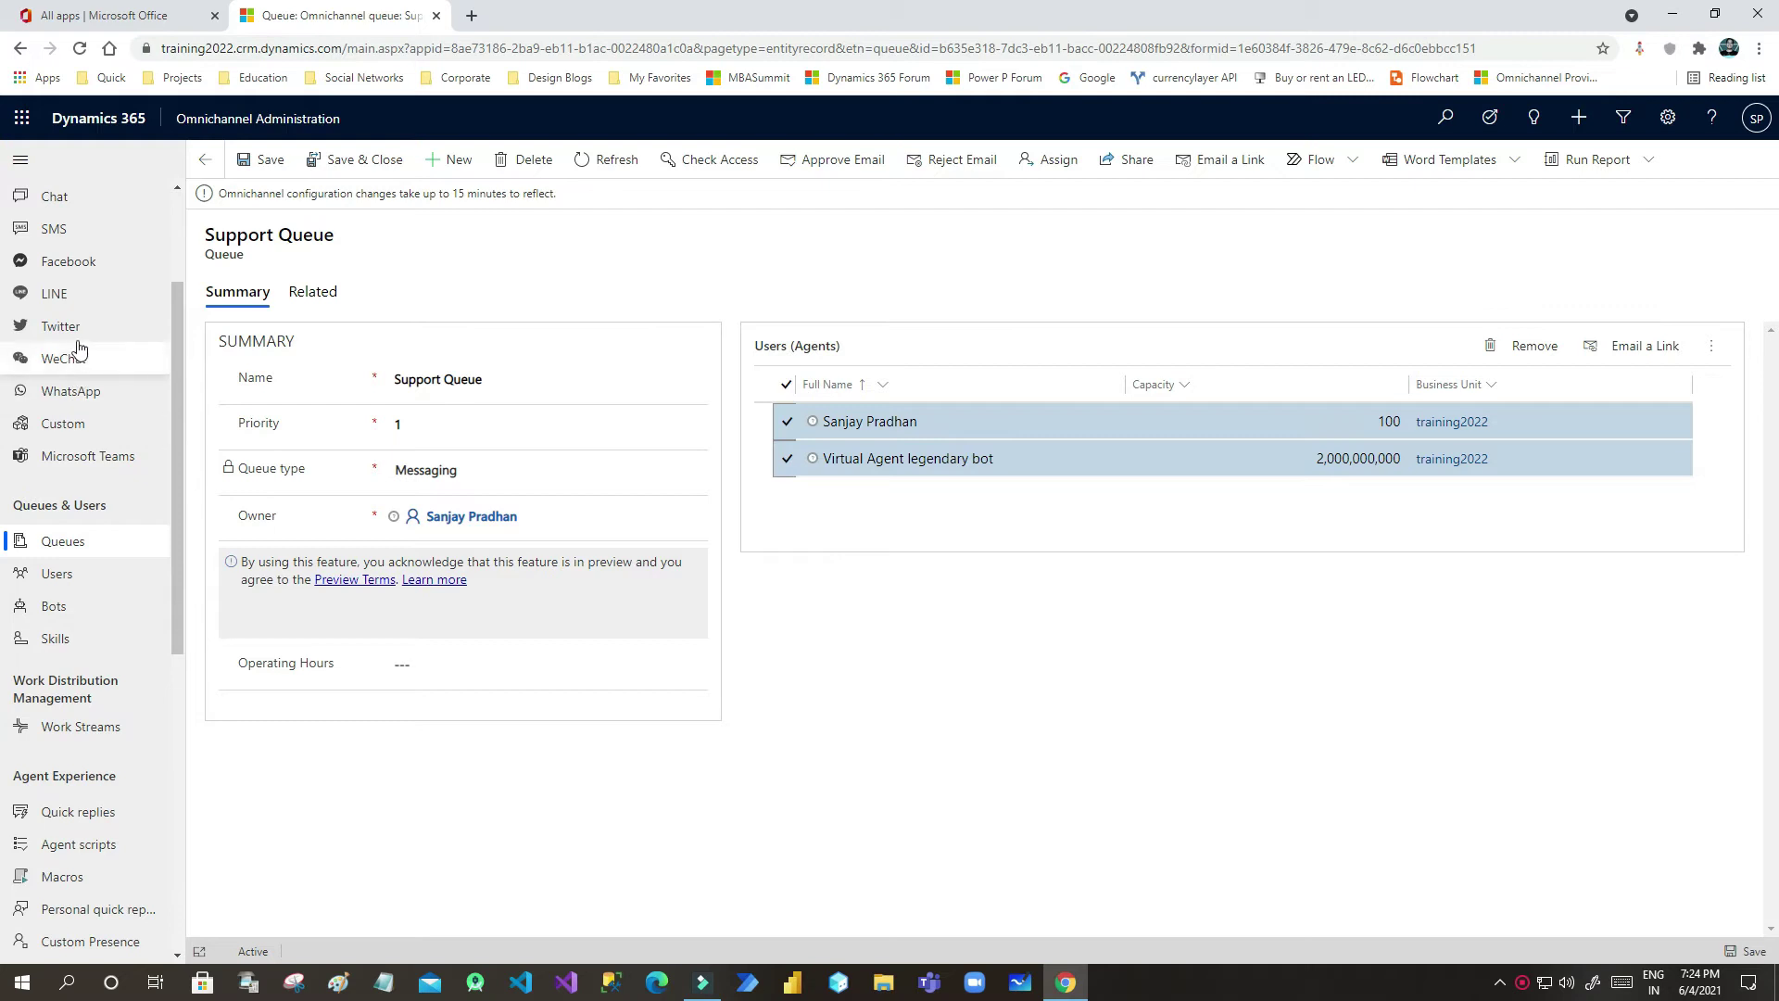
- Open the Omnichannel Users list and select both the human agent and the bot user to review their capacity
left_click(67, 576)
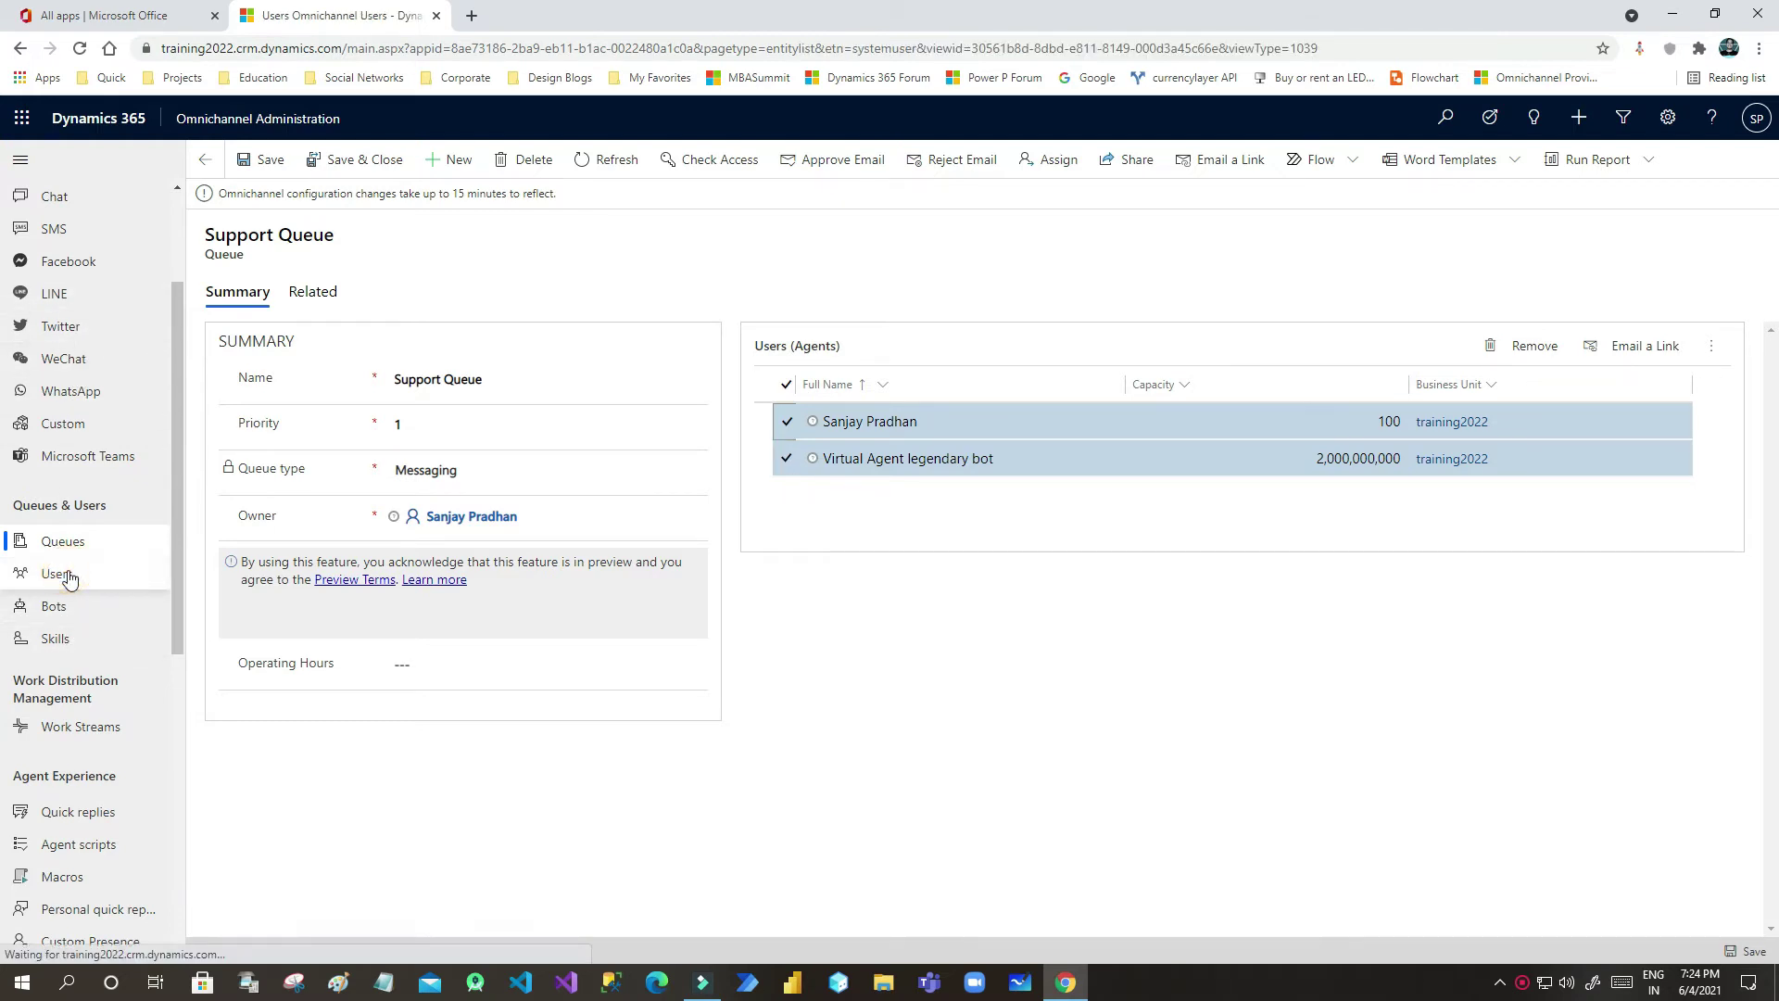
left_click(239, 325)
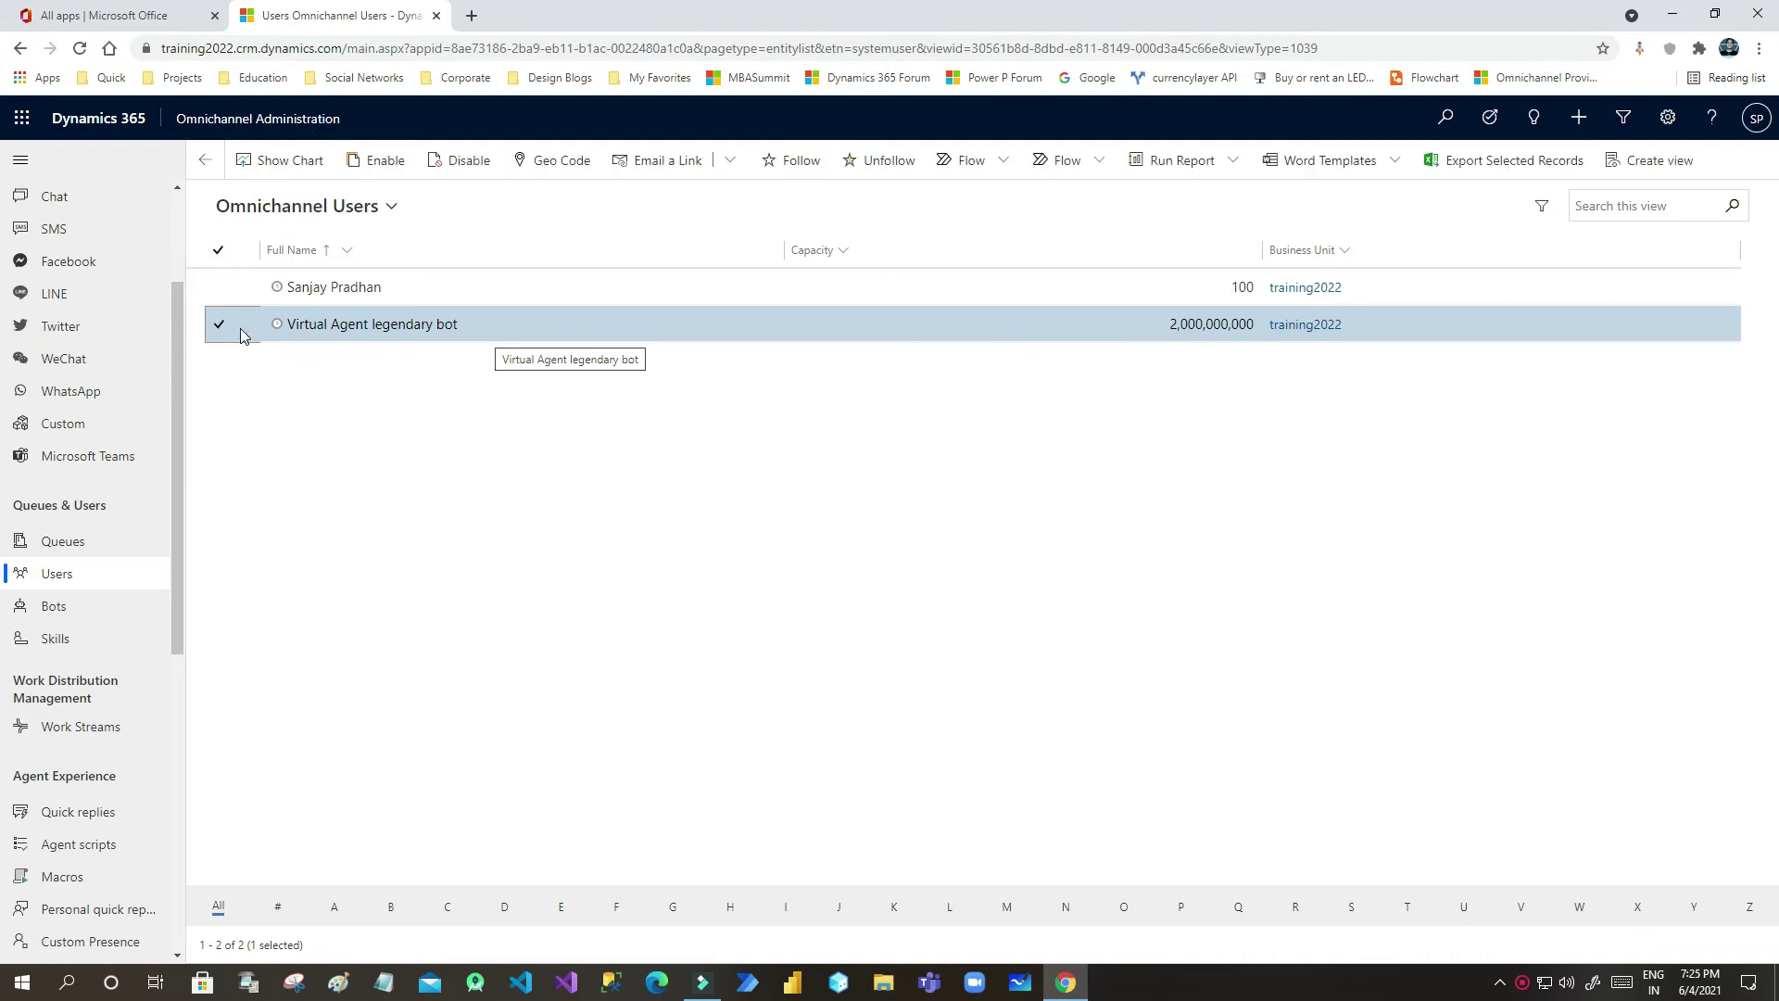
left_click(457, 293)
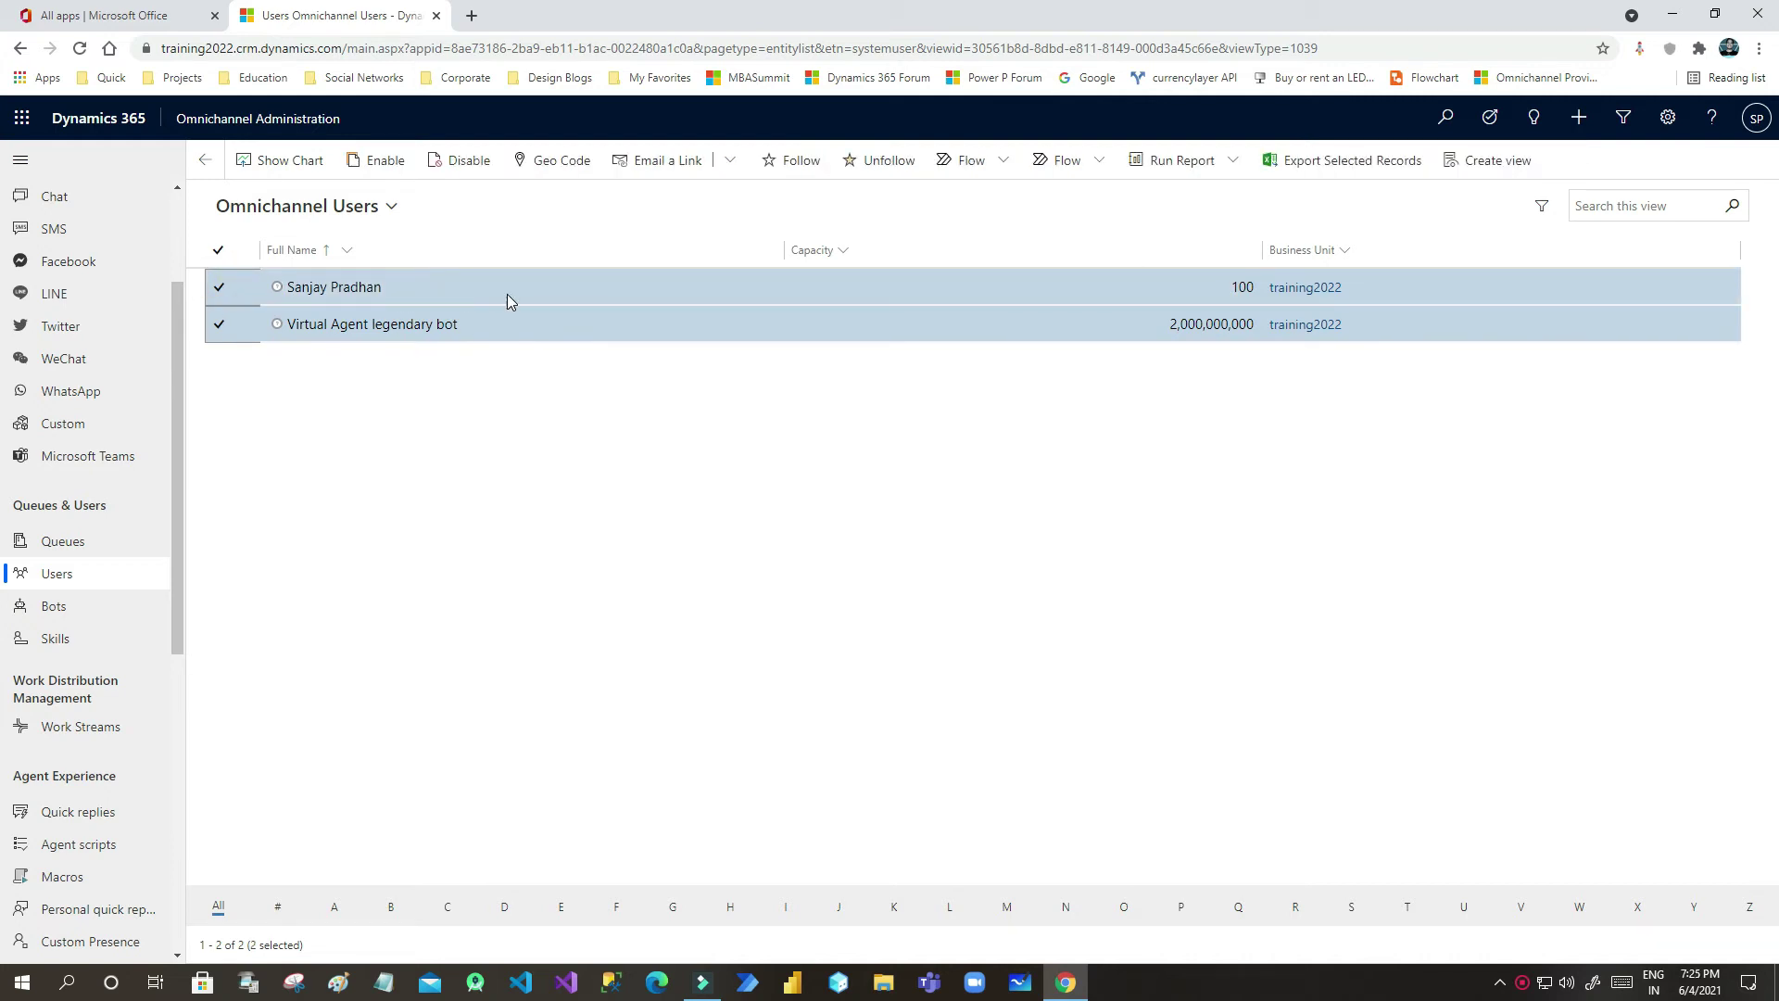
- Reopen the legendary bot record, switch it to the User form and view its Omnichannel capacity, presence and queues
left_click_drag(182, 586, 177, 629)
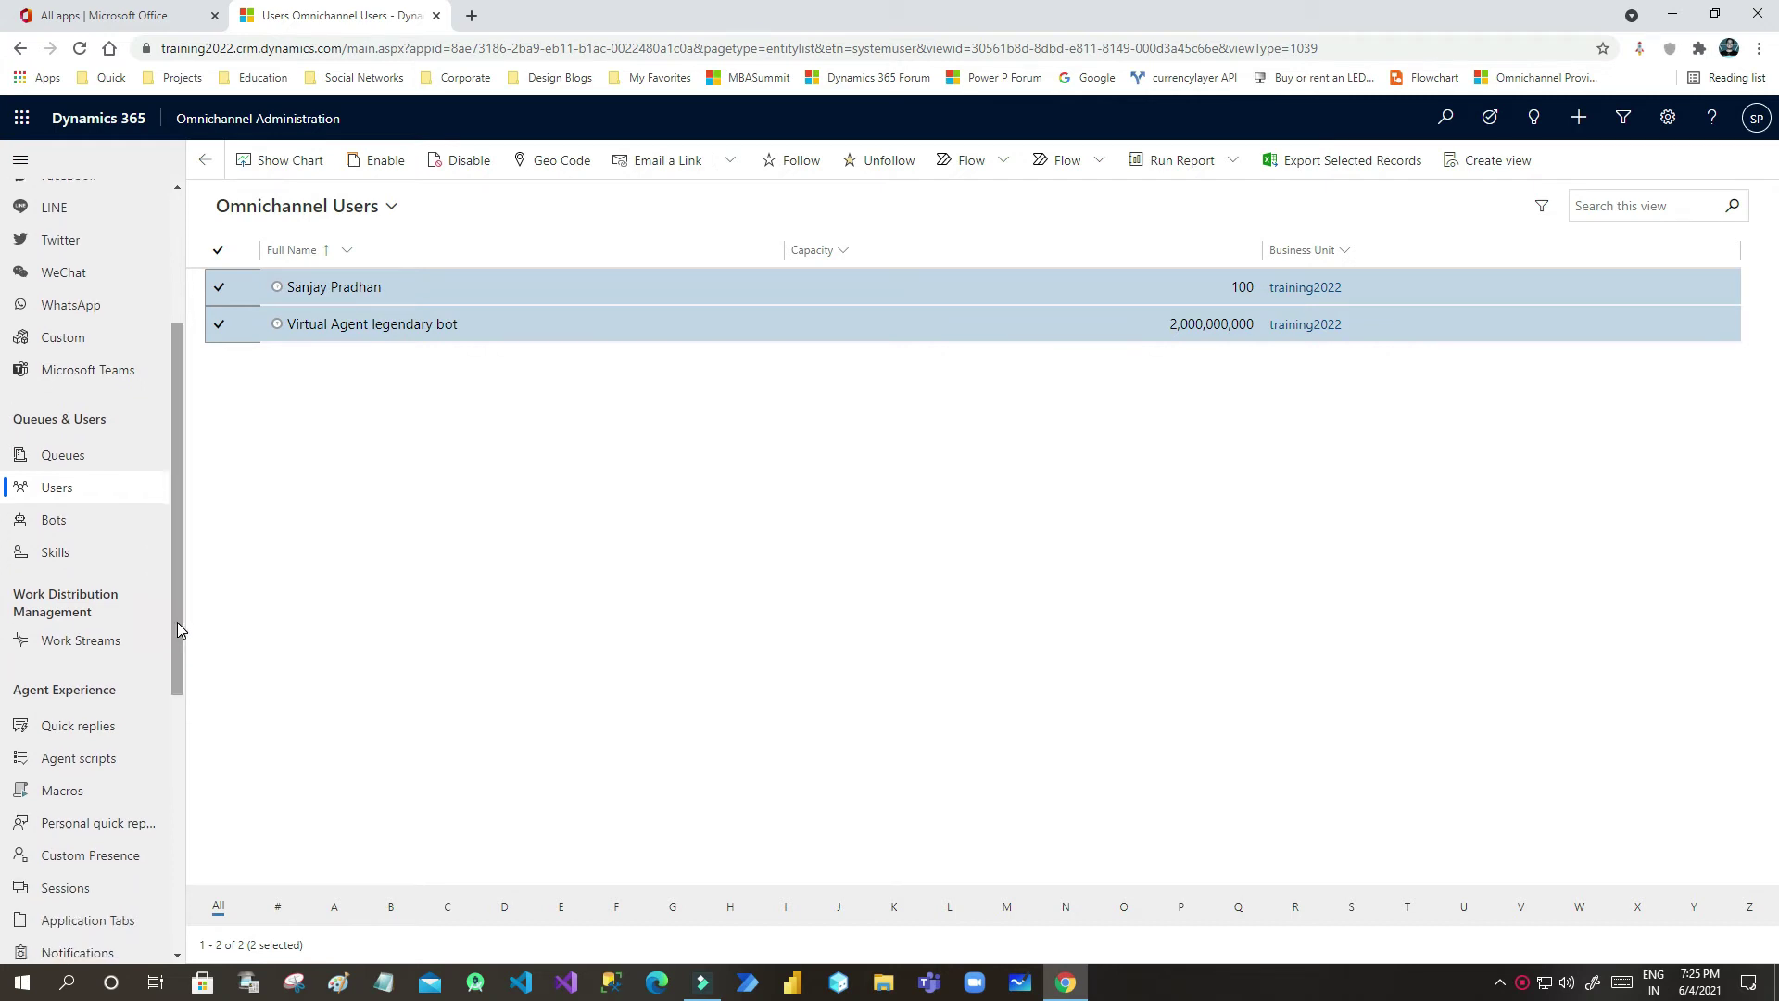
left_click(59, 525)
left_click(399, 289)
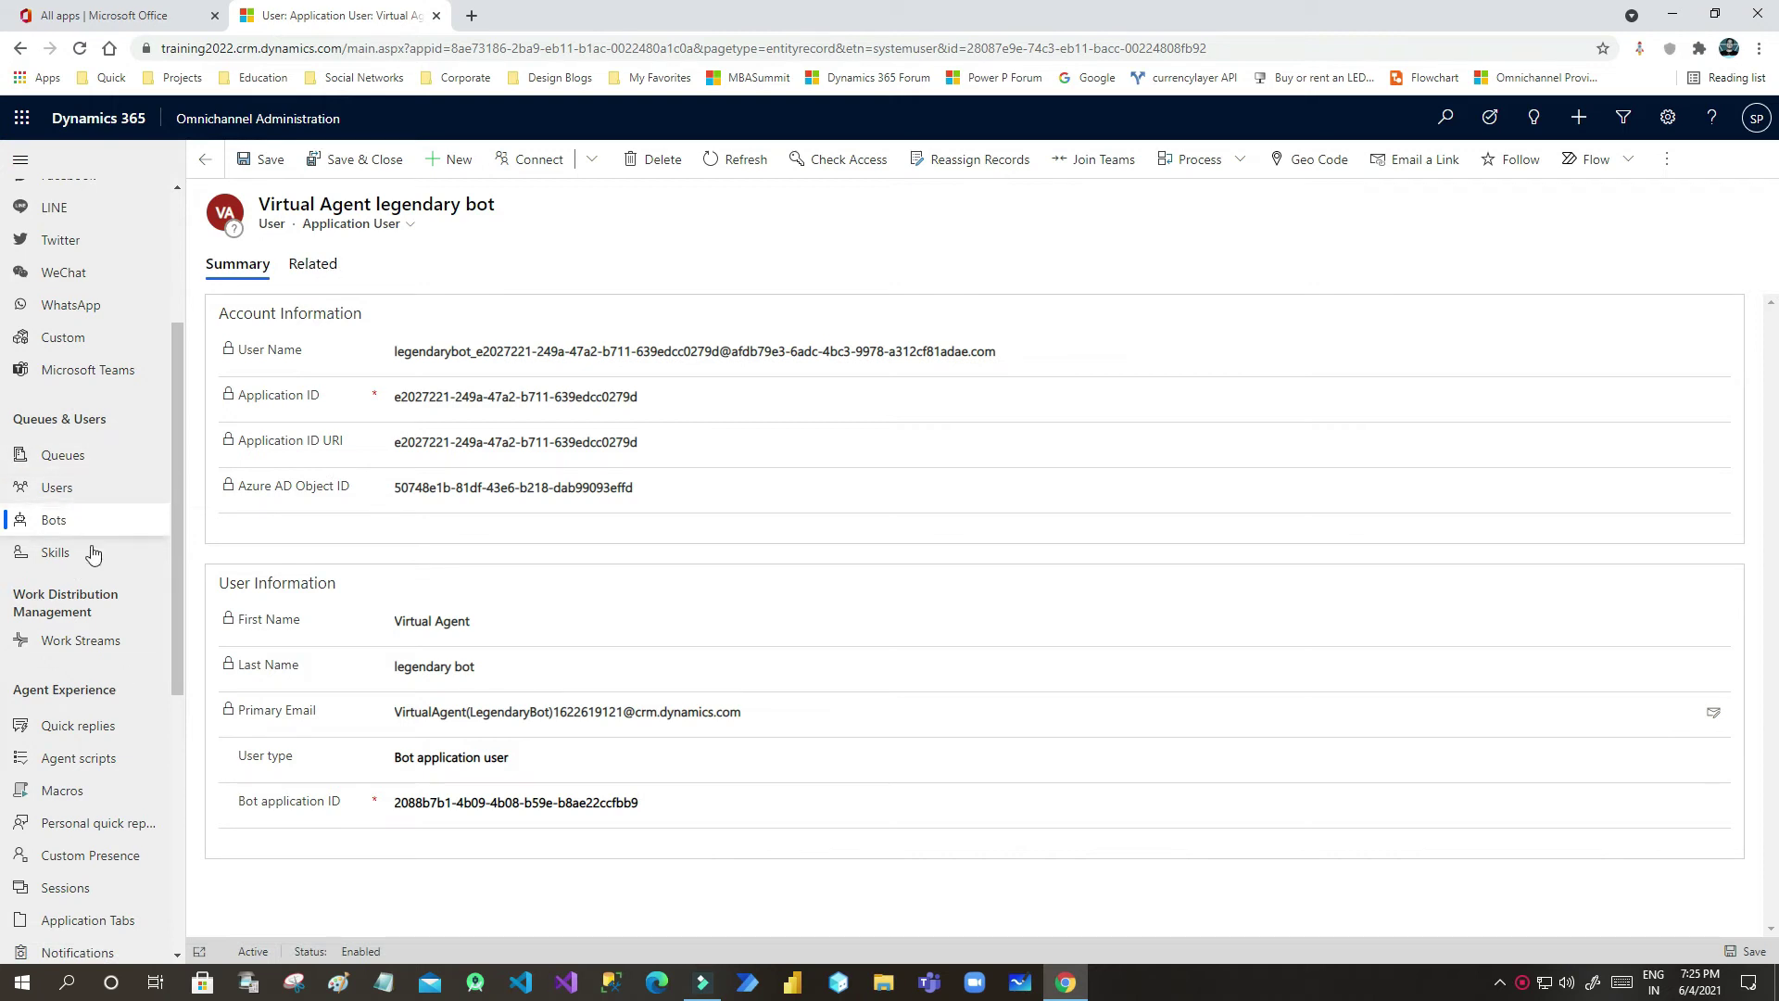
left_click(315, 265)
left_click(316, 267)
left_click(353, 223)
left_click(378, 248)
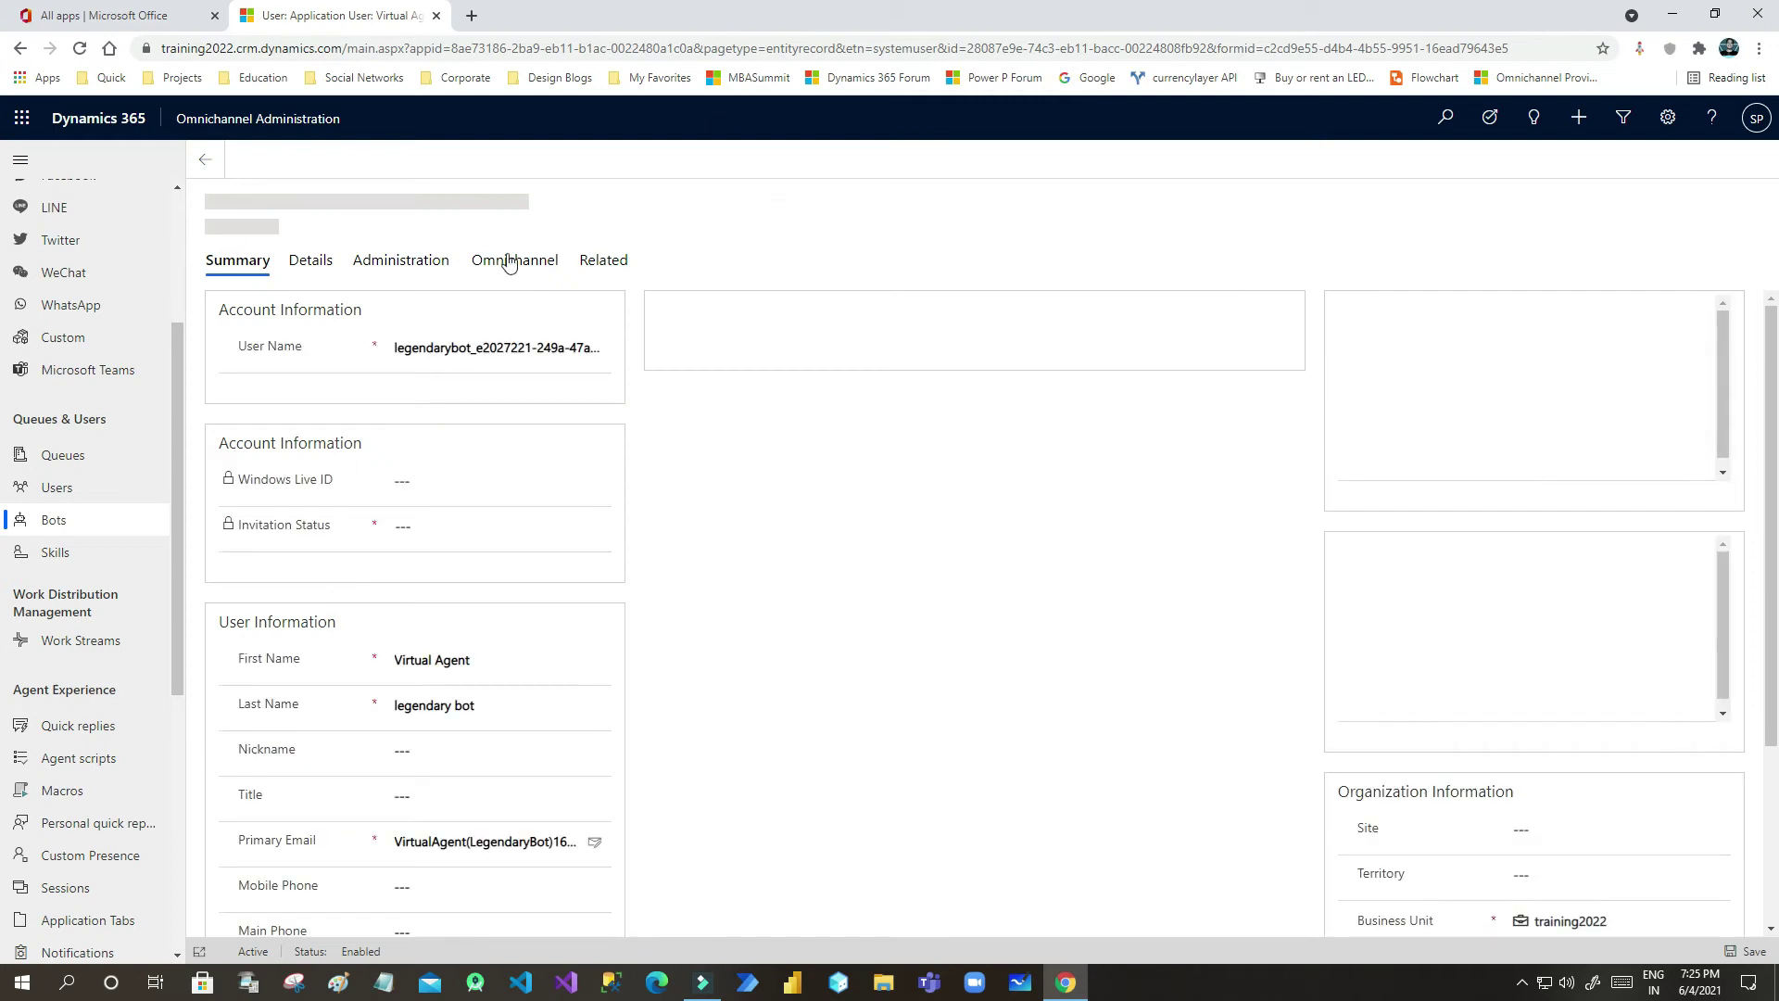
left_click(516, 265)
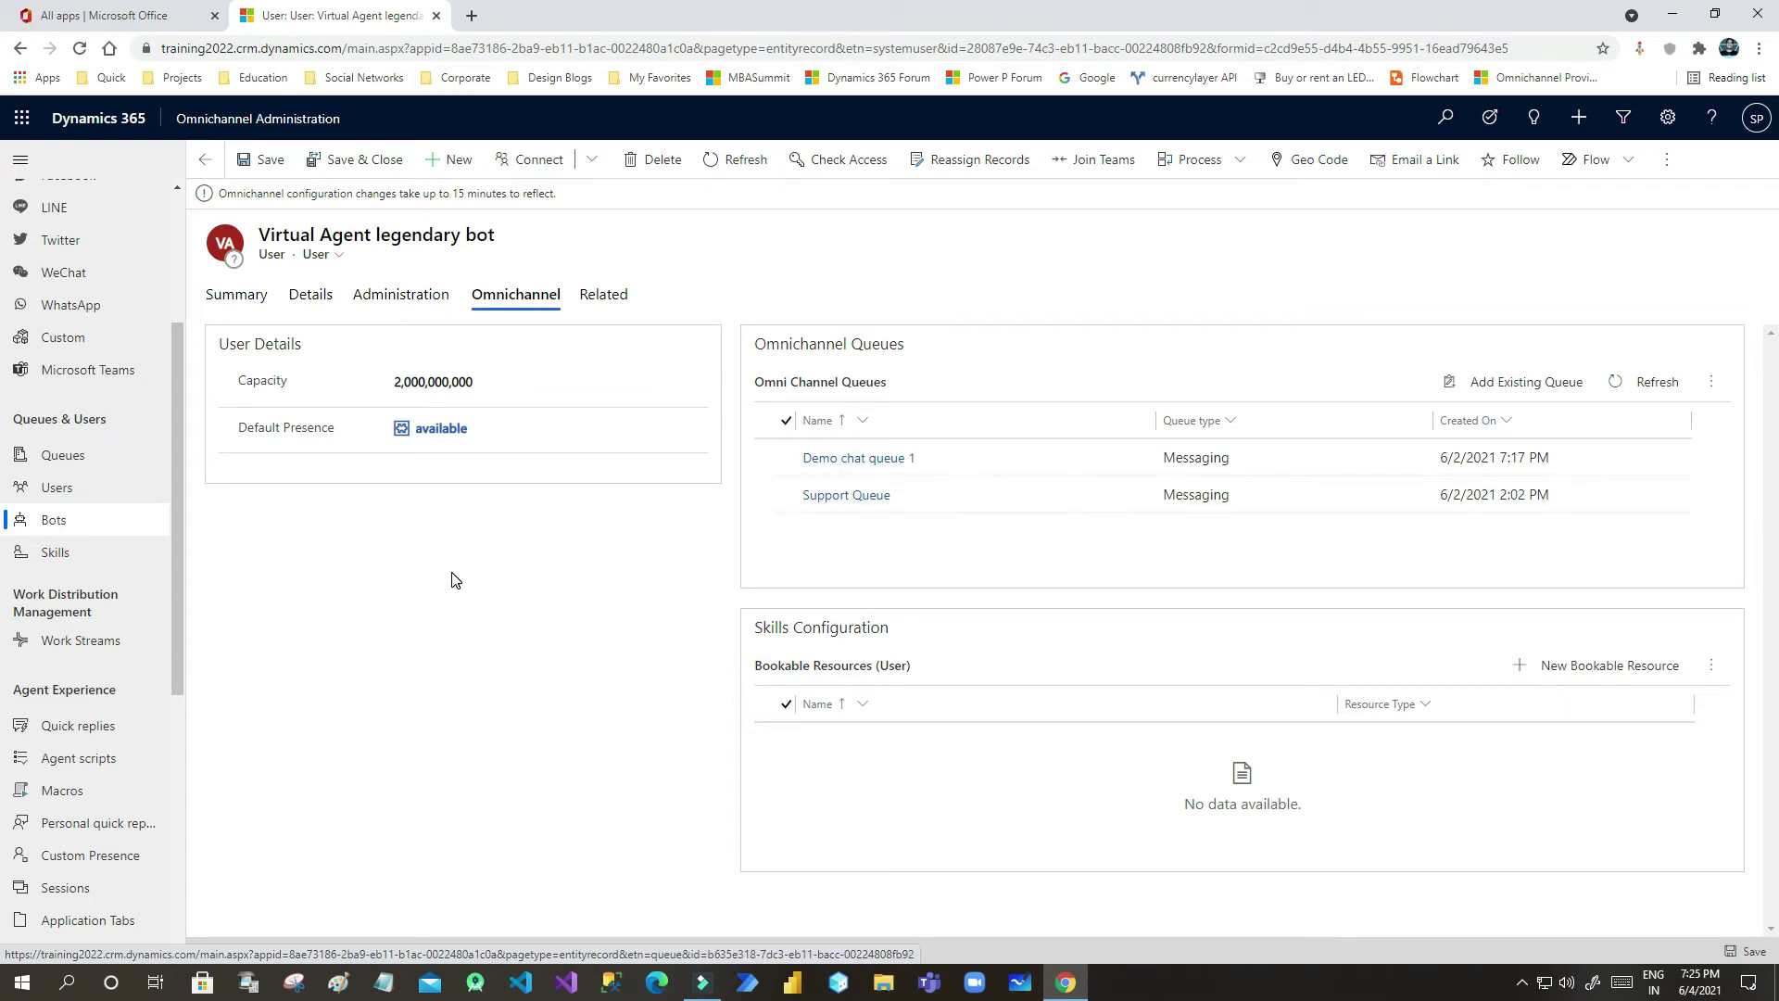
- Open the Bot Stream work stream and examine its context variables
left_click(82, 640)
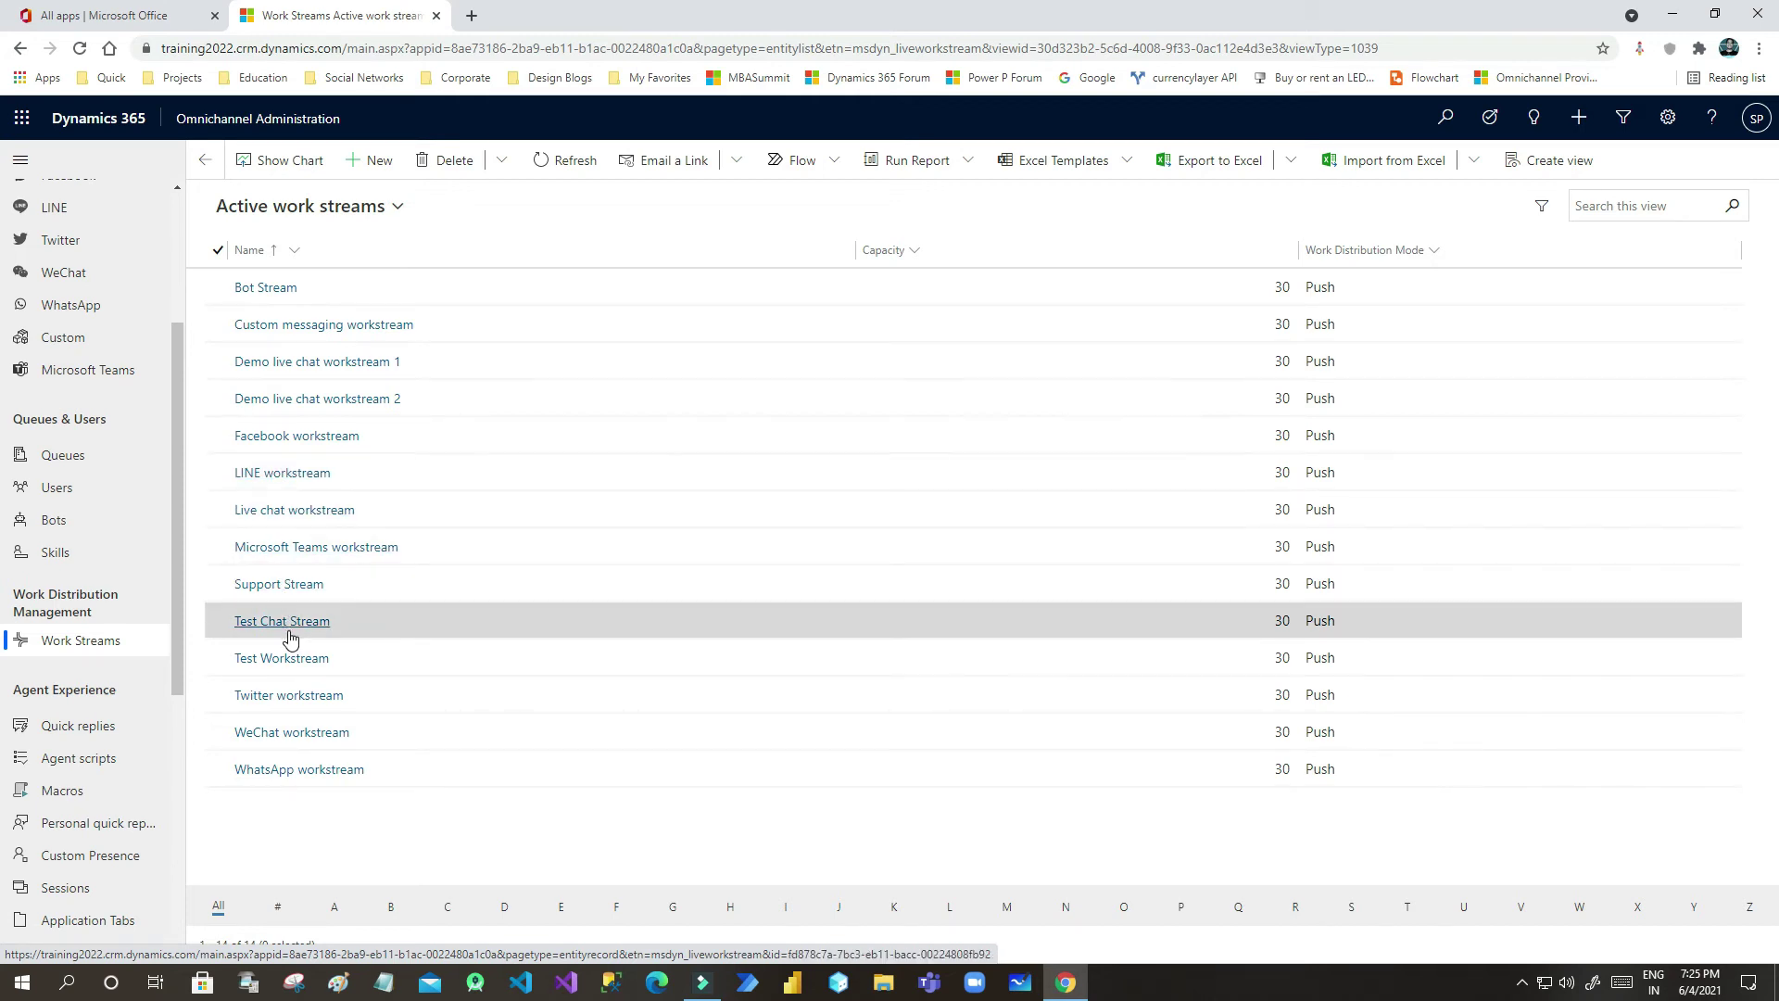
left_click(265, 289)
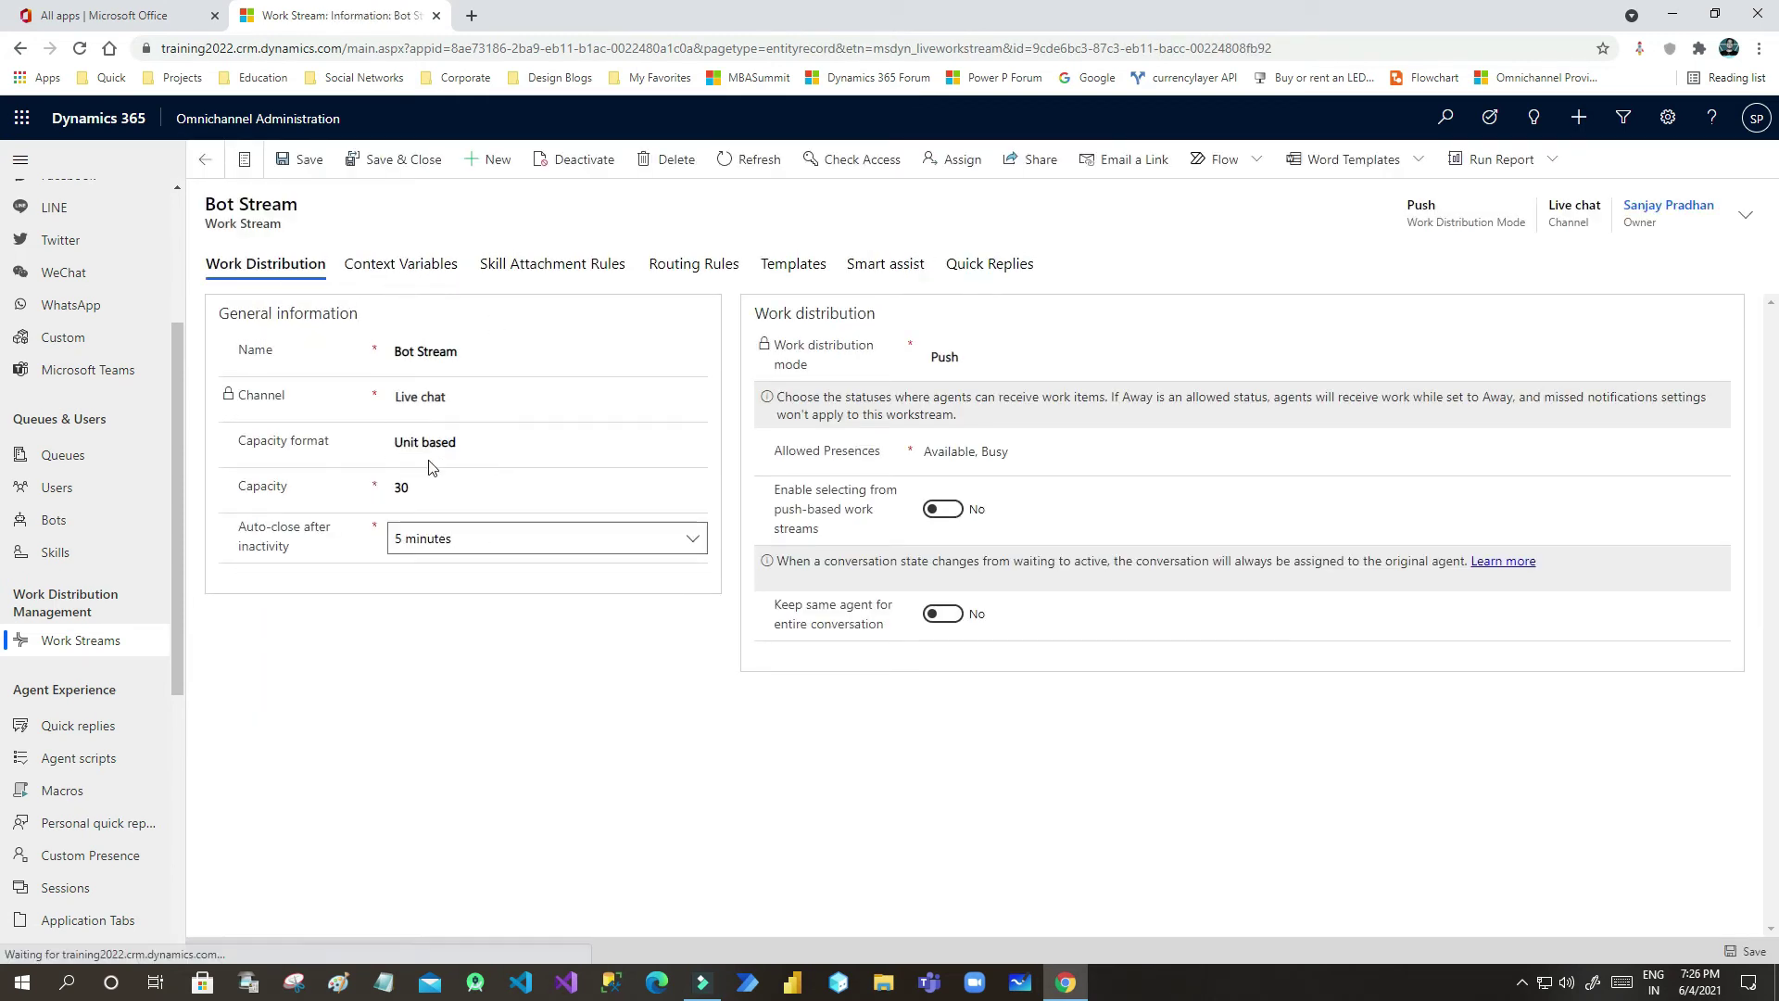
left_click(434, 271)
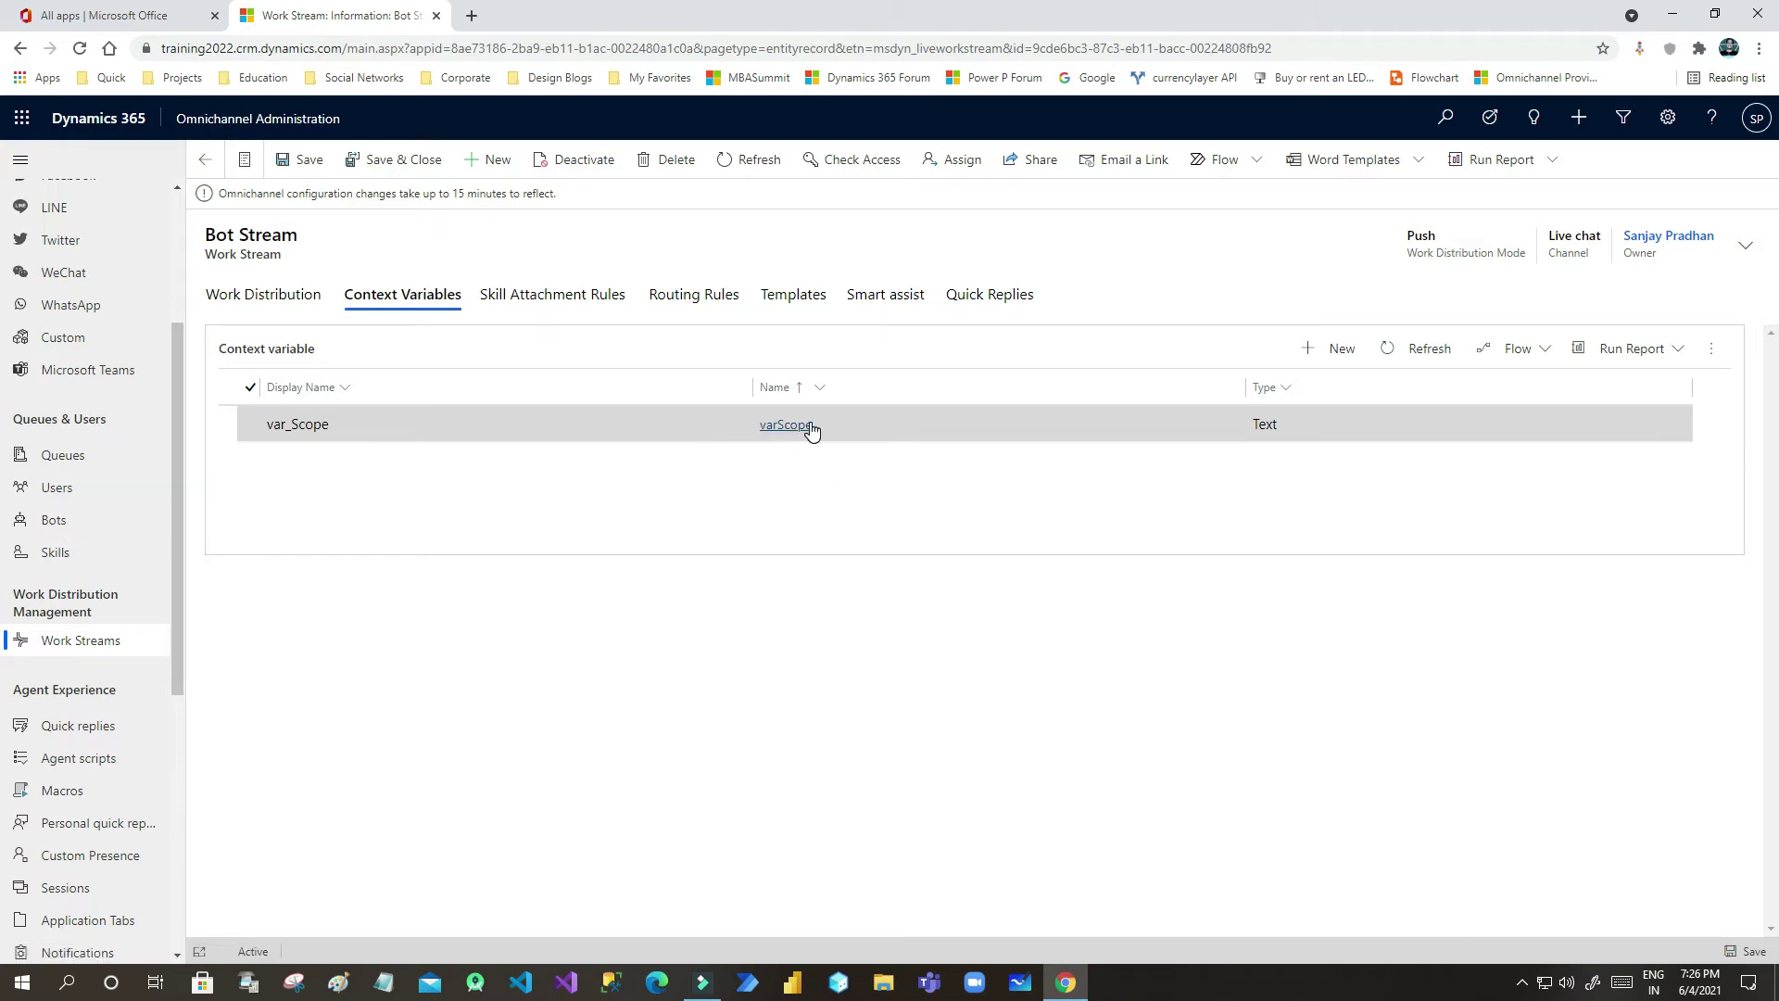
- Open Power Apps in a new browser tab, sign in and switch to the Practice environment
left_click(472, 16)
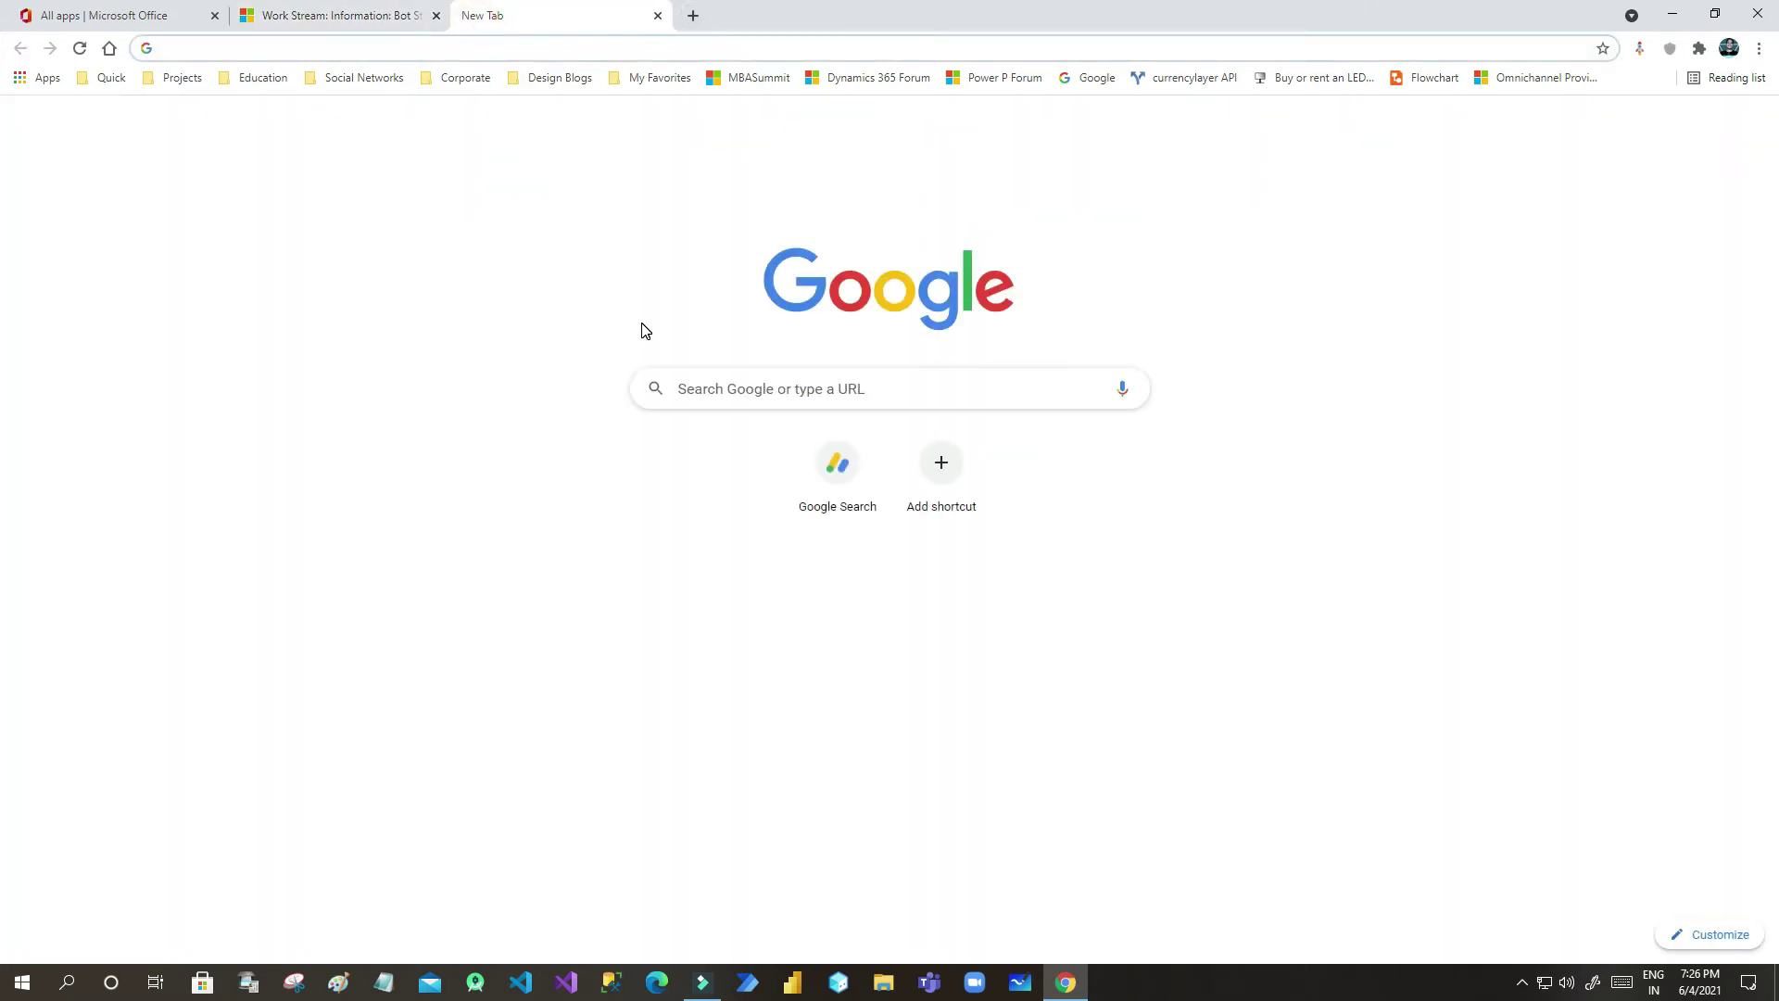
type("power")
key("Return")
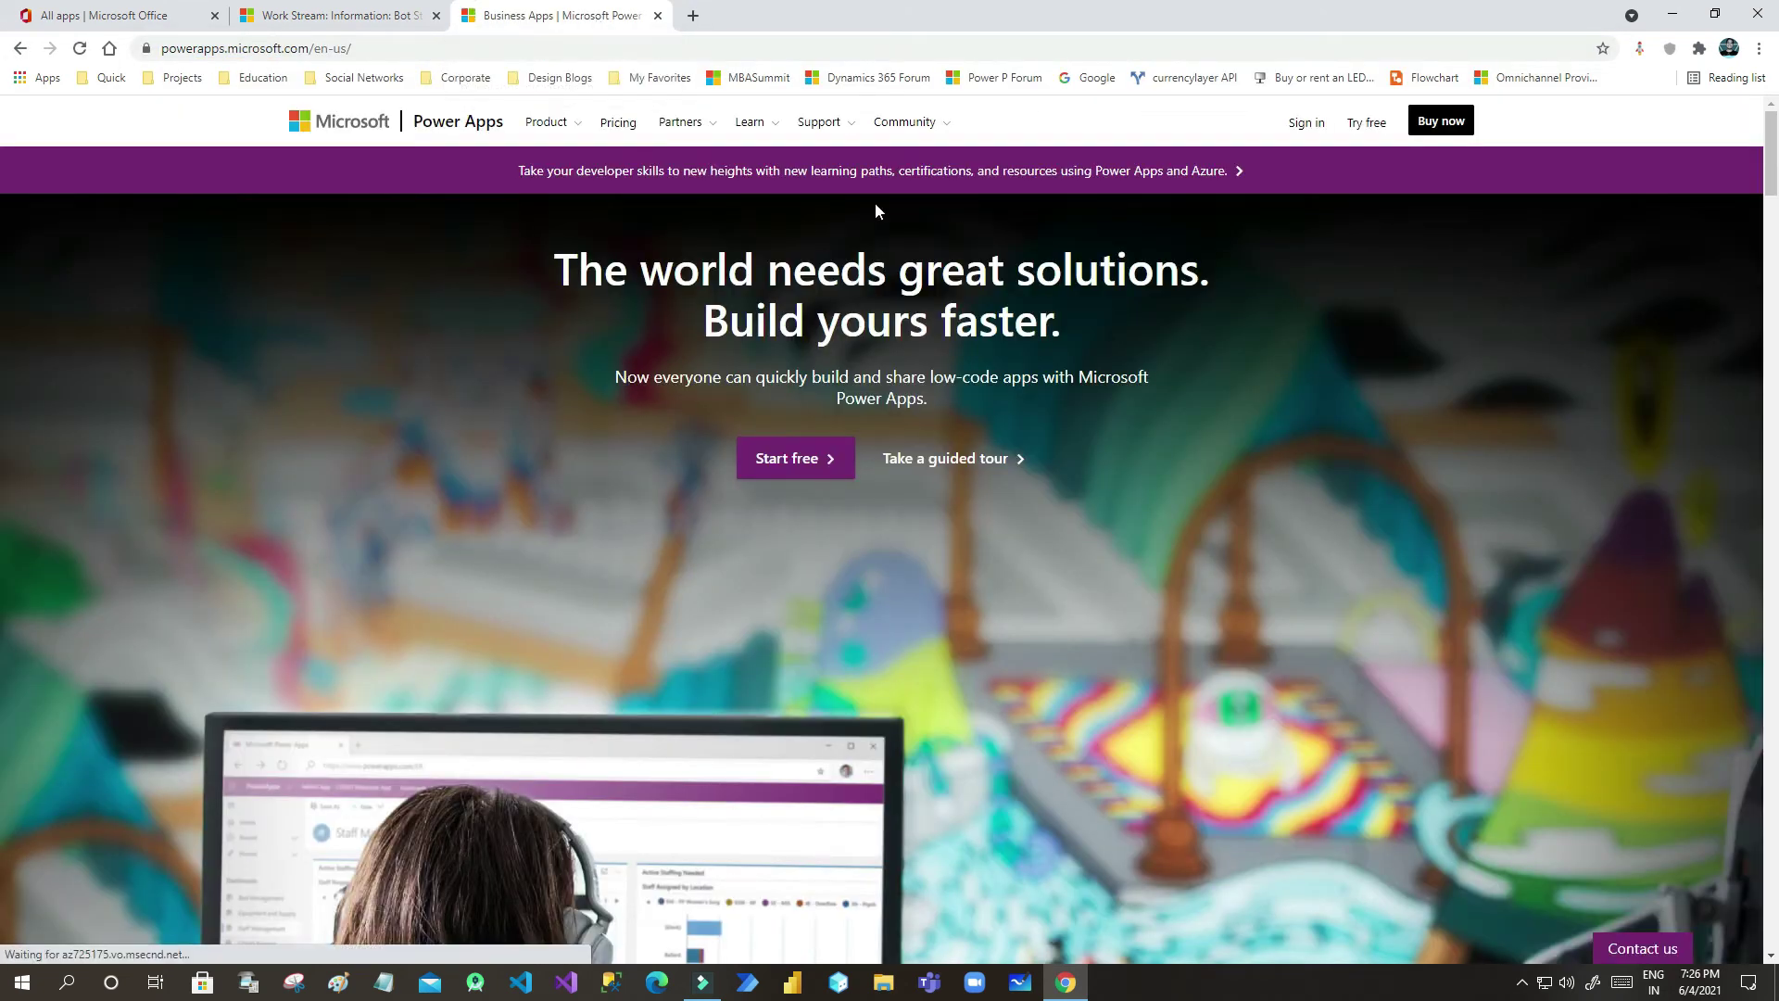
left_click(1311, 124)
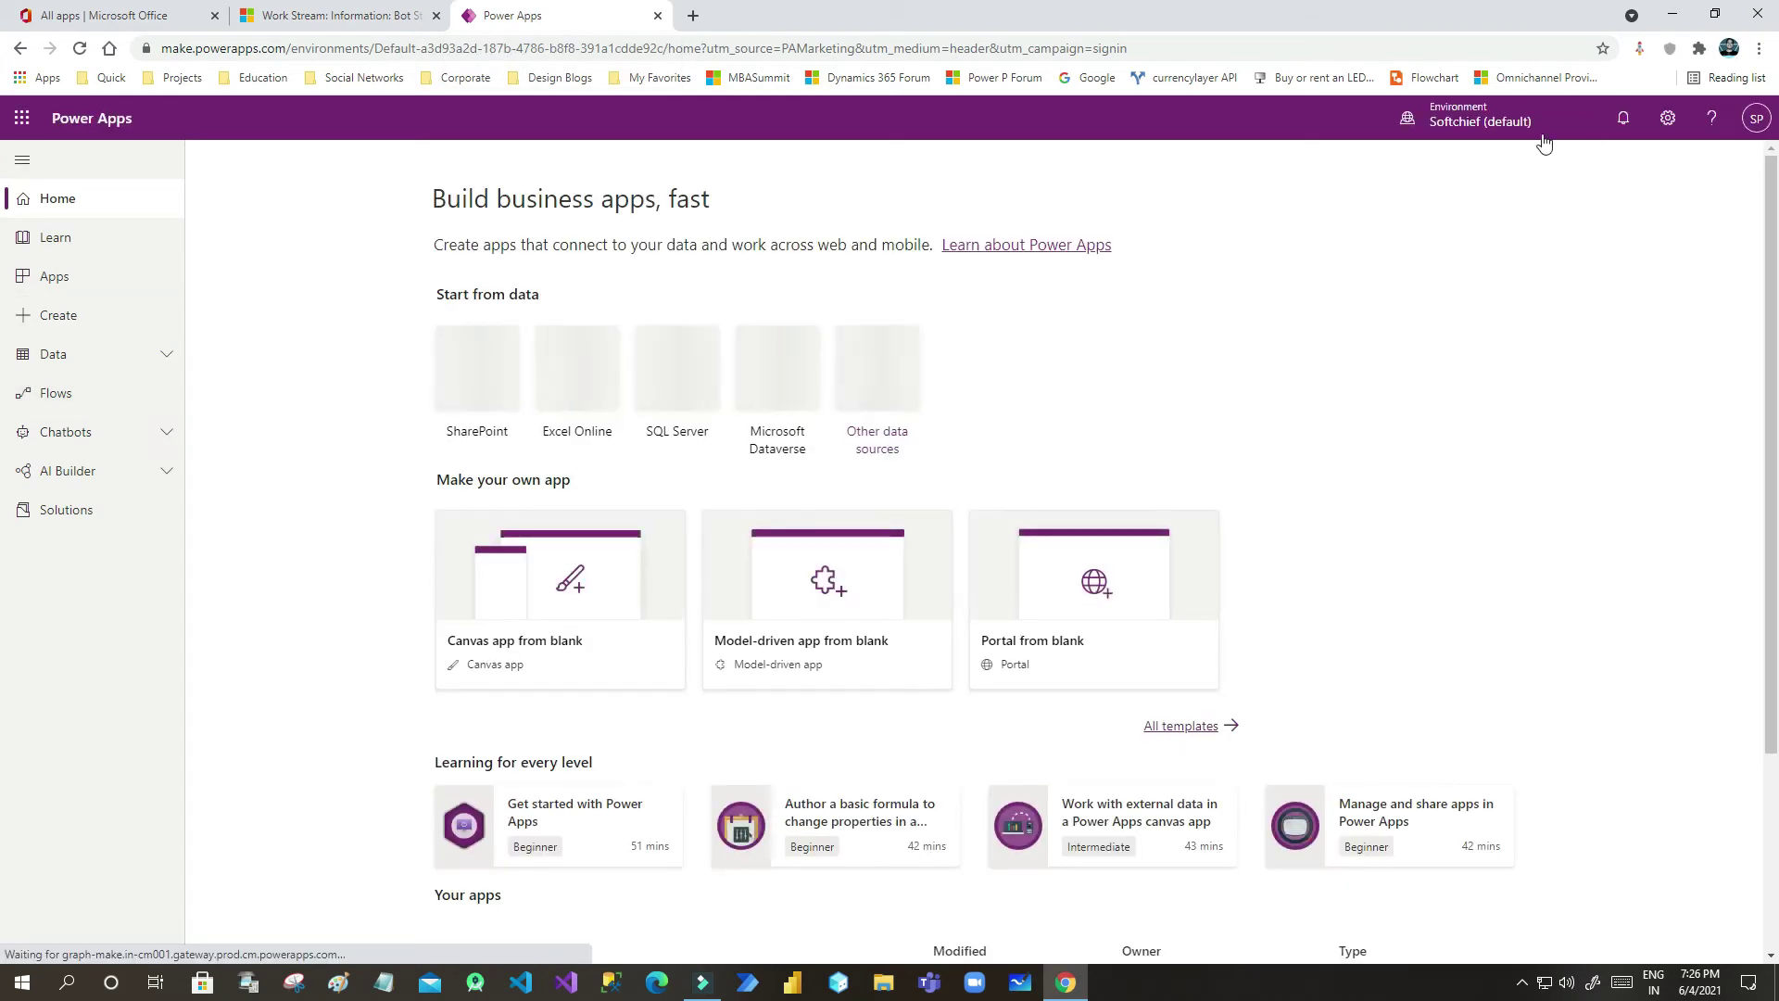
left_click(1456, 135)
left_click(1561, 276)
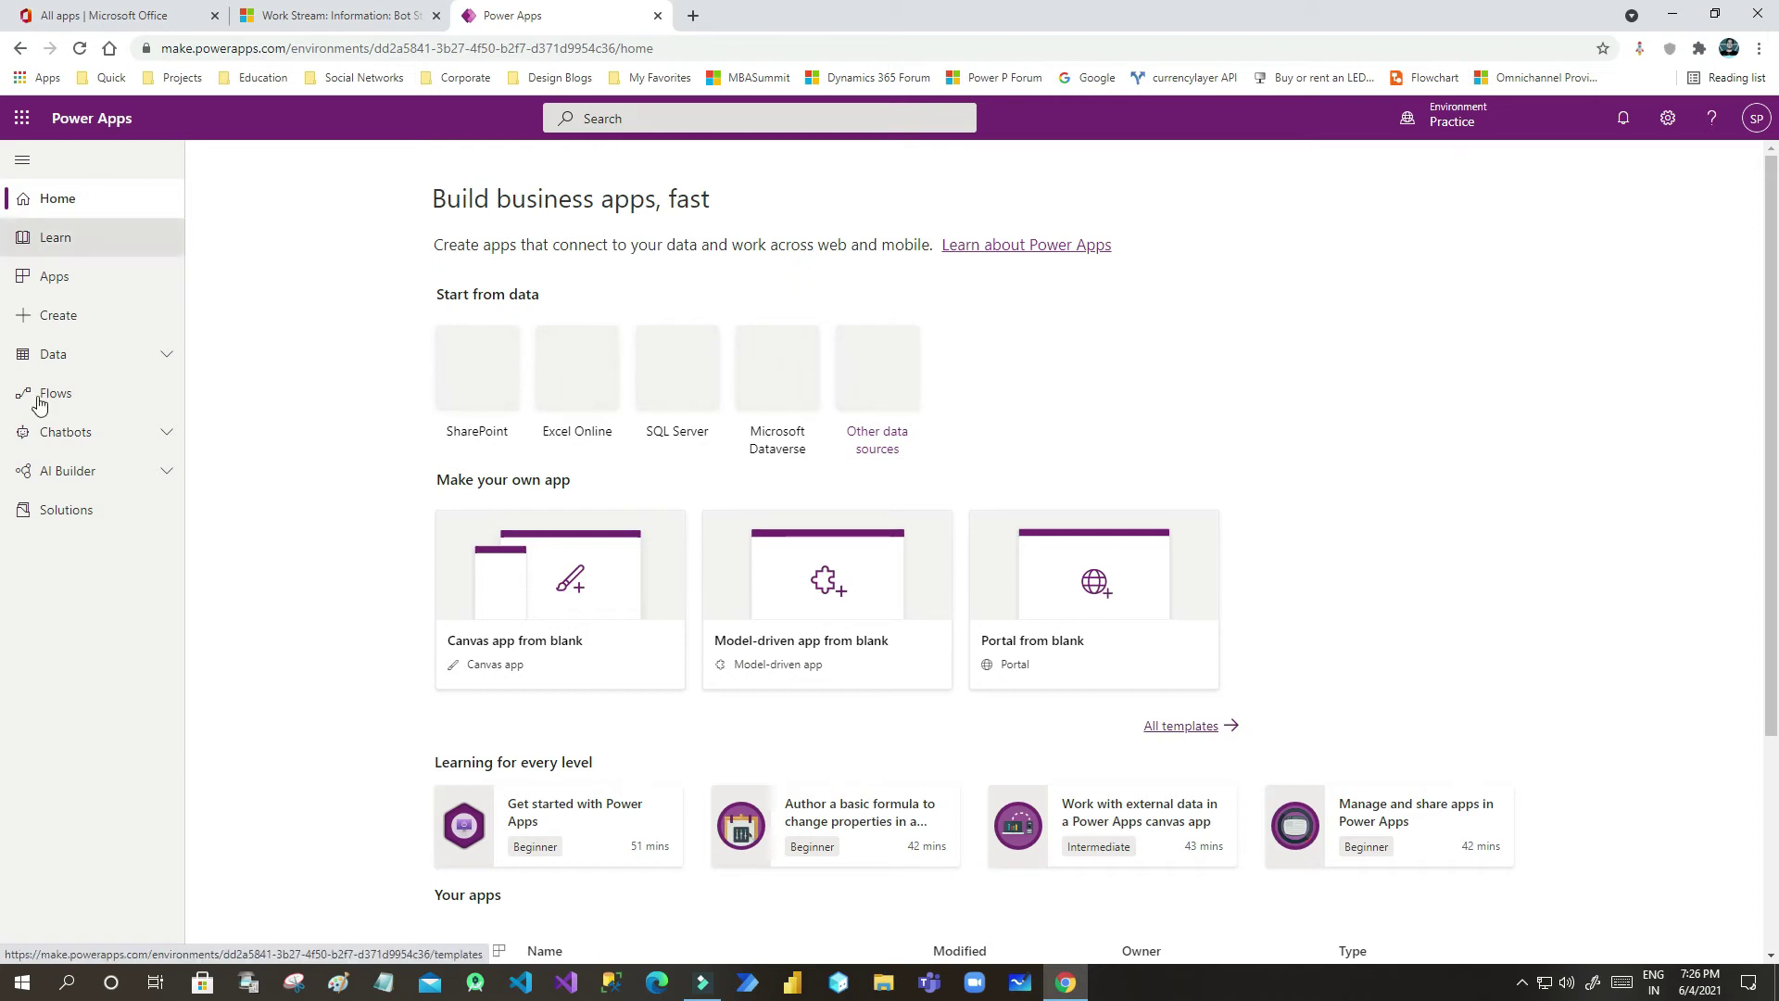
- Open Legendary Bot in Power Virtual Agents from the Practice environment's chatbot list
left_click(87, 397)
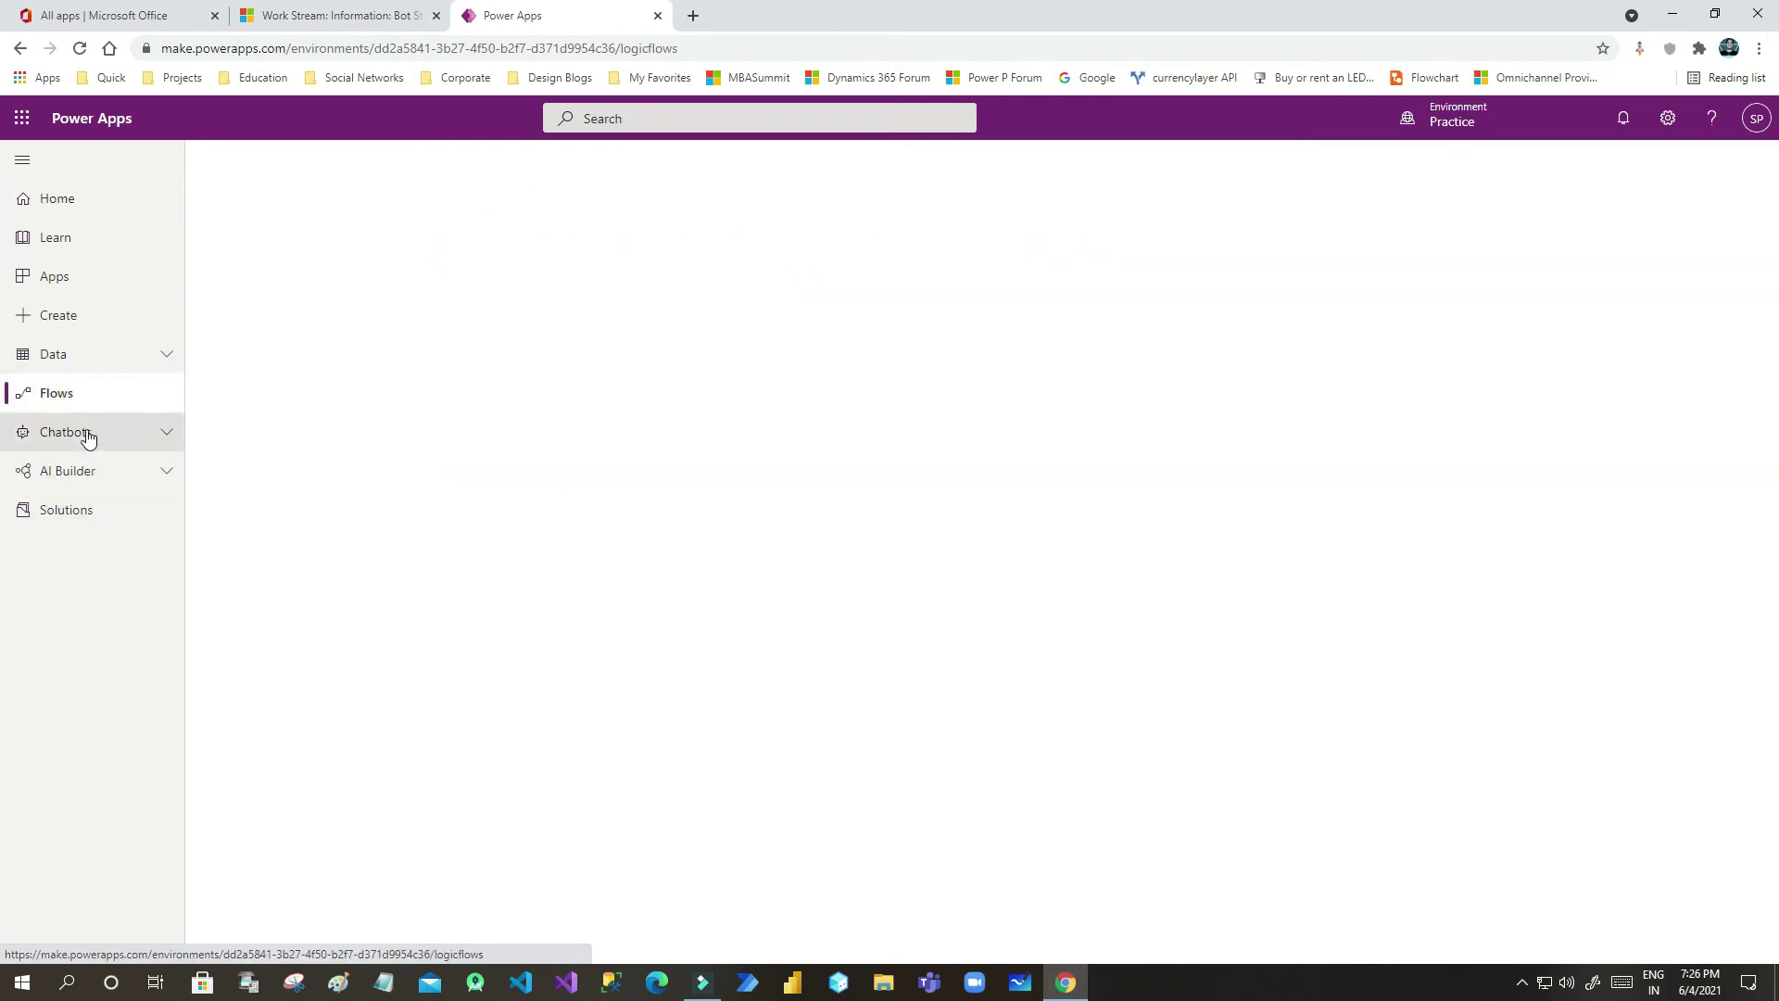
left_click(93, 437)
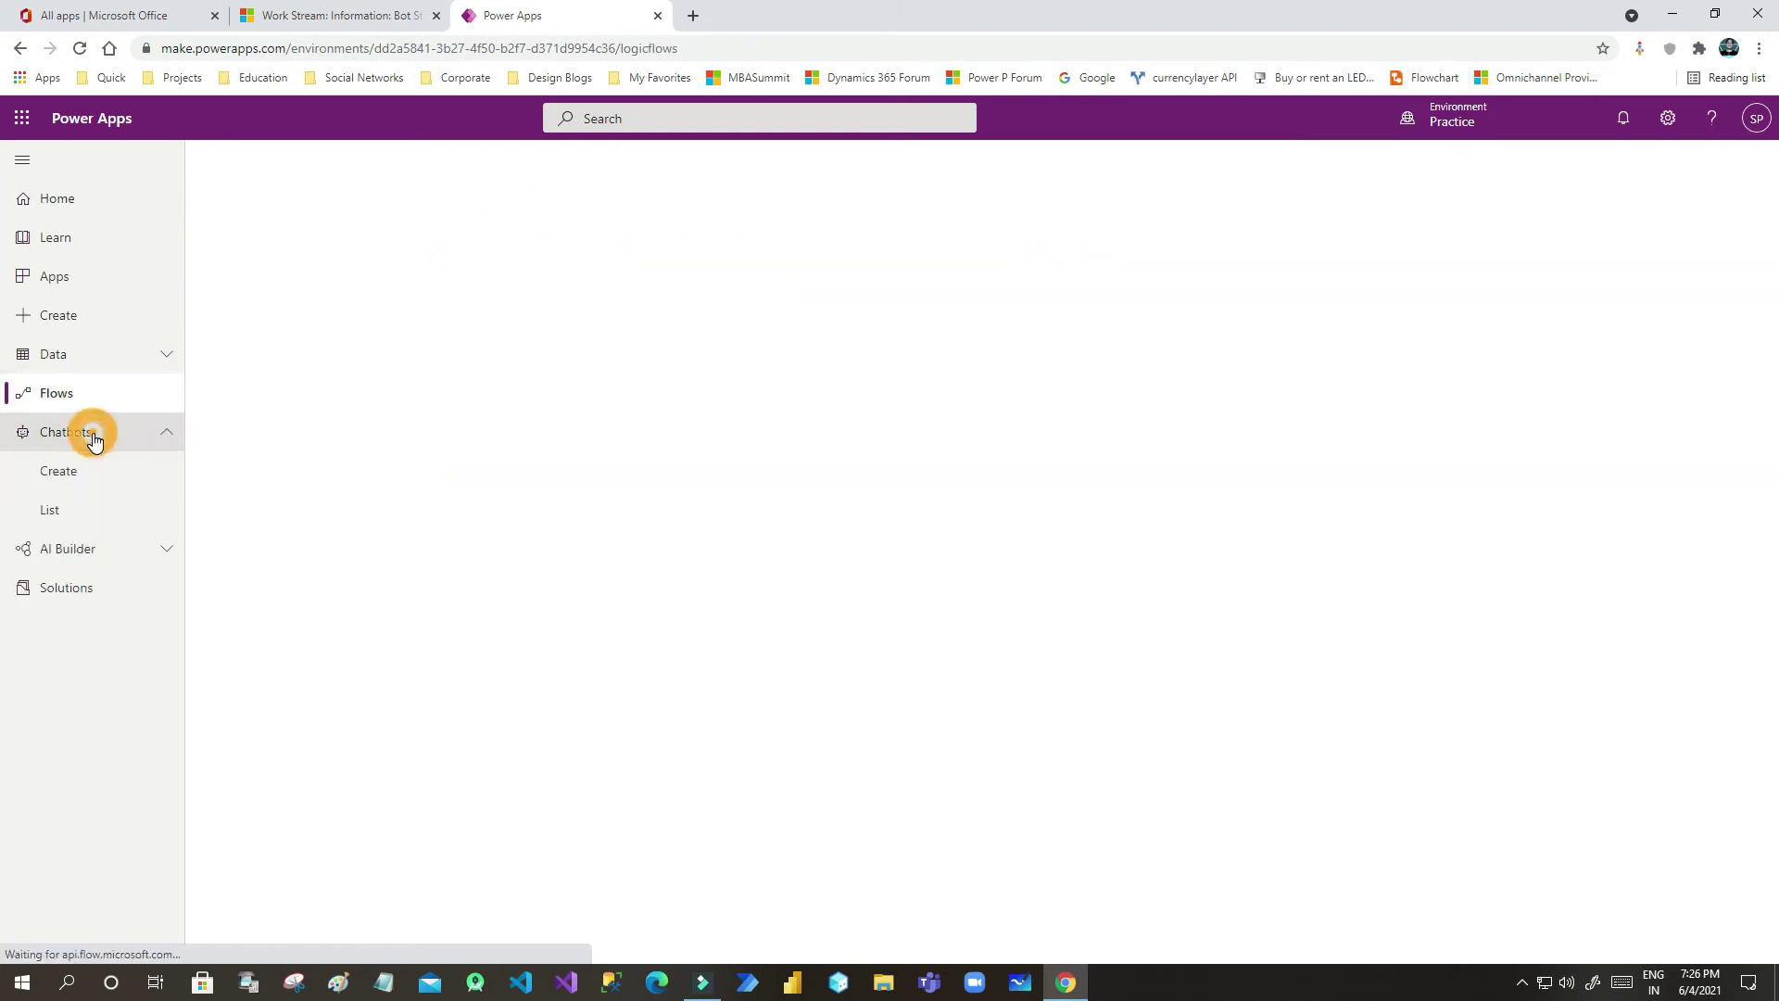
left_click(58, 509)
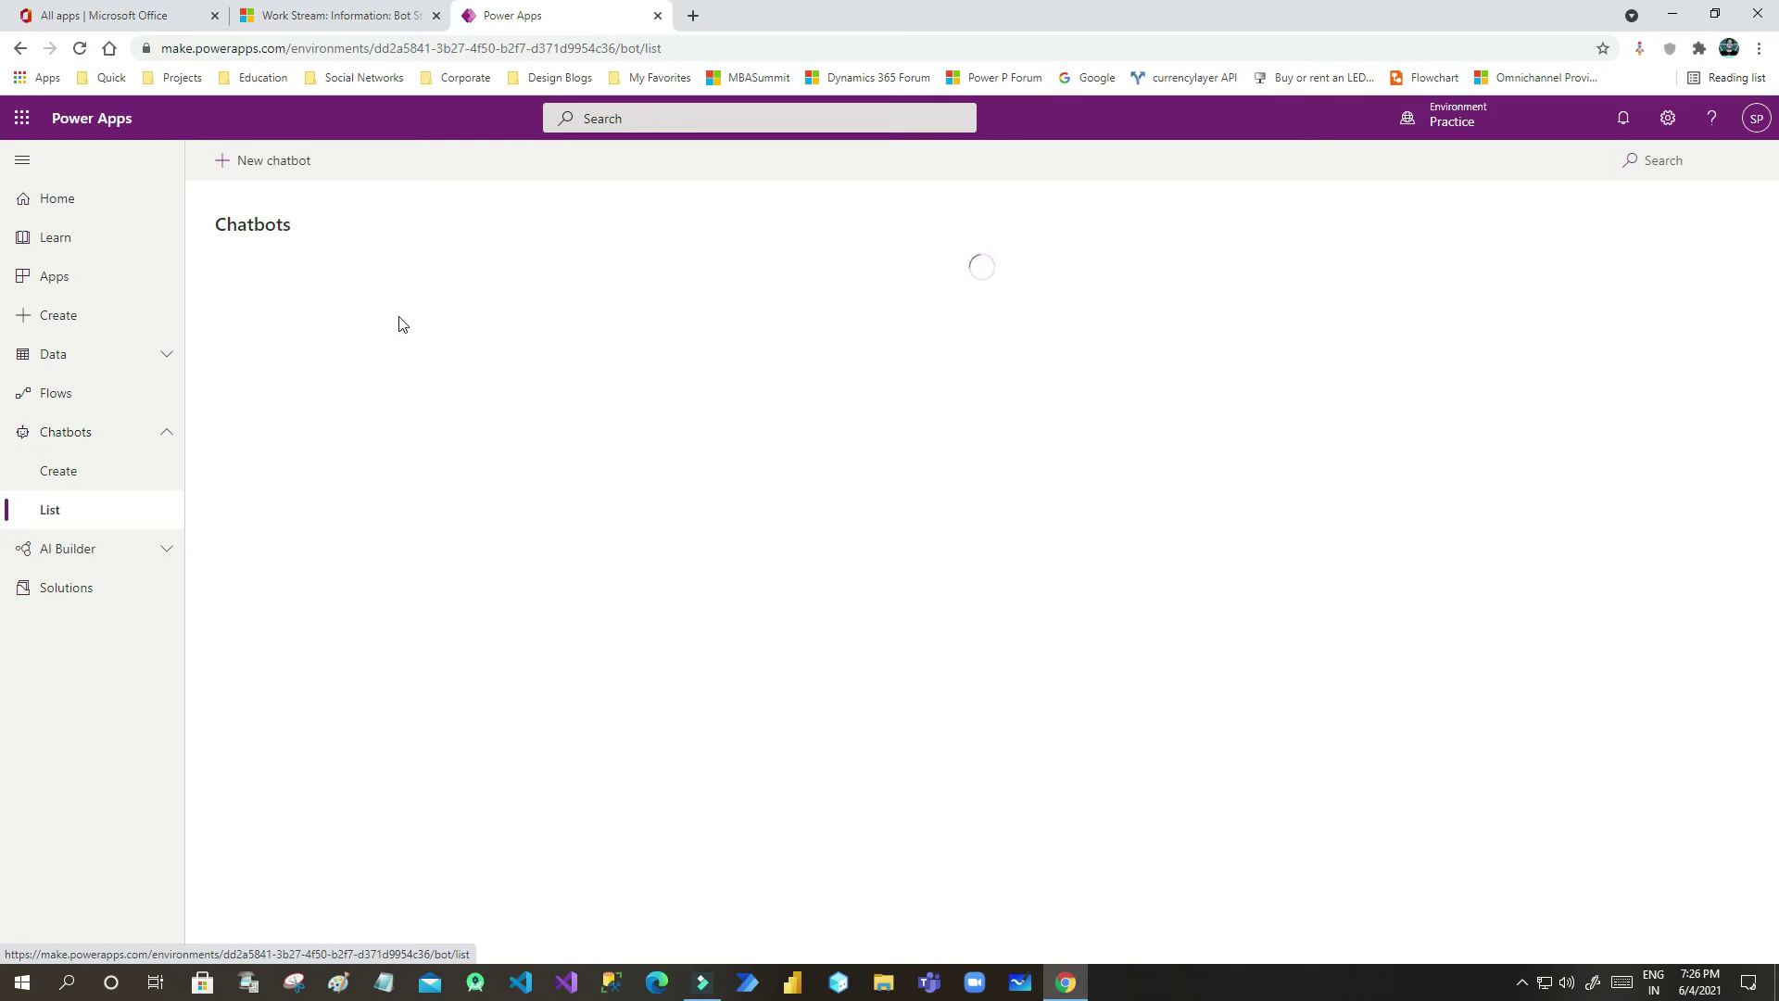
left_click(366, 320)
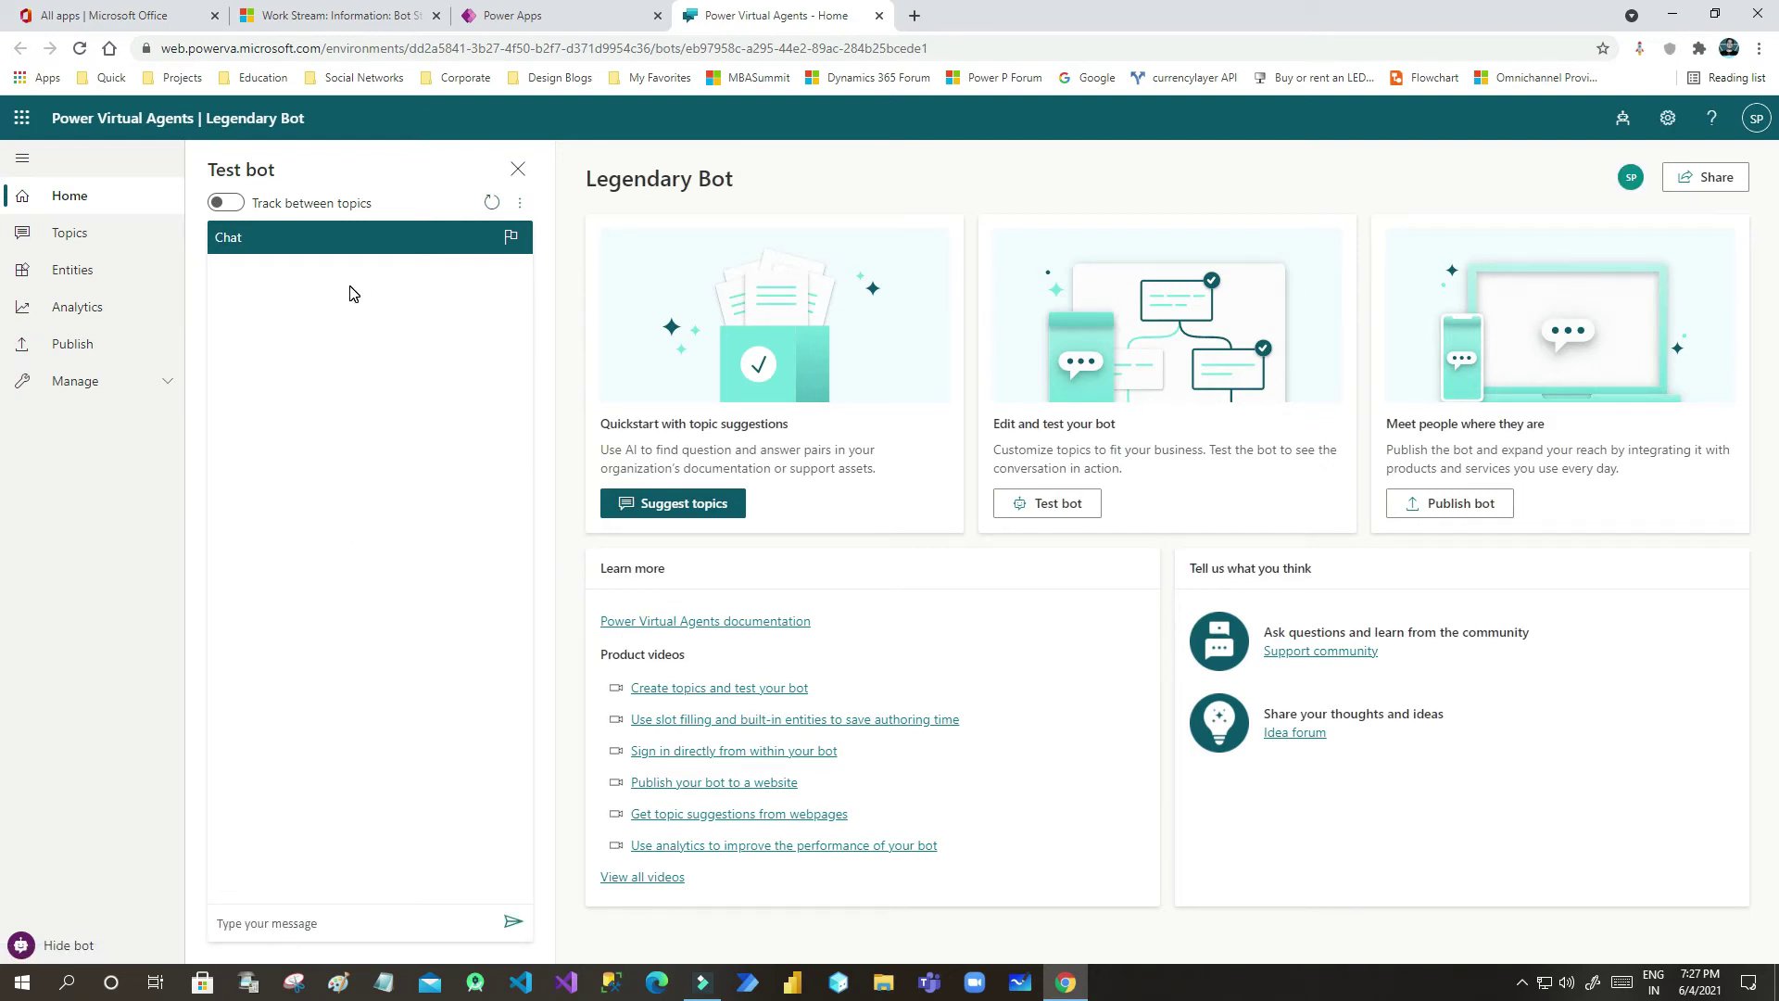
- Test the bot by sending "hi", answering with a first name and choosing Opportunity Status
left_click(304, 923)
type("hi")
key("Return")
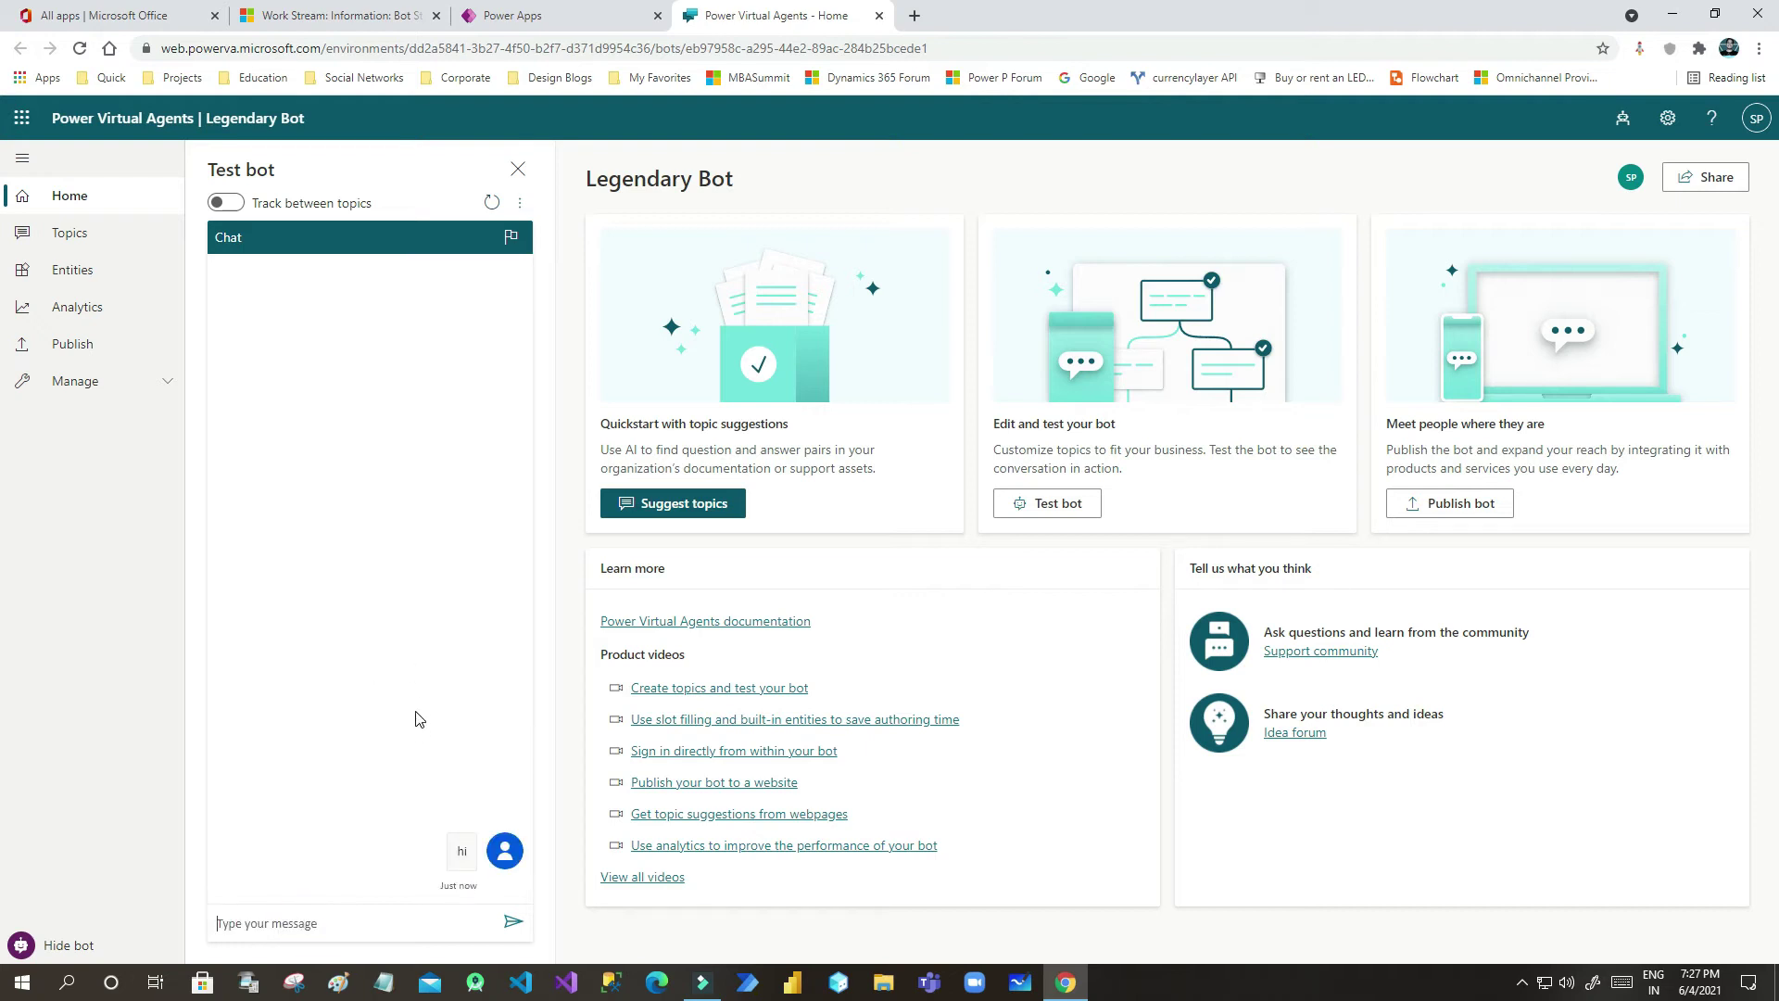
type("sanjay")
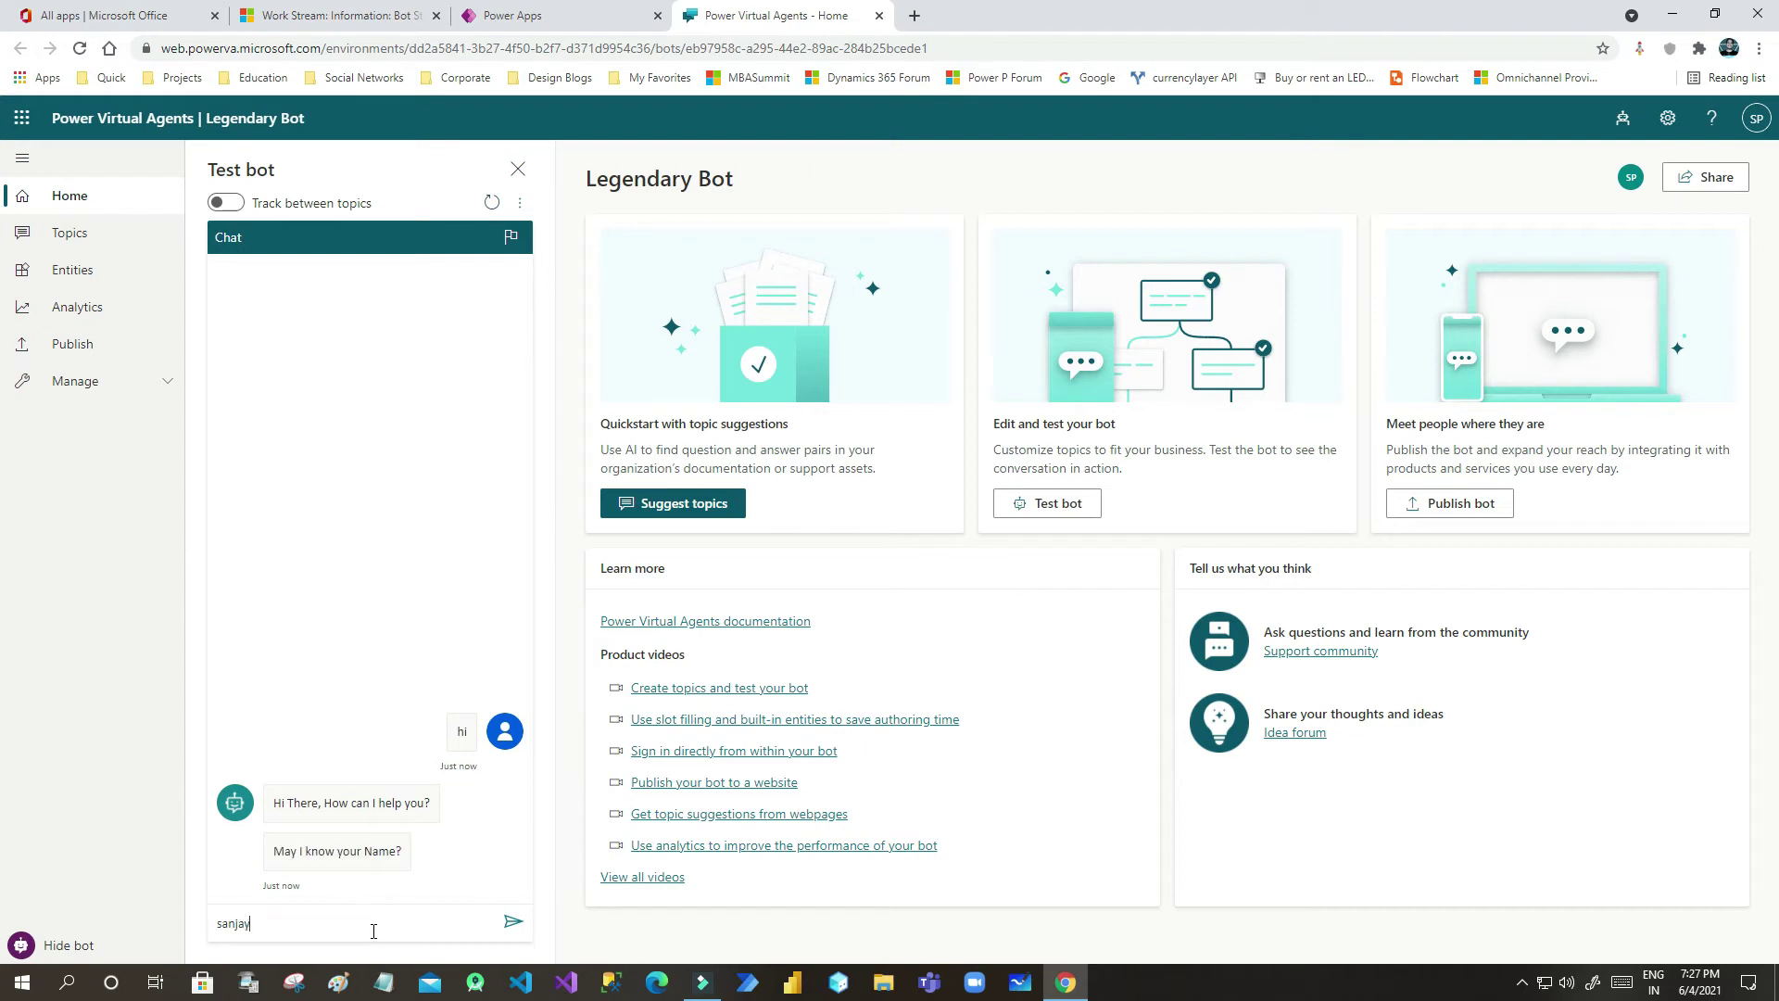
key("Return")
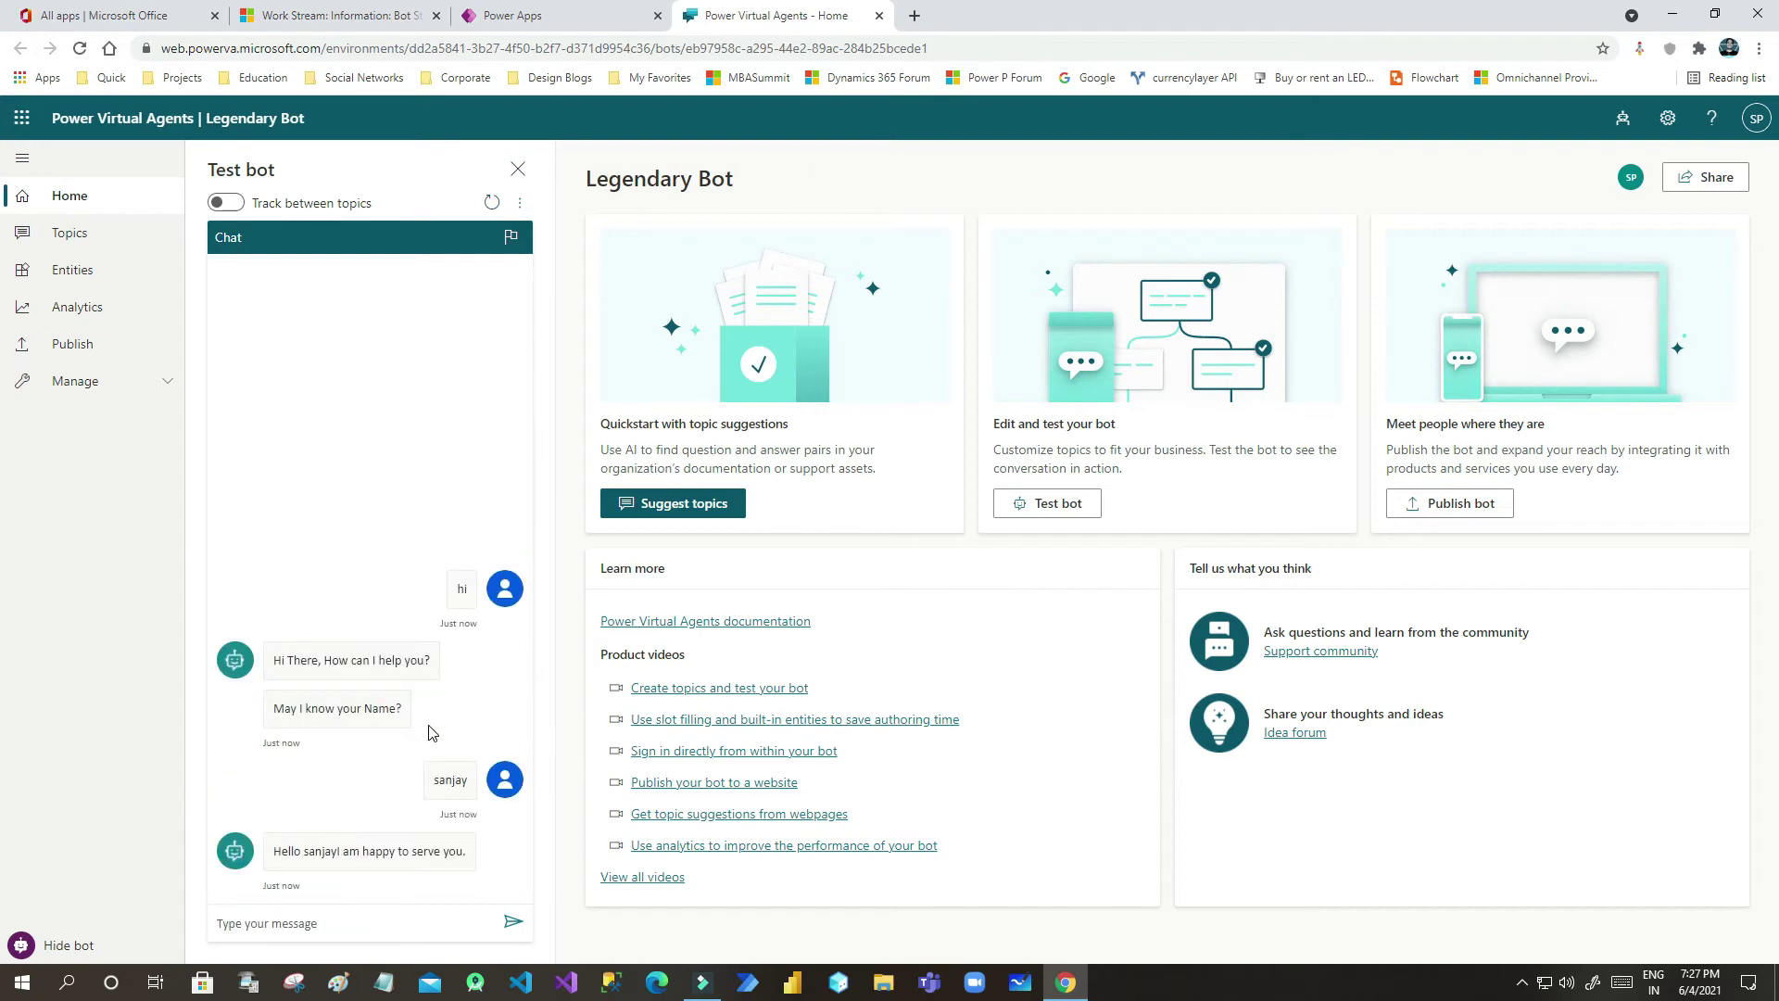
left_click(479, 881)
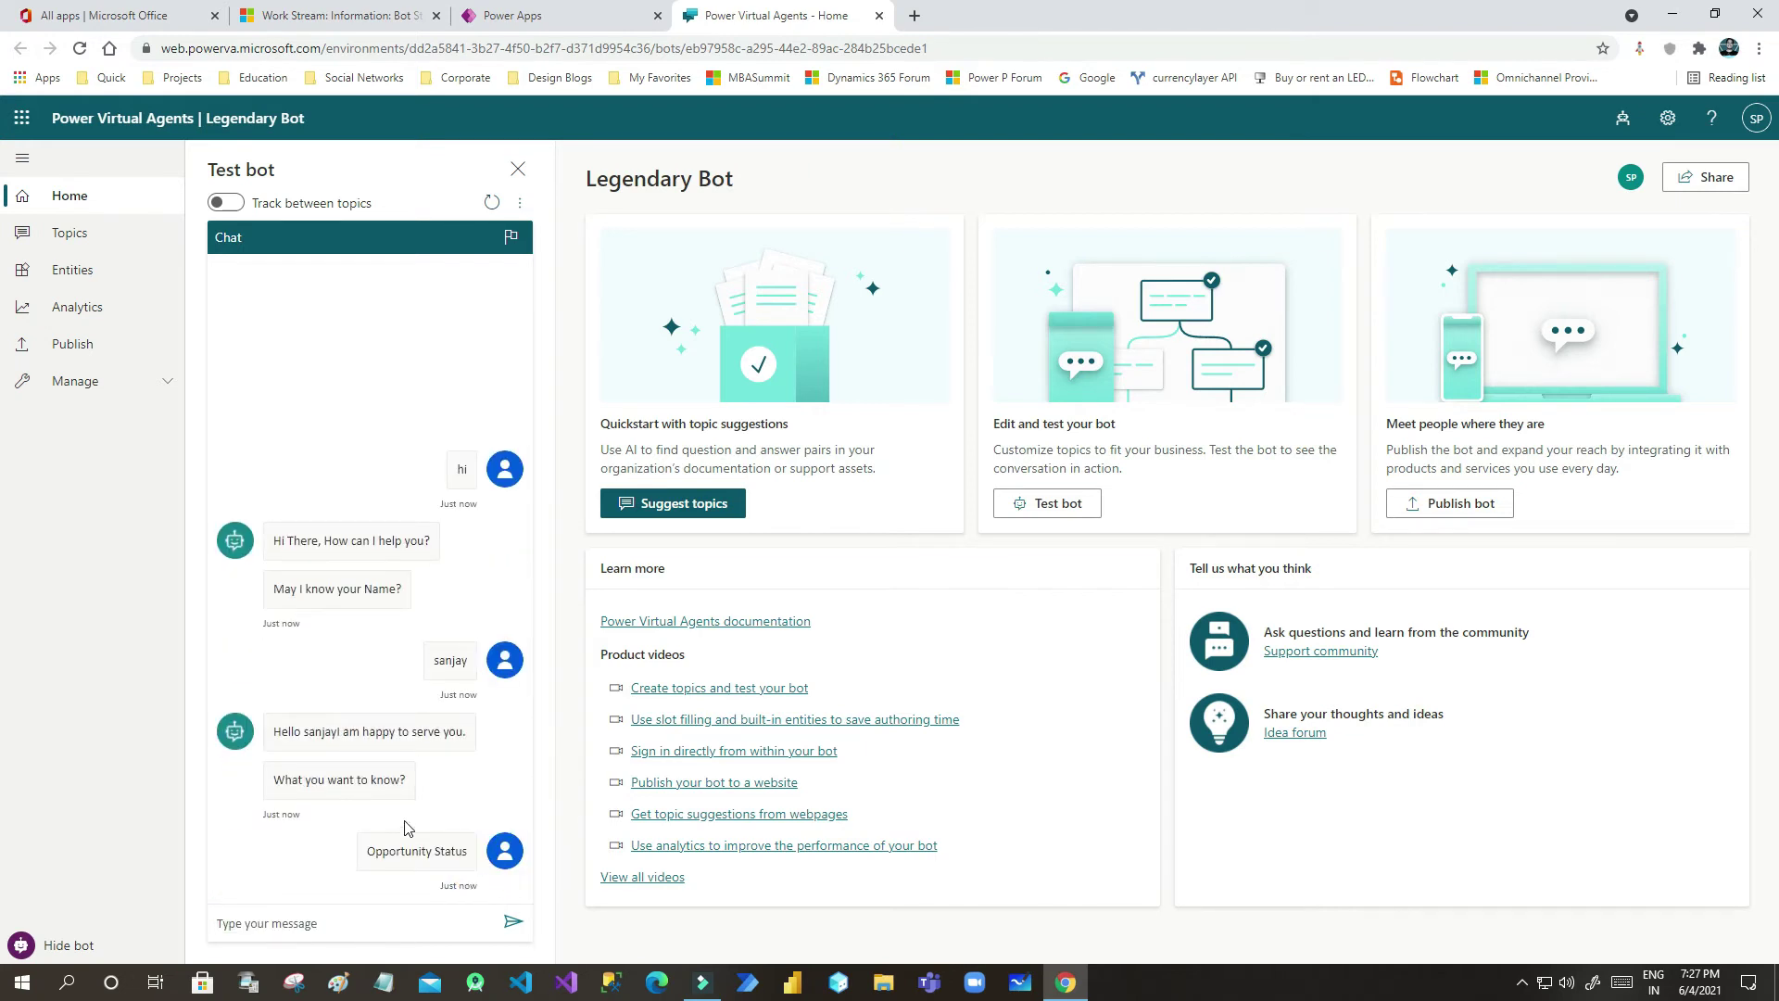
left_click_drag(371, 853, 450, 849)
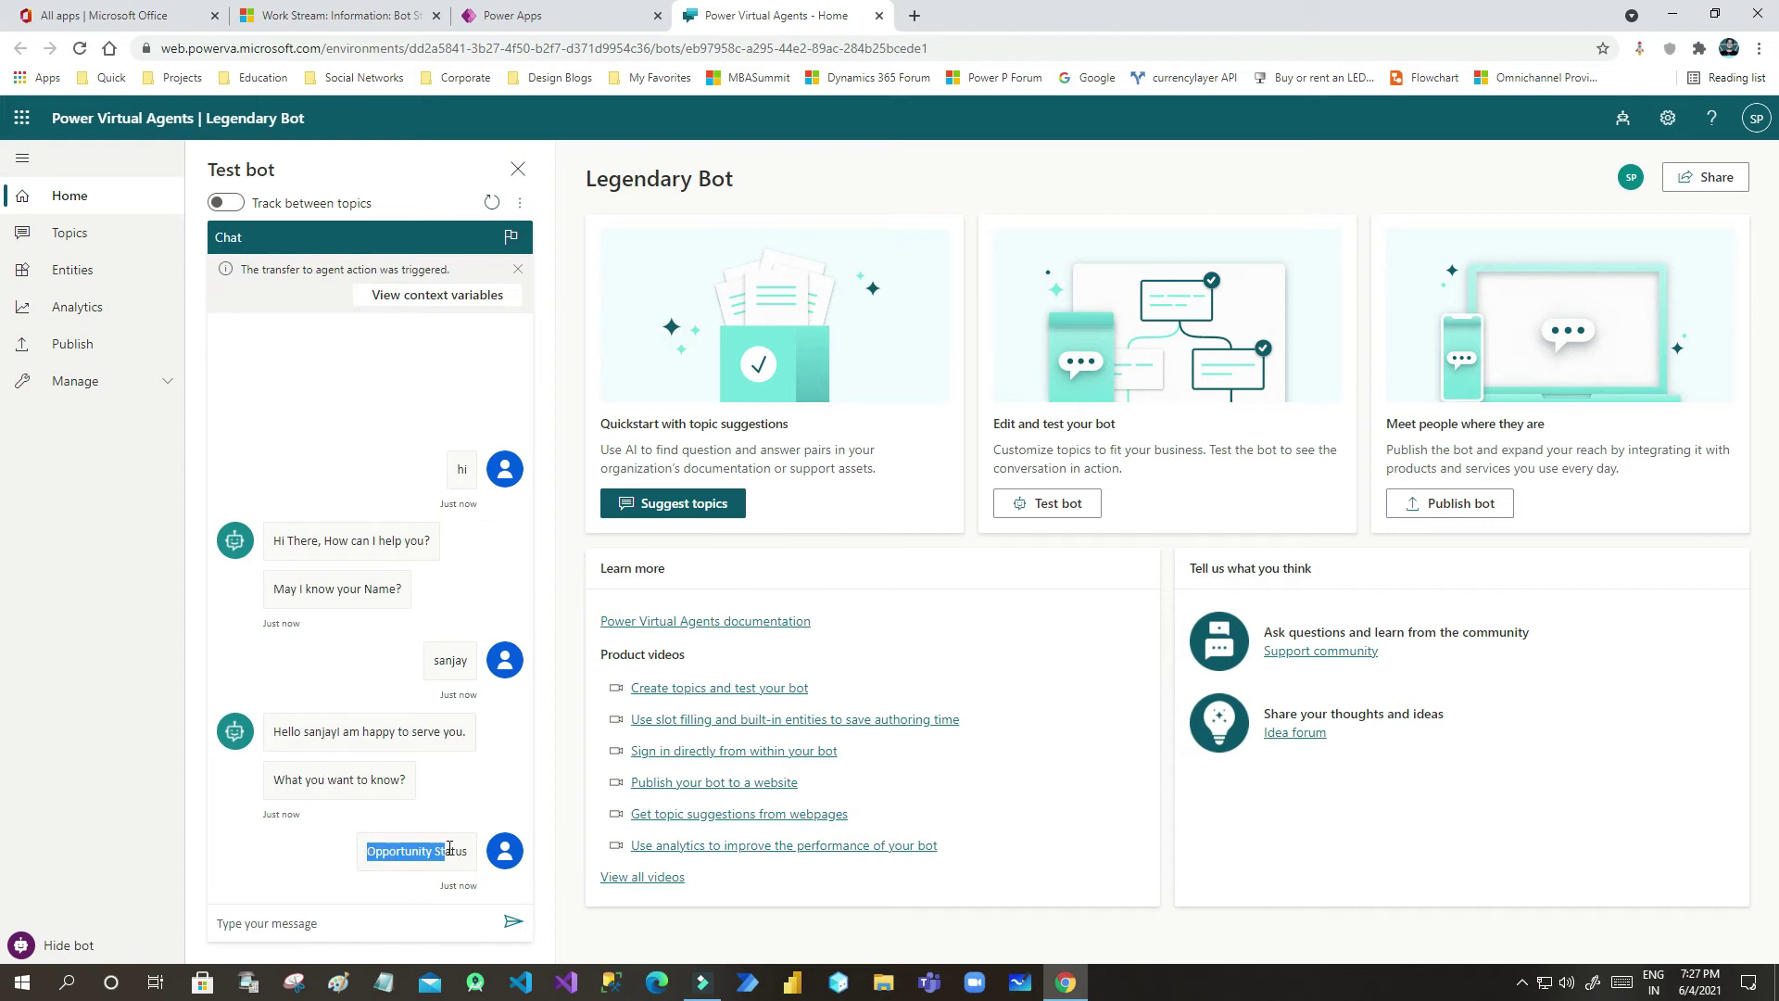
- View the context variables collected in the test chat, examining va_Scope and its value in the session details
left_click(450, 849)
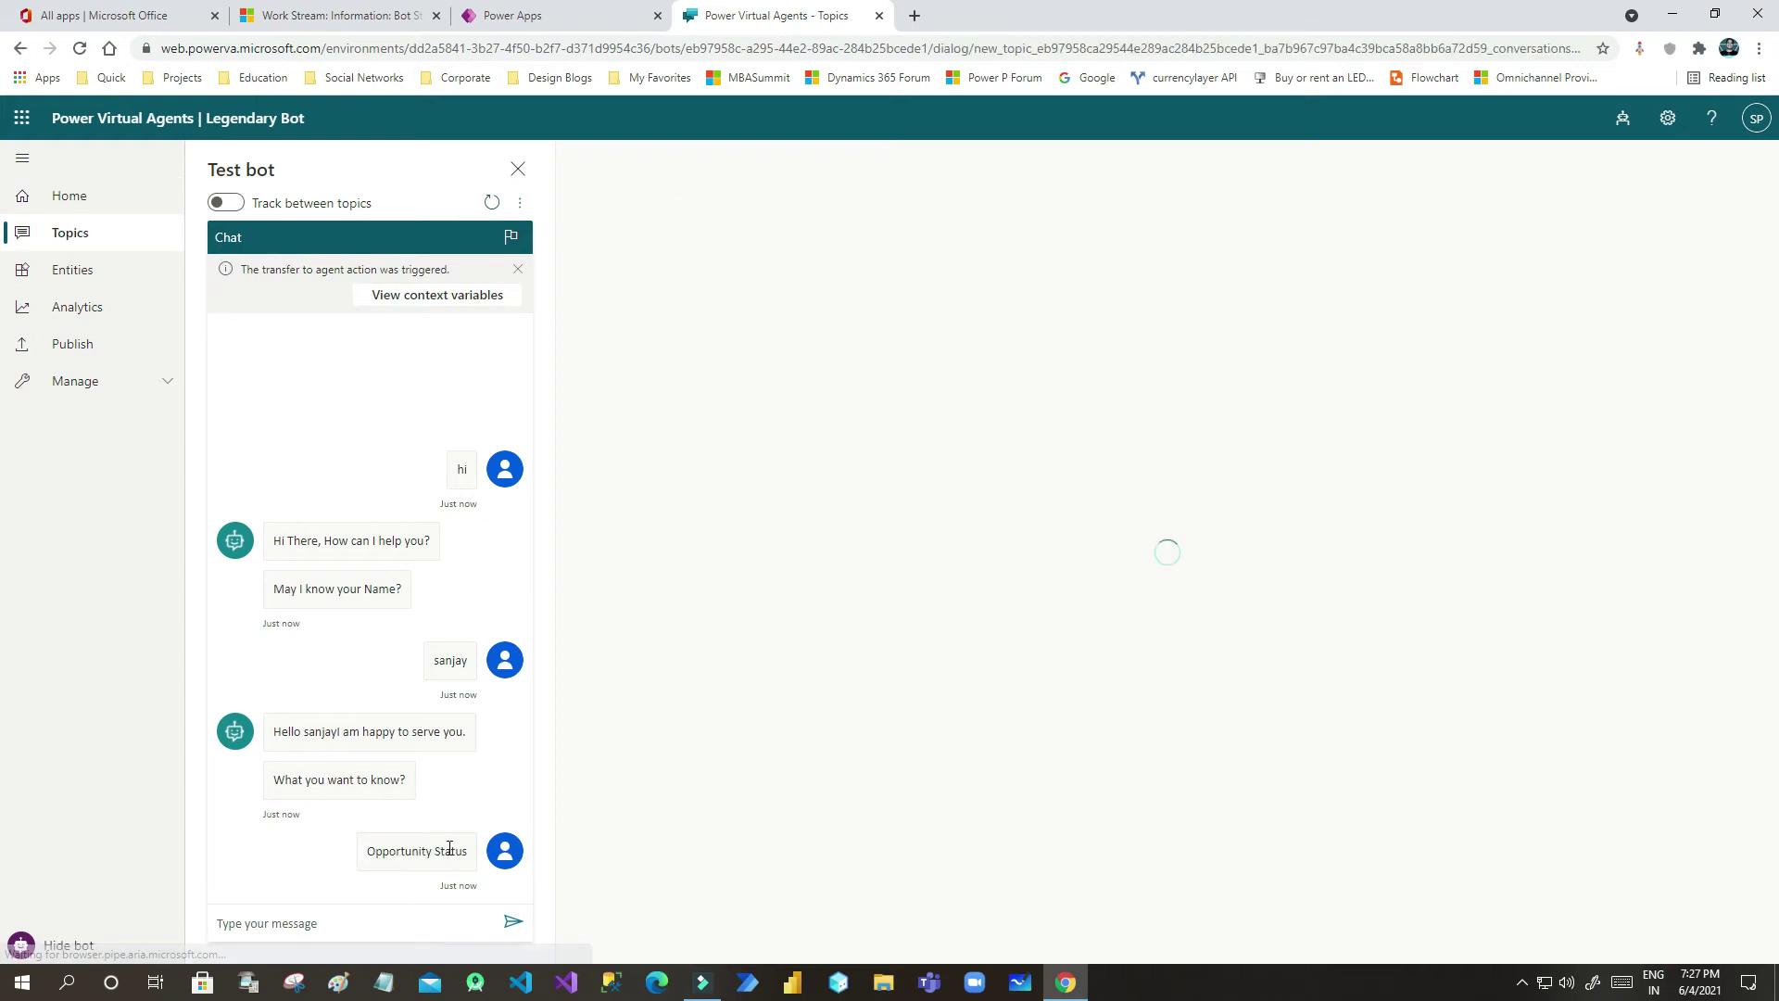
left_click(430, 297)
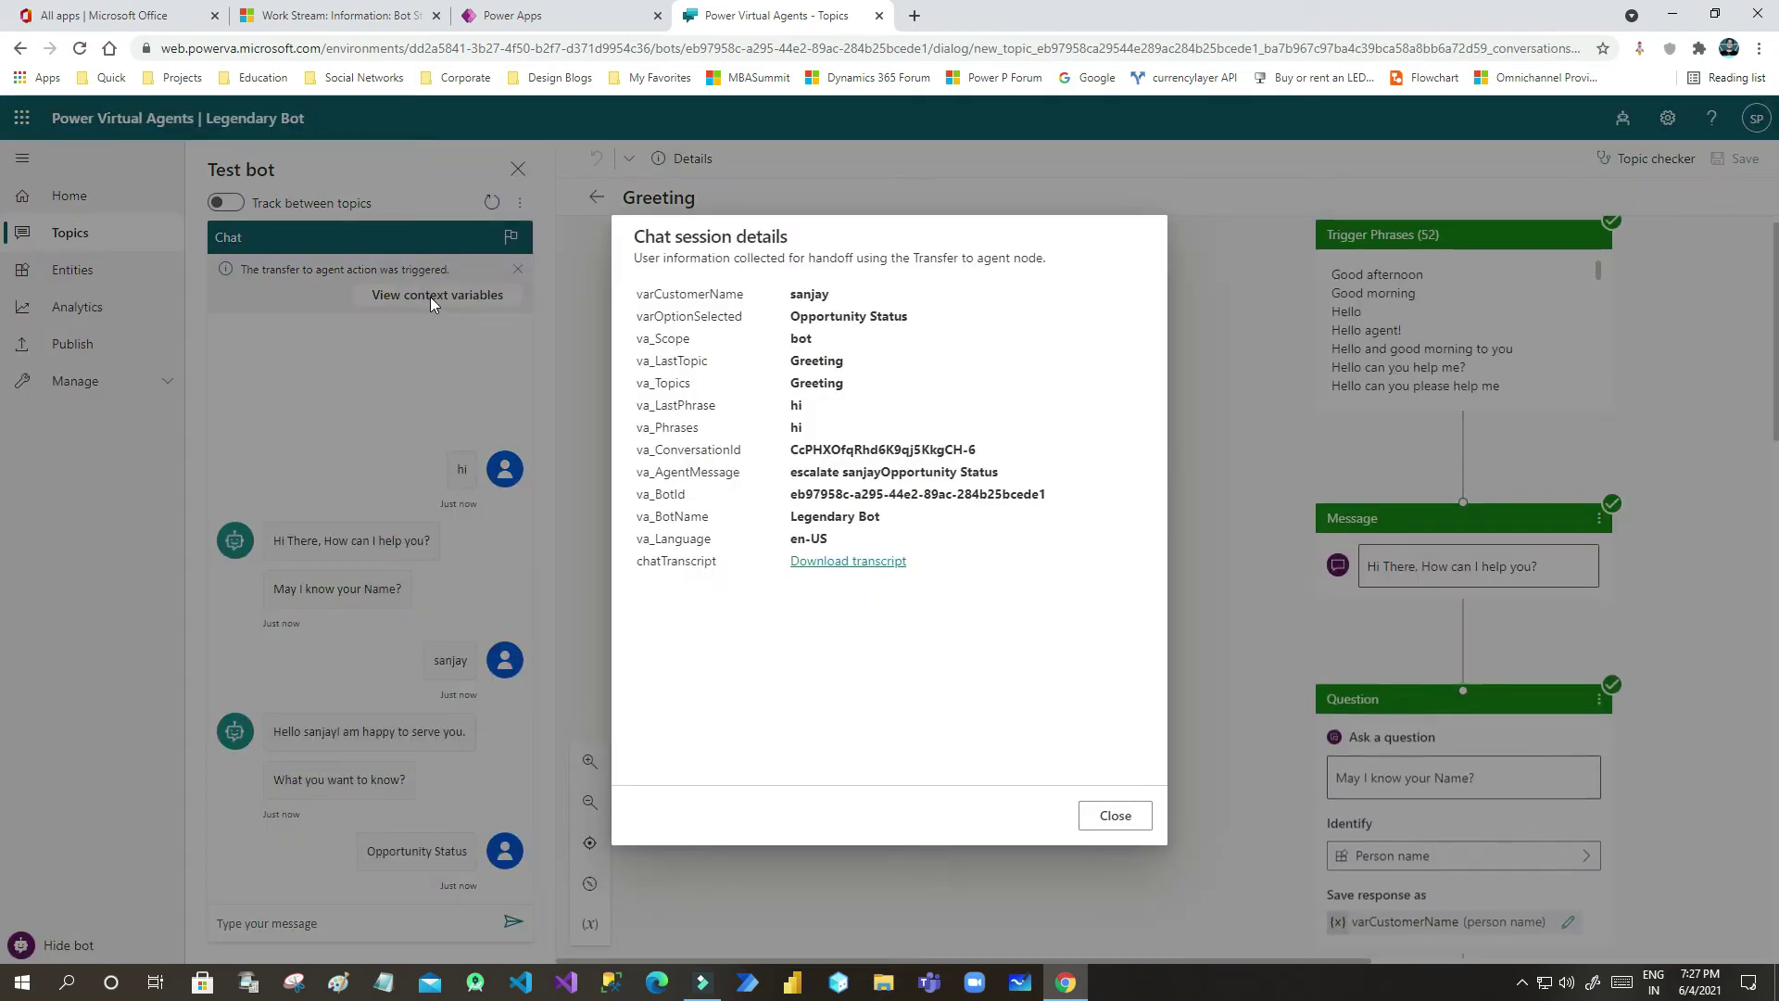
left_click_drag(786, 293, 897, 493)
left_click(897, 483)
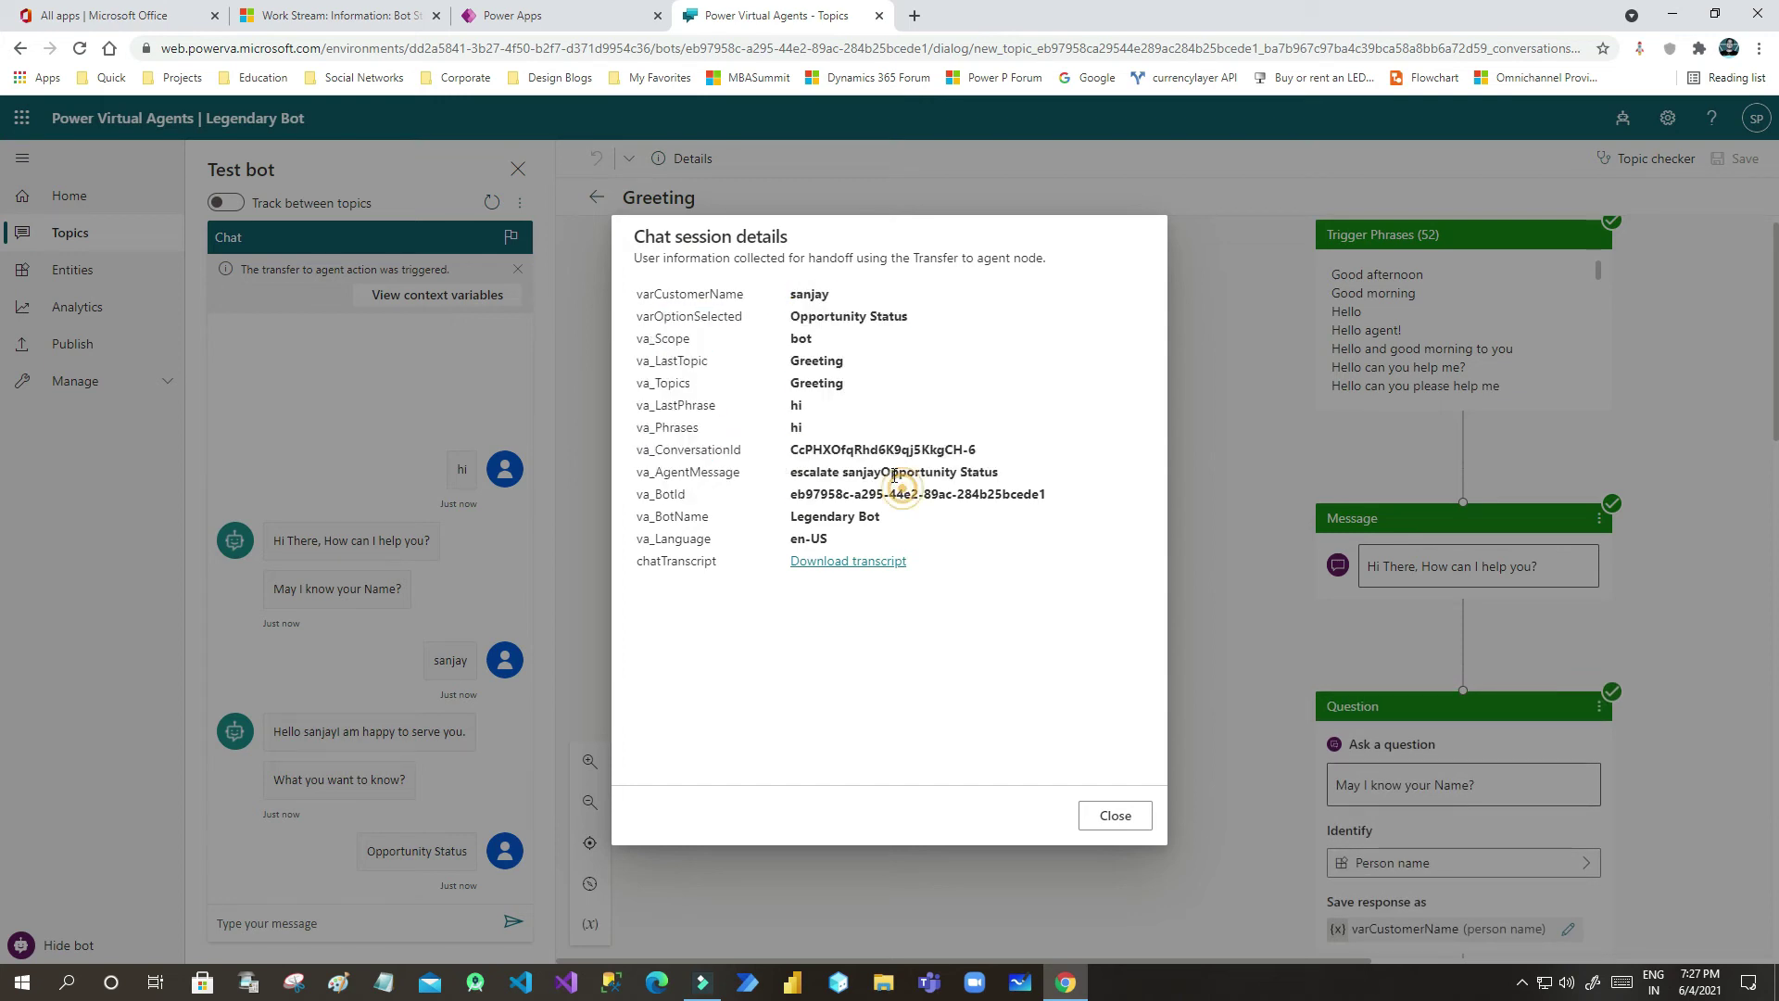
left_click_drag(672, 286, 895, 500)
left_click(903, 500)
left_click_drag(794, 292, 663, 494)
left_click(640, 337)
left_click_drag(640, 338, 815, 351)
left_click(825, 351)
double_click(678, 339)
- Return to the Bot Stream work stream in Omnichannel Administration and open its Bot Routing Rule
left_click(556, 16)
left_click(352, 11)
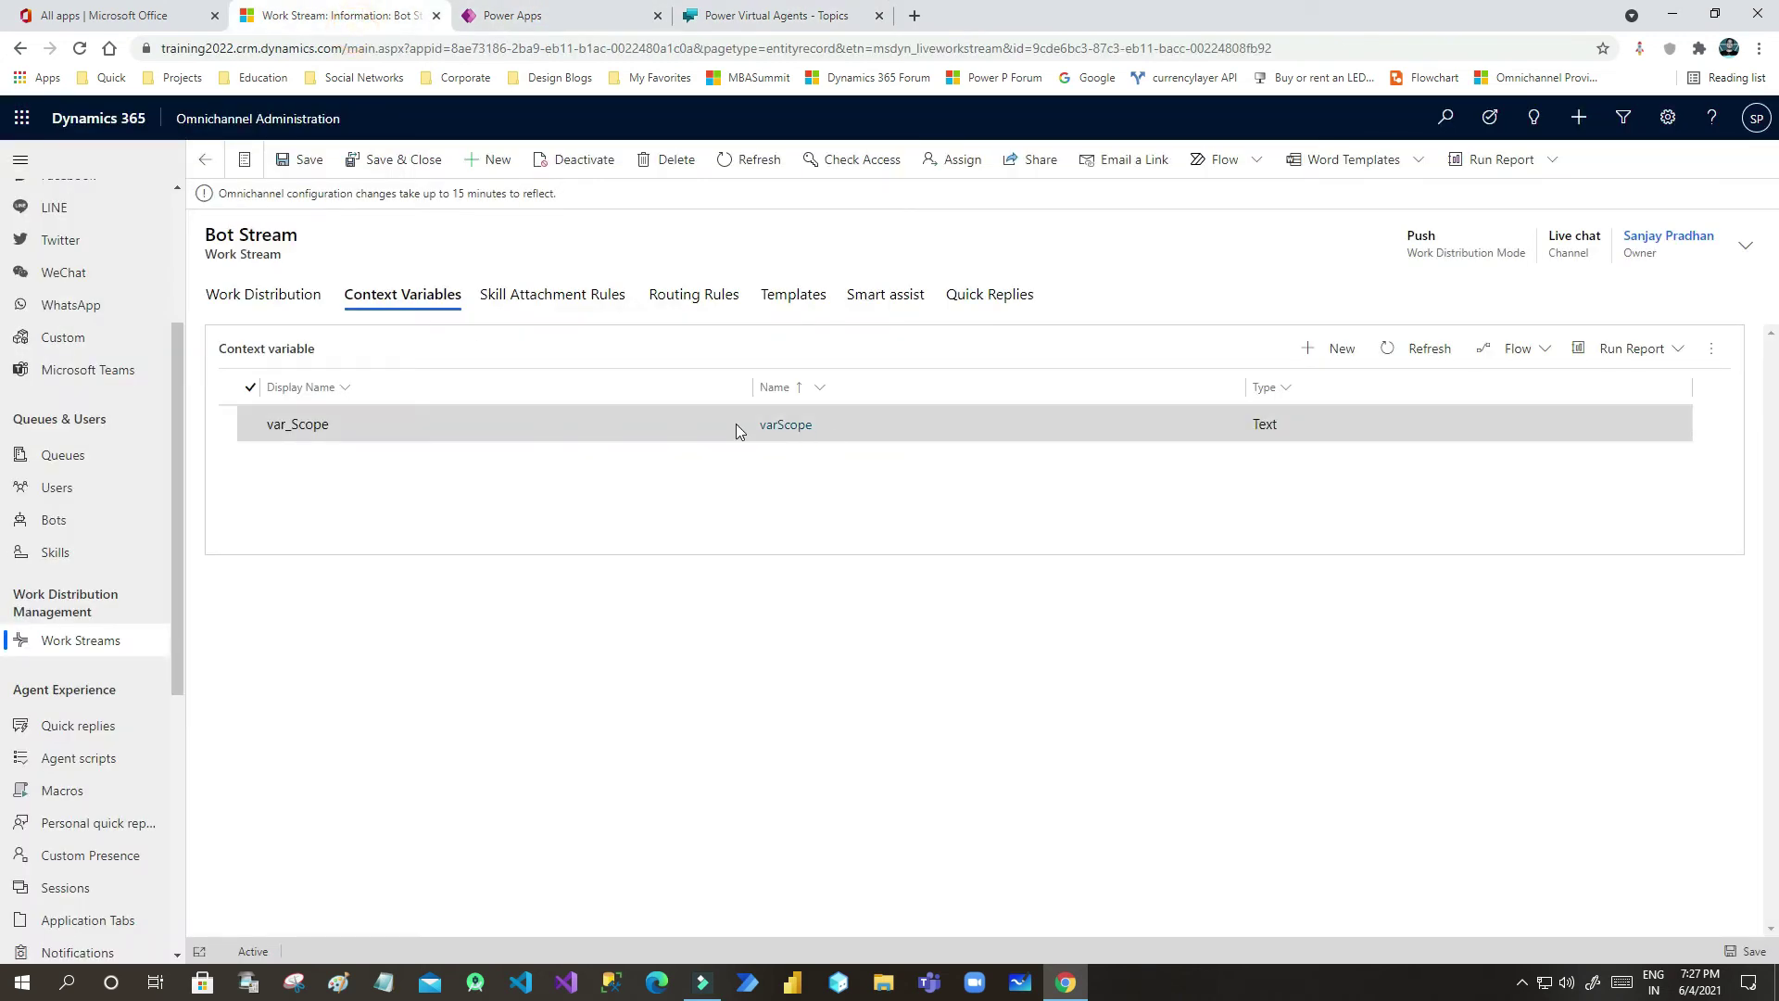
left_click(690, 299)
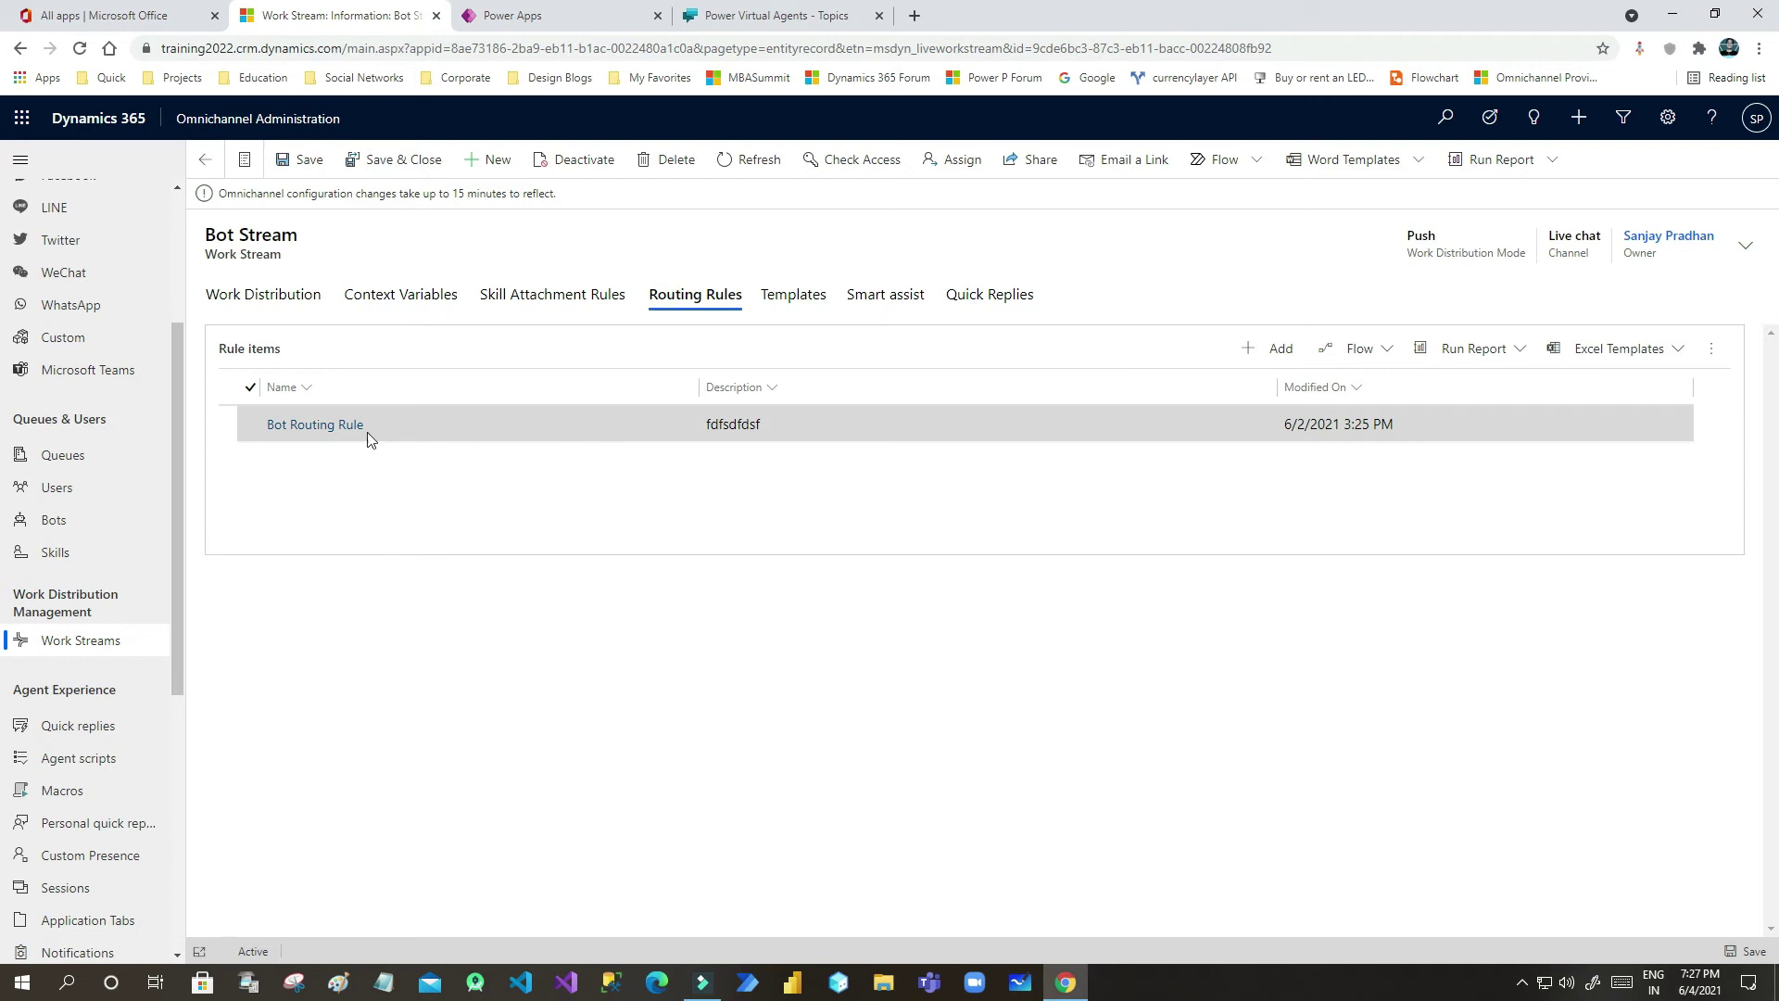
double_click(575, 431)
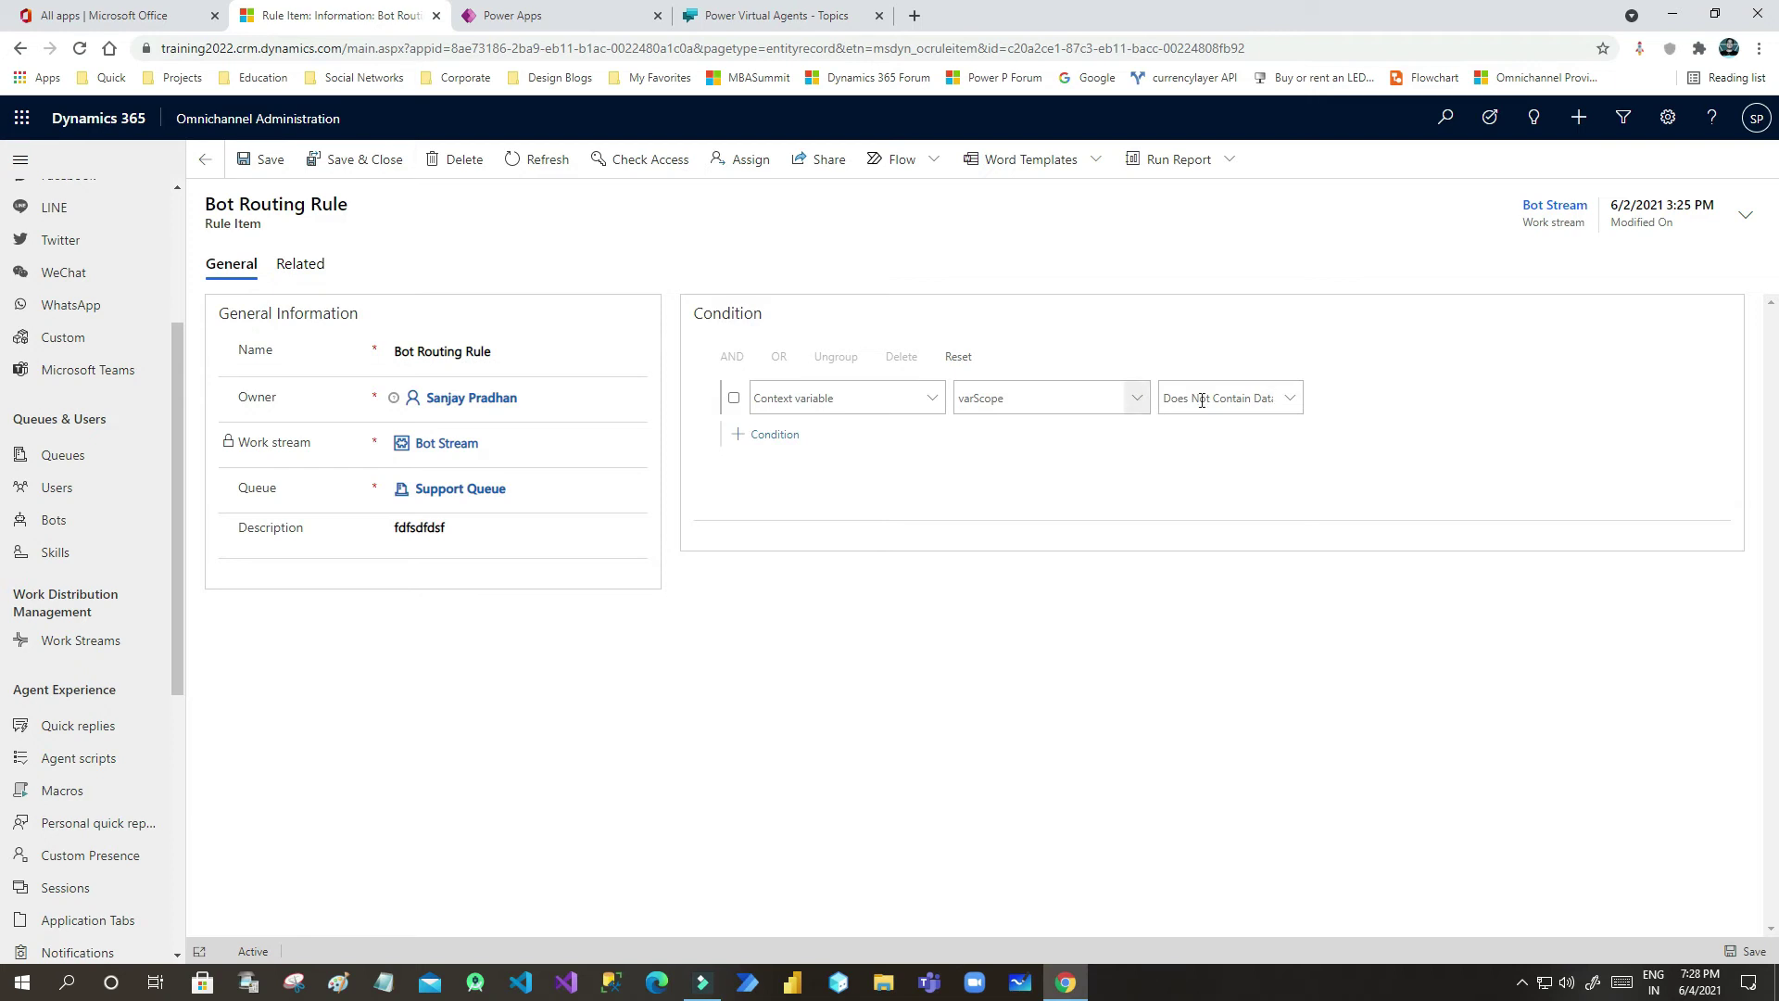
- Set the Bot Routing Rule's varScope condition to Equals with the value bot
left_click(1290, 401)
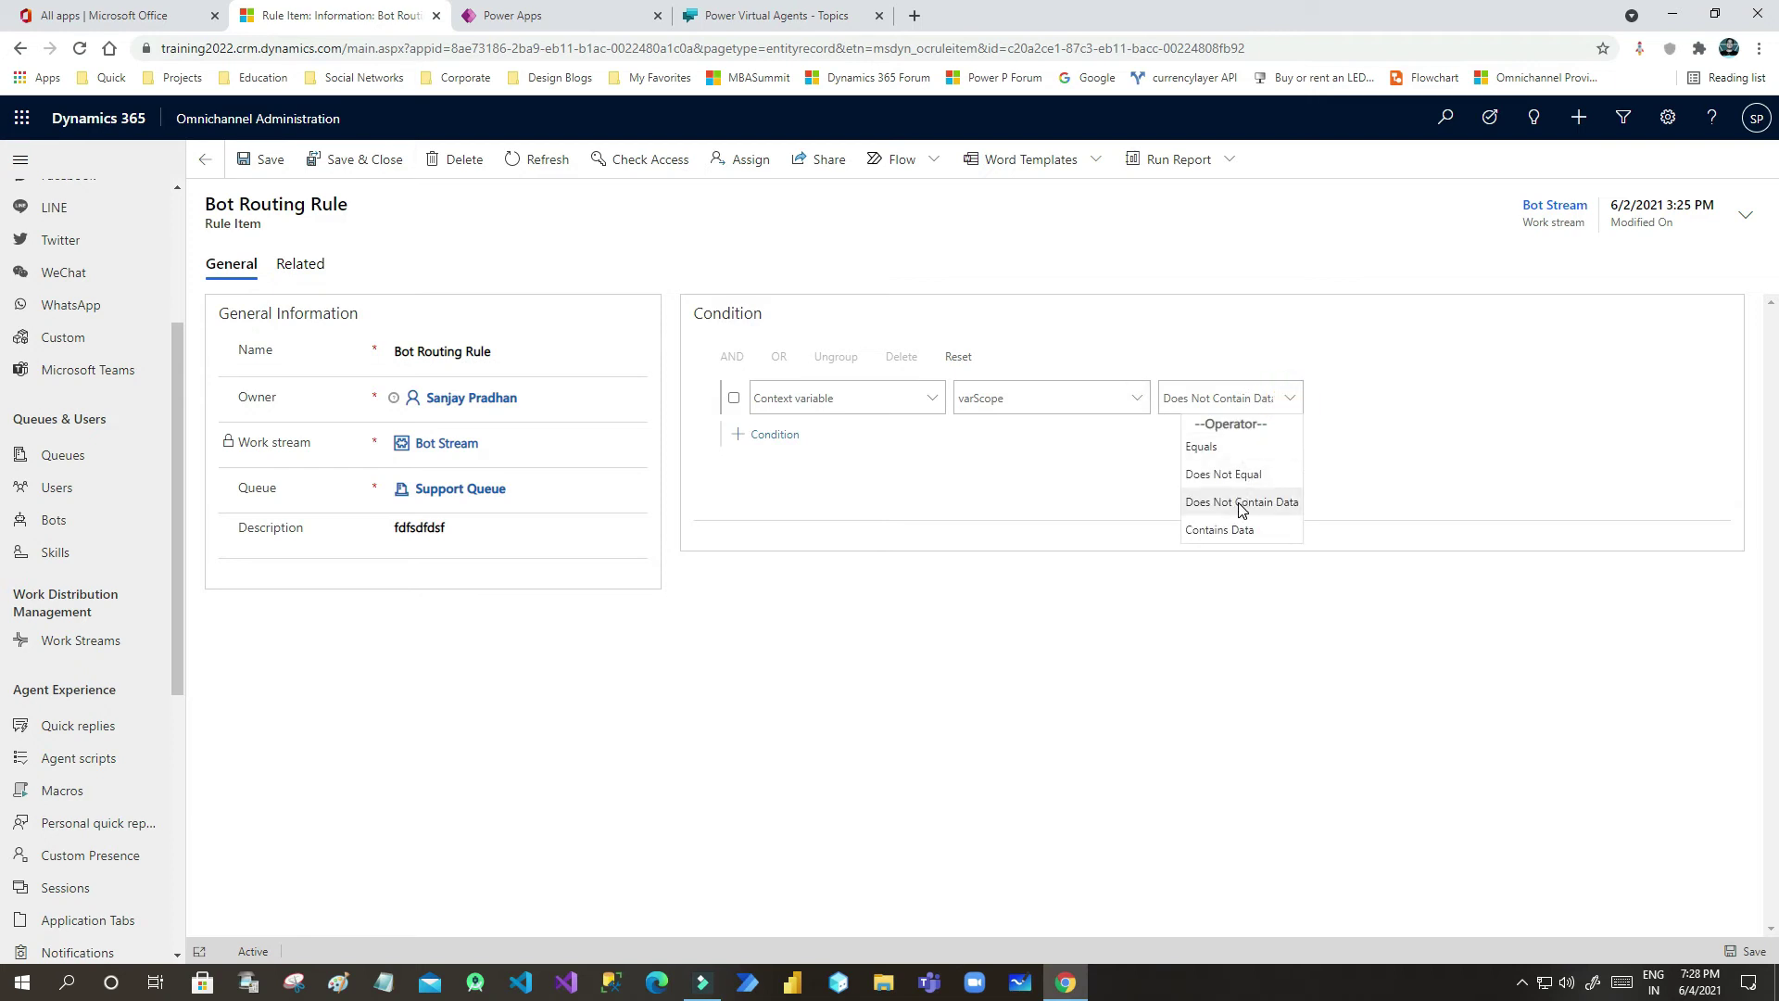
left_click(1228, 530)
left_click(1279, 397)
left_click(1205, 445)
left_click(1362, 401)
type("bot")
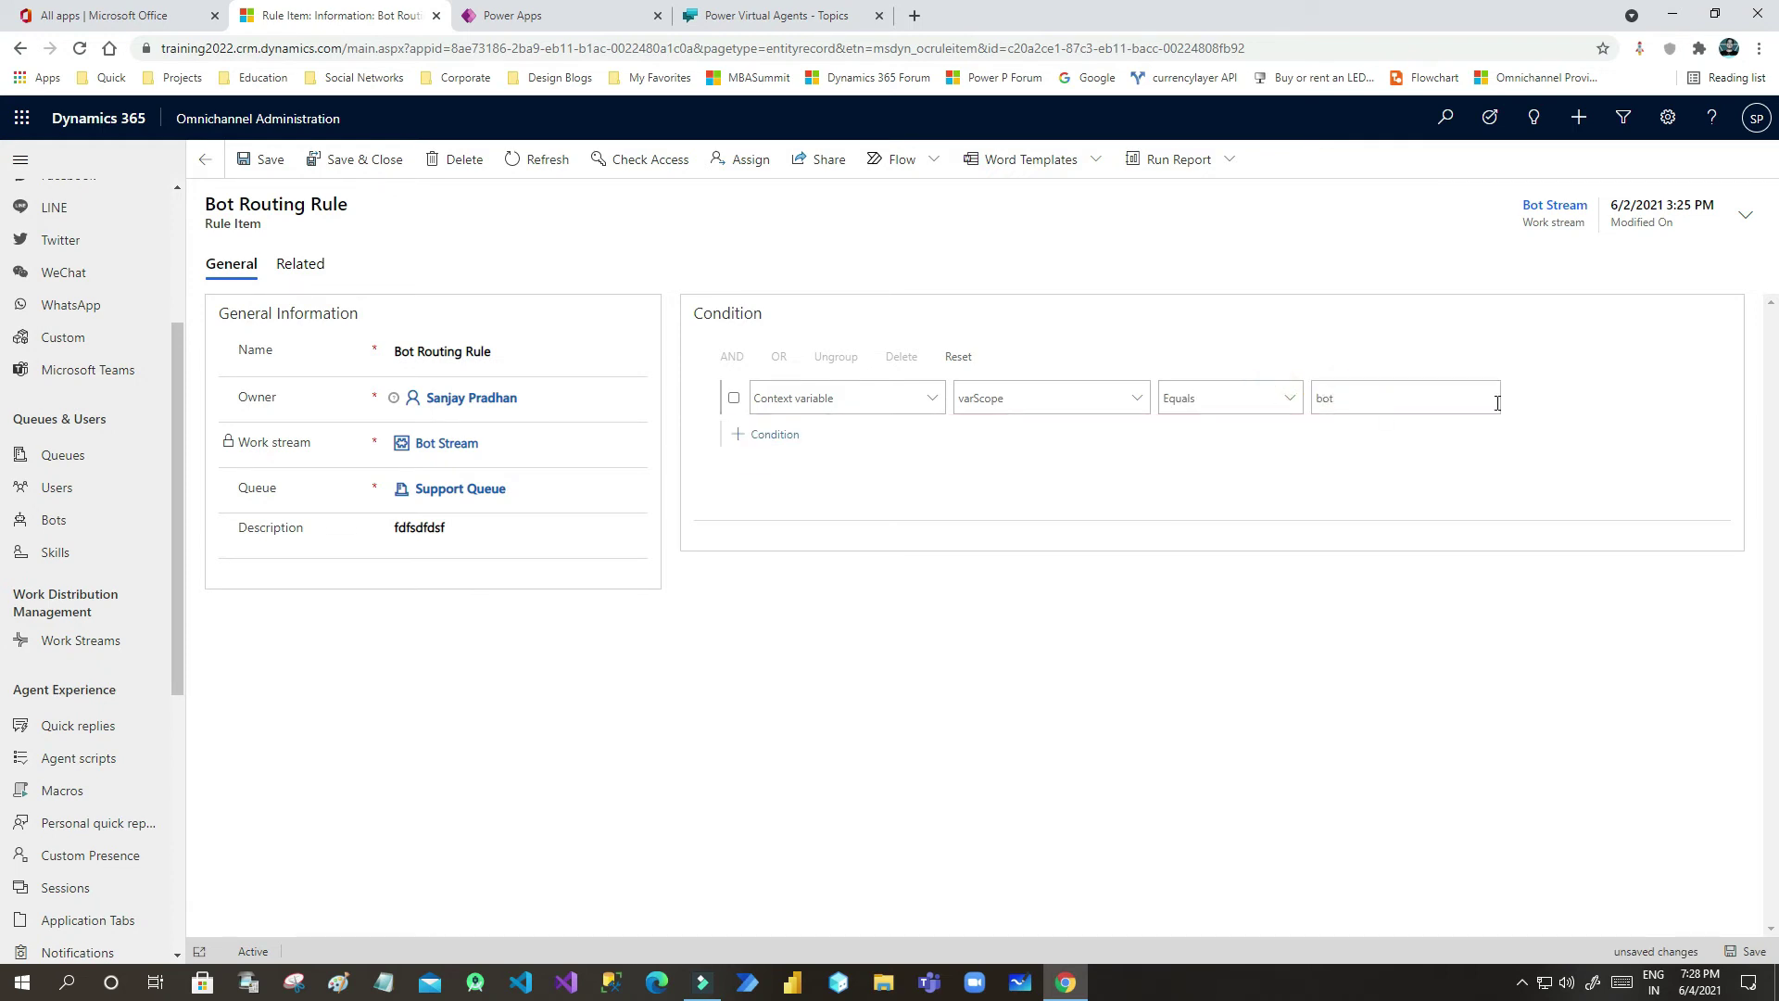
- Check the va_Scope value in the bot's chat session details against the routing rule, returning to the rule
left_click(742, 16)
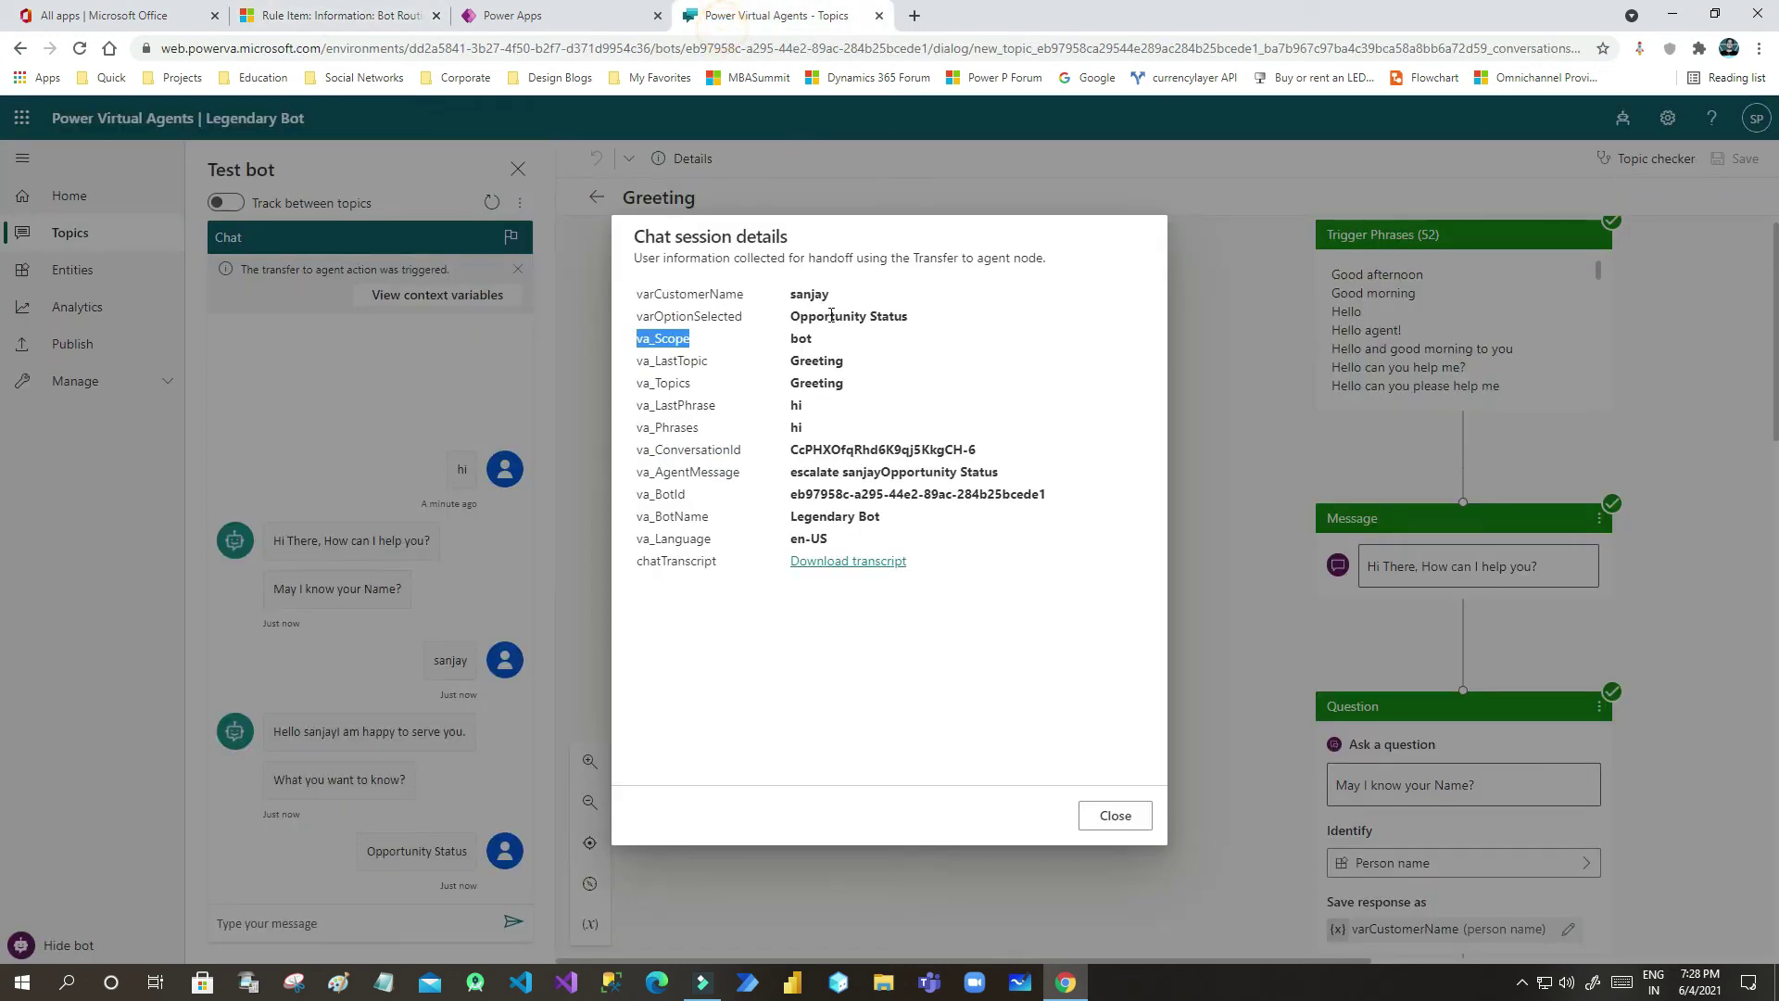
left_click(788, 336)
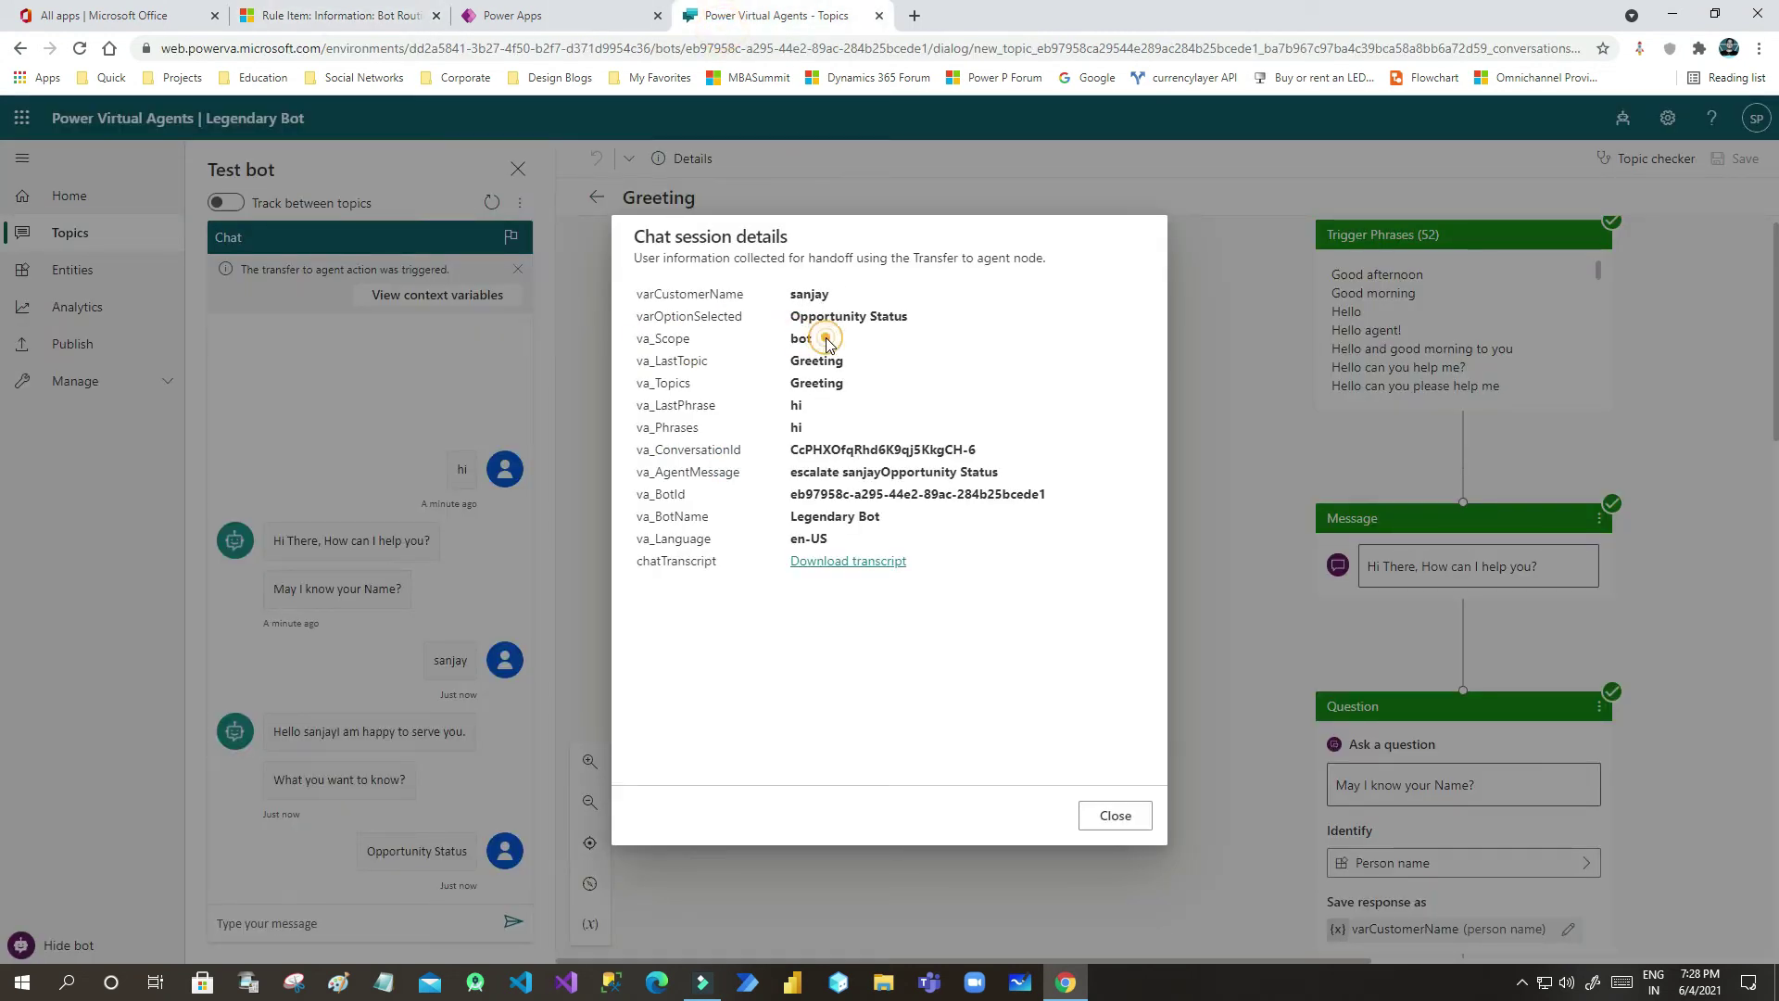
left_click_drag(787, 335, 812, 331)
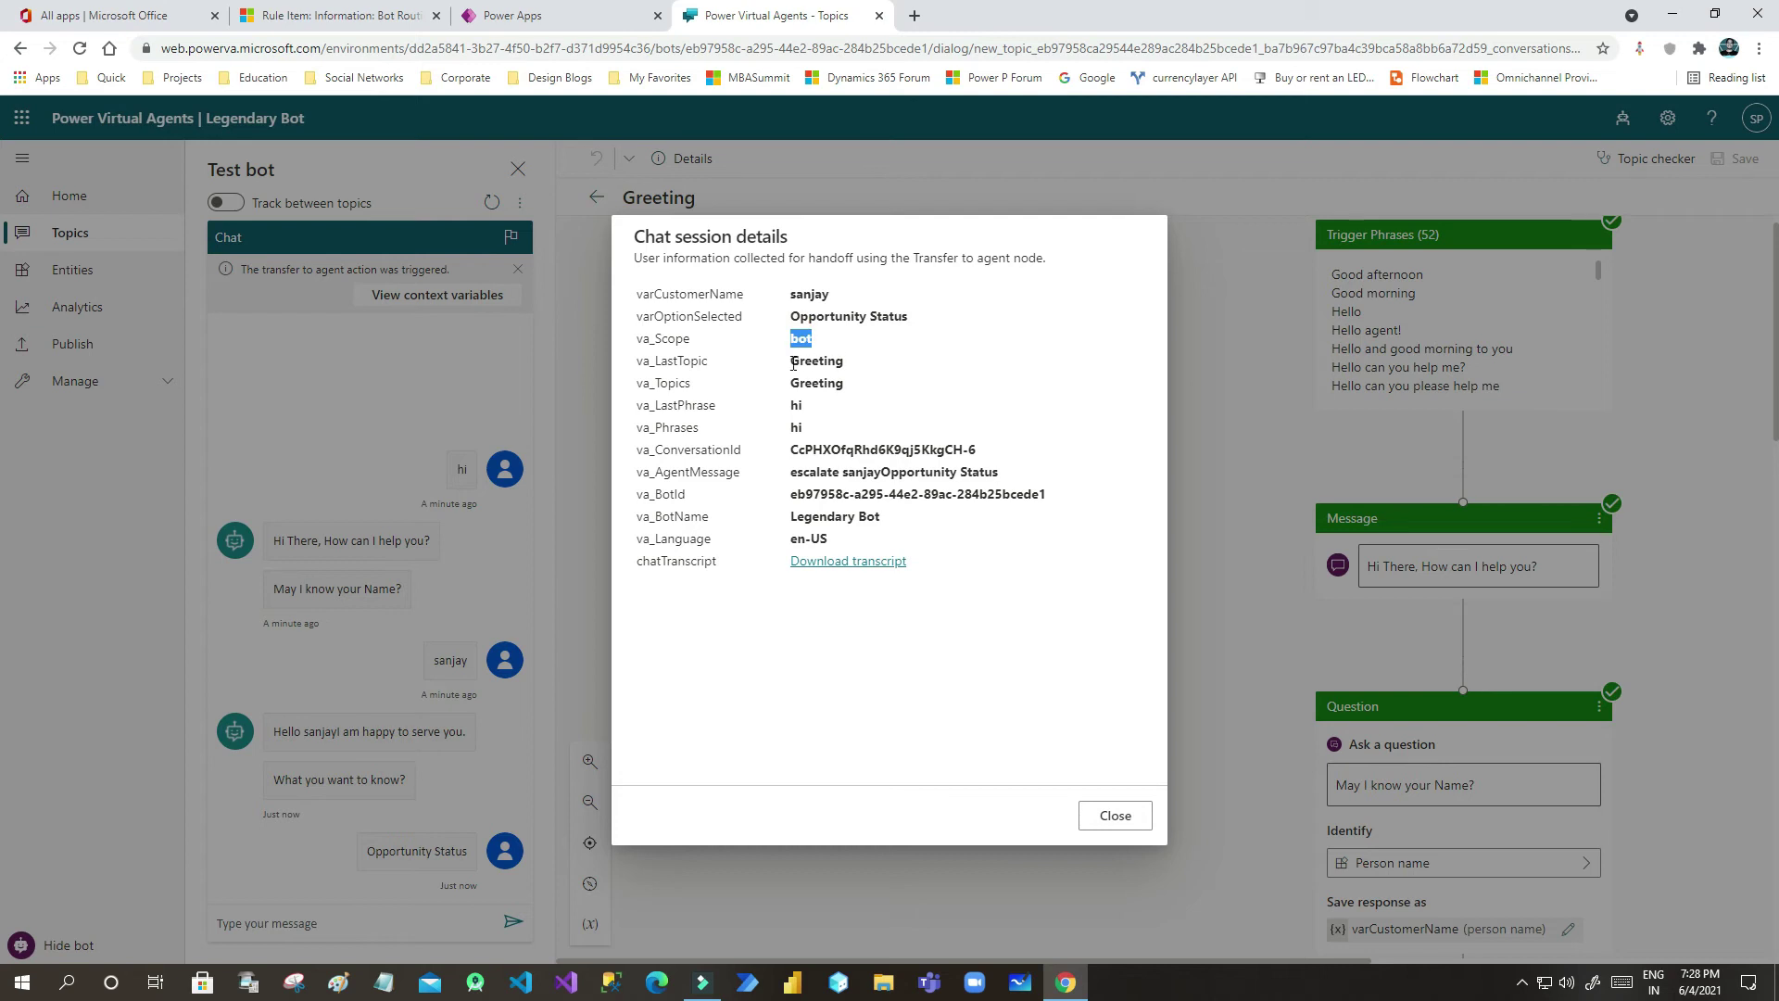
left_click(607, 11)
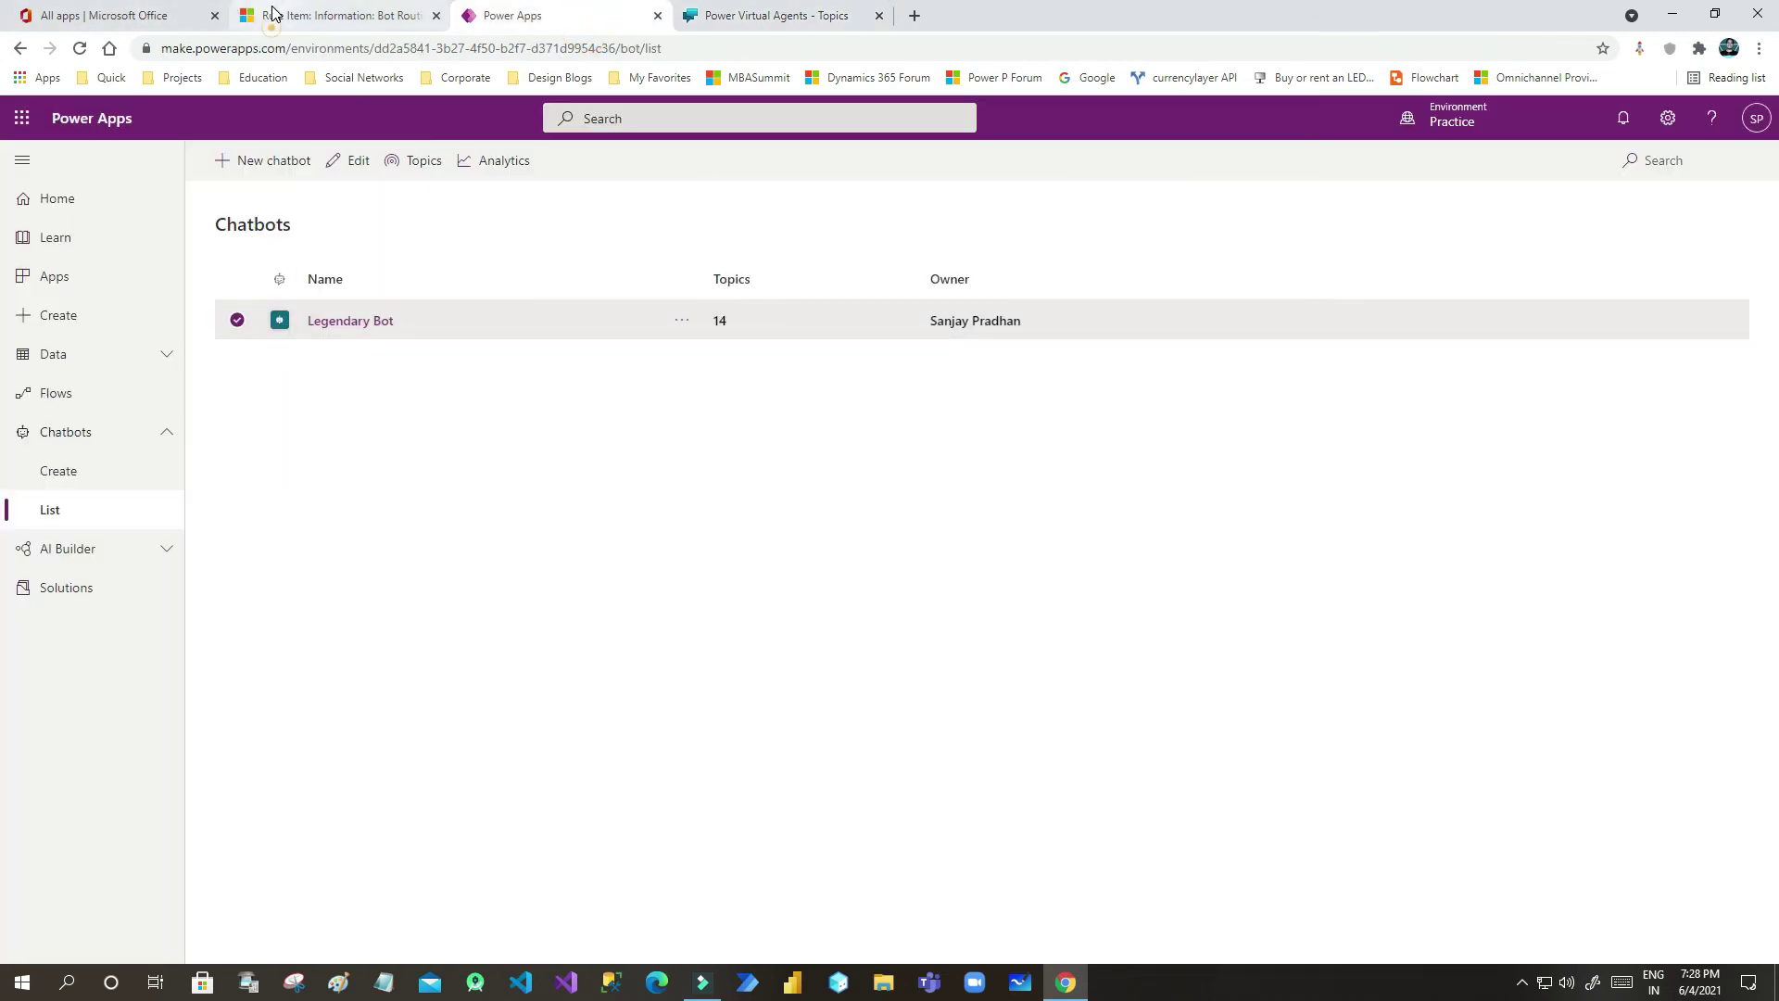
left_click(274, 13)
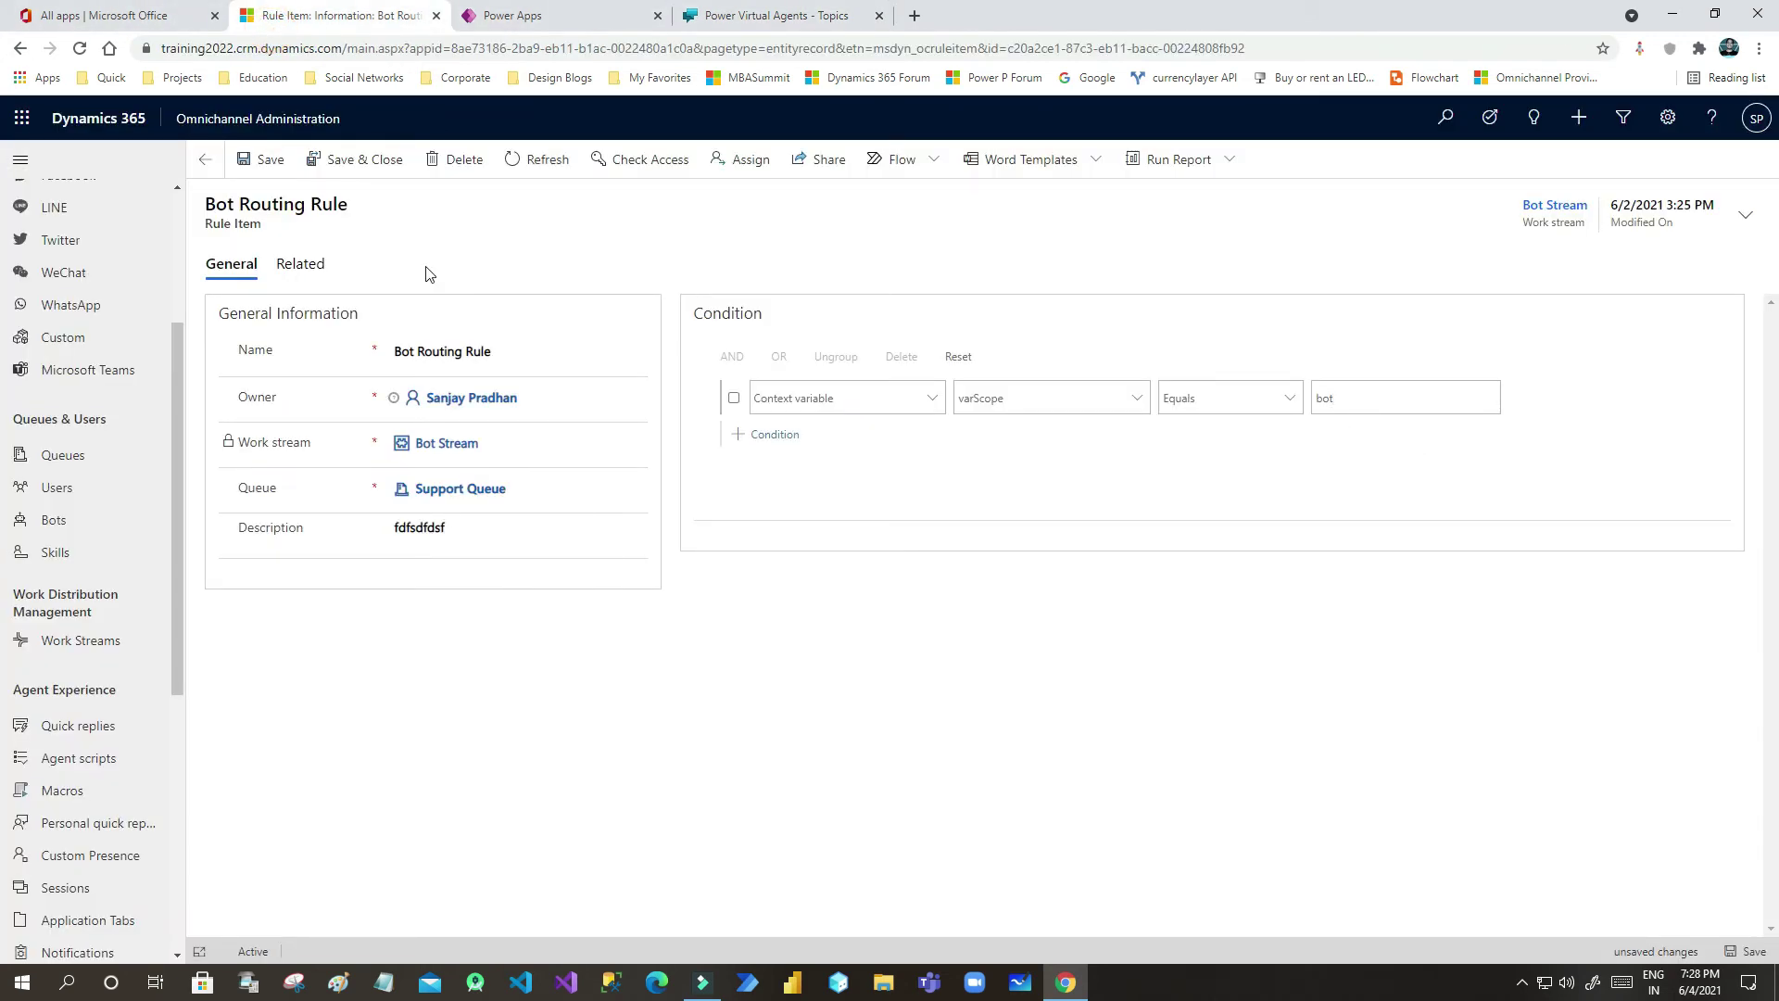
- Open the Lets Chat New chat widget in Omnichannel Administration and review its general settings, including the agent display name options
scroll(76, 341, "up", 3)
left_click(62, 391)
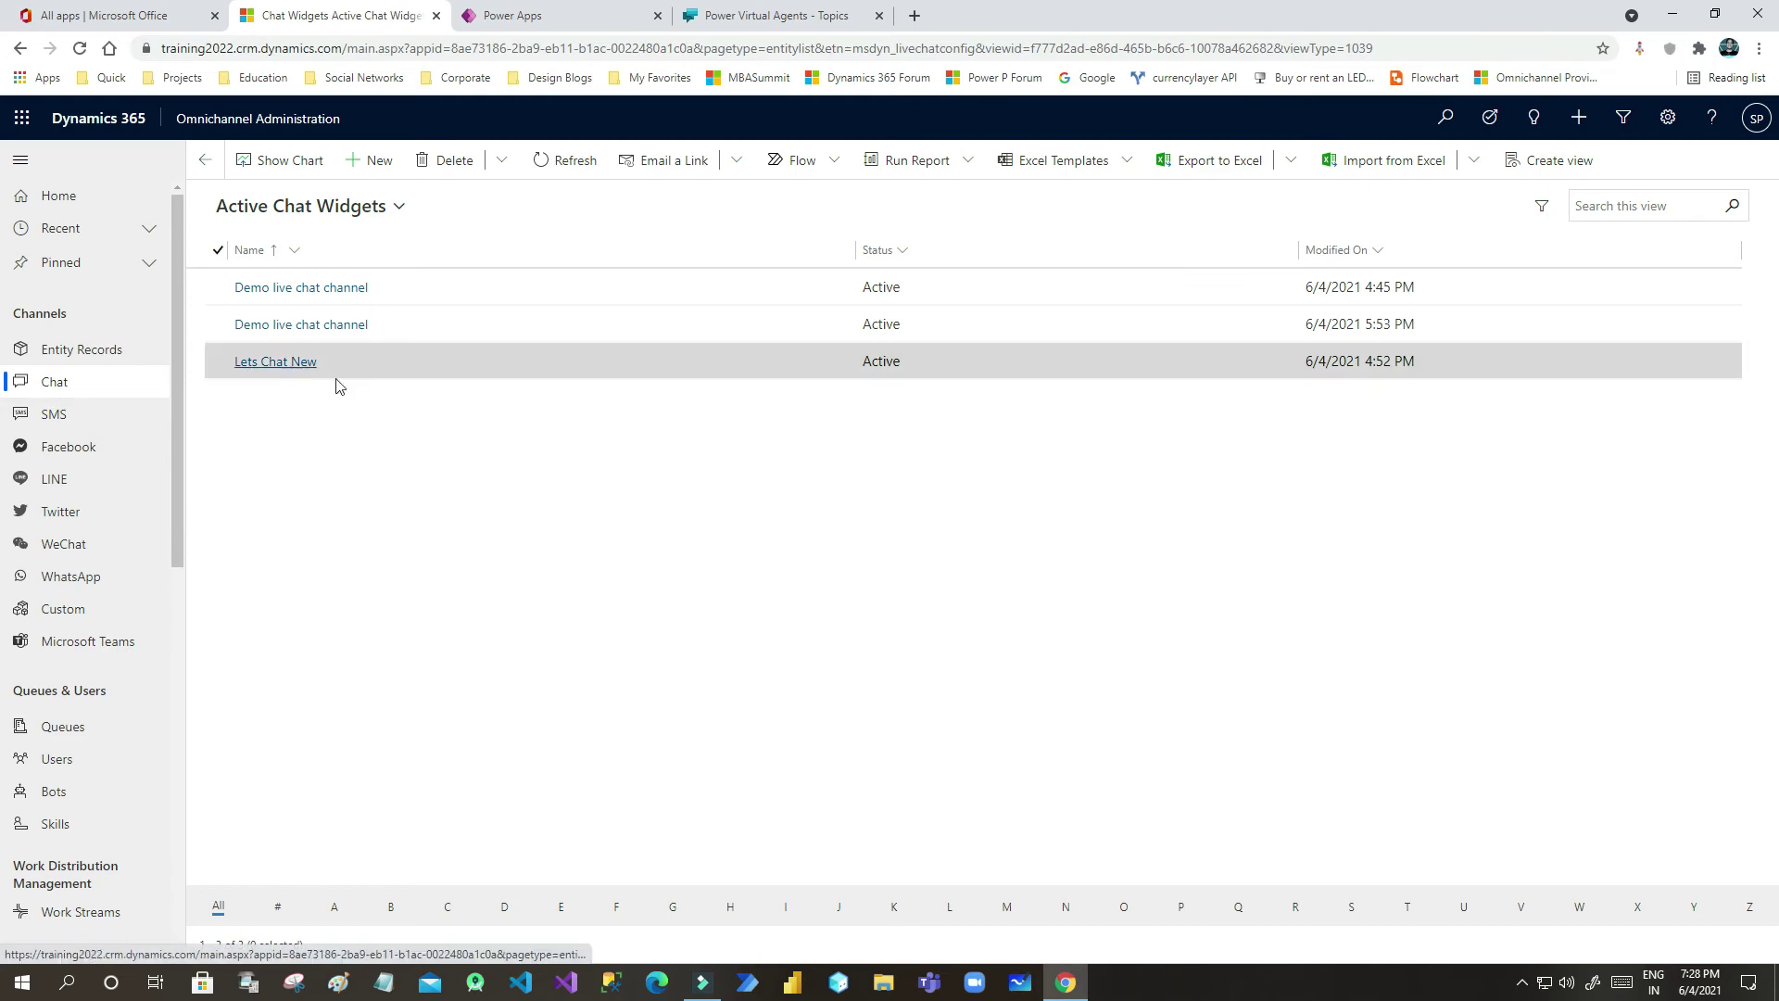
left_click(282, 364)
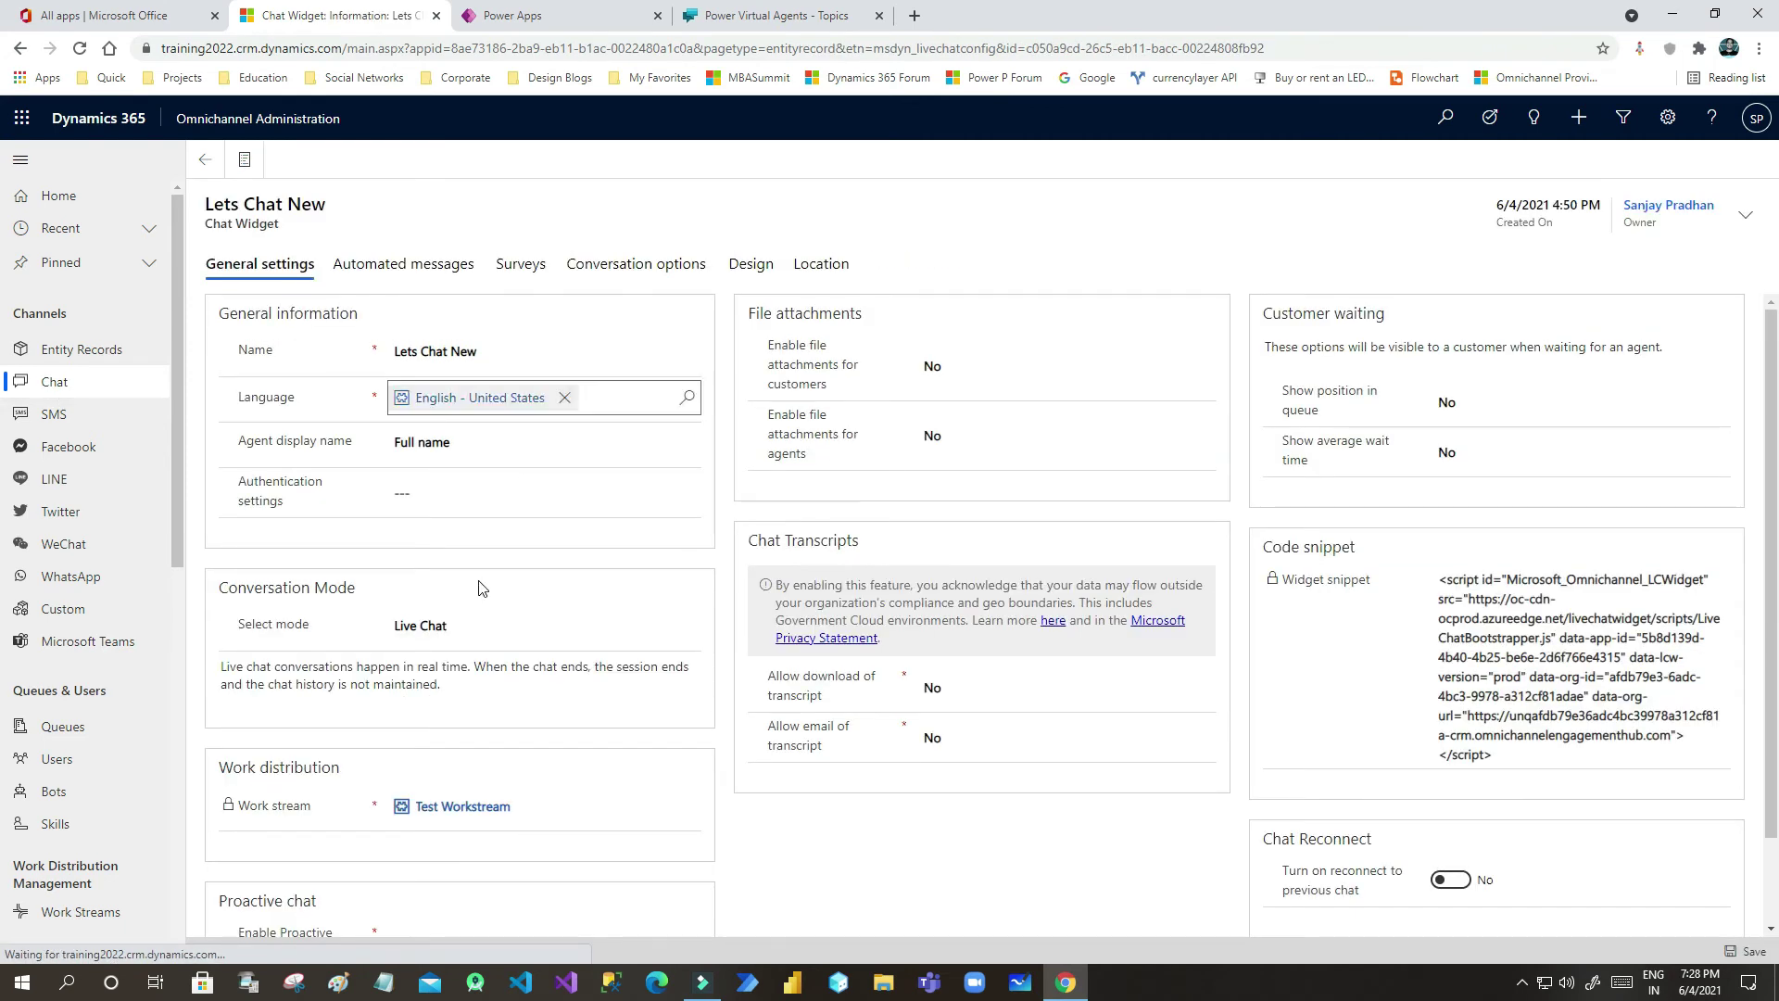
left_click(409, 350)
left_click(534, 350)
left_click(422, 442)
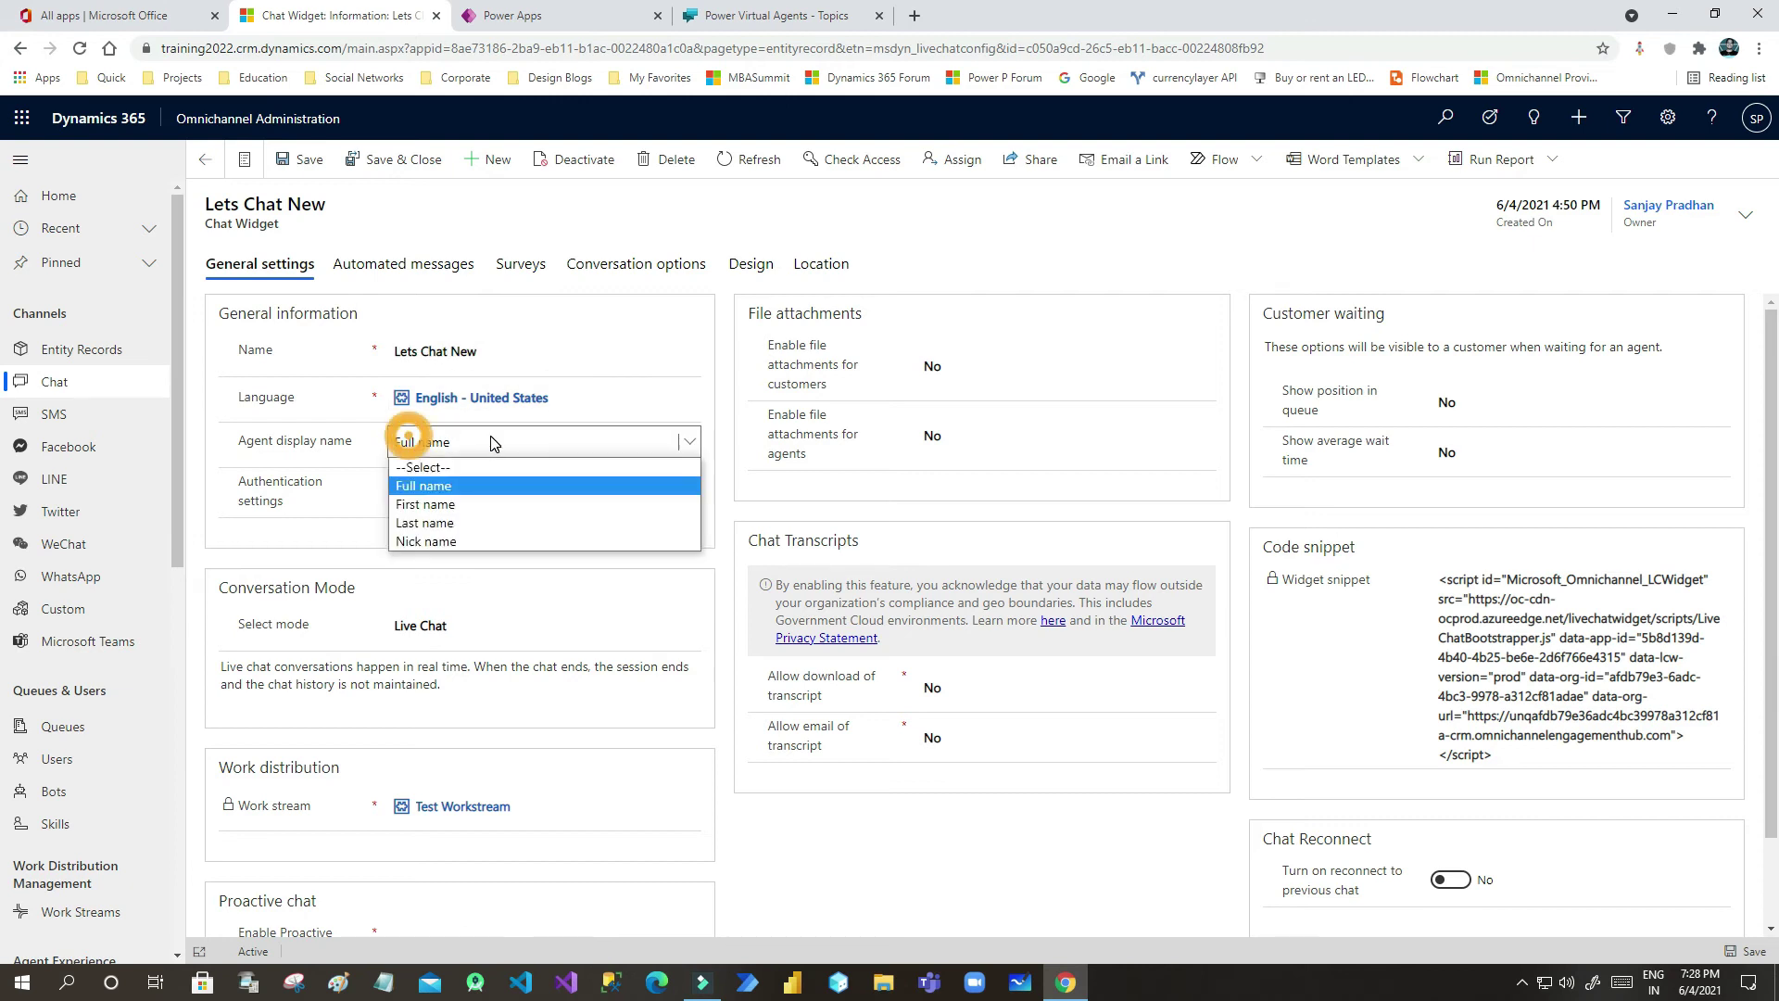
left_click(338, 460)
scroll(594, 617, "down", 1)
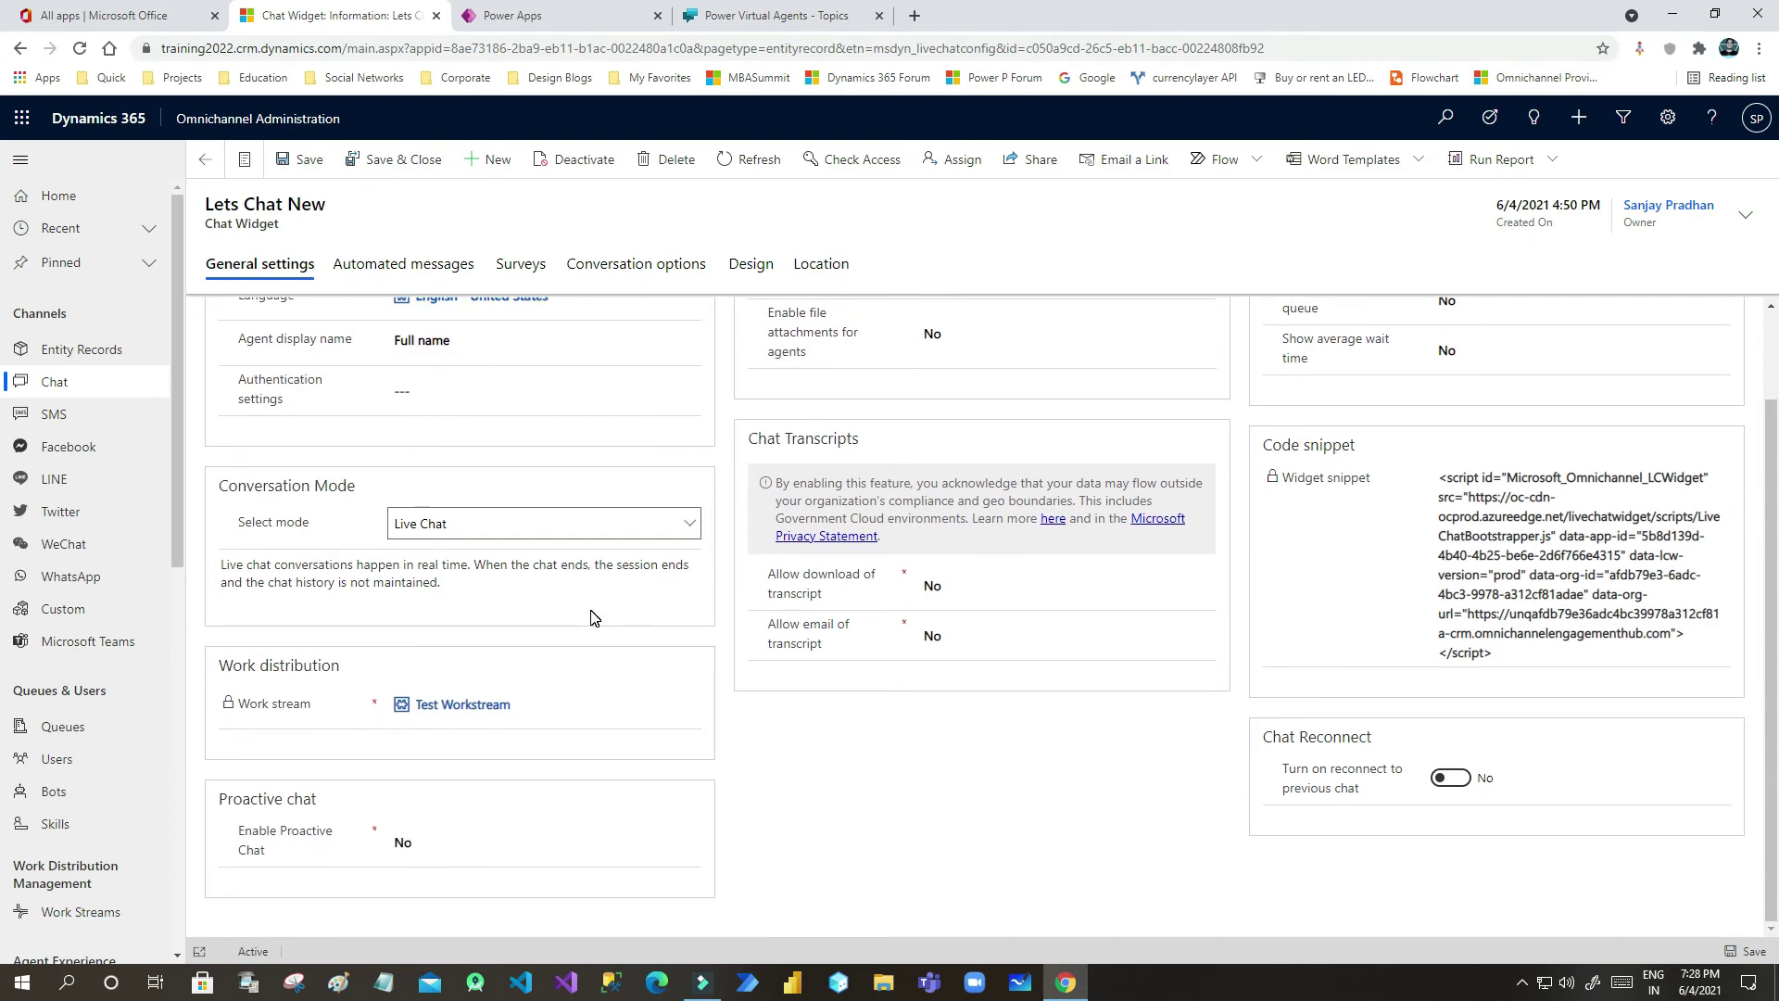
scroll(461, 719, "up", 1)
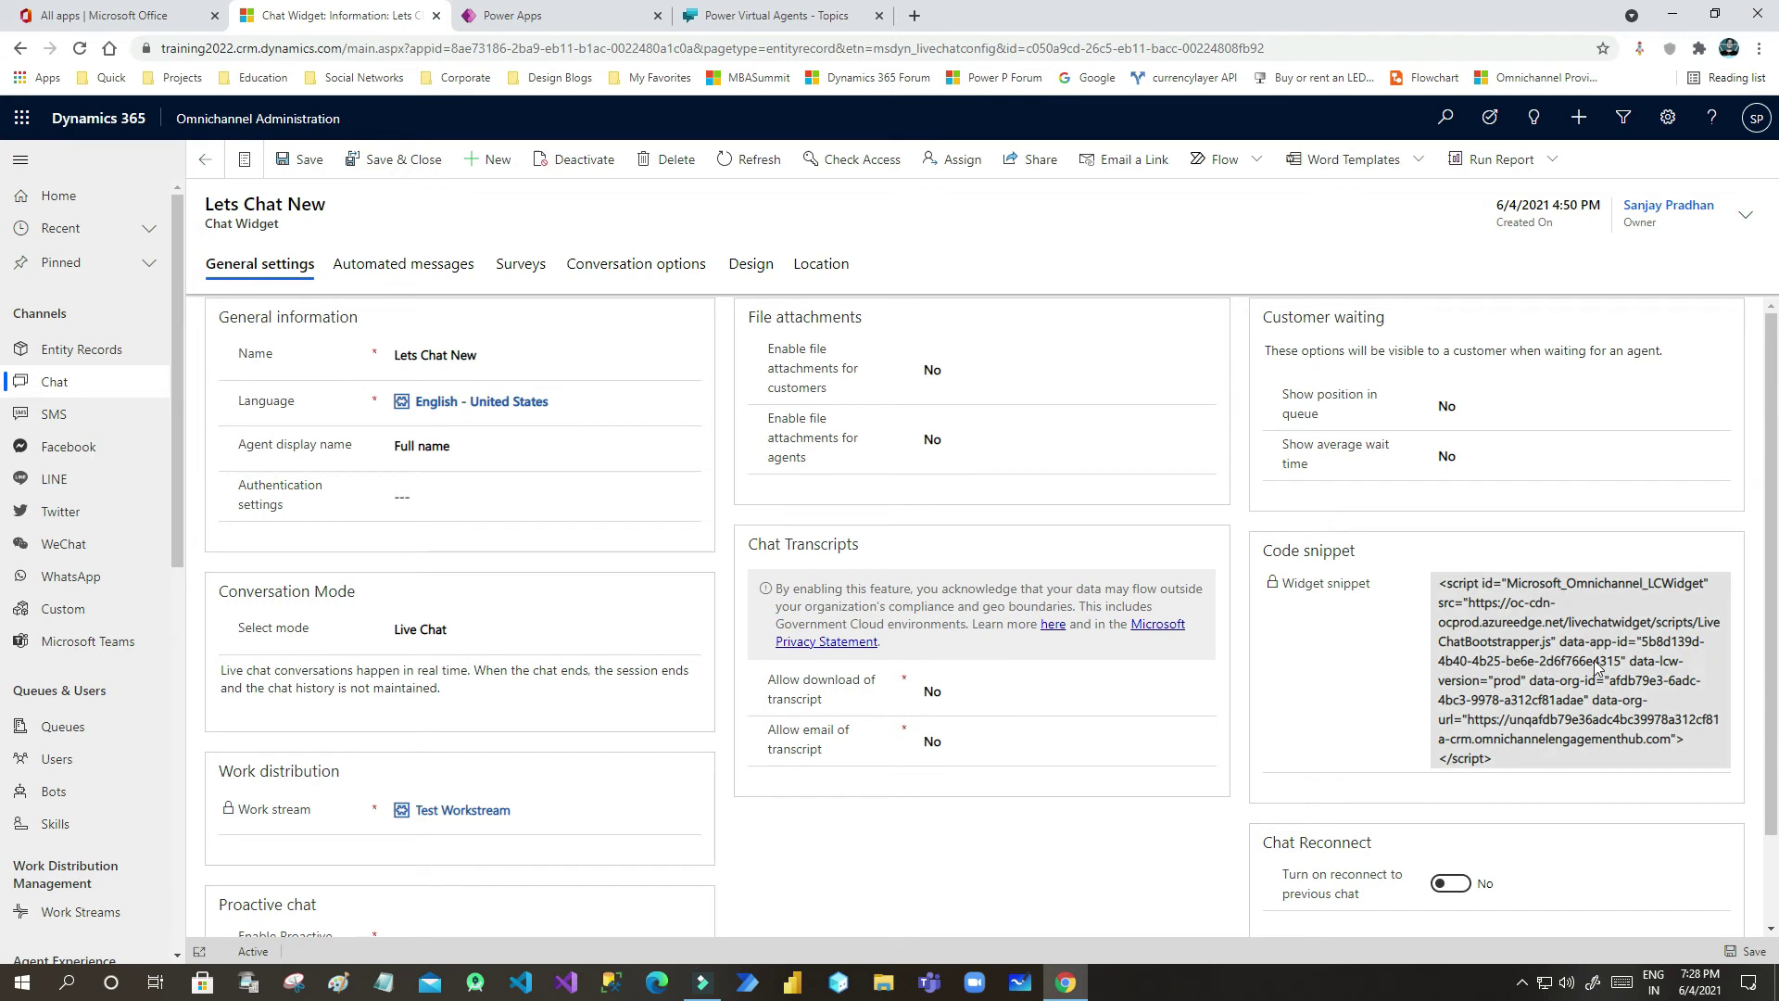
- Copy the full widget snippet code of the Lets Chat New chat widget
left_click_drag(1436, 581, 1506, 774)
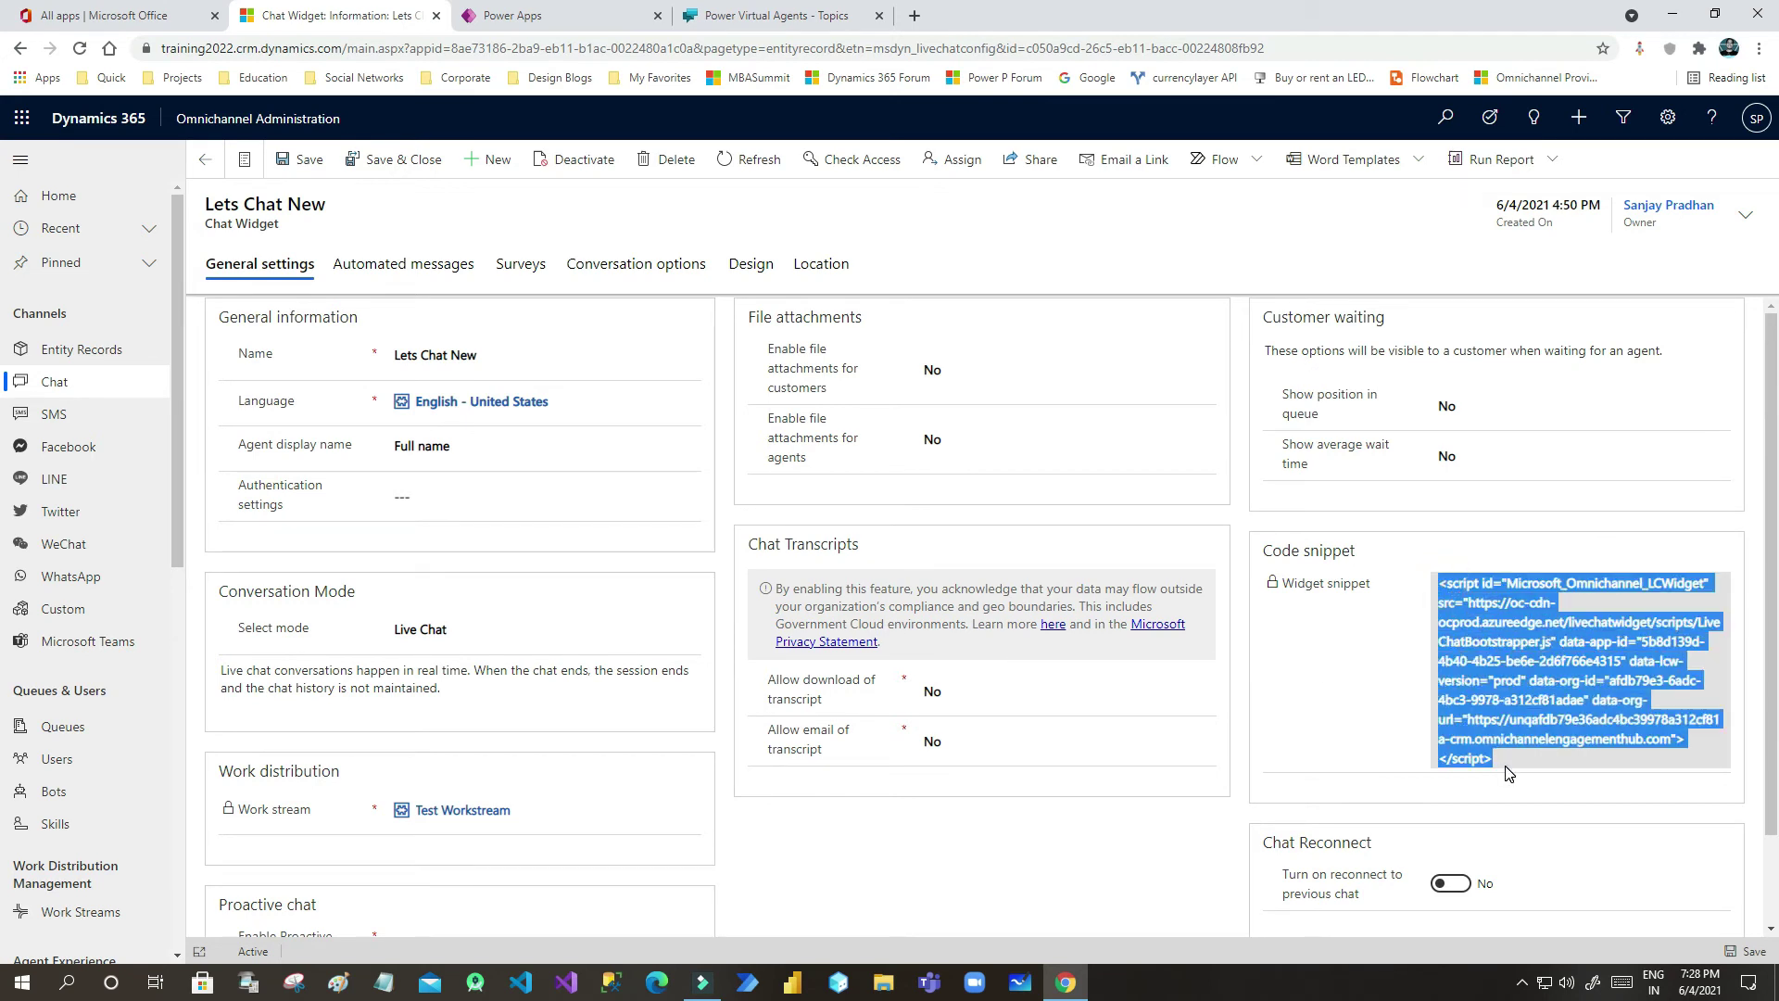
left_click(1504, 758)
left_click_drag(1437, 582, 1521, 754)
left_click(1525, 763)
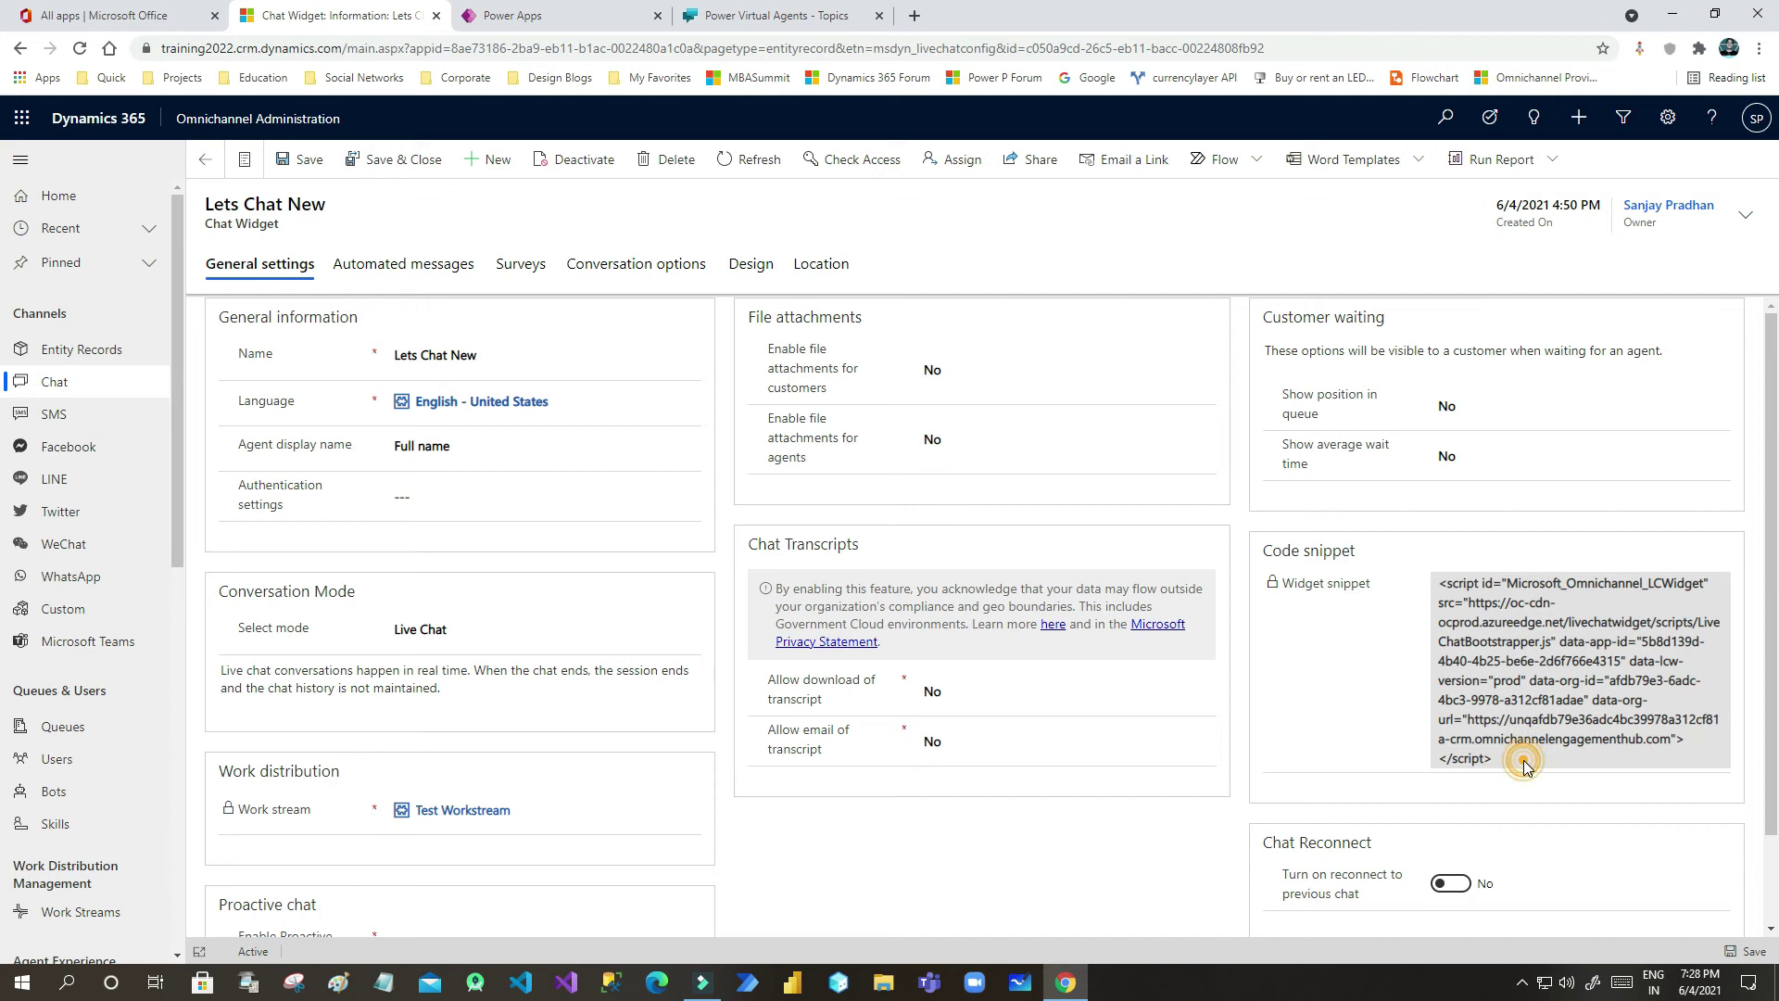
triple_click(1464, 603)
key("ctrl+c")
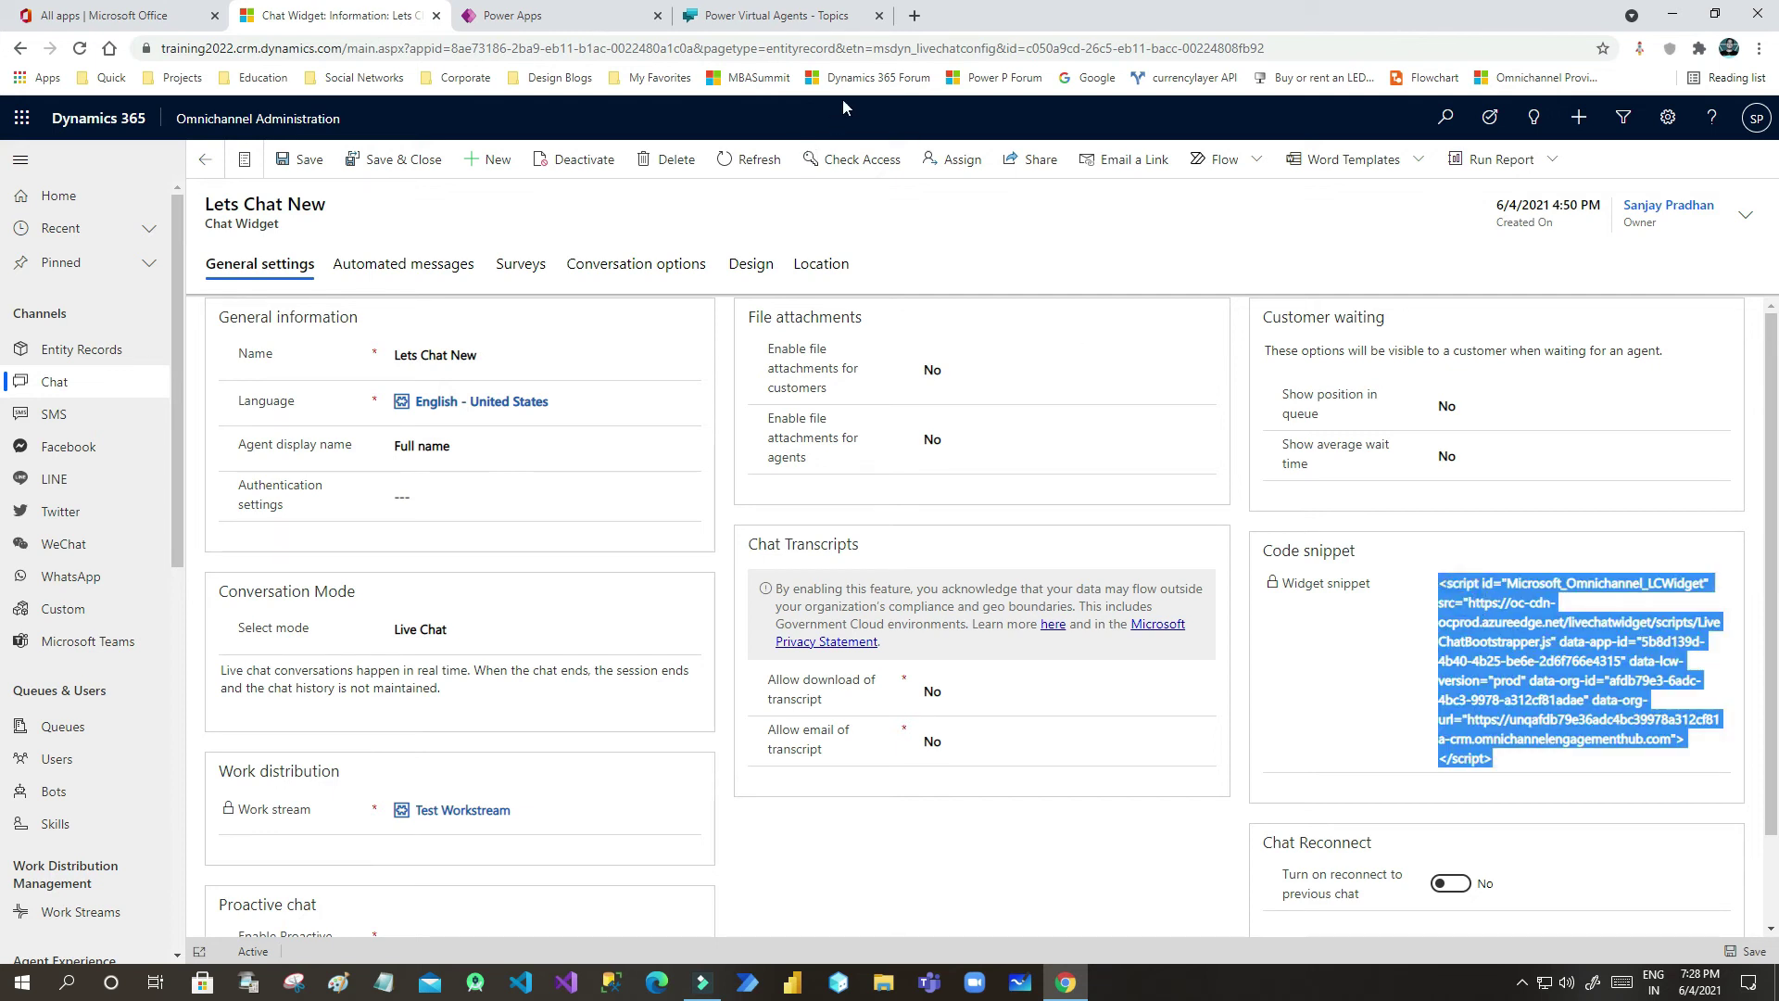
- Go to w3schools.com in a new browser tab, open its HTML Tryit Editor and close the W3Schools home page
left_click(915, 17)
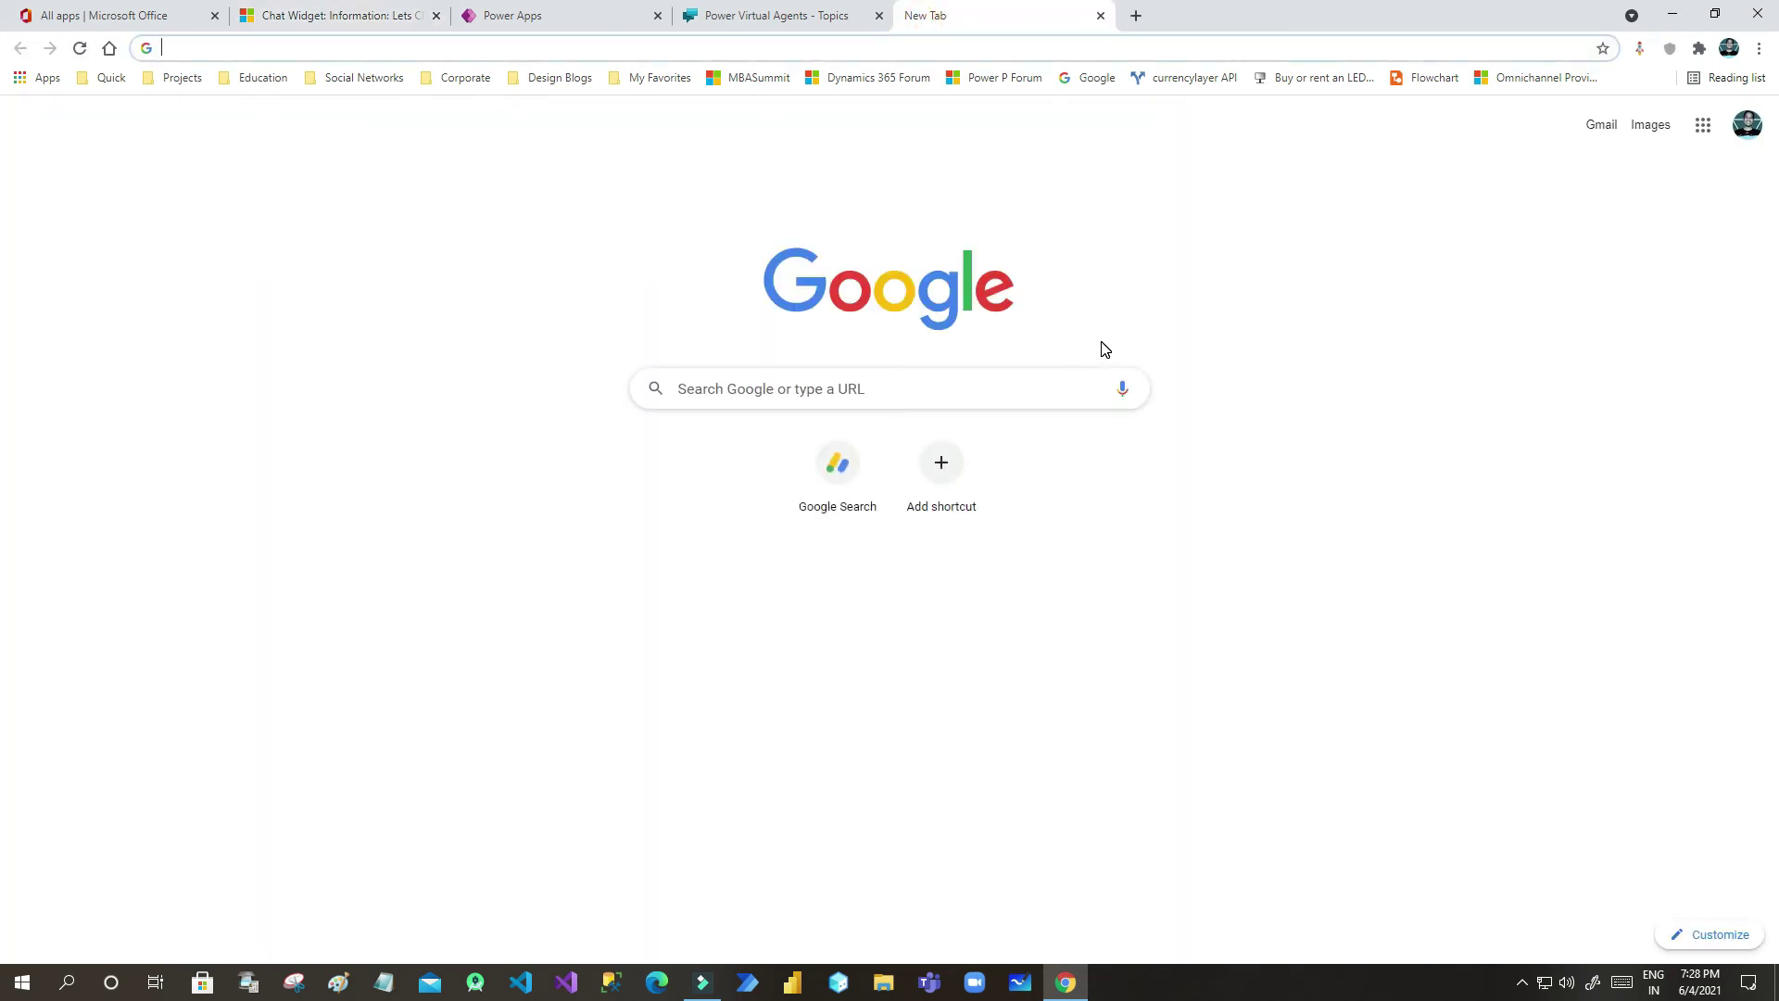
type("w3schools.com")
key("Return")
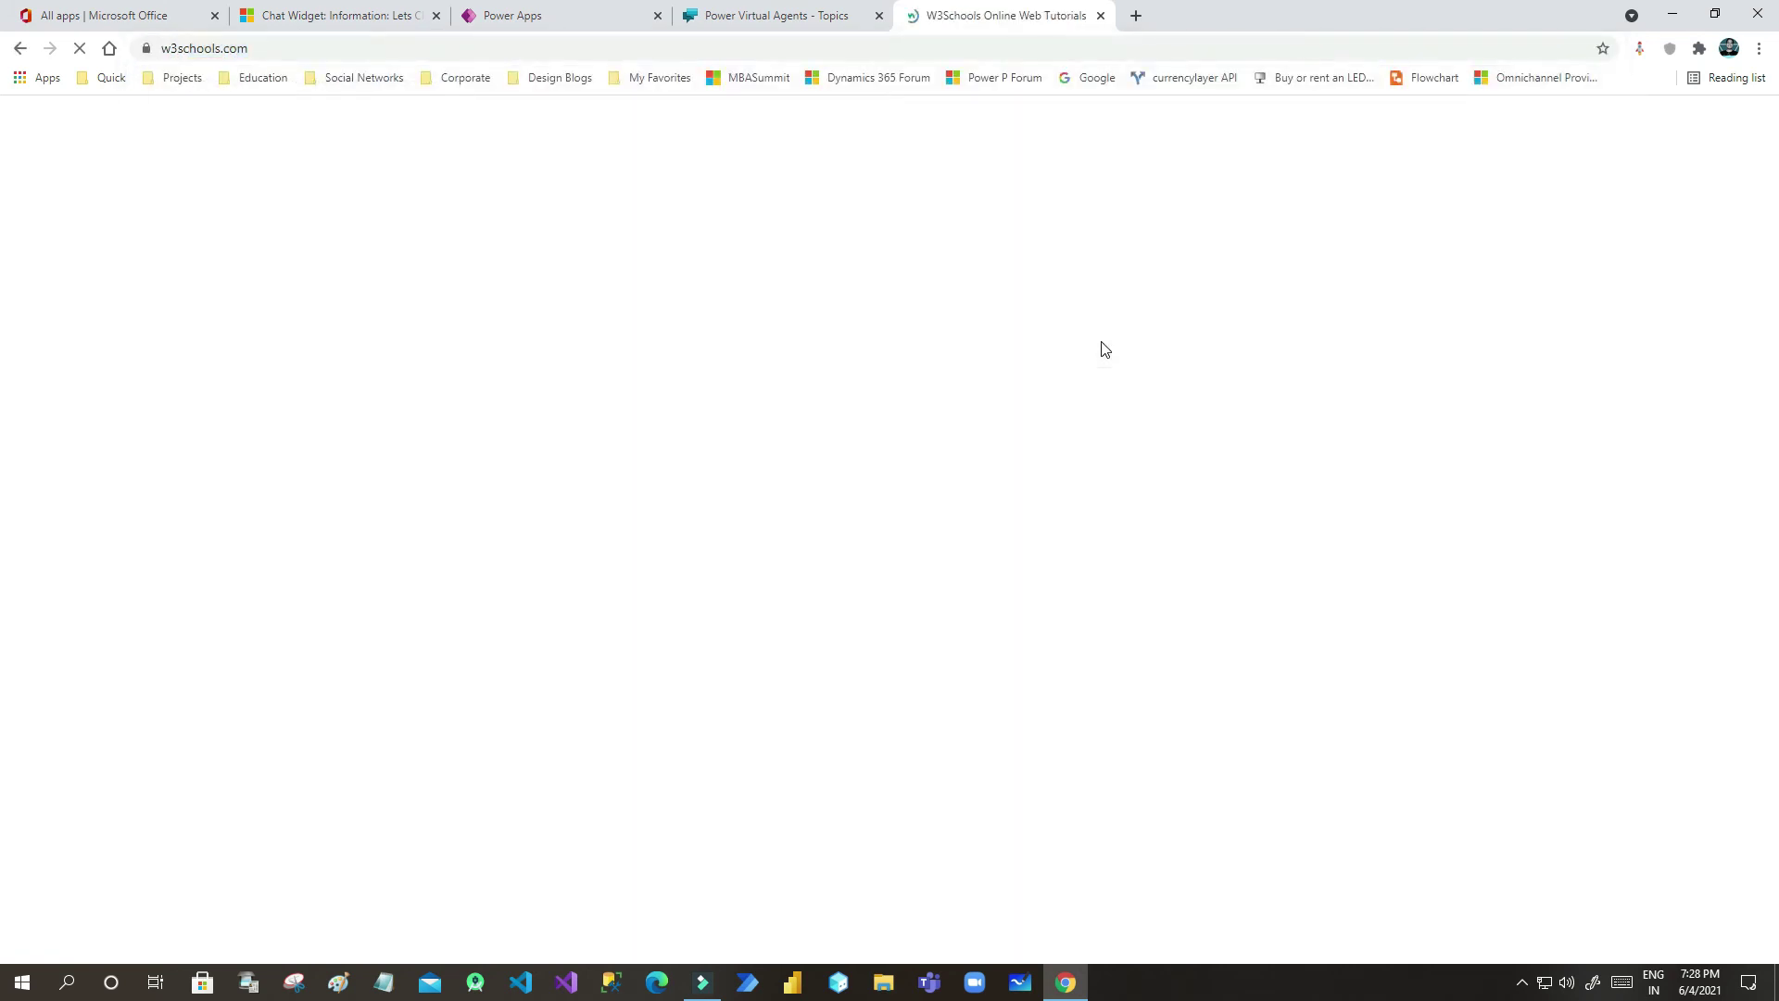
left_click(1029, 560)
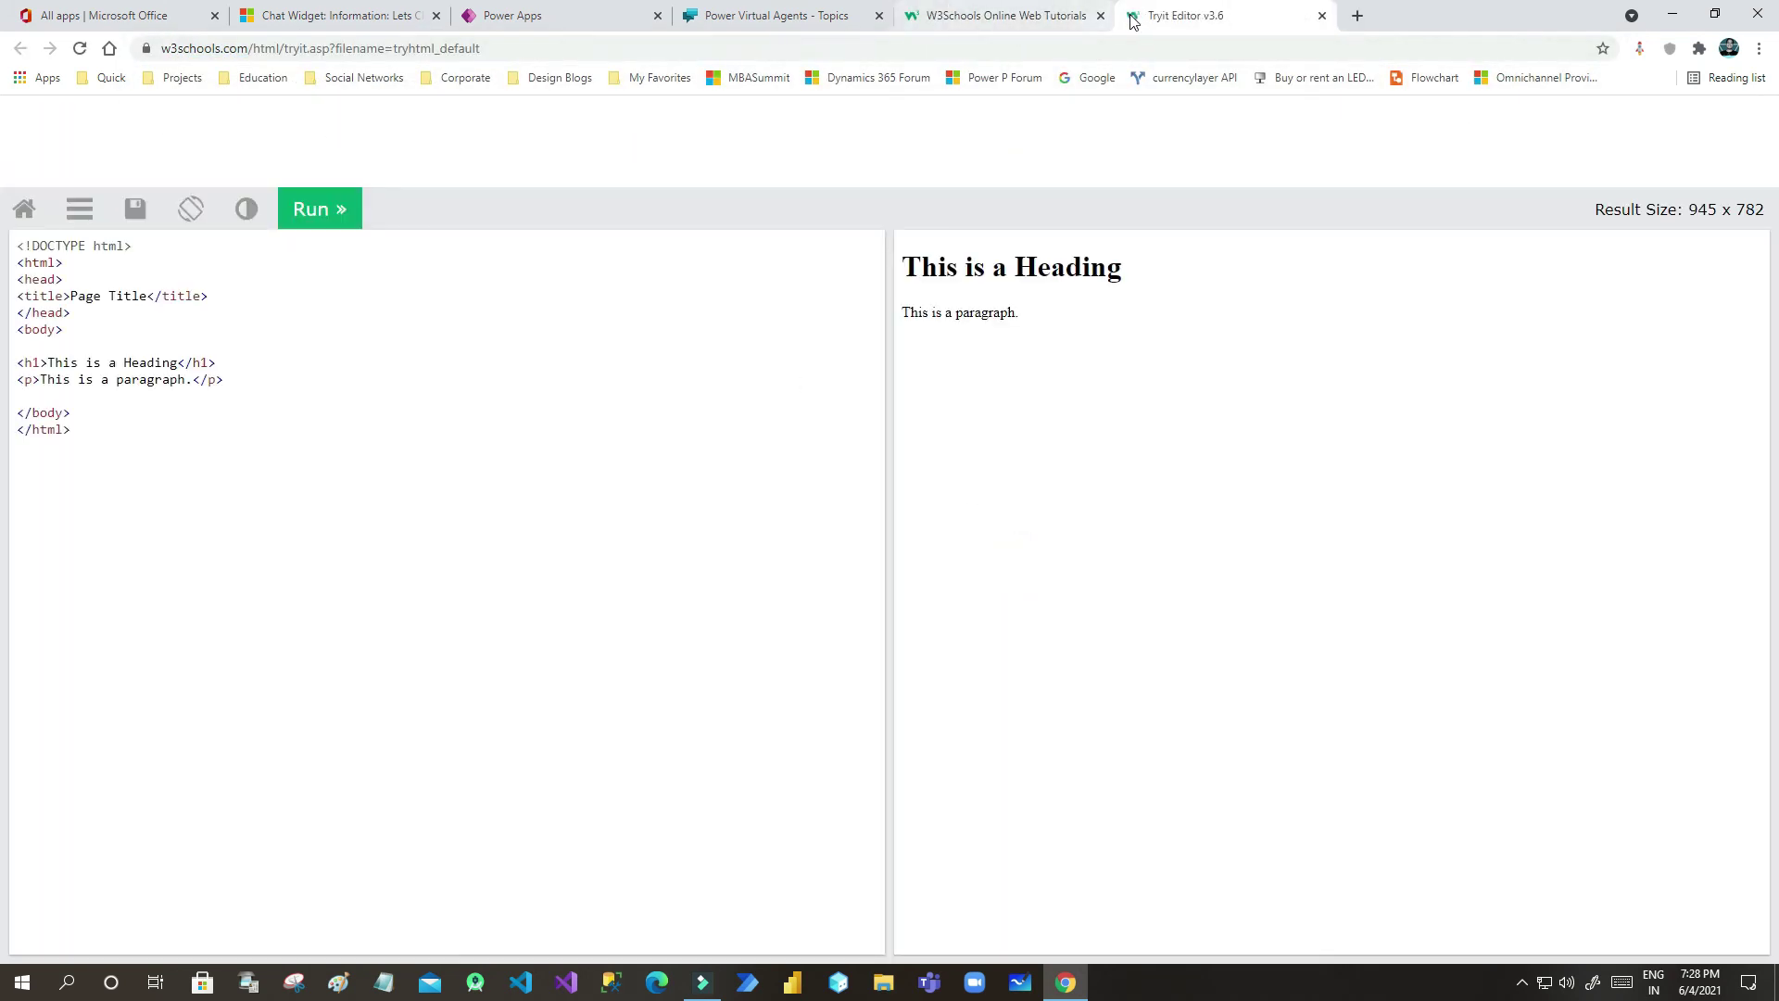
left_click(1101, 16)
- Paste the widget script below the page title in the HTML head, run the code and widen the result pane
left_click(212, 295)
key("Return")
key("ctrl+v")
left_click(324, 223)
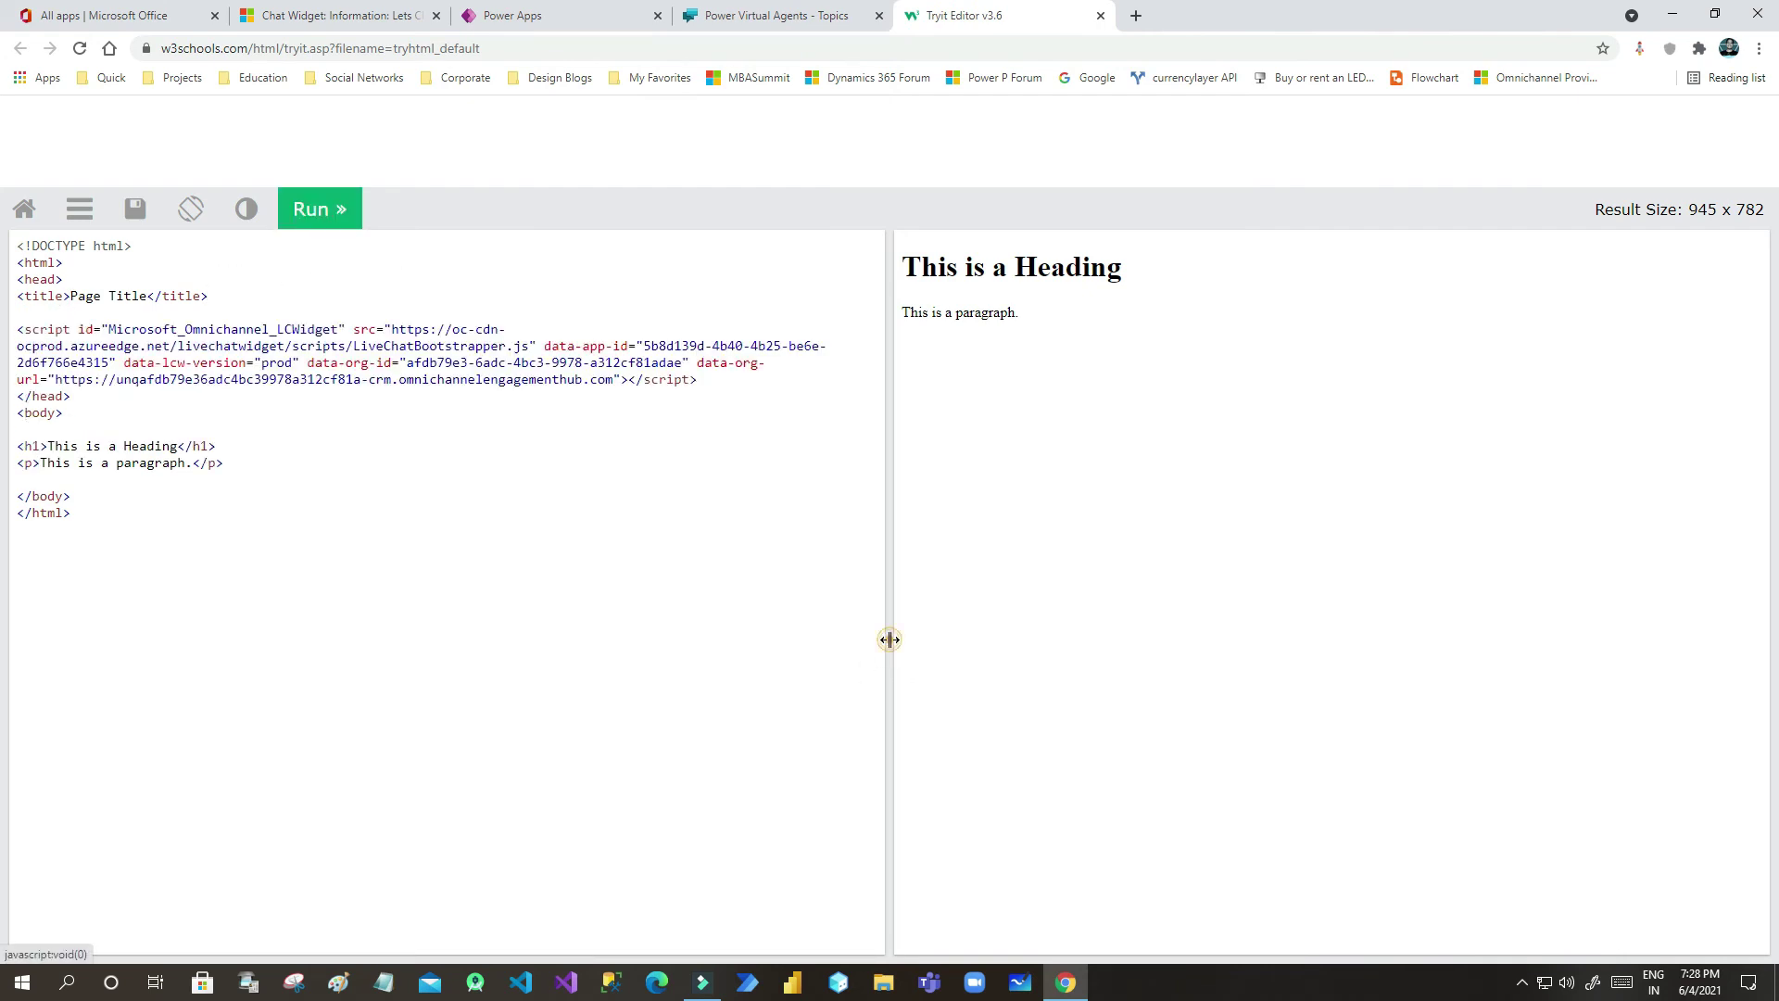
left_click_drag(890, 639, 658, 640)
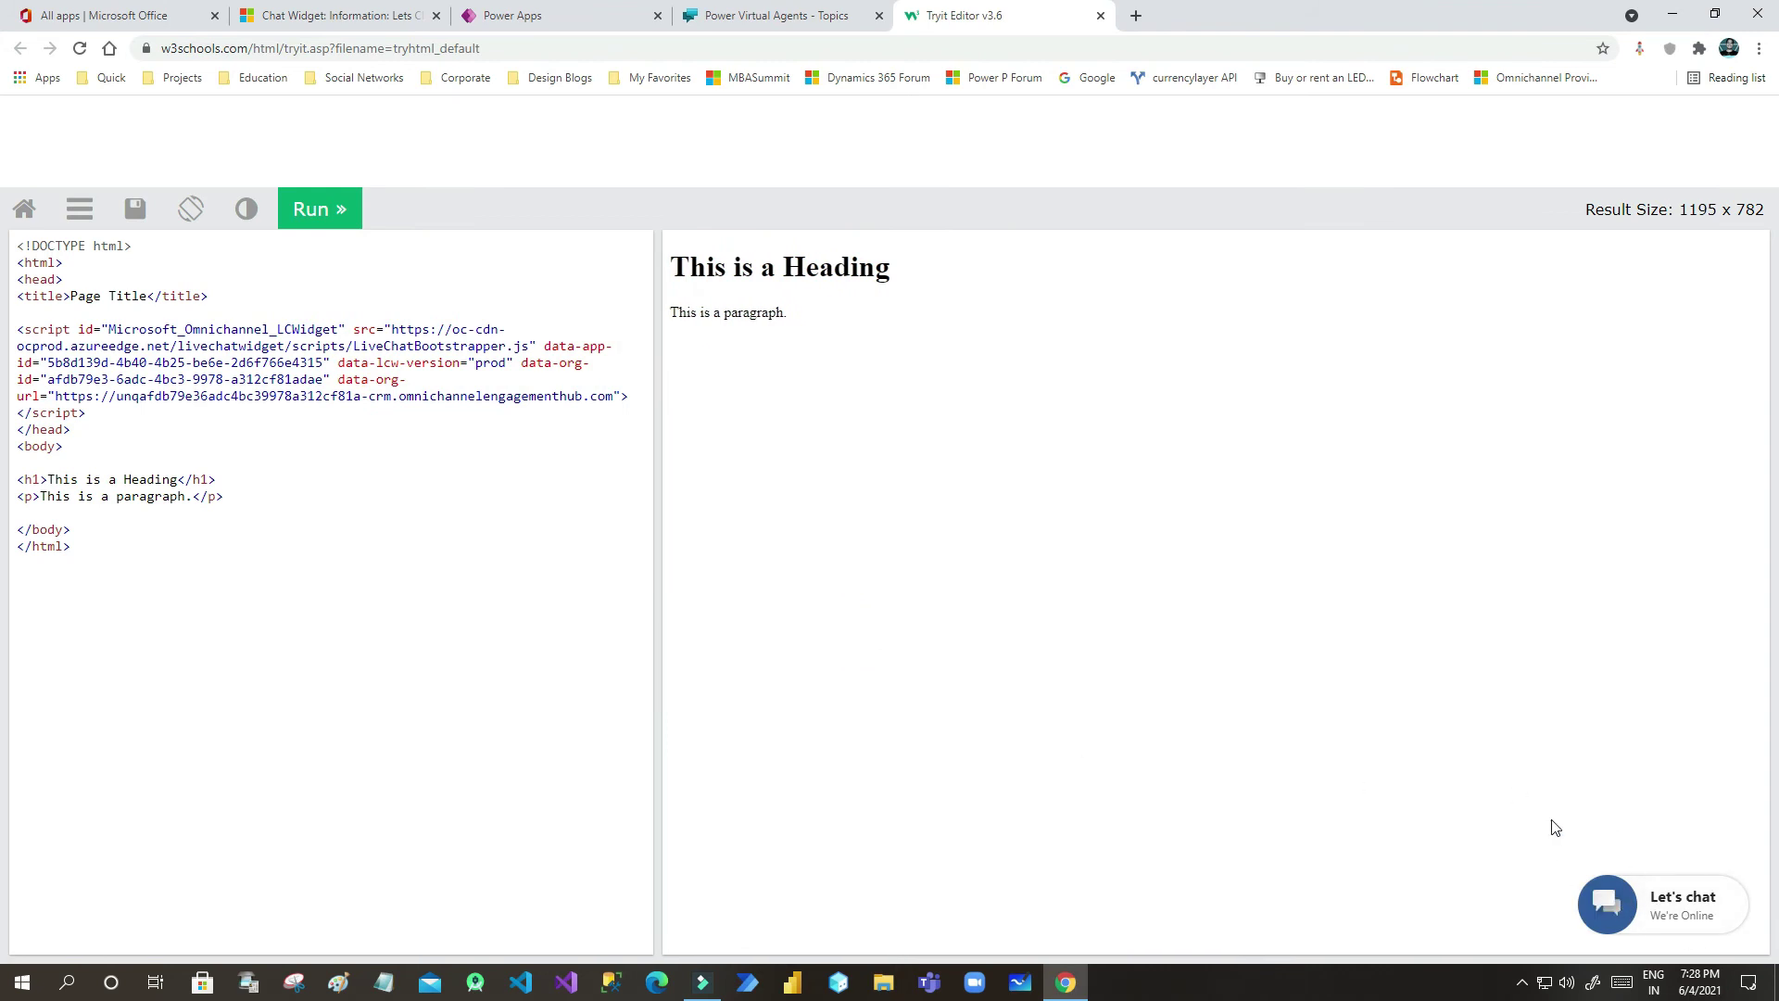
- Enlarge the page, start a conversation in the Let's chat widget and enter the customer's first name as the message
key("ctrl+plus")
key("ctrl+plus")
key("ctrl+plus")
key("ctrl+plus")
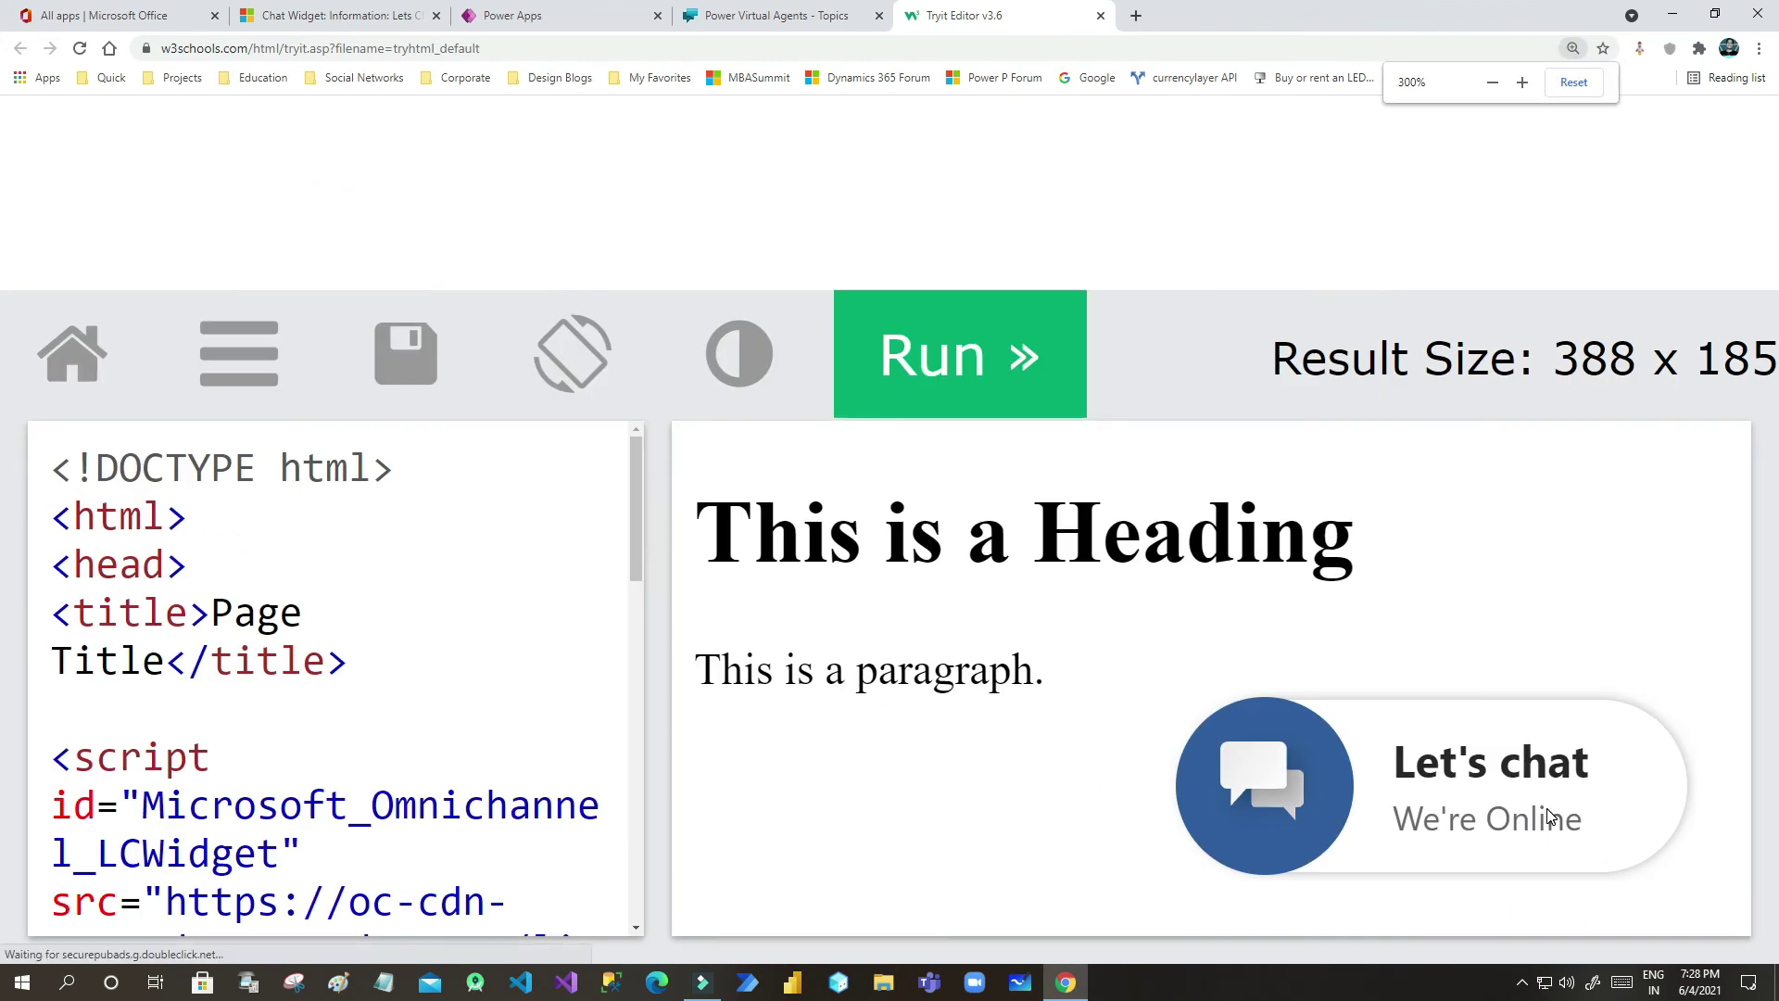
key("ctrl+minus")
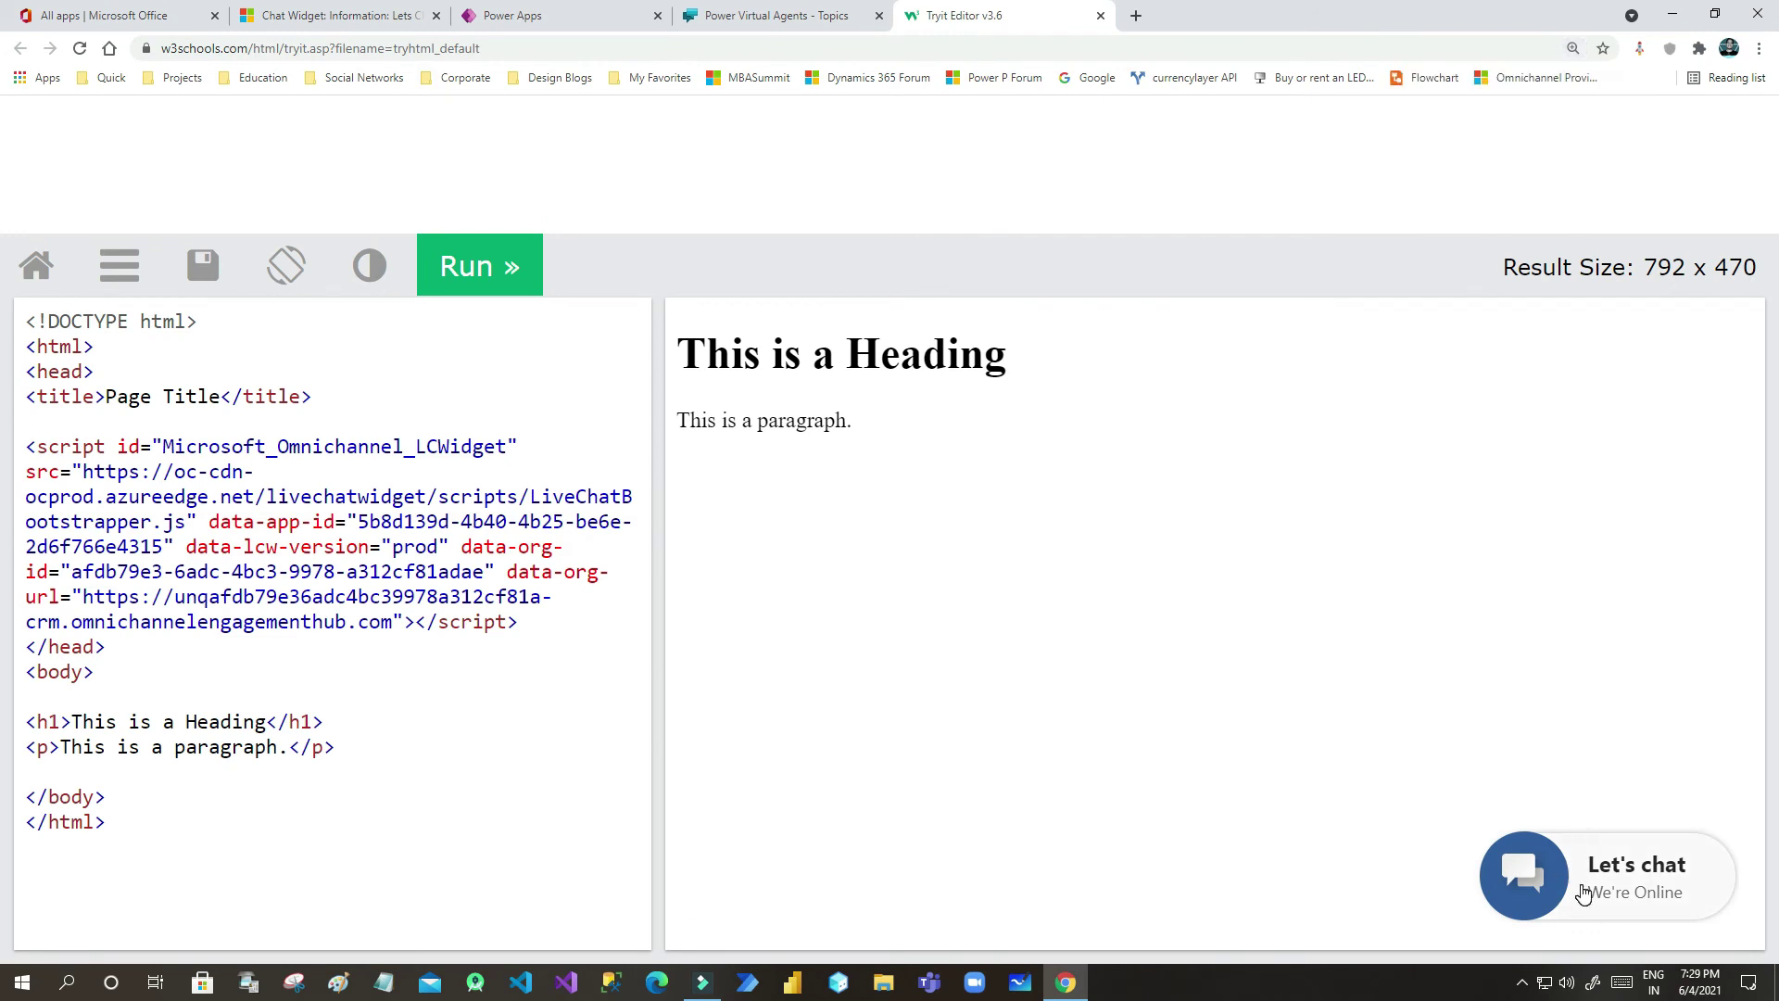
key("ctrl+minus")
left_click(1588, 862)
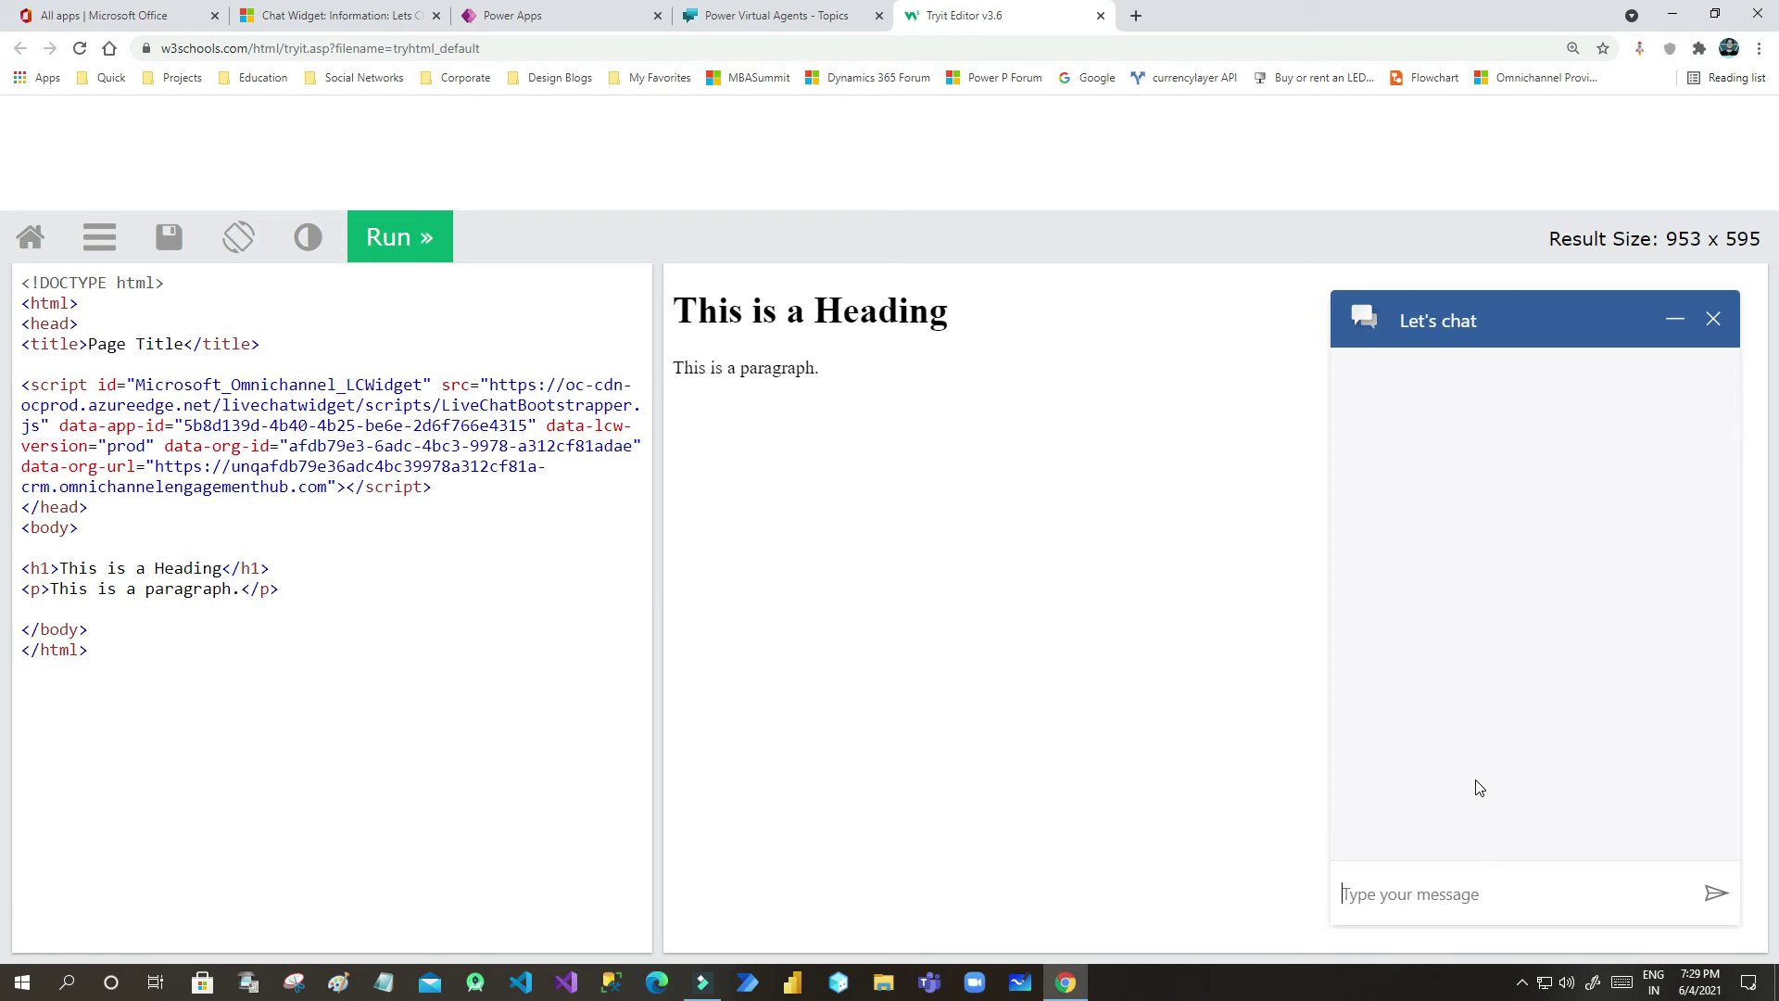
left_click(1442, 899)
type("Sanjay")
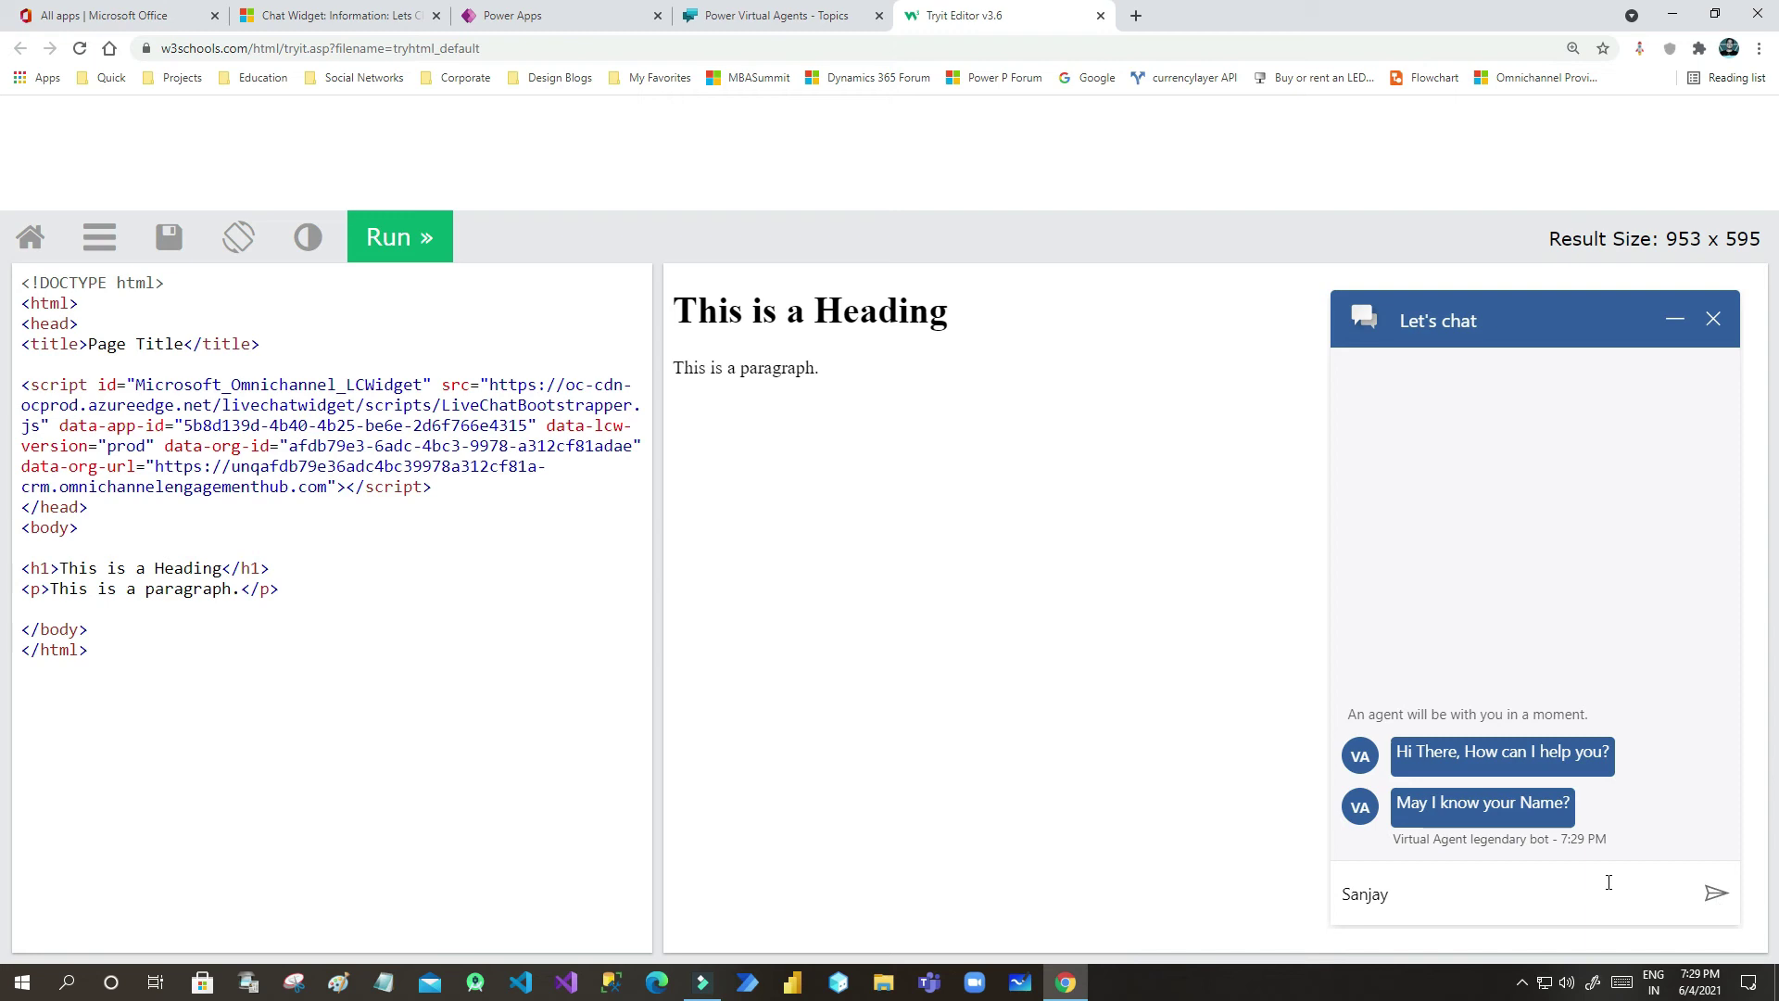
- Open the Omnichannel for Customer Service app, look over the agent dashboard's work items and return to the Tryit Editor chat
left_click(329, 16)
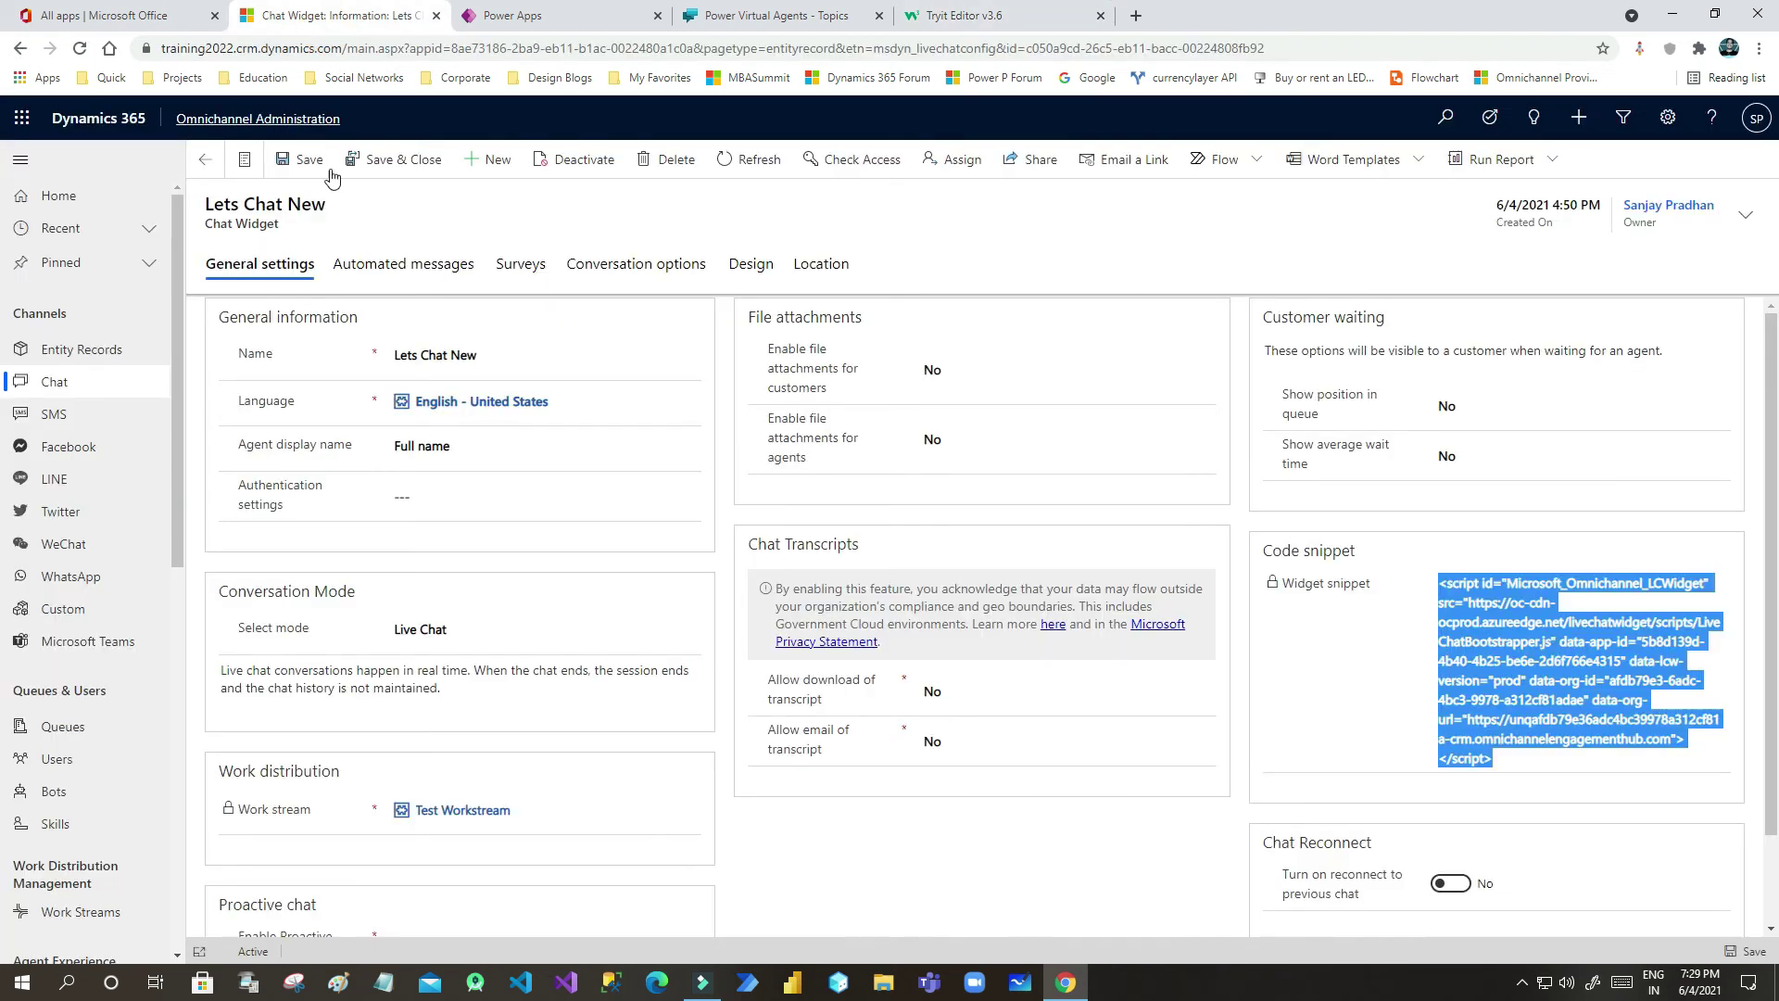
left_click(253, 118)
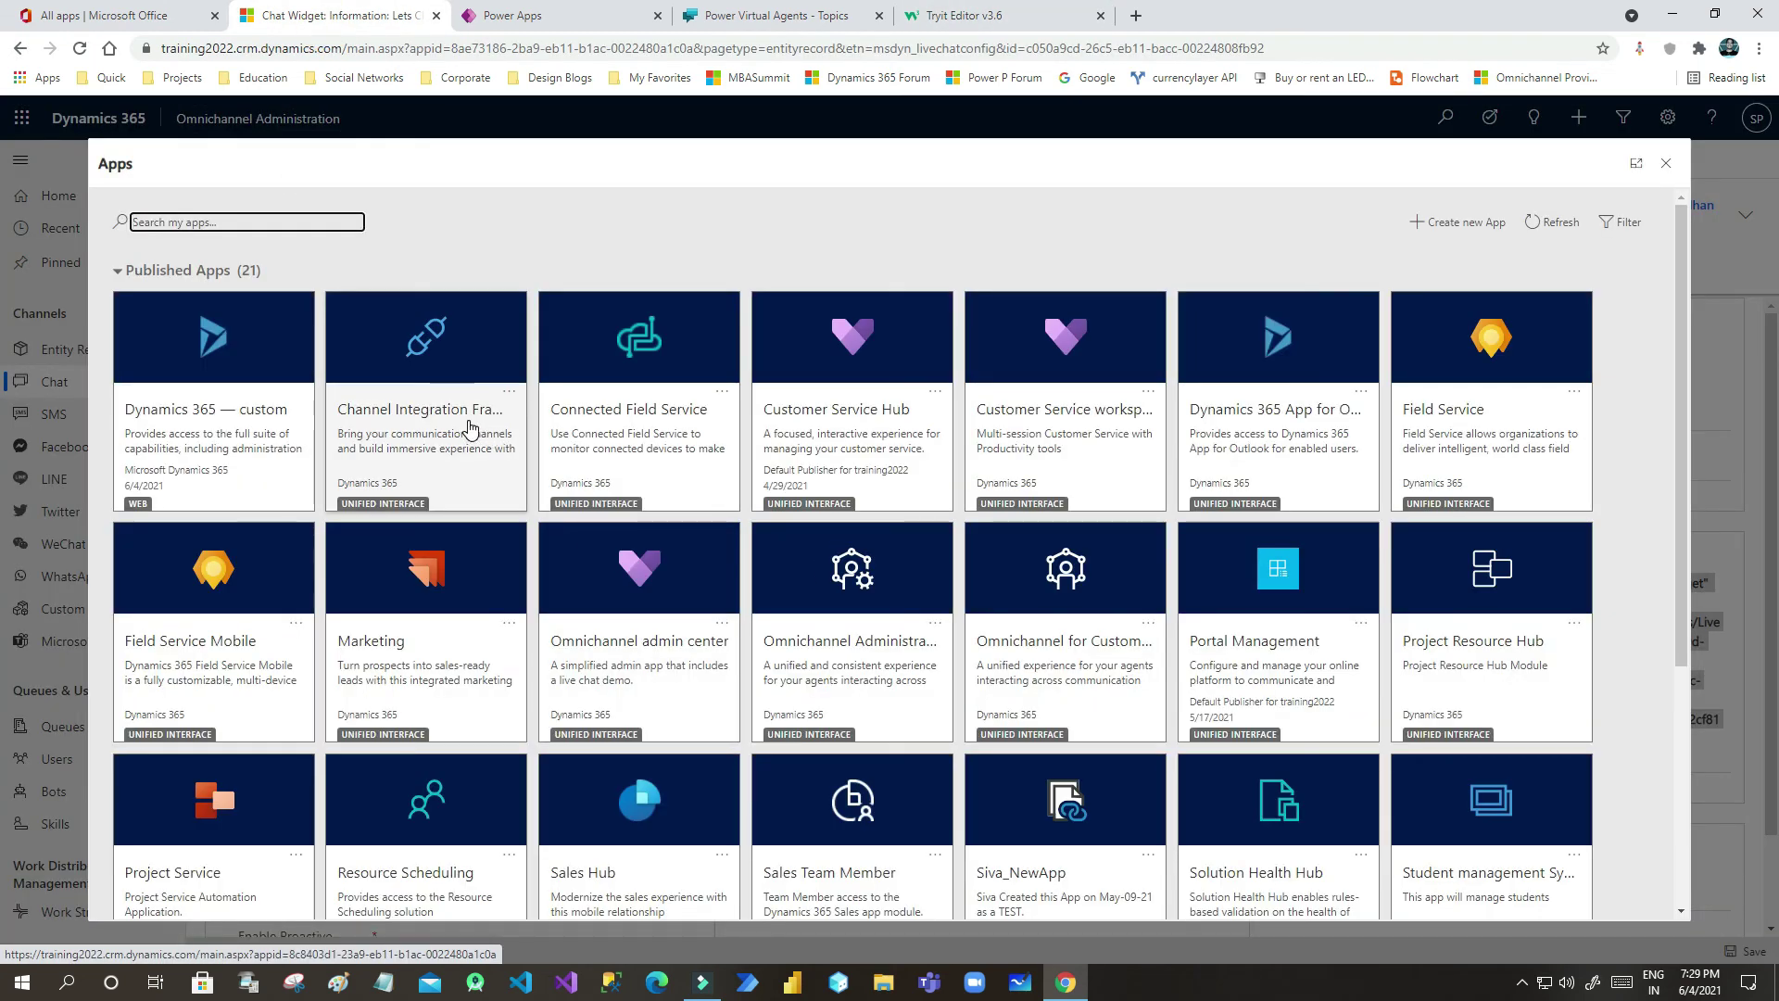
left_click(1103, 604)
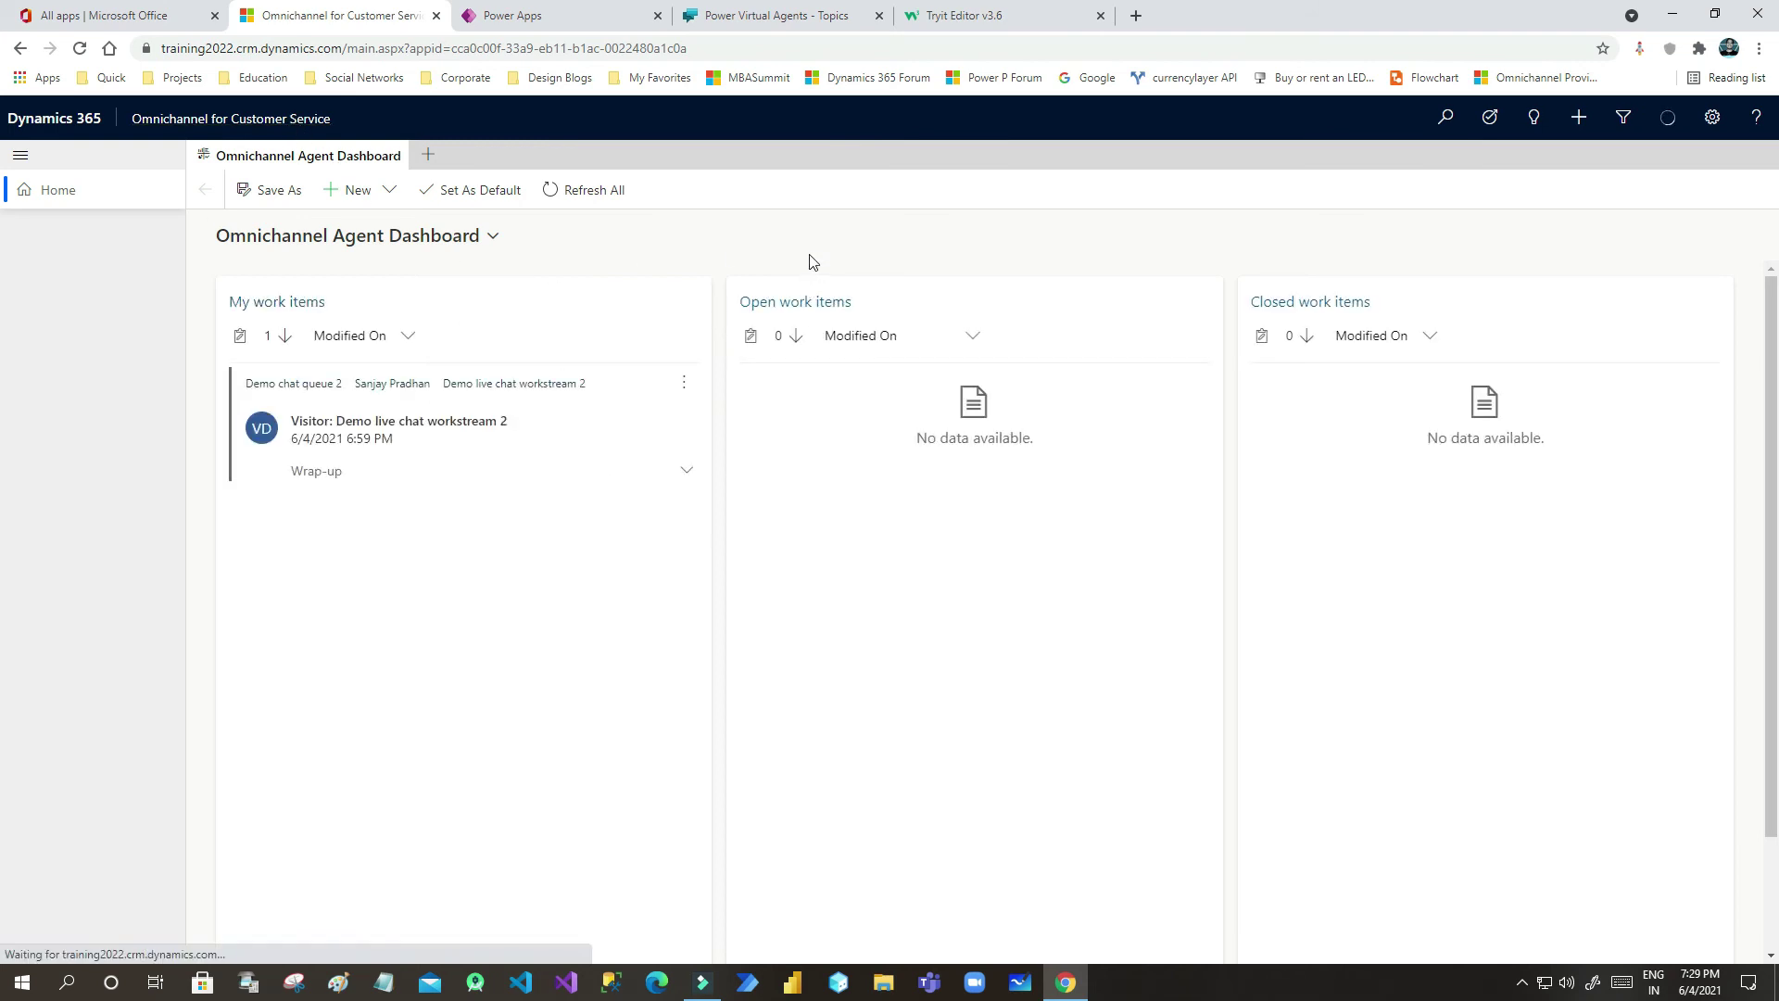
left_click(407, 436)
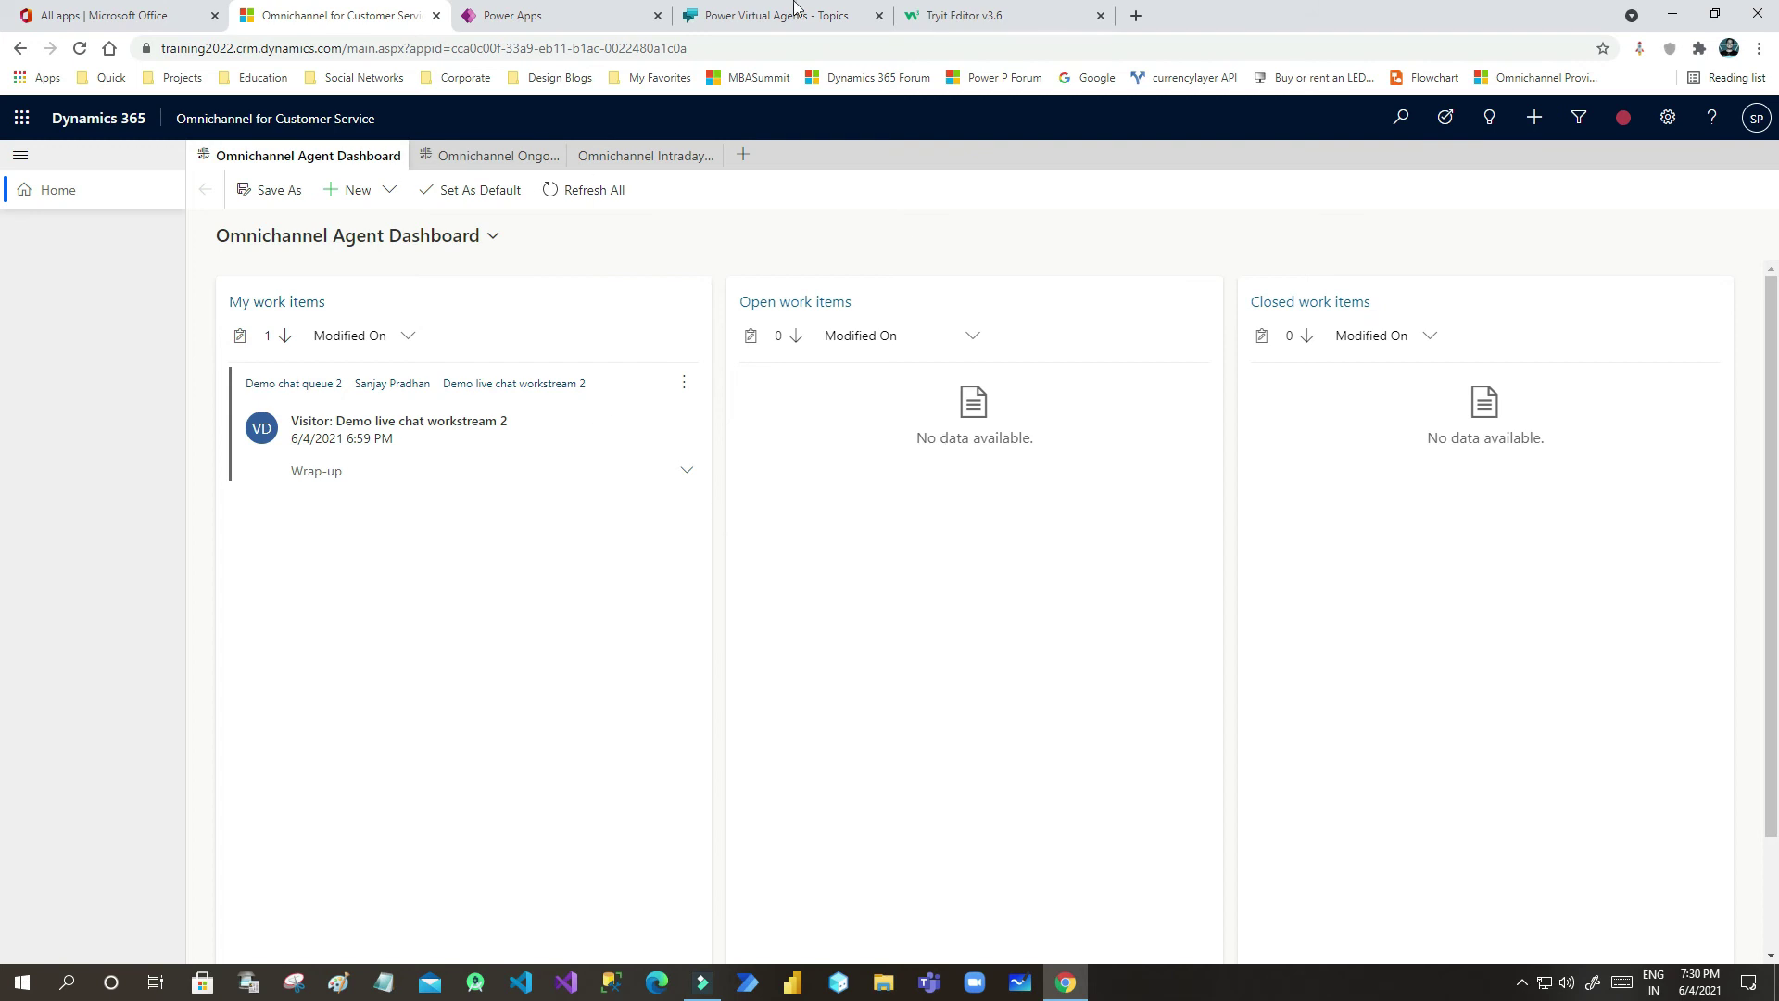
left_click(985, 14)
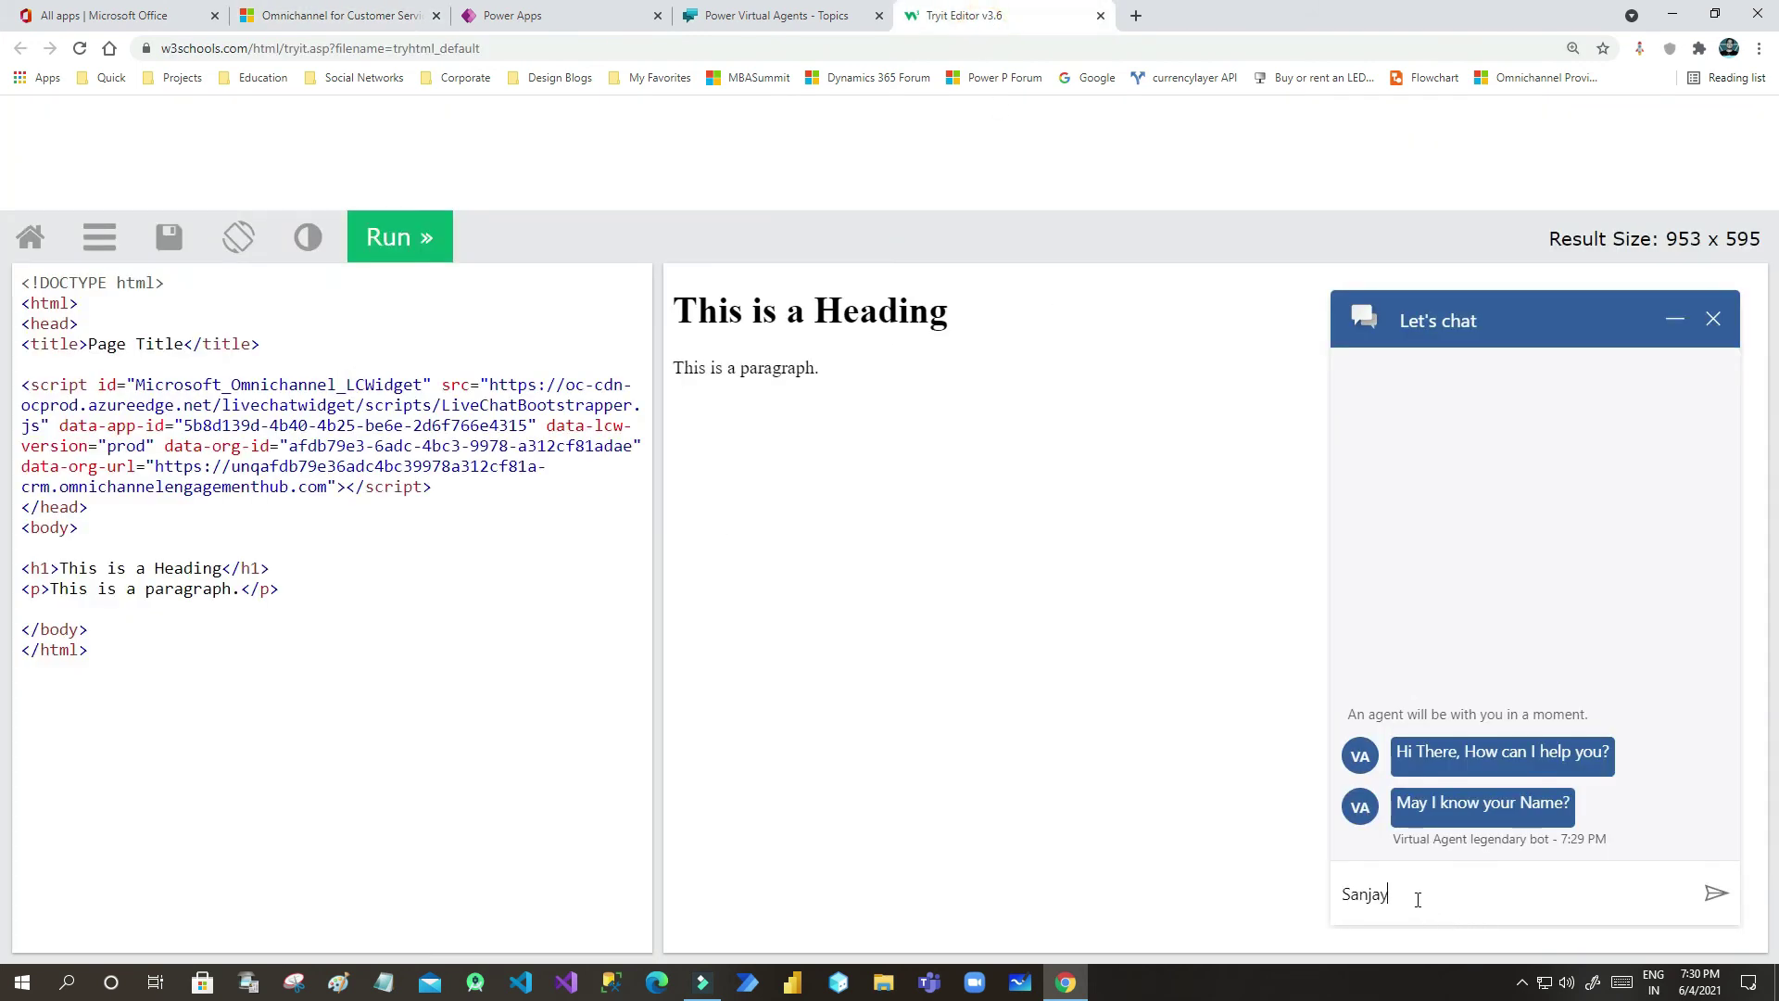
- Send the customer's first name in the Let's chat widget and choose the bot's Opportunity Status option
left_click(1715, 894)
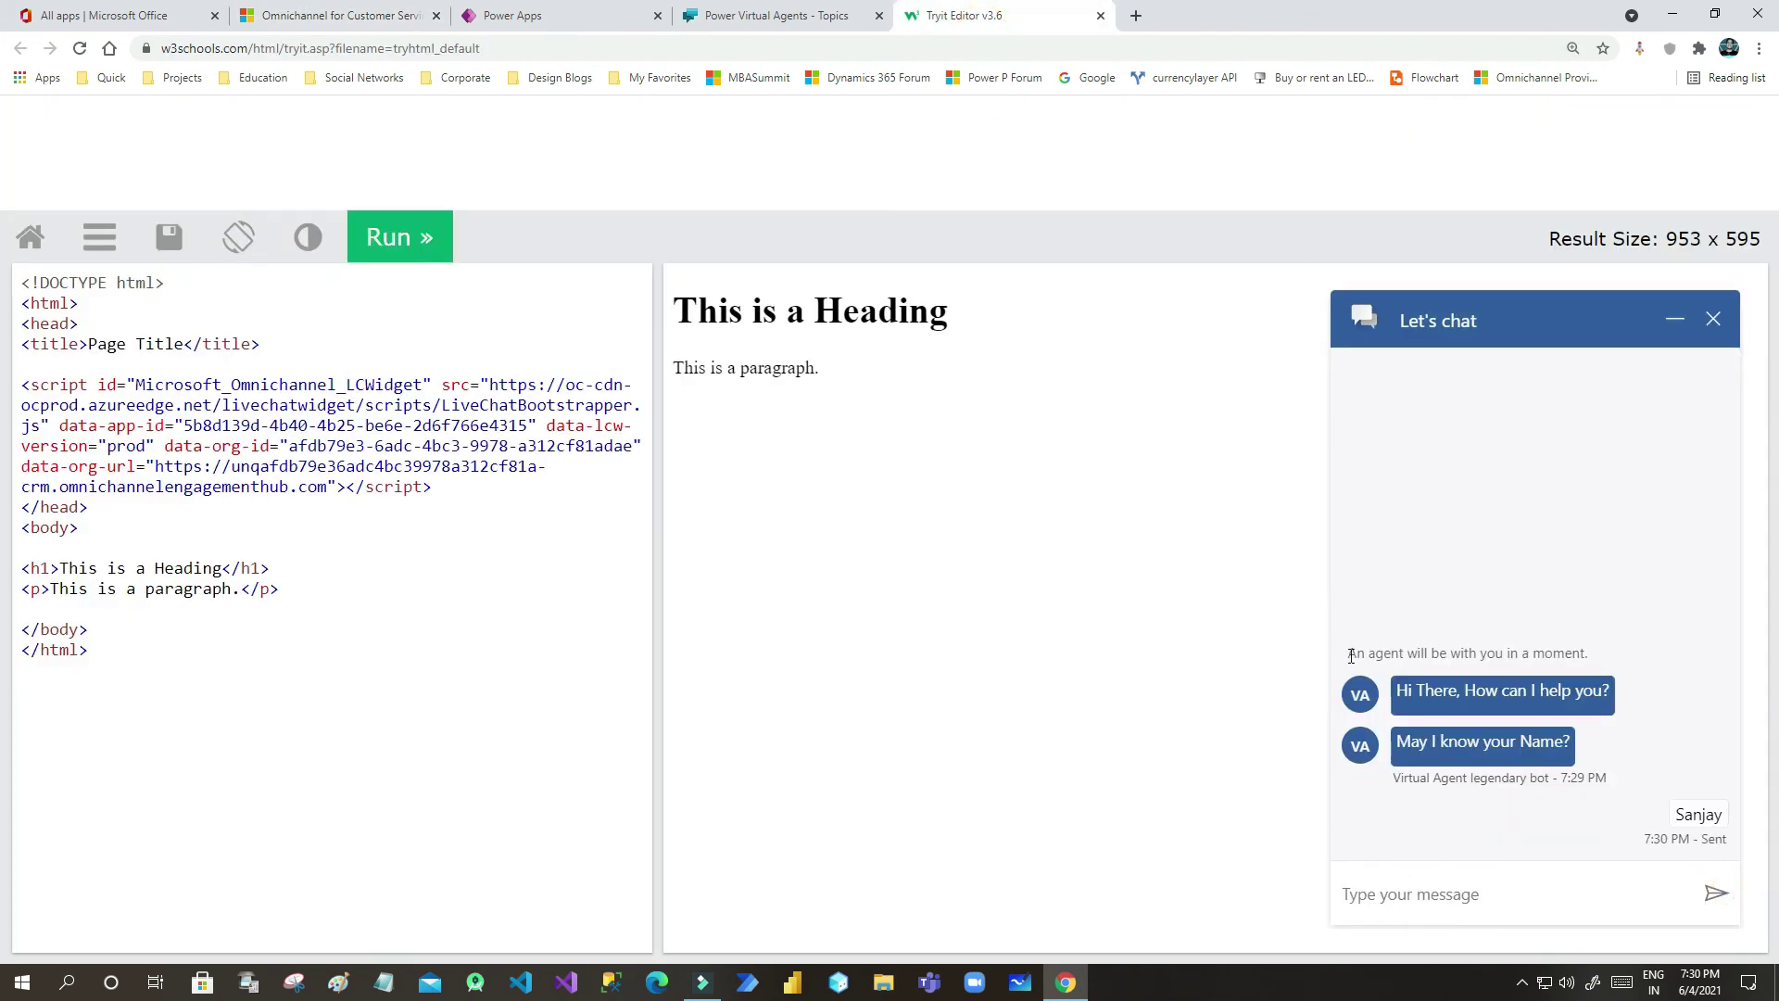
key("ctrl+minus")
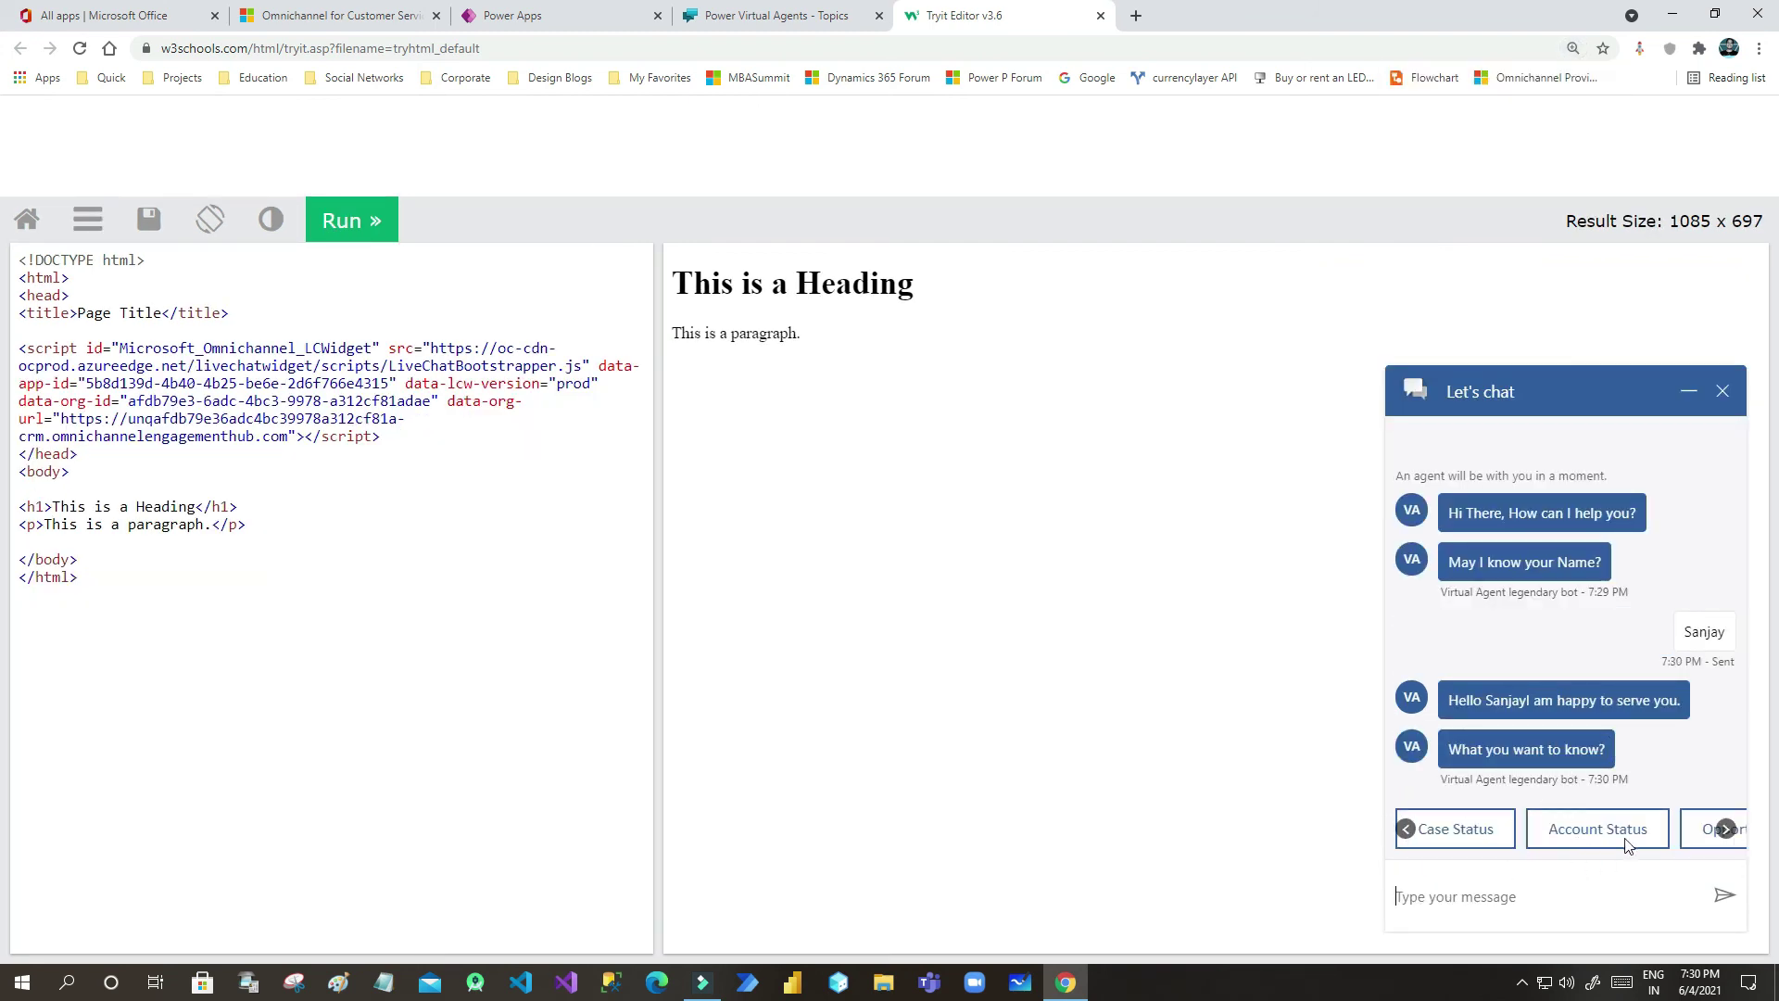
left_click(1724, 829)
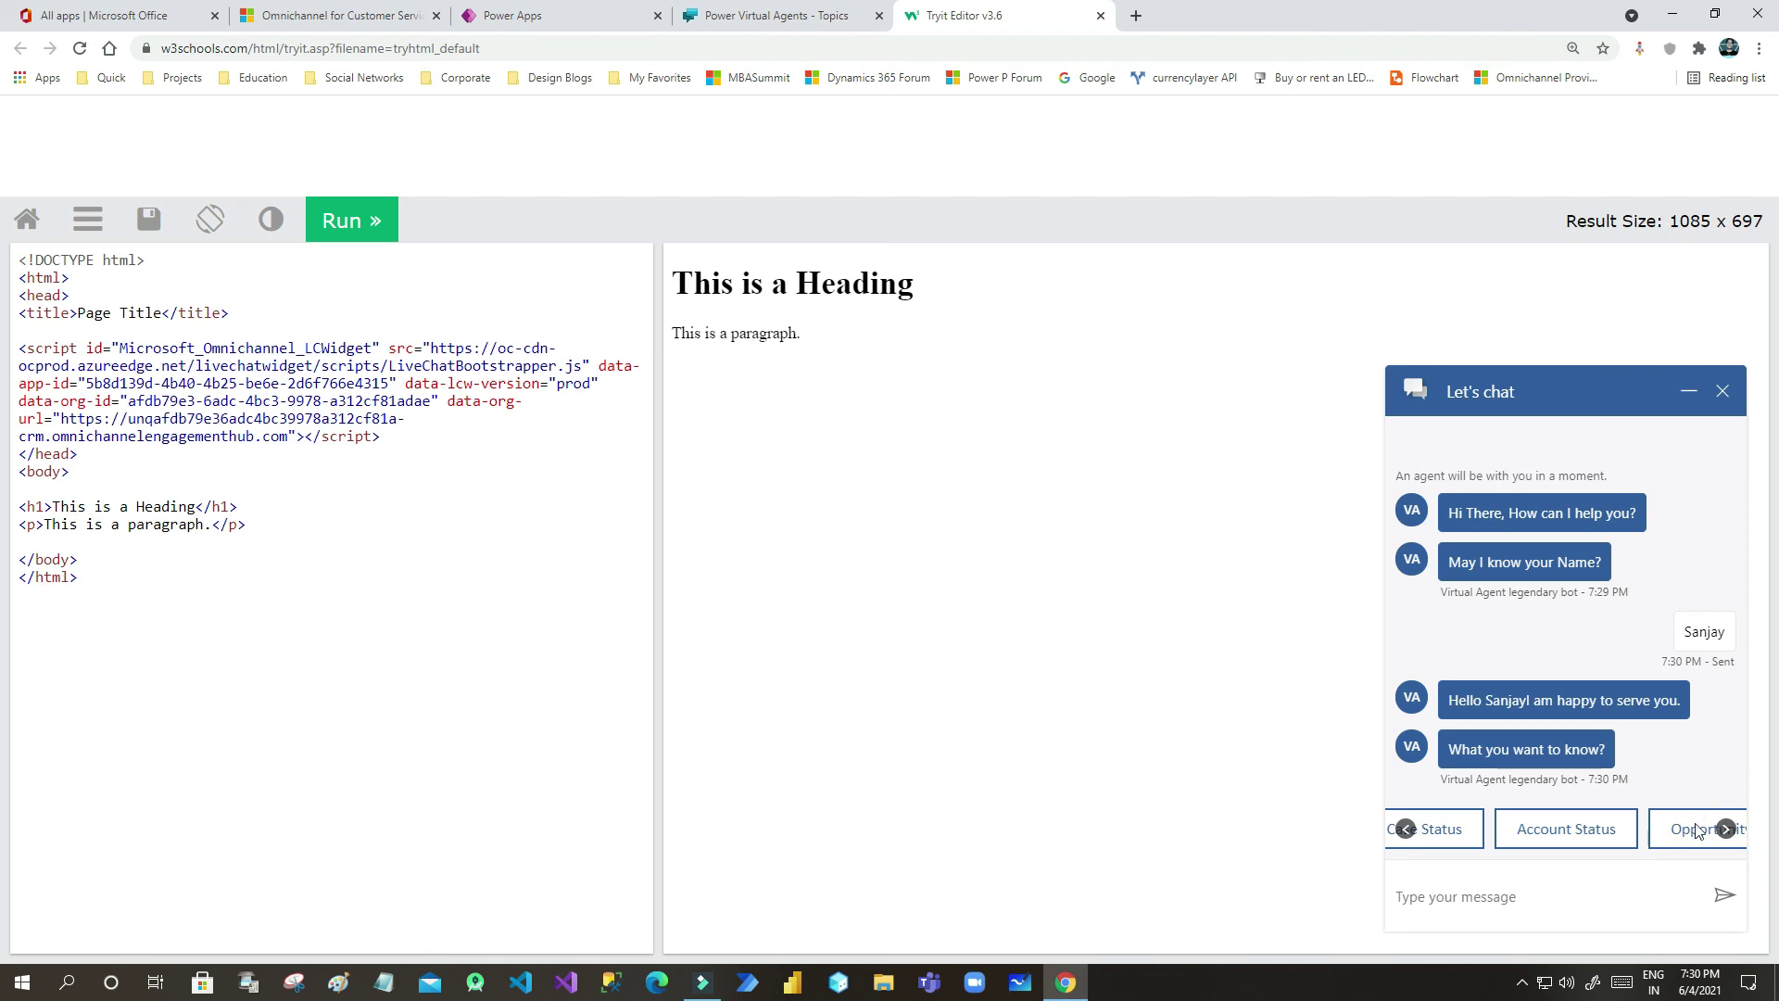
left_click(1725, 830)
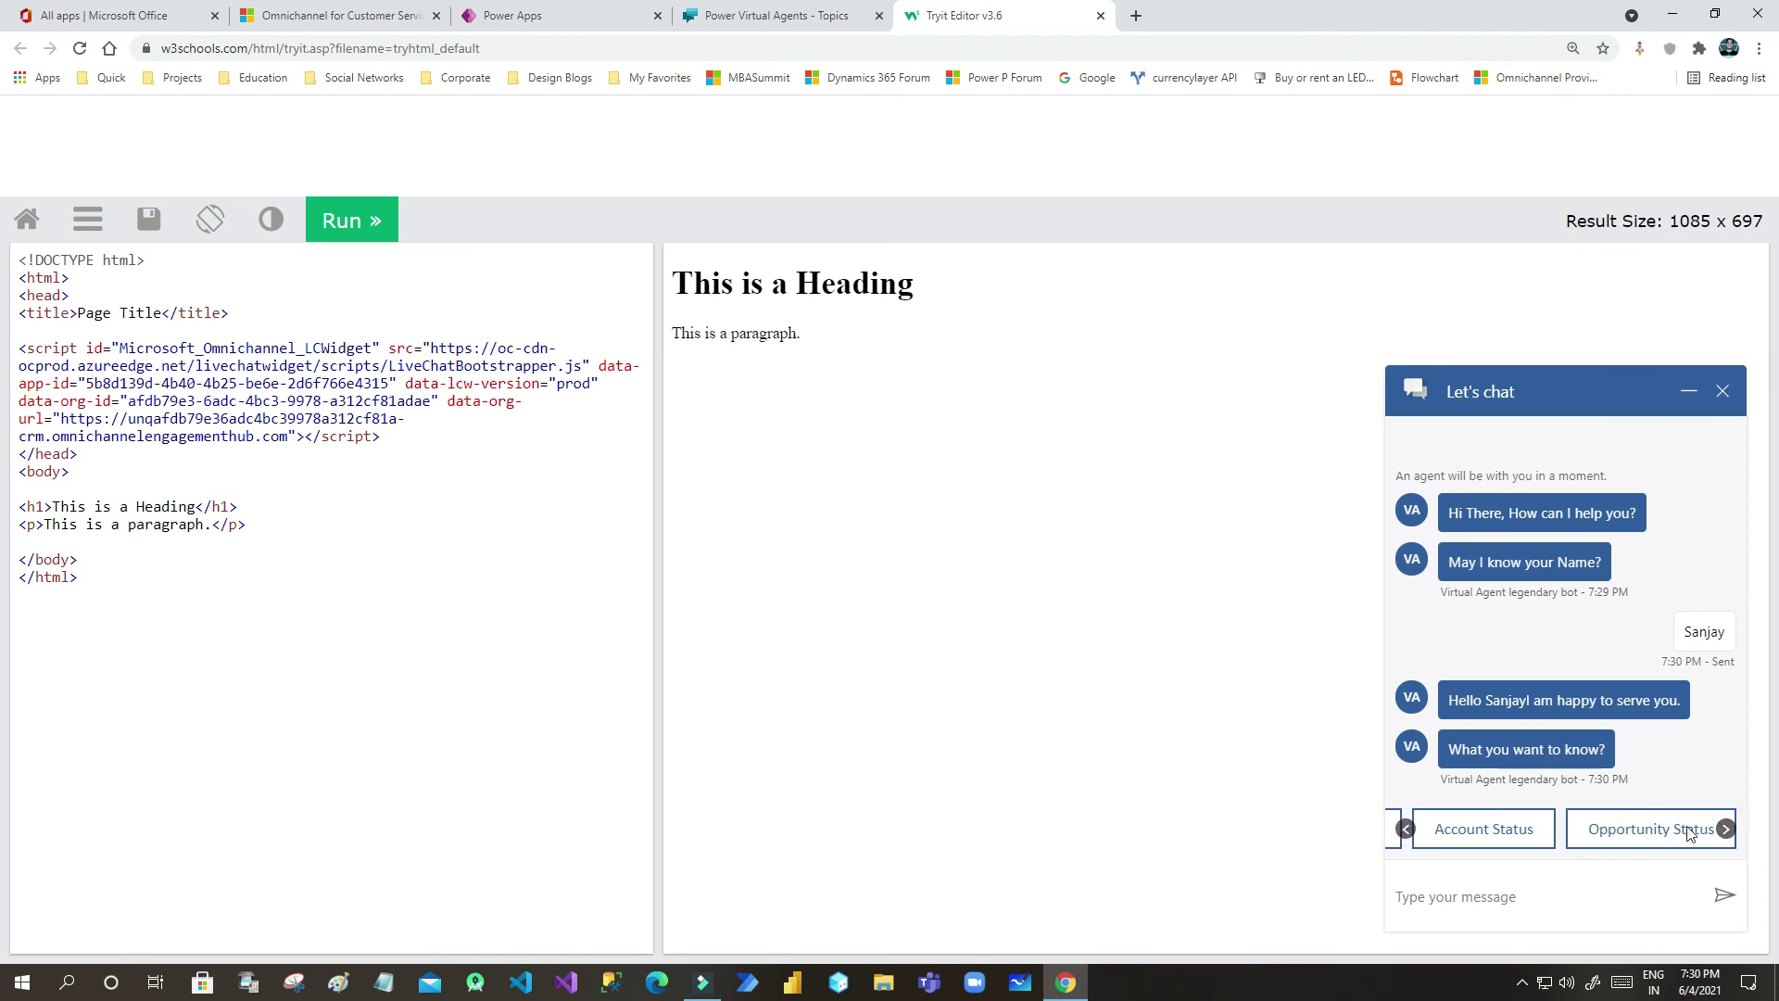
left_click(1653, 830)
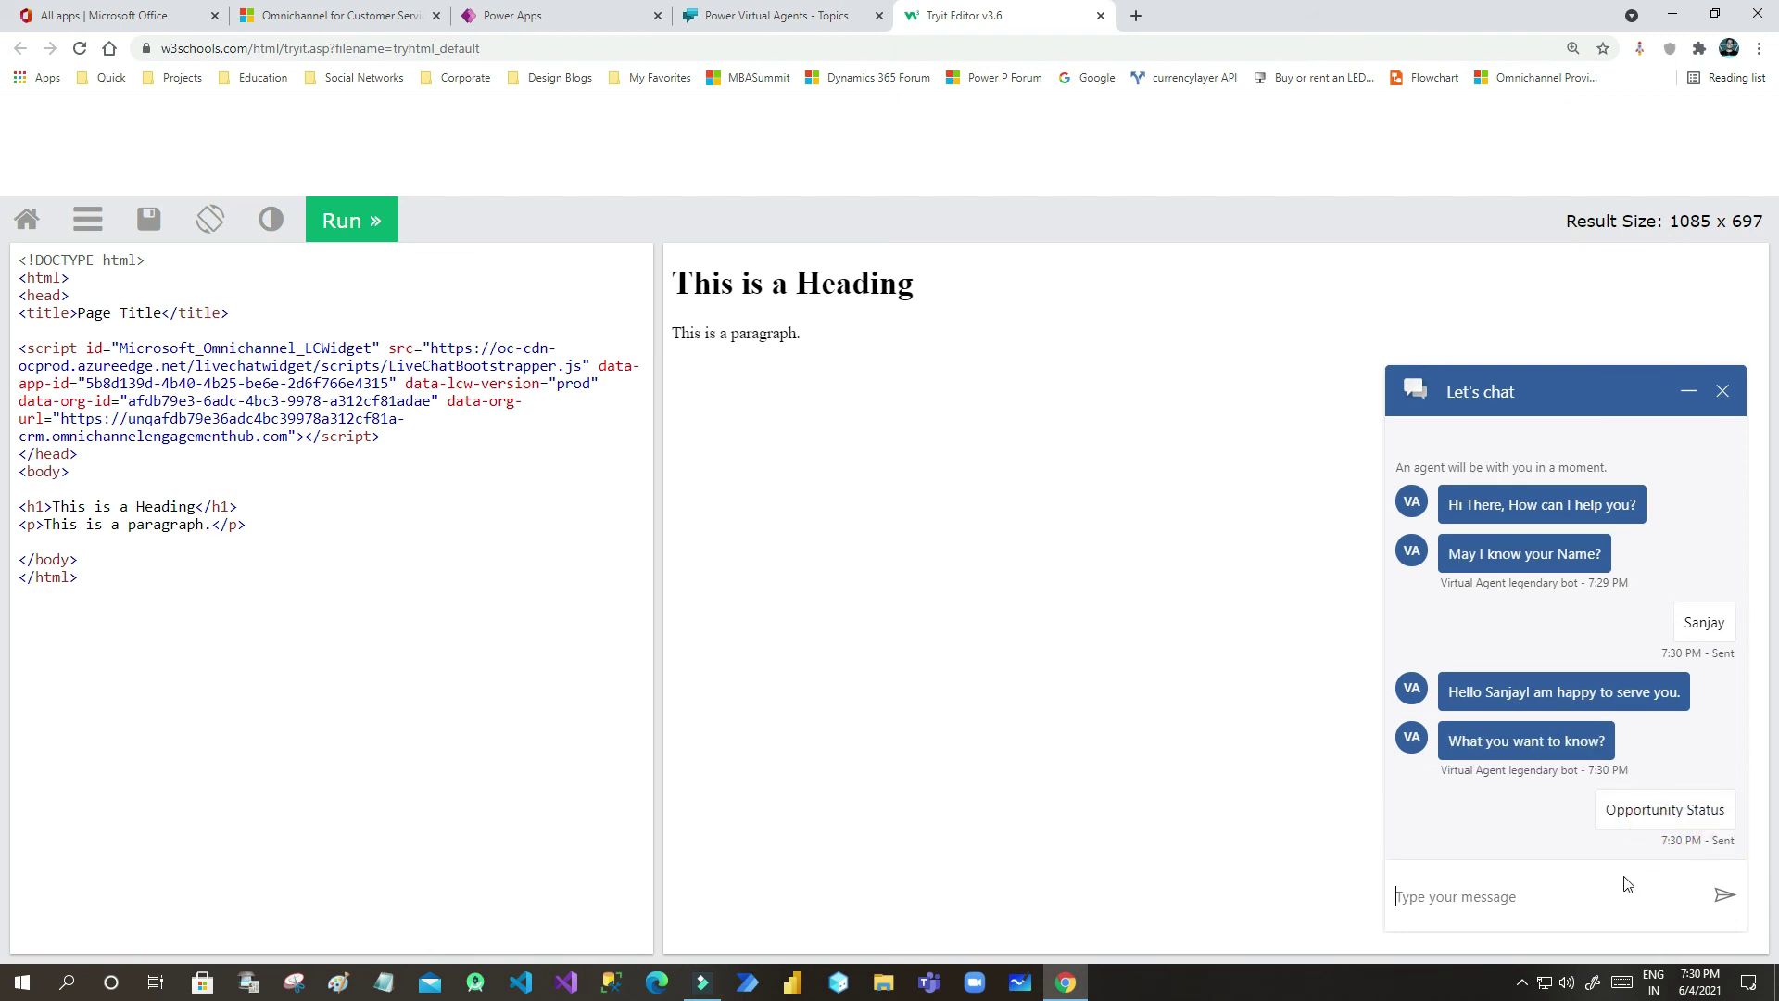
- Switch to Omnichannel for Customer Service and accept the Visitor 1 chat request escalated from the bot
left_click(385, 16)
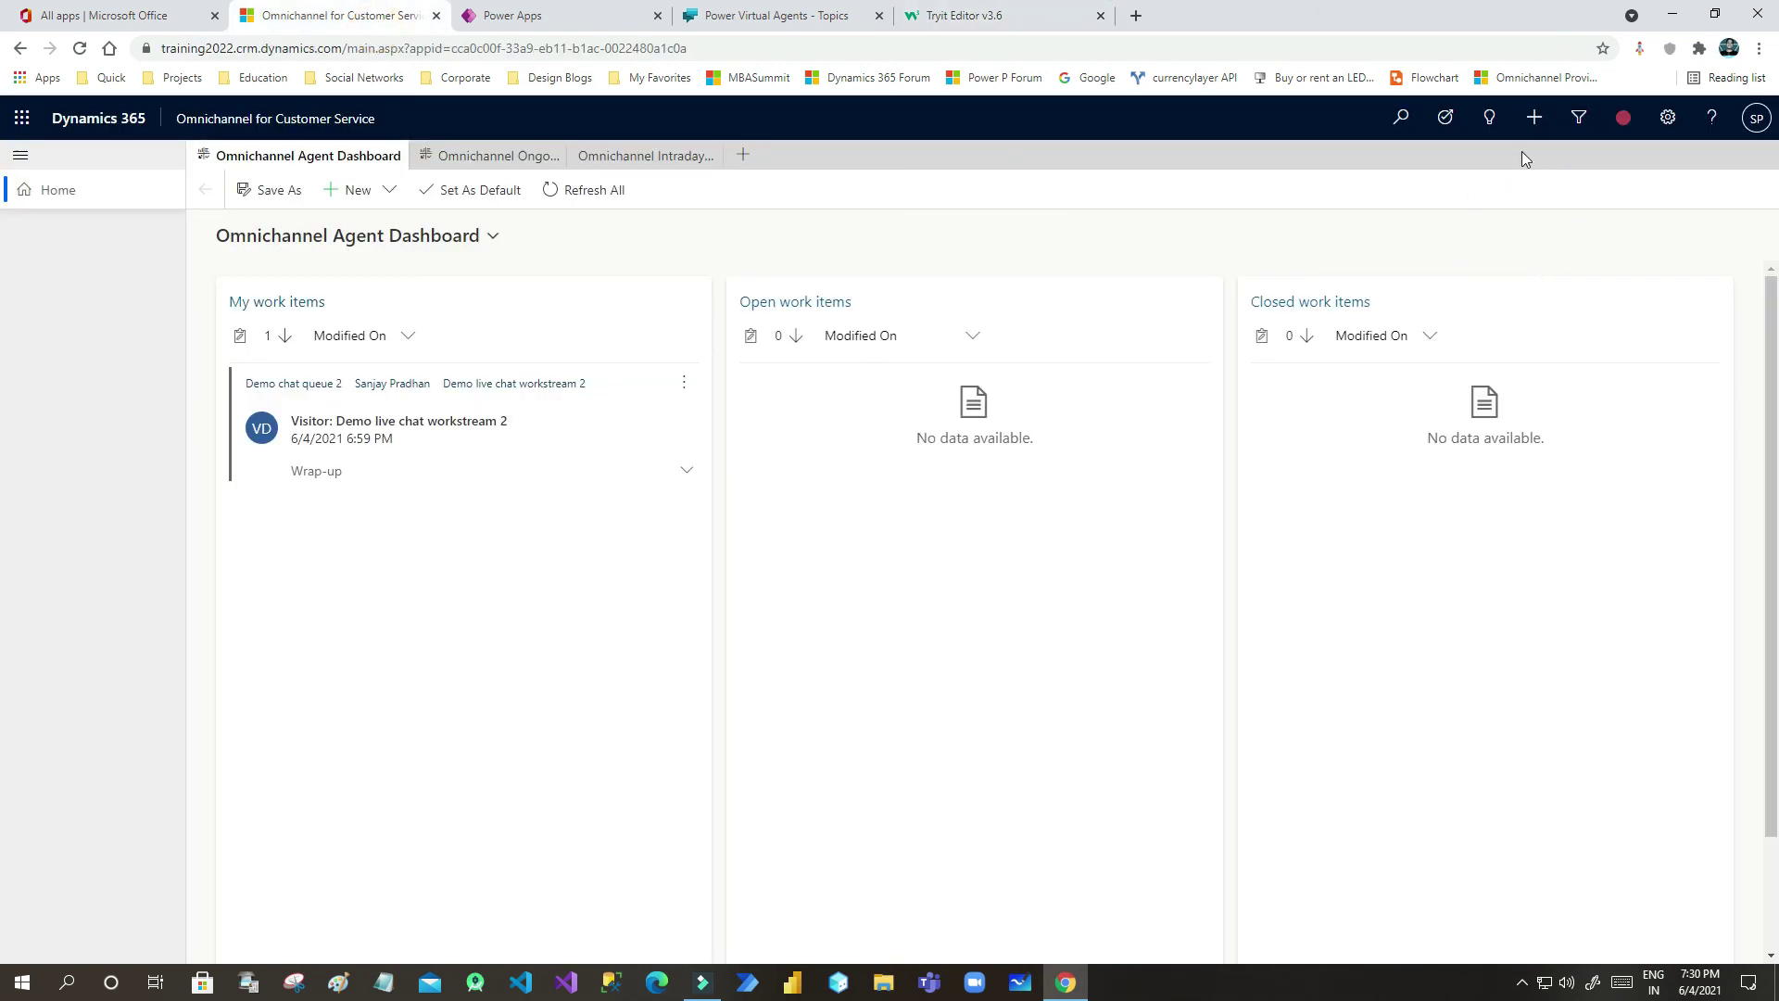
left_click(1576, 271)
mouse_move(1604, 207)
left_mouse_down()
mouse_move(1687, 208)
mouse_move(1612, 208)
left_mouse_up()
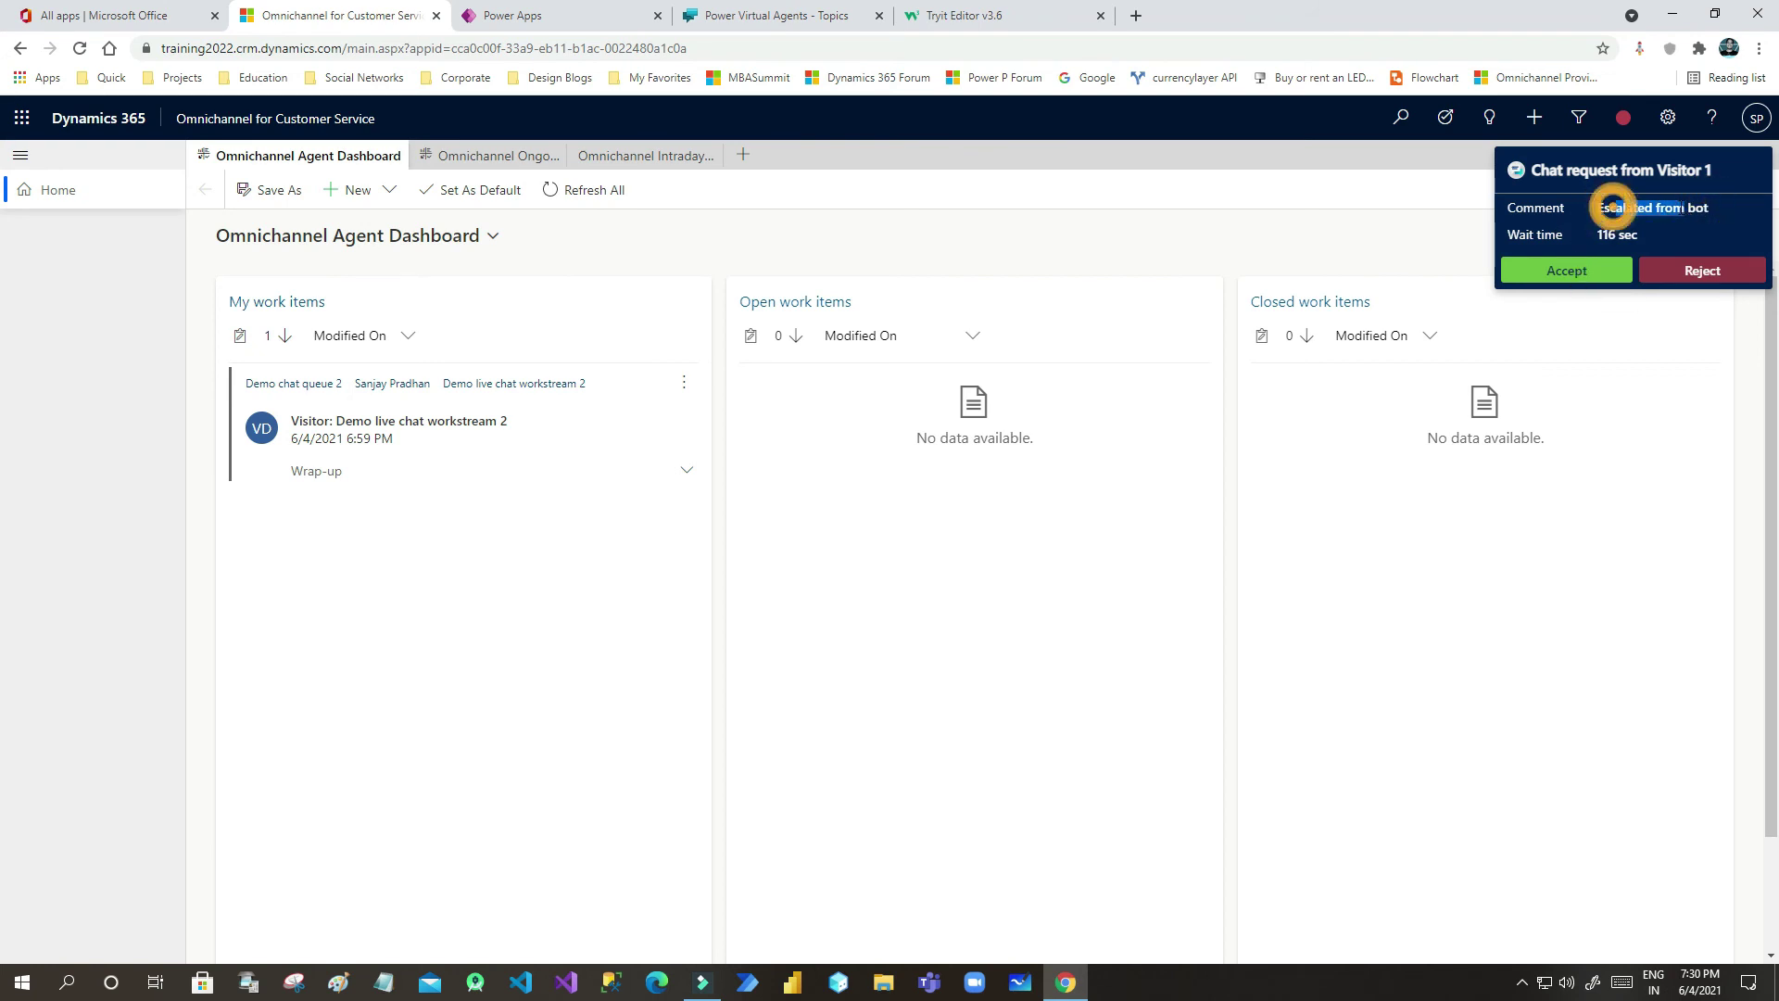
left_click(1576, 275)
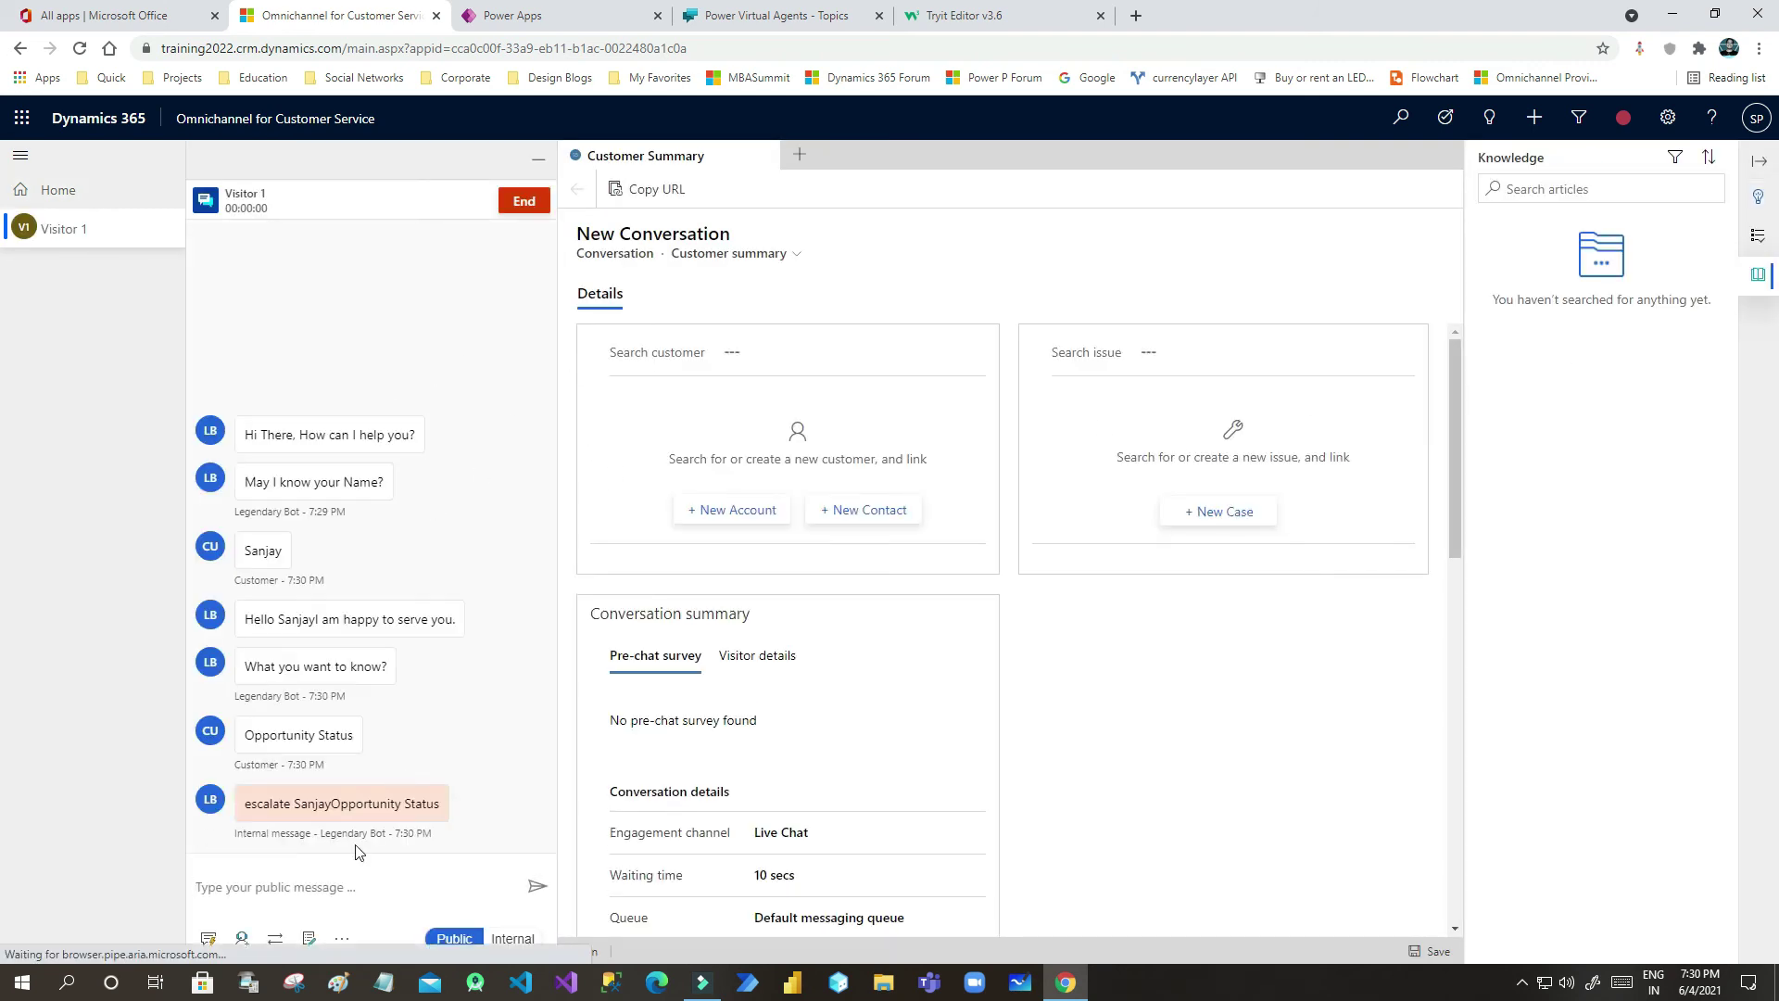
- Send the visitor a public message that greets them by first name and asks "What is your Query"
left_click(258, 883)
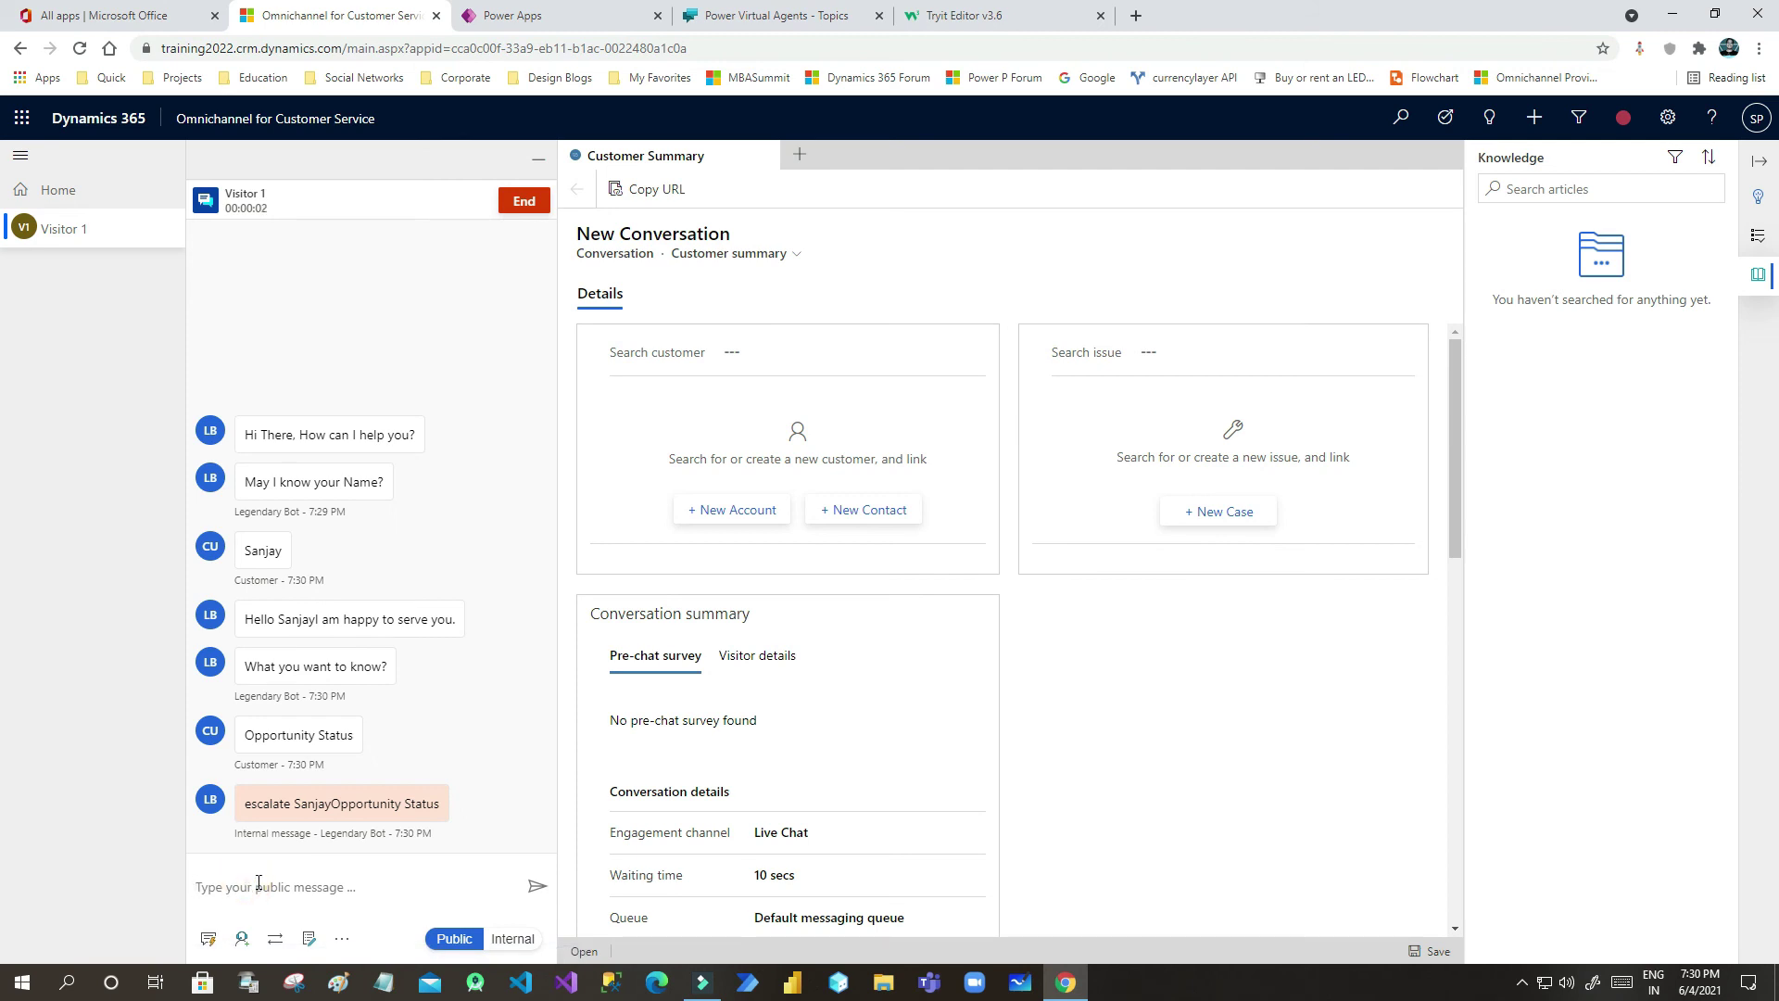
type("Hi Sanjay What is your Query")
key("Return")
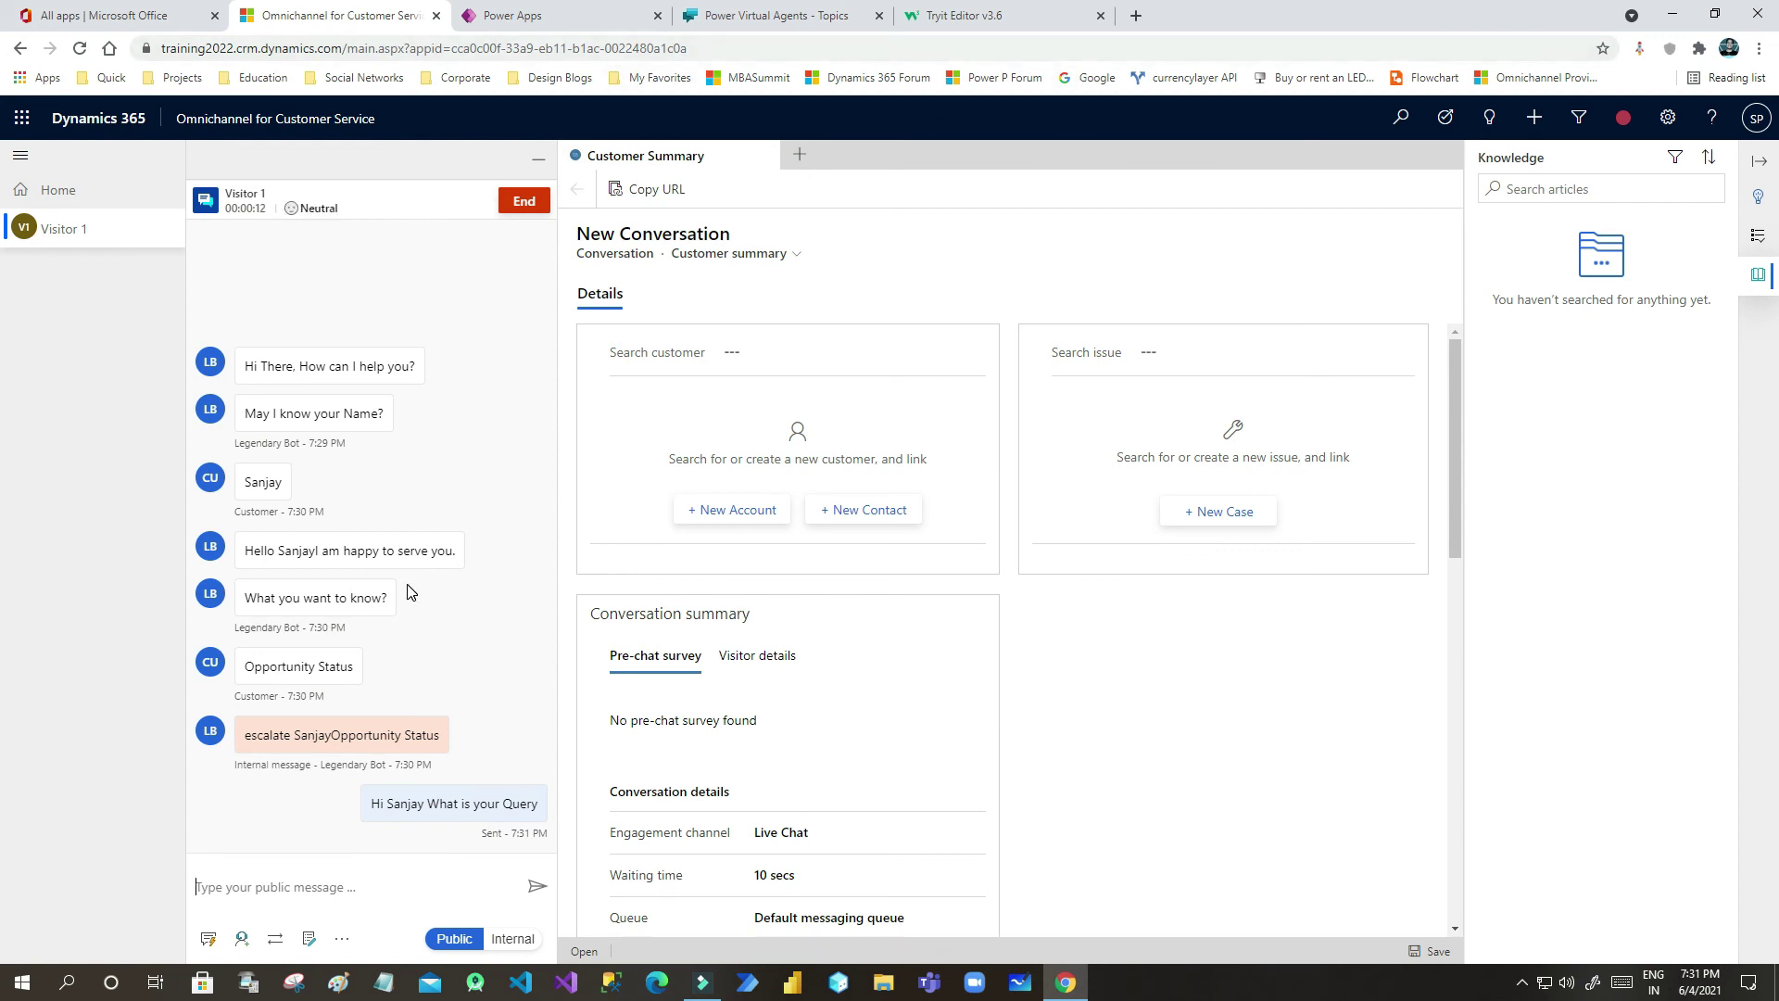
- Return to the Tryit Editor chat, read the agent's message and reply "I need Laptop price" as the customer
left_click(964, 15)
left_click_drag(1446, 812, 1637, 803)
left_click(1463, 889)
type("I need La")
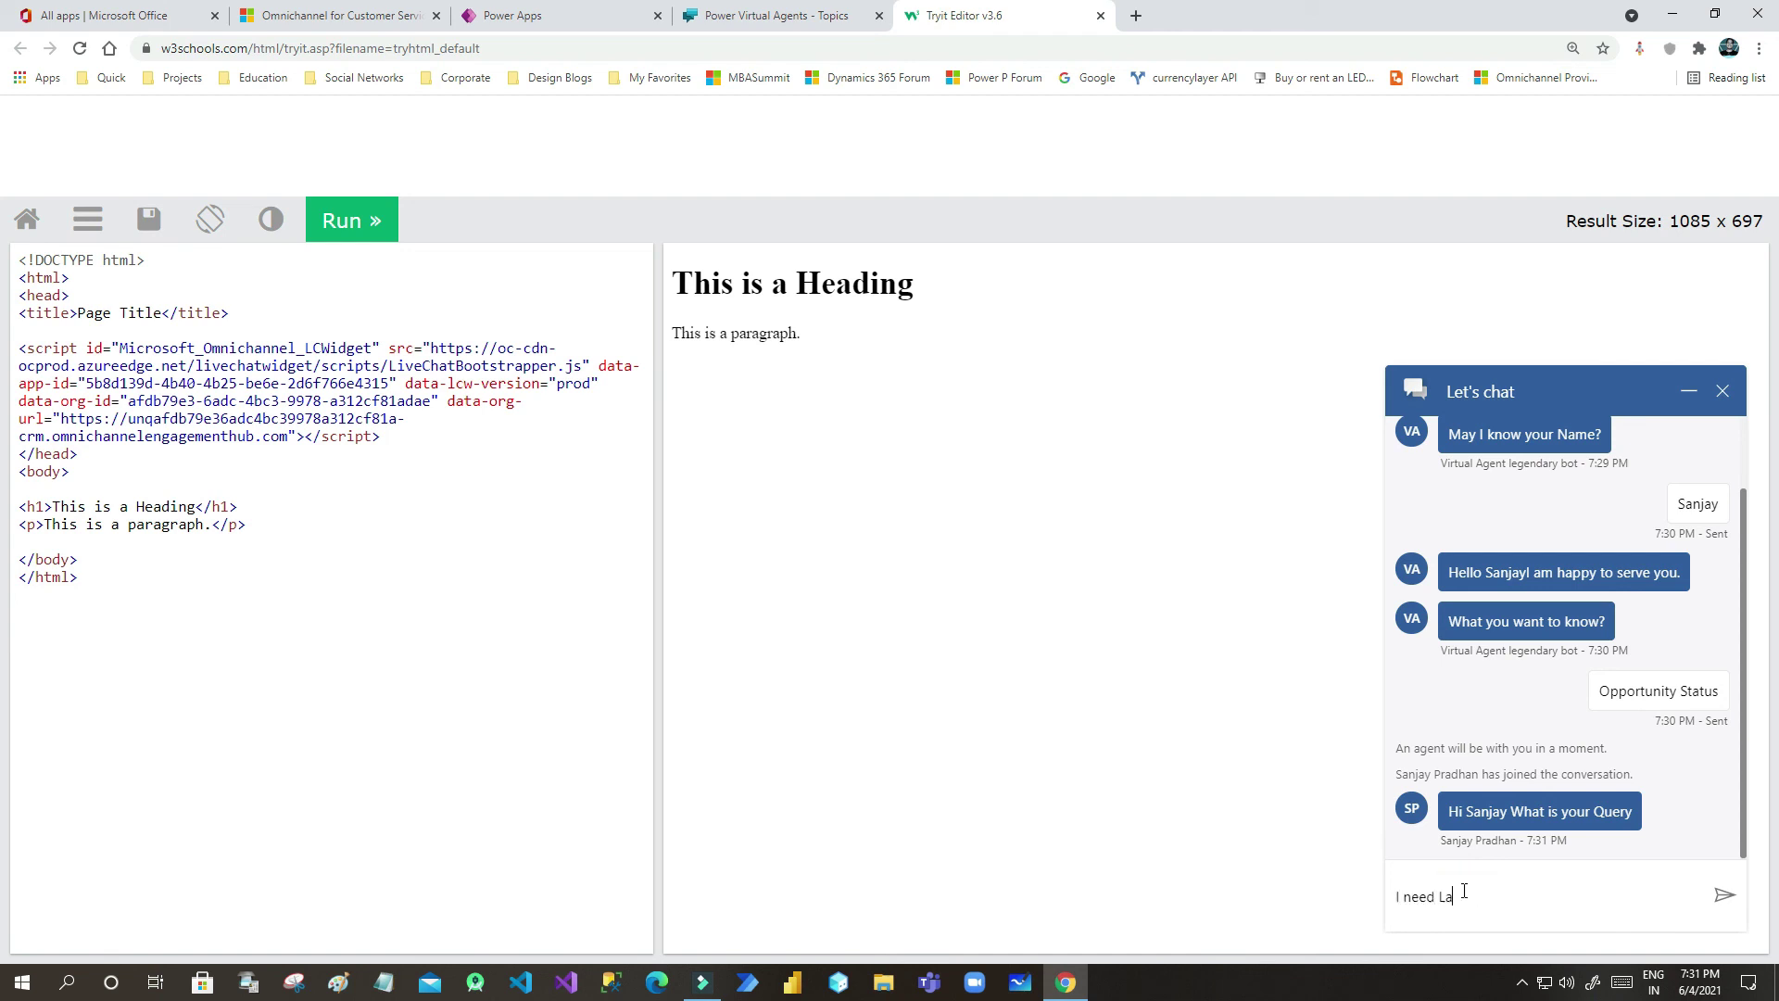
type("ptop price")
key("BackSpace")
key("BackSpace")
type("ce")
key("Return")
left_click(1608, 812)
left_click_drag(1638, 812, 1700, 812)
- Check the customer's reply in the Omnichannel conversation and close the Power Apps and Power Virtual Agents pages
left_click(764, 15)
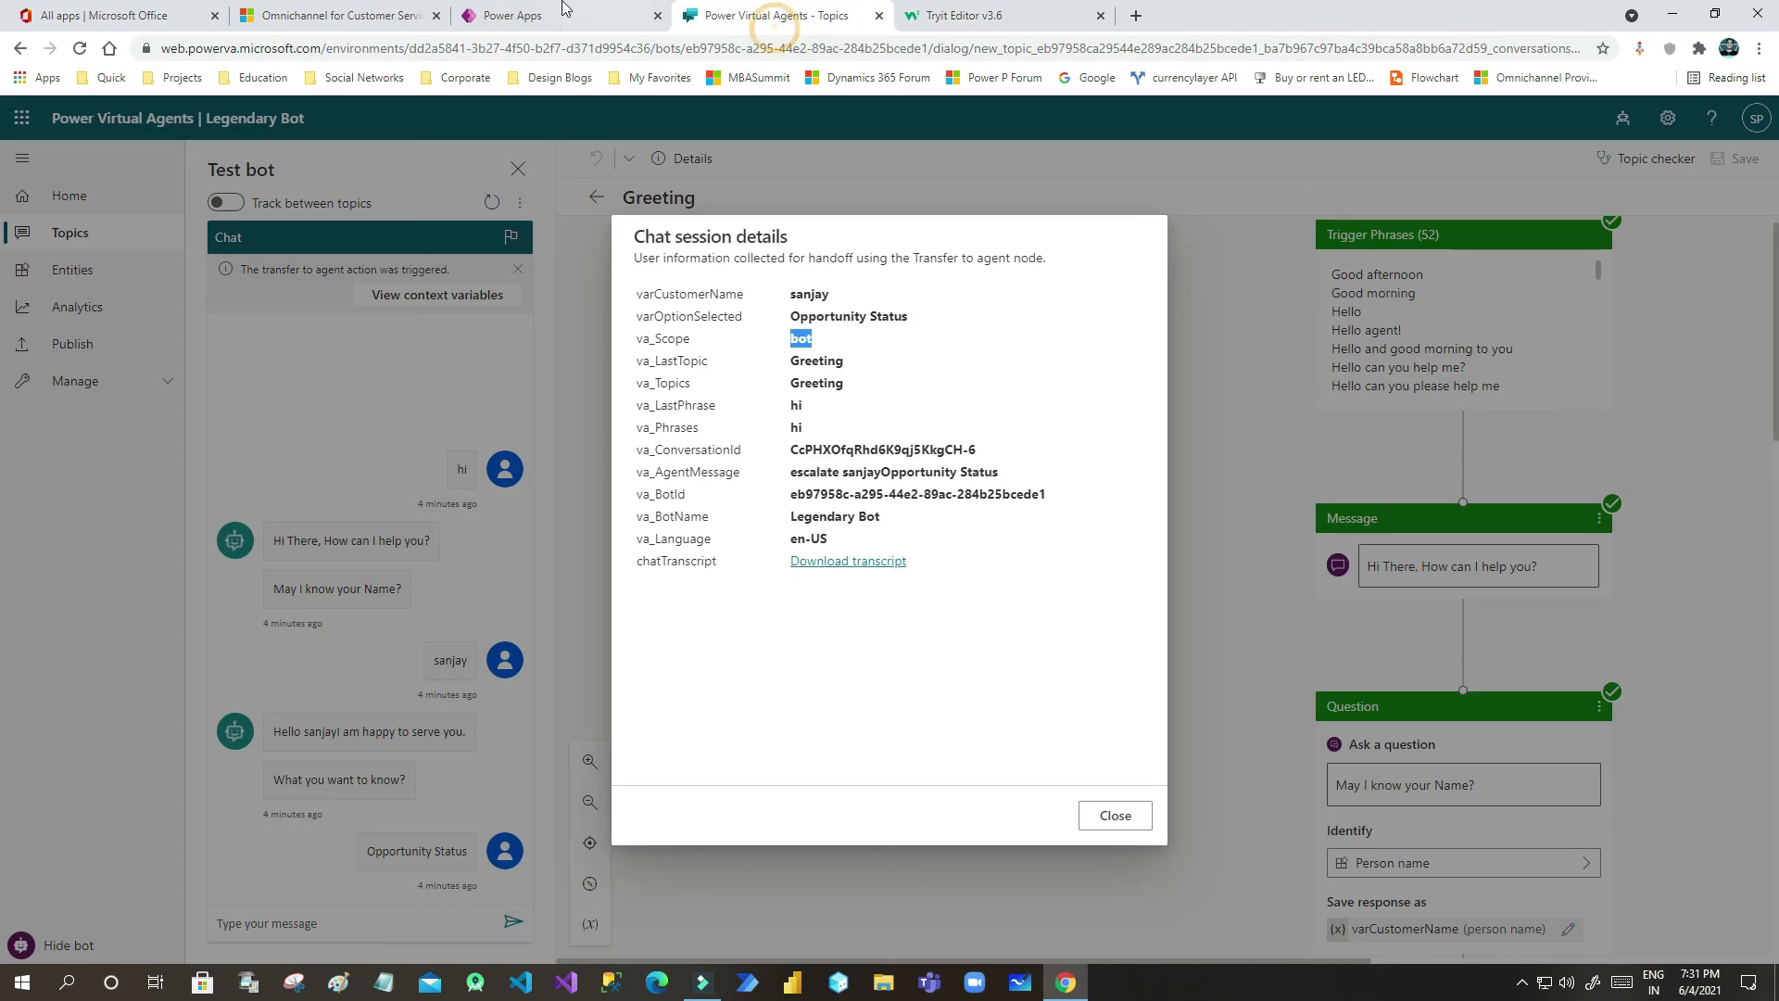
left_click(365, 18)
left_click(248, 802)
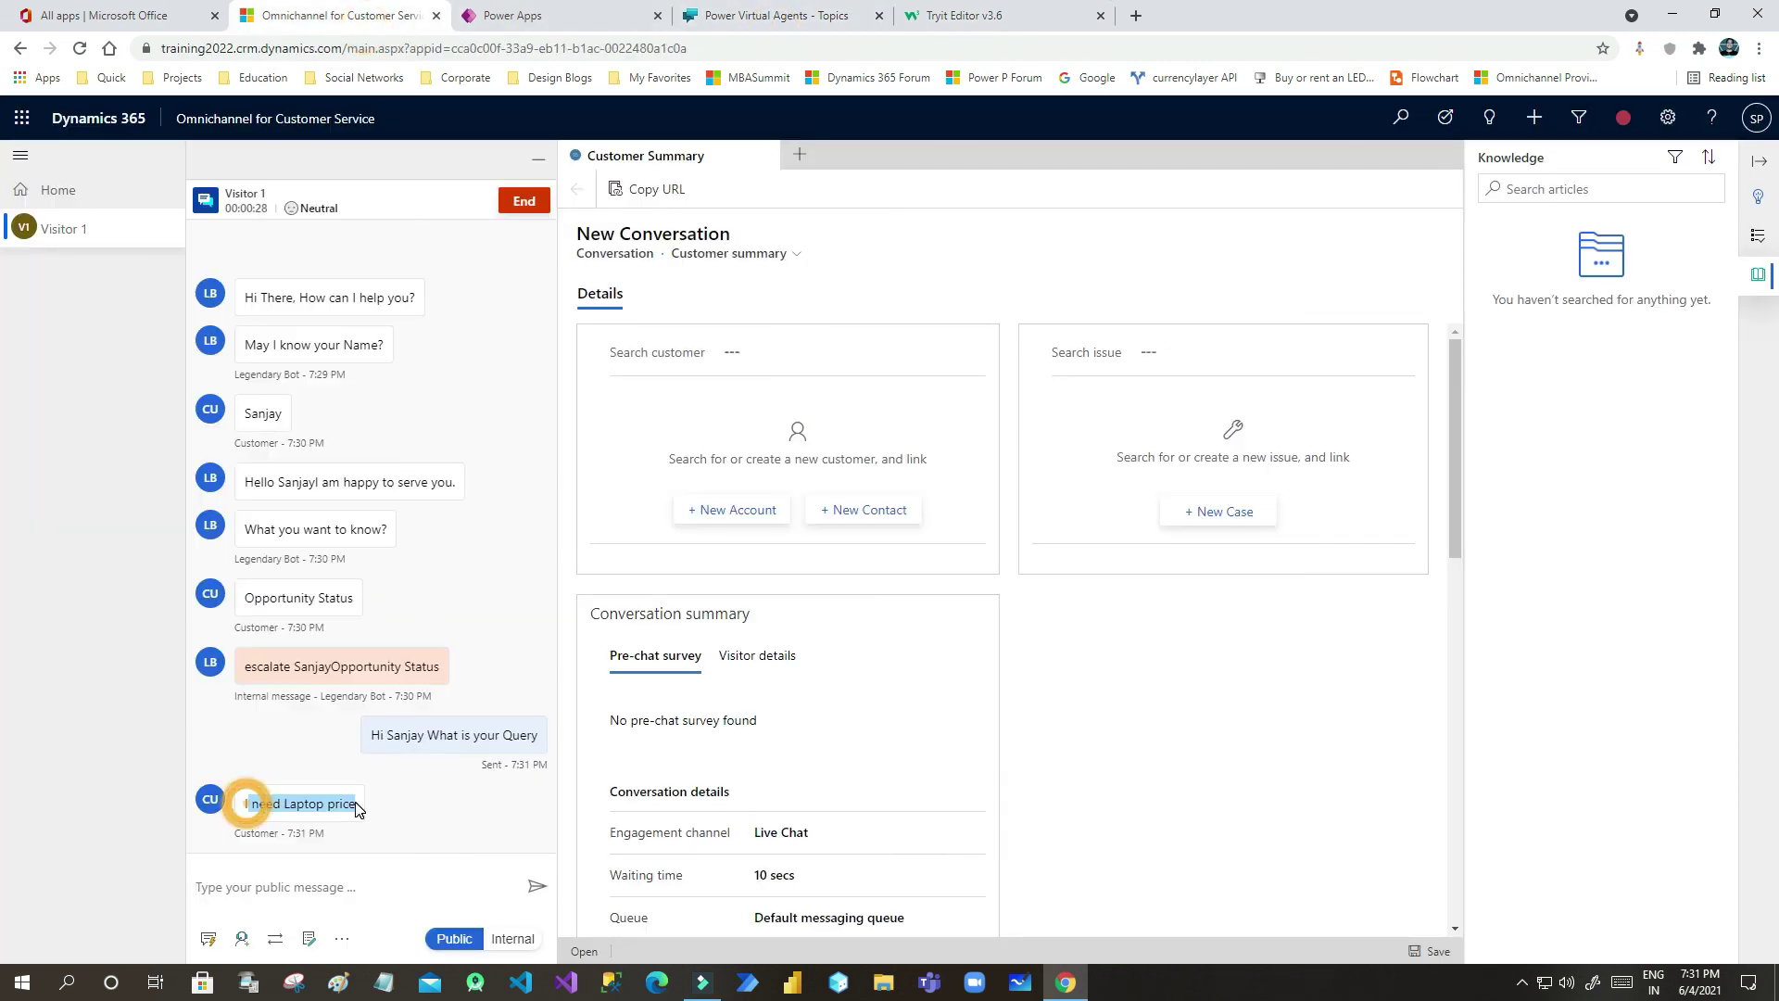
left_click(305, 882)
left_click(658, 15)
left_click(658, 16)
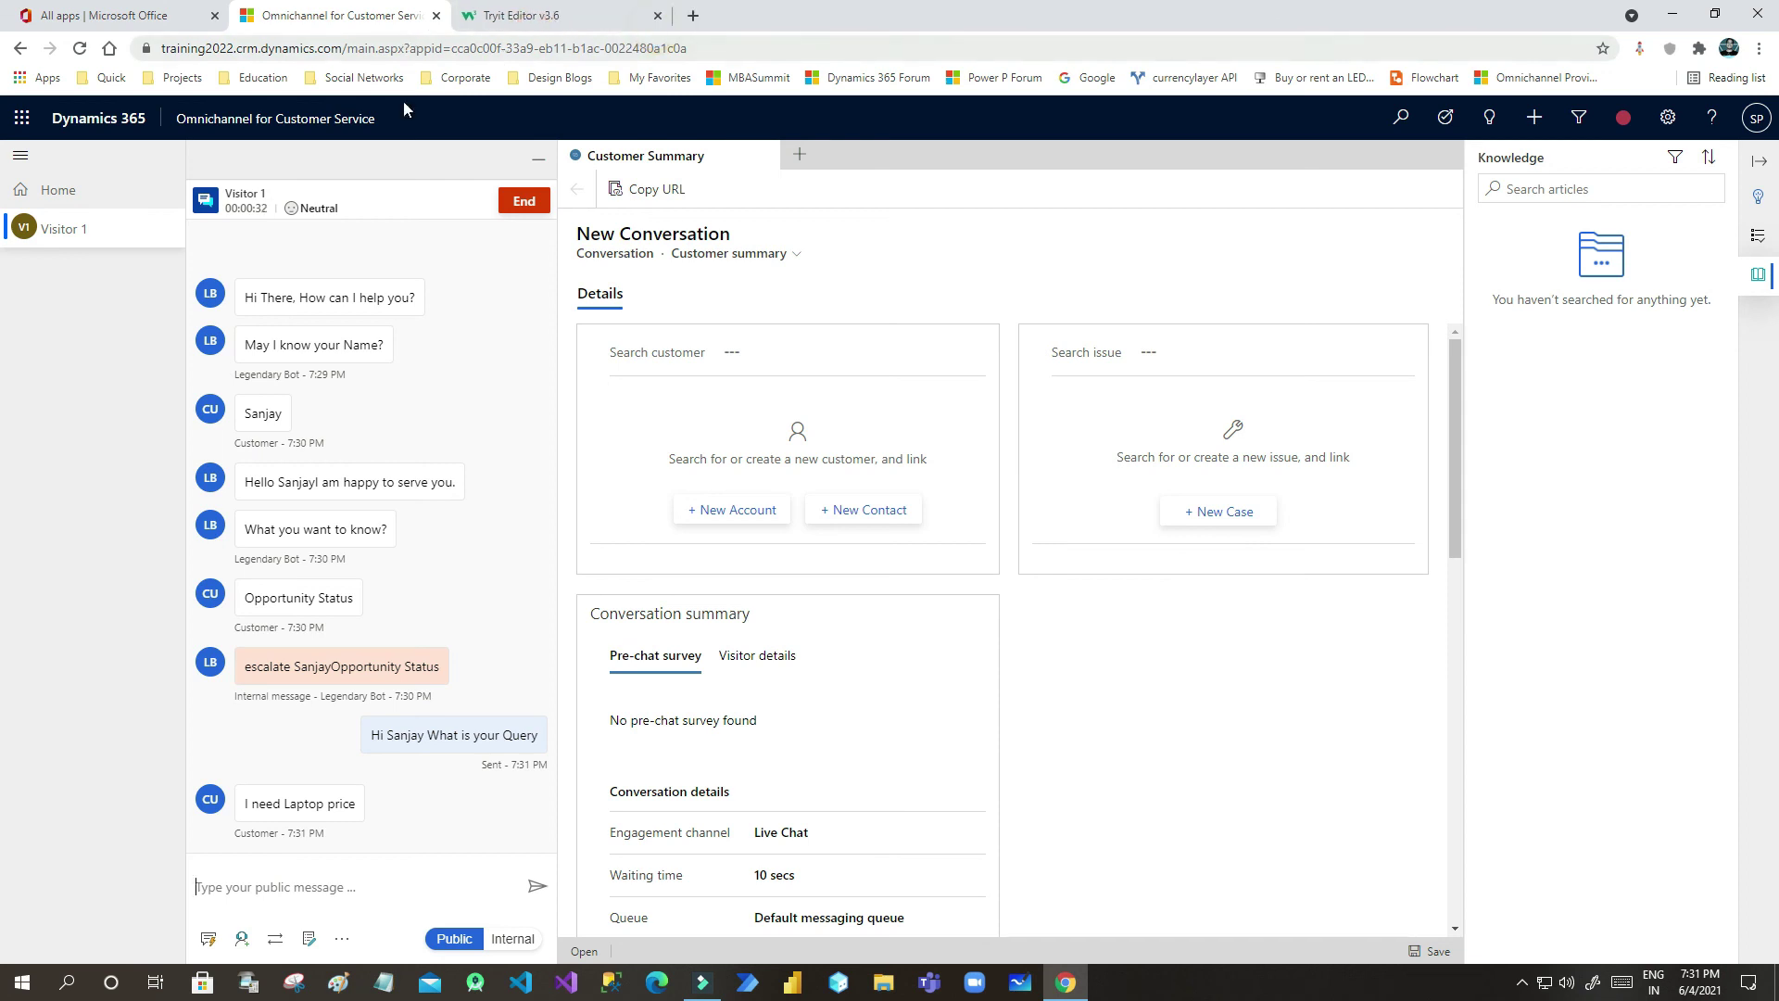
- Reply to the customer as the agent with the public message "Yes we have Lenovo, HP laptops"
left_click(302, 878)
type("Yes we have Lev")
type("ovo, J")
type("P laptops")
key("Return")
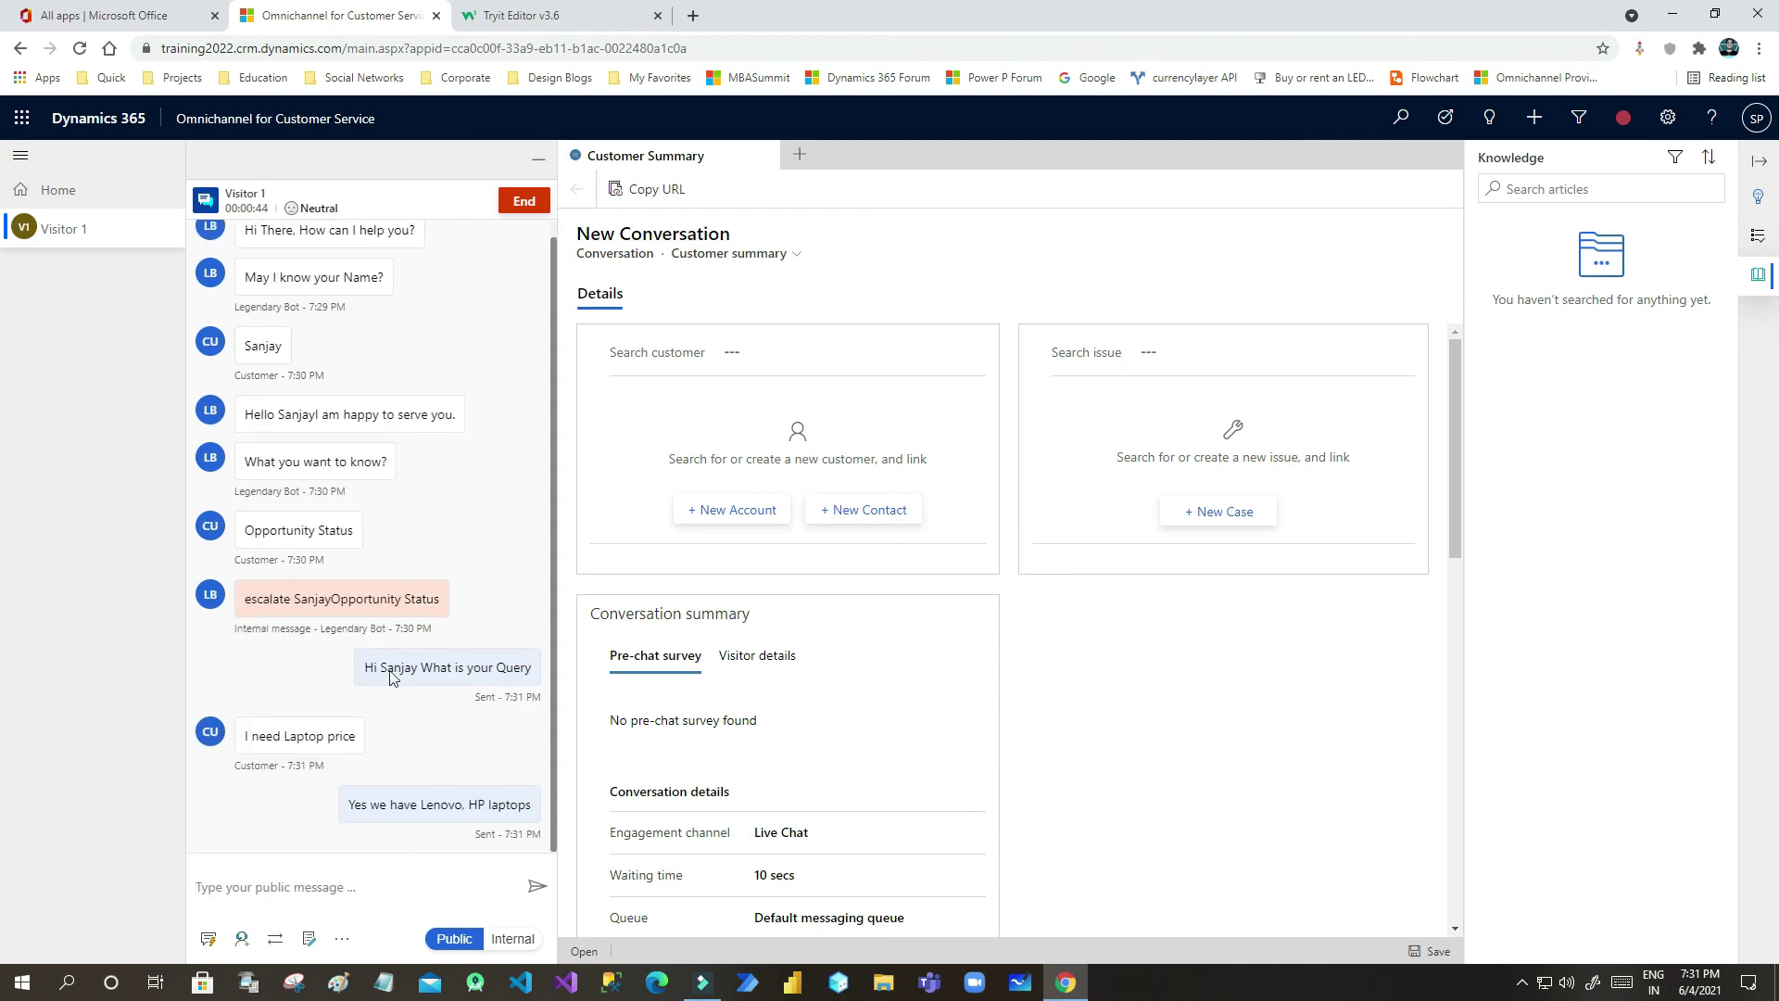
- Check the agent's laptop reply in the Tryit Editor's Let's chat widget
left_click(537, 16)
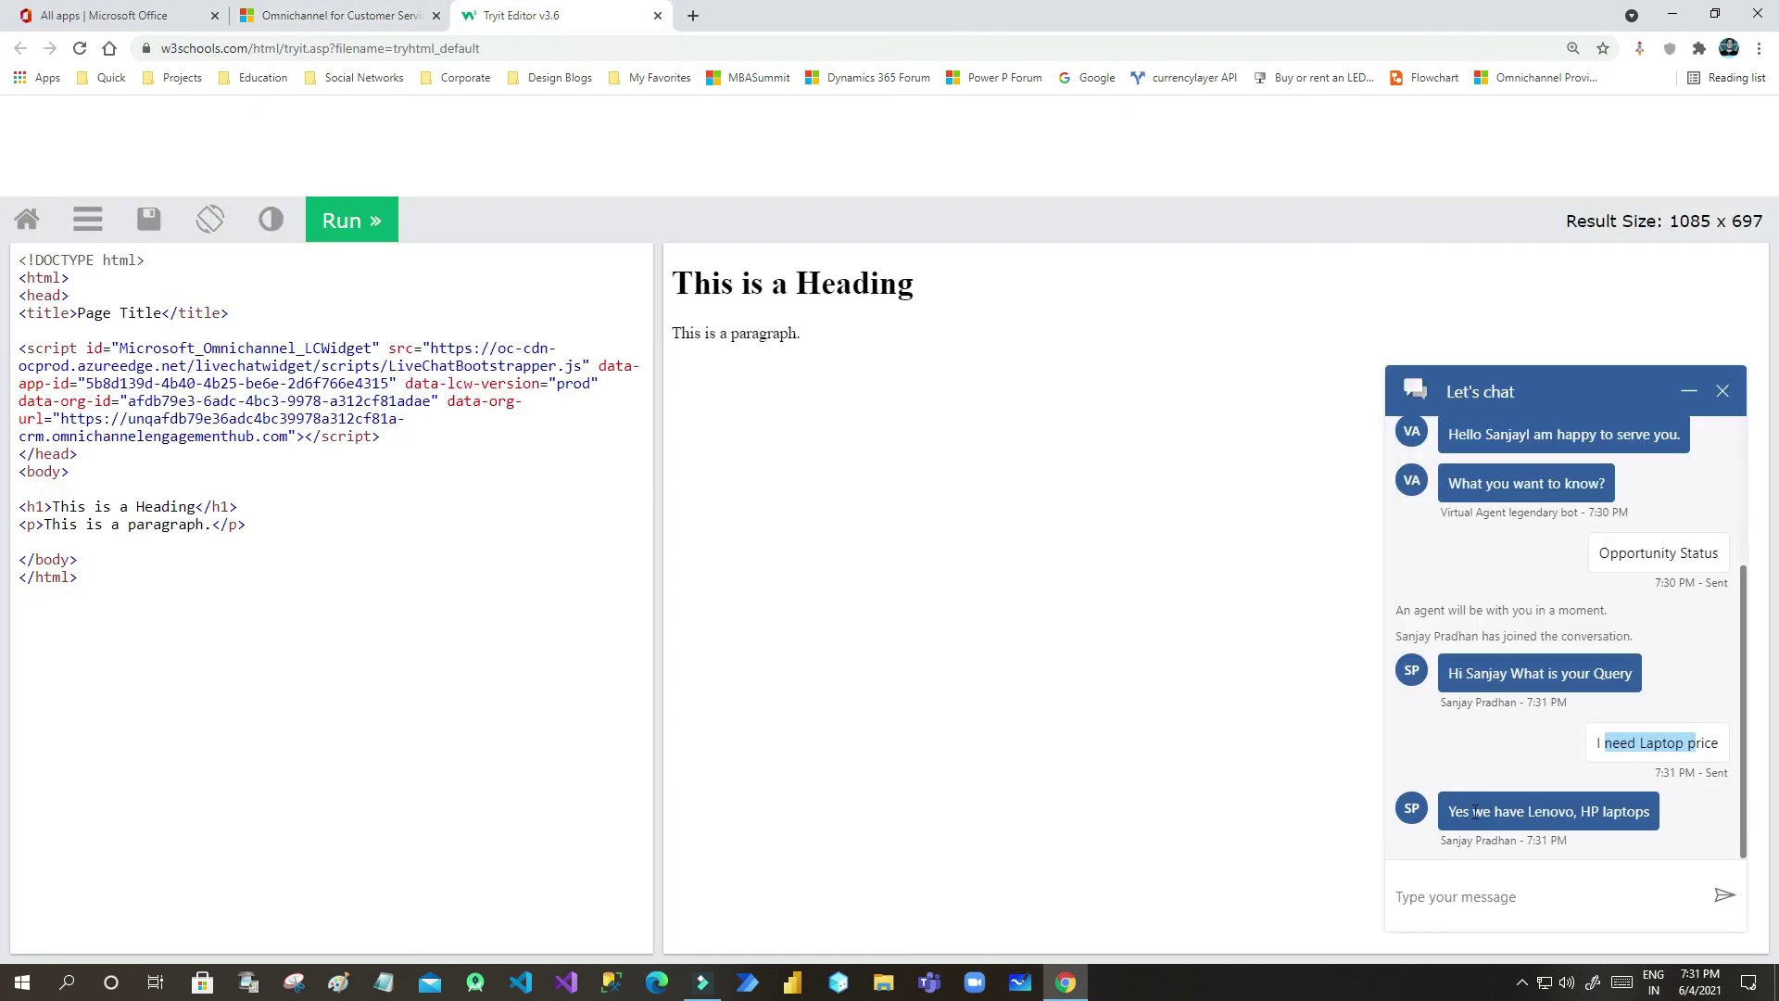
left_click_drag(1475, 812, 1651, 812)
left_click(1501, 394)
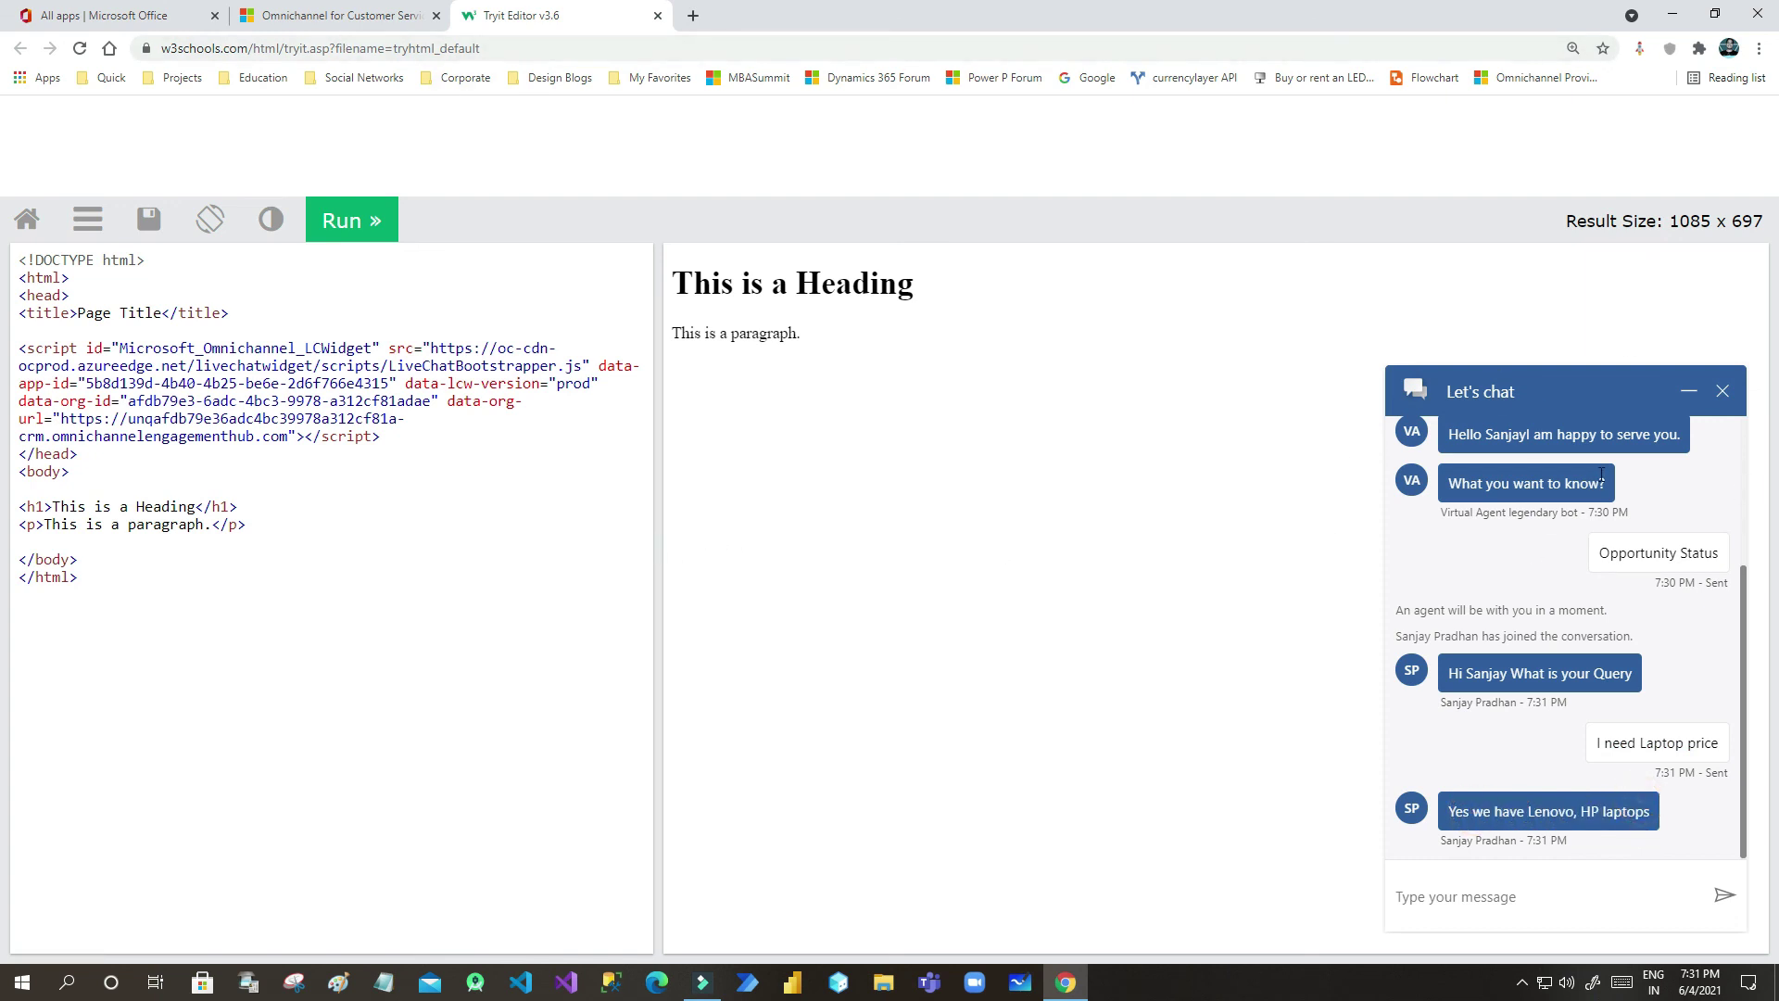
- Return to Omnichannel for Customer Service and set the agent's presence status to Available
left_click(338, 16)
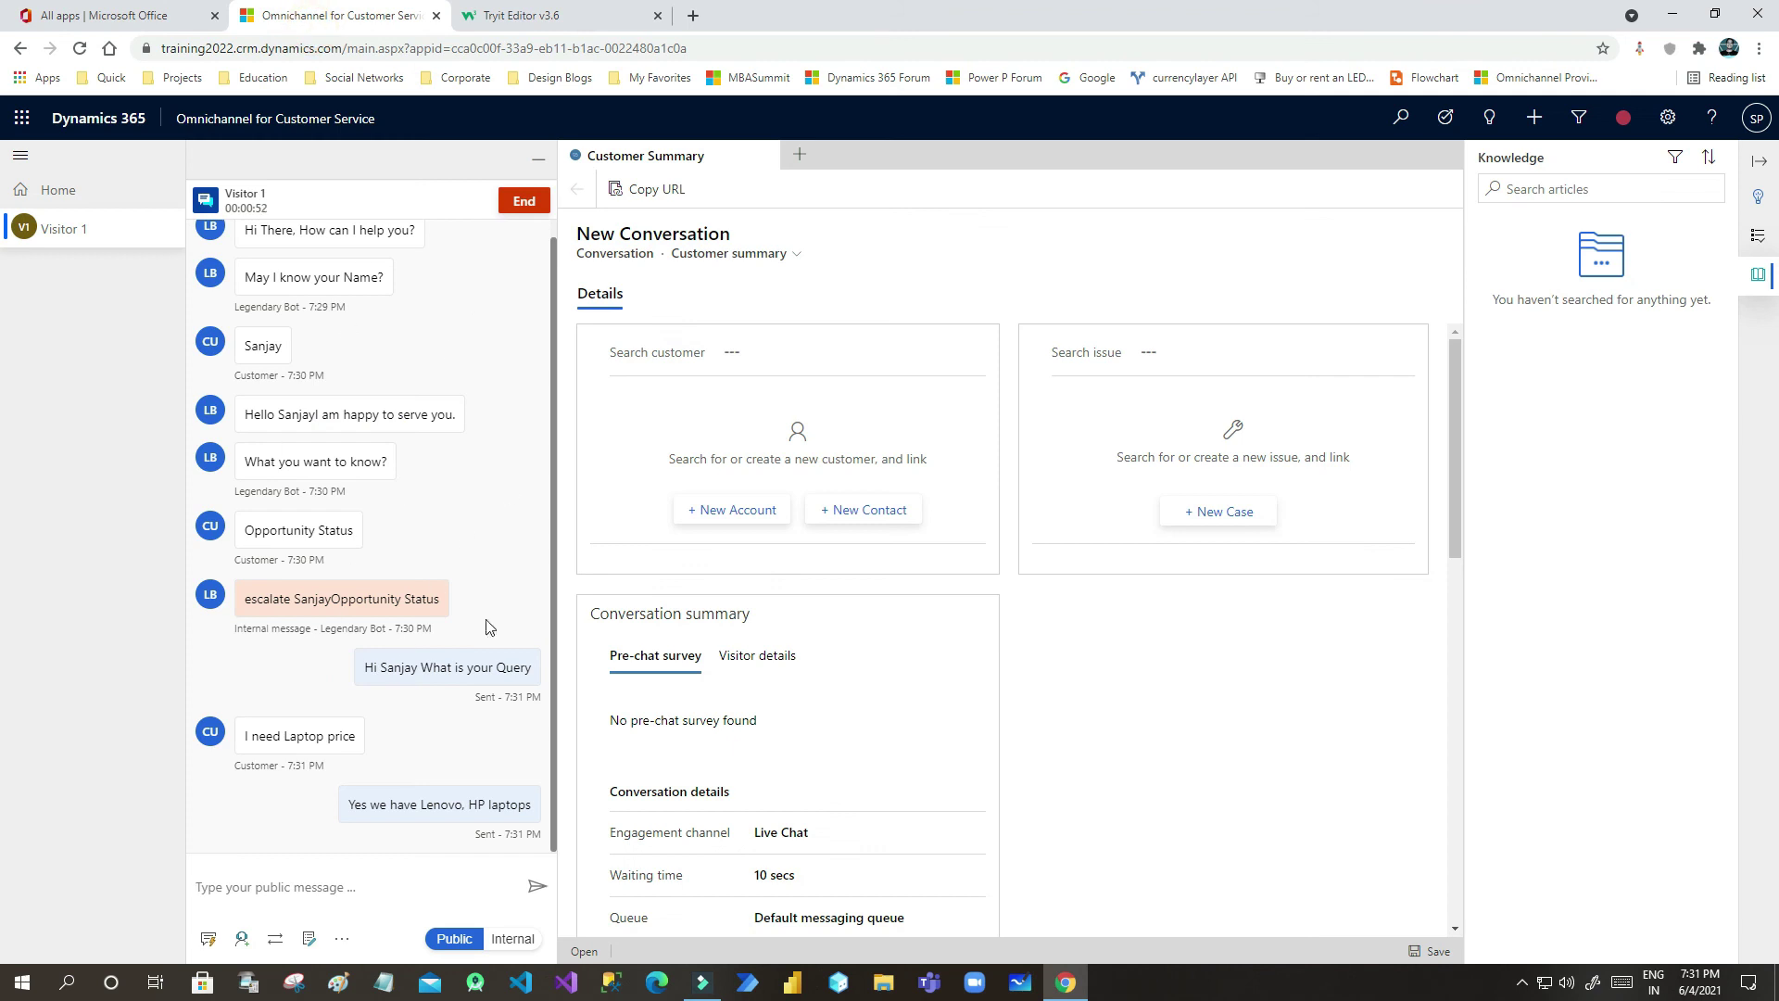
left_click(1631, 125)
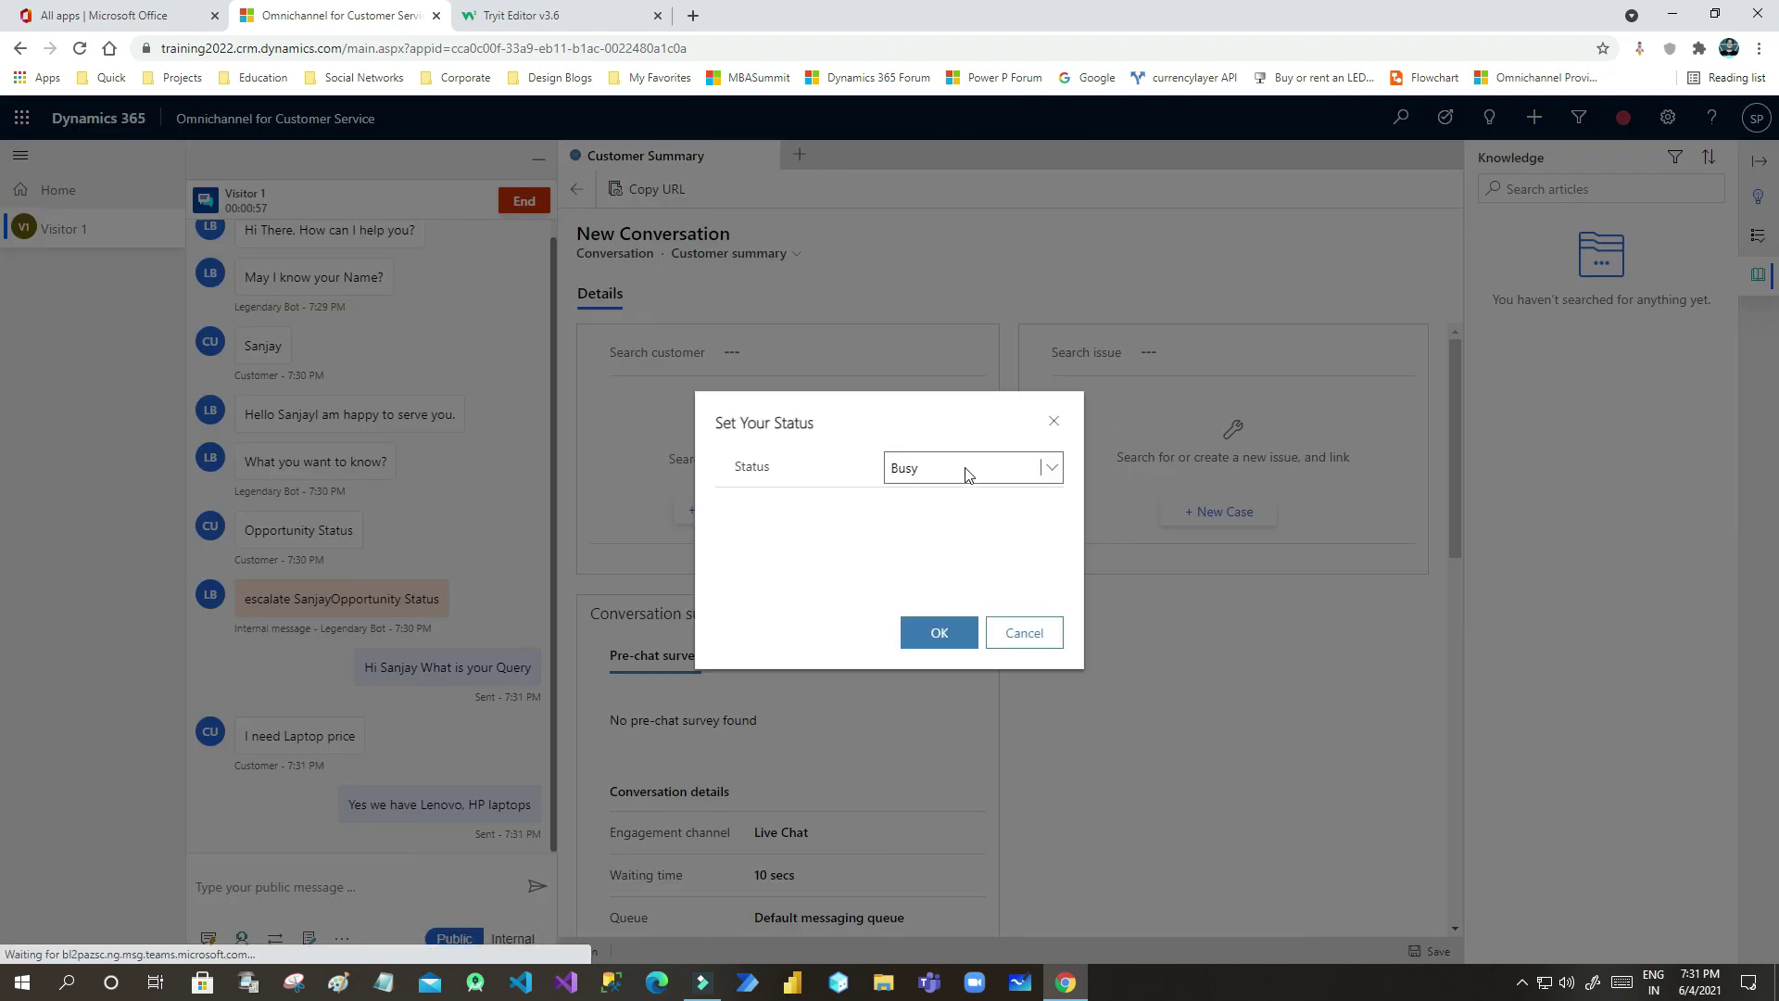
left_click(965, 469)
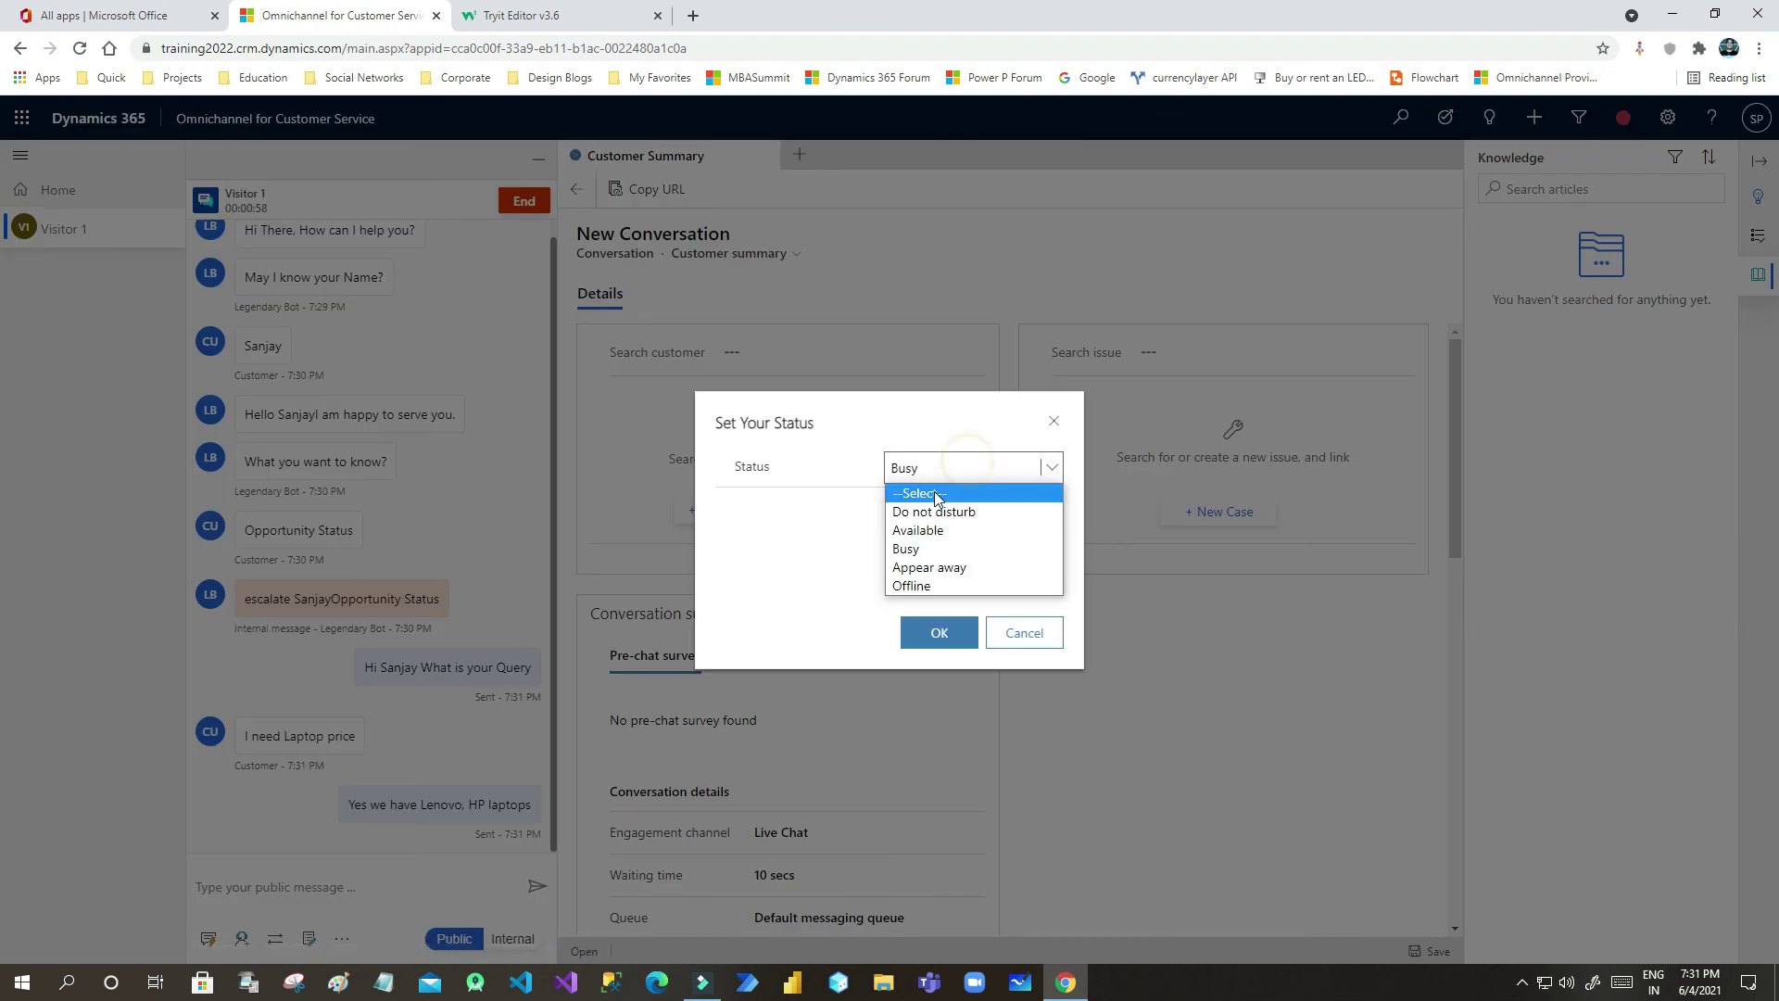
left_click(919, 530)
left_click(939, 632)
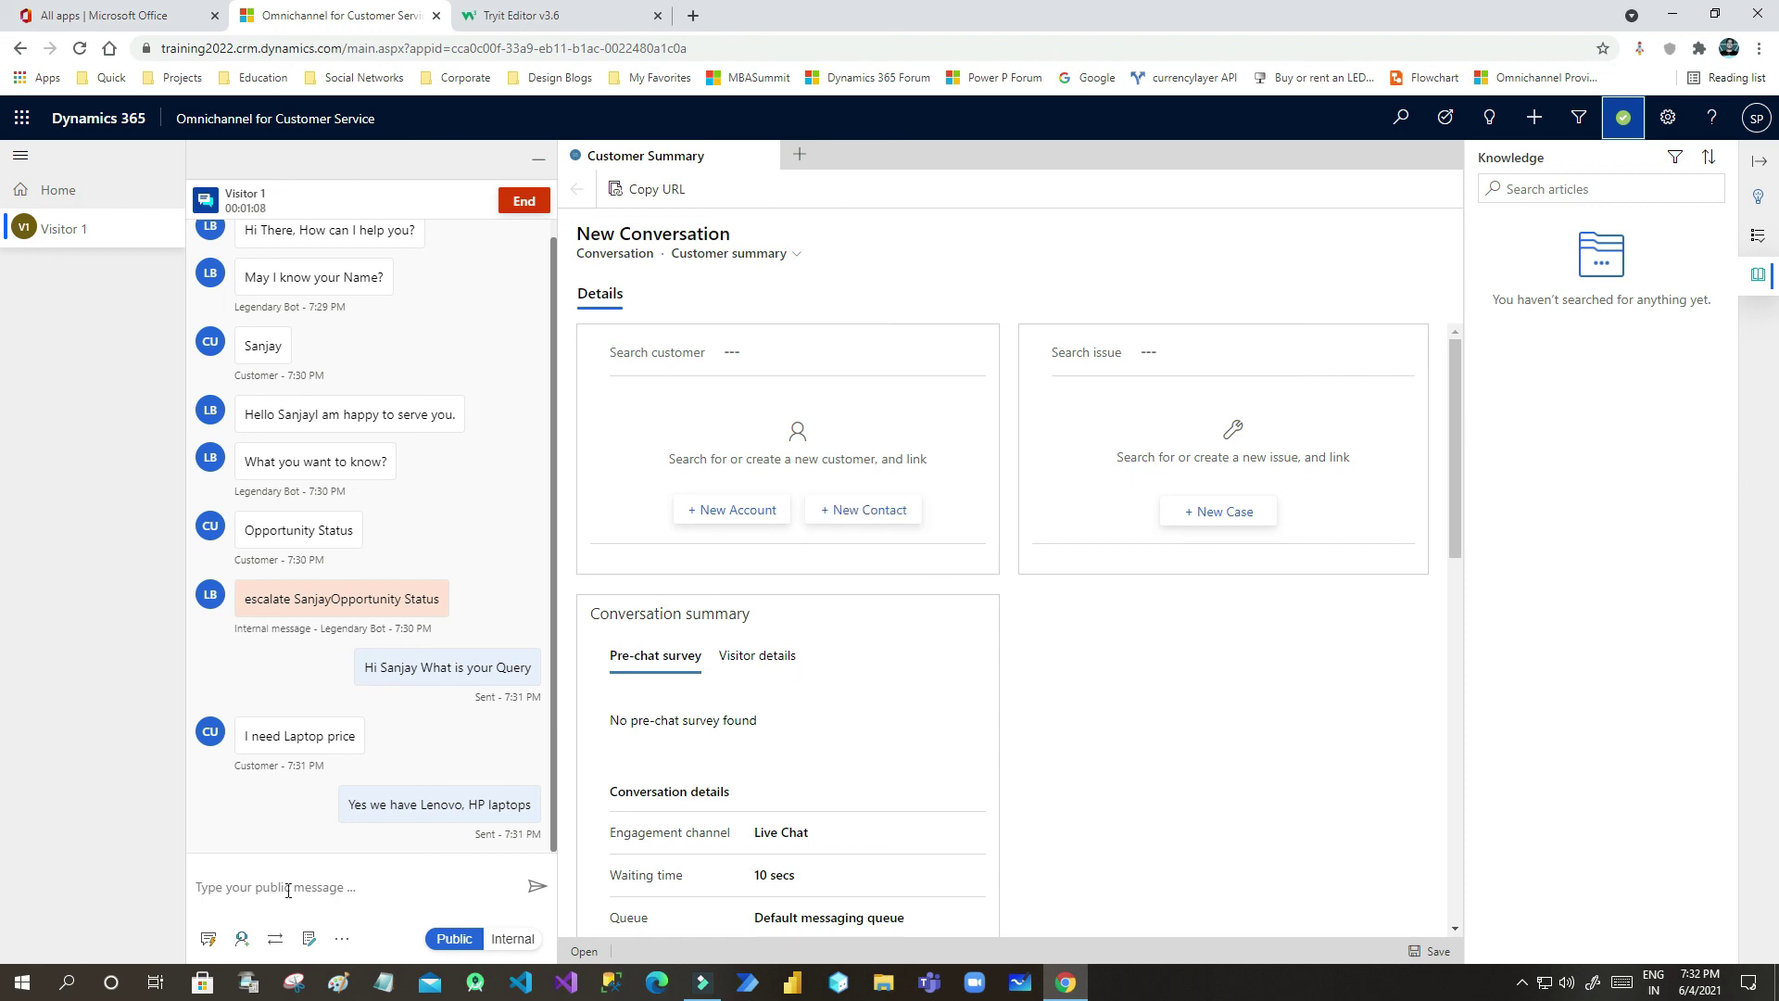
- Start a new account from the conversation, name it with the customer's first name plus "account", try saving and dismiss the duplicate check
left_click(767, 511)
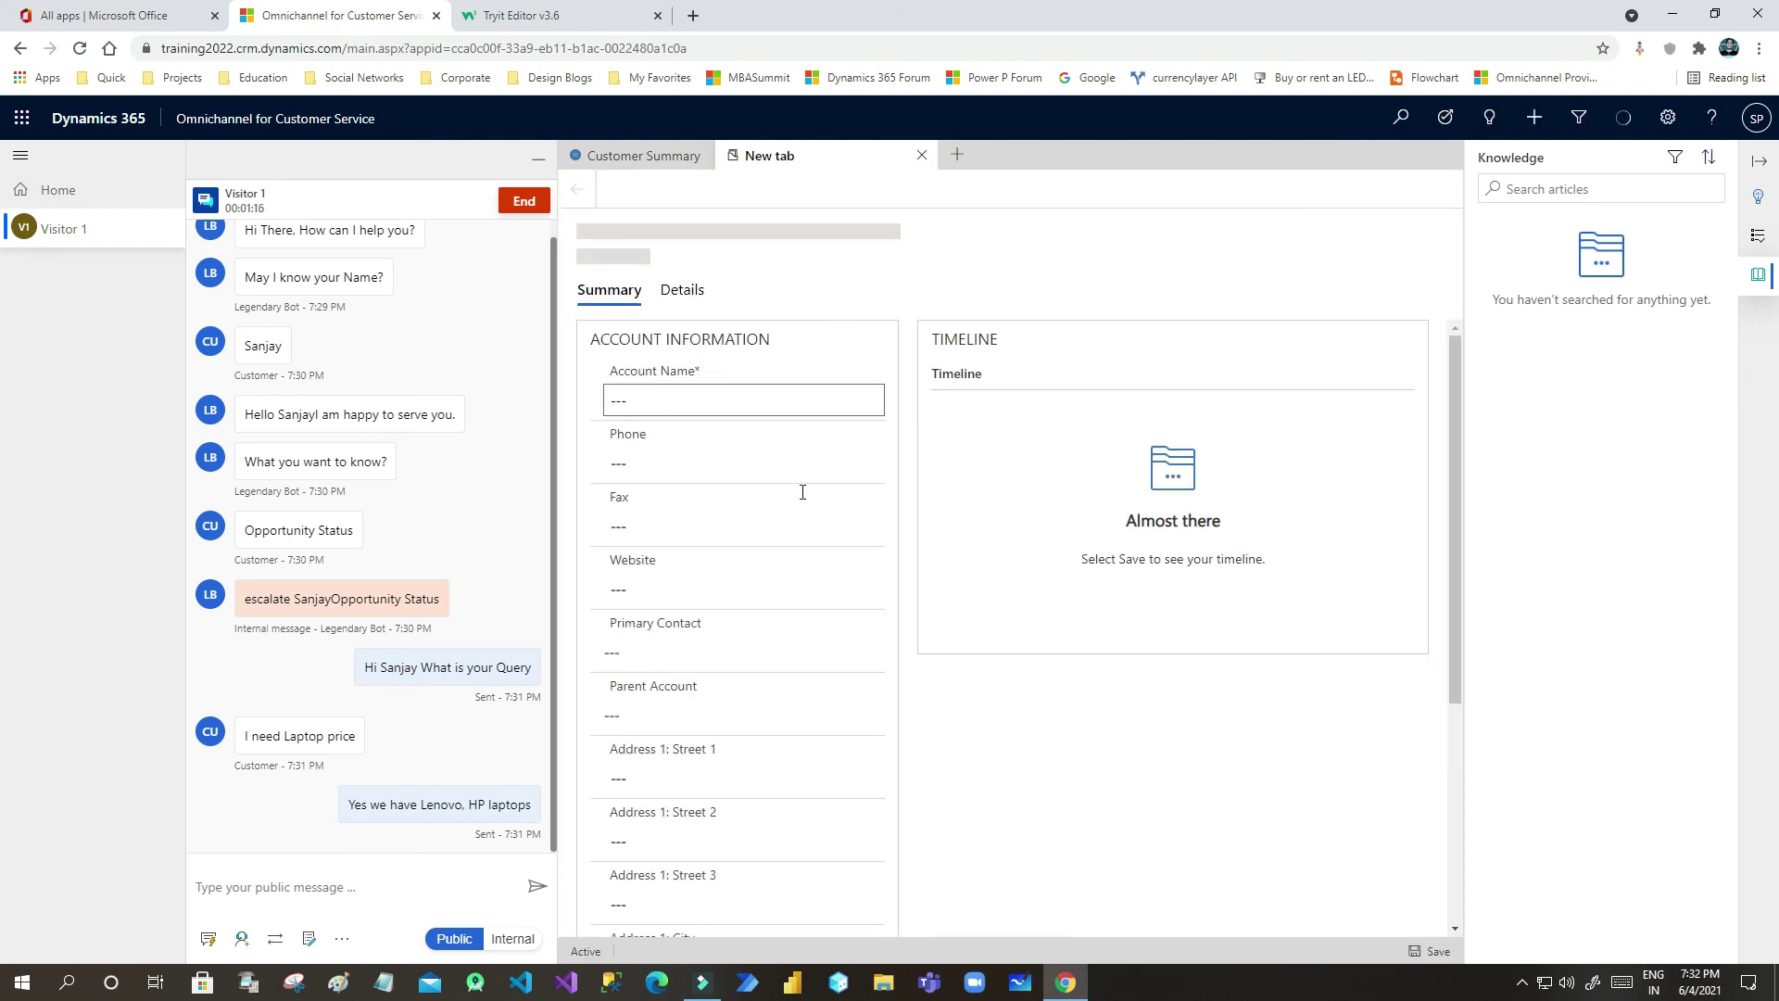
left_click(767, 393)
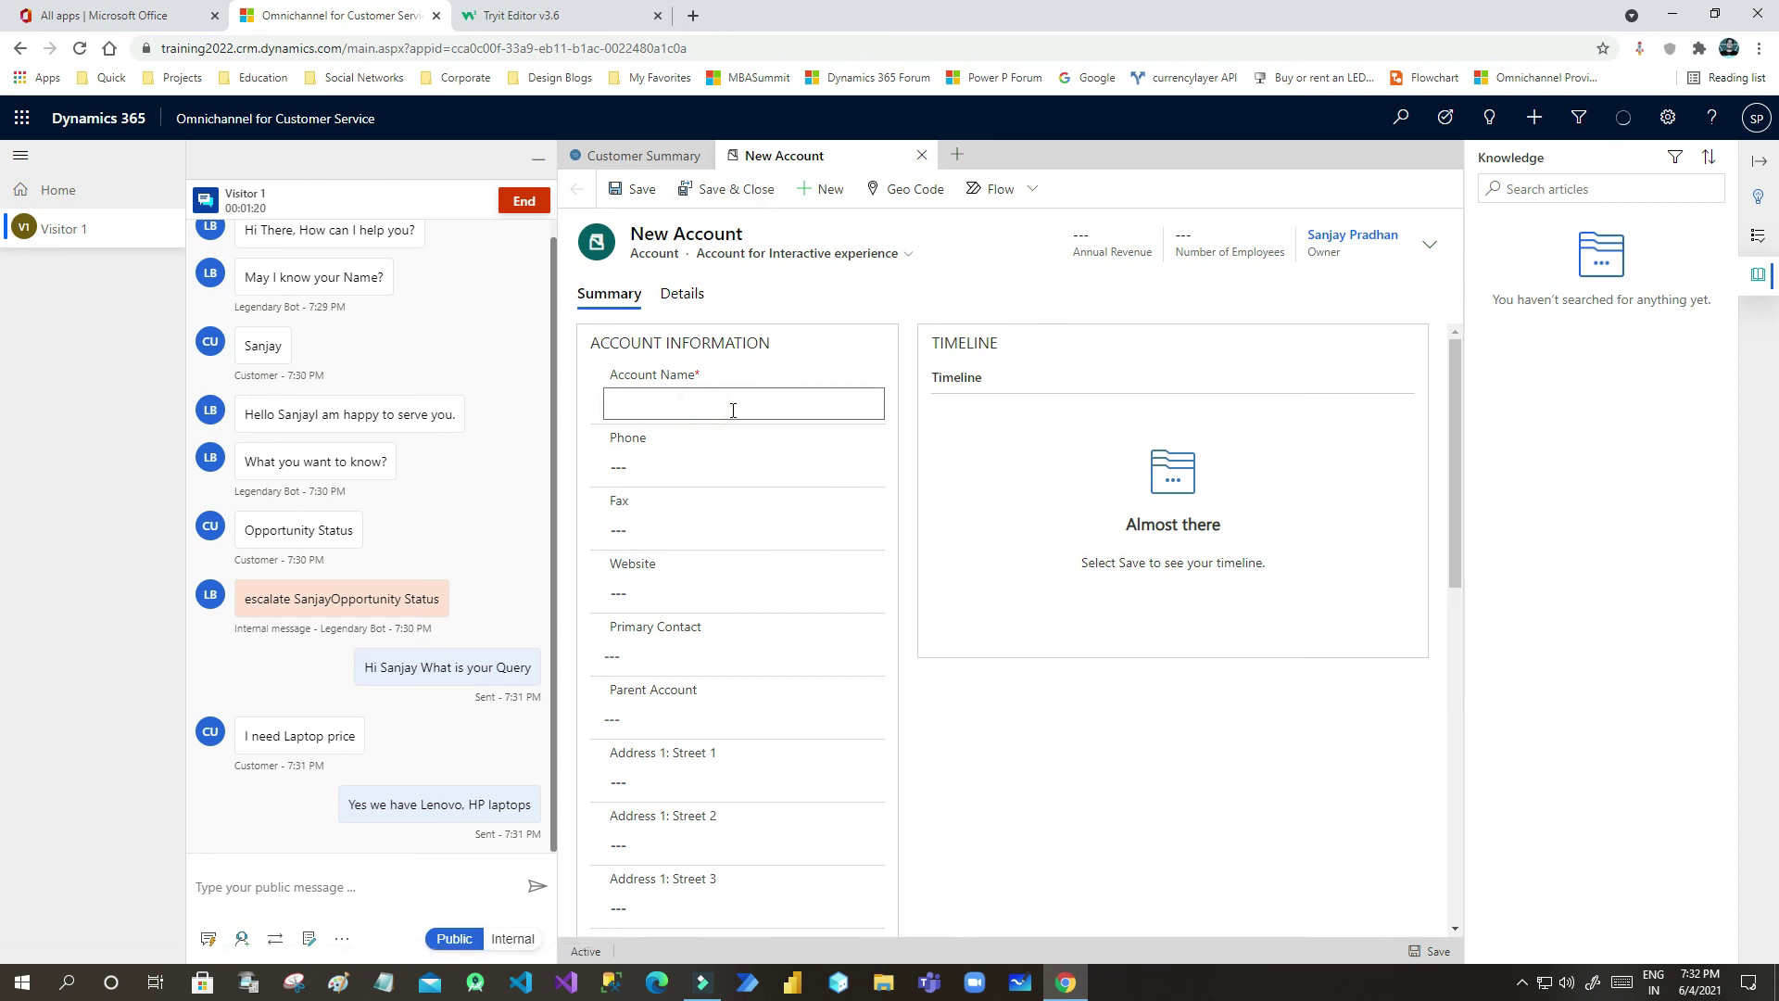
type("Sanjay account")
left_click(640, 188)
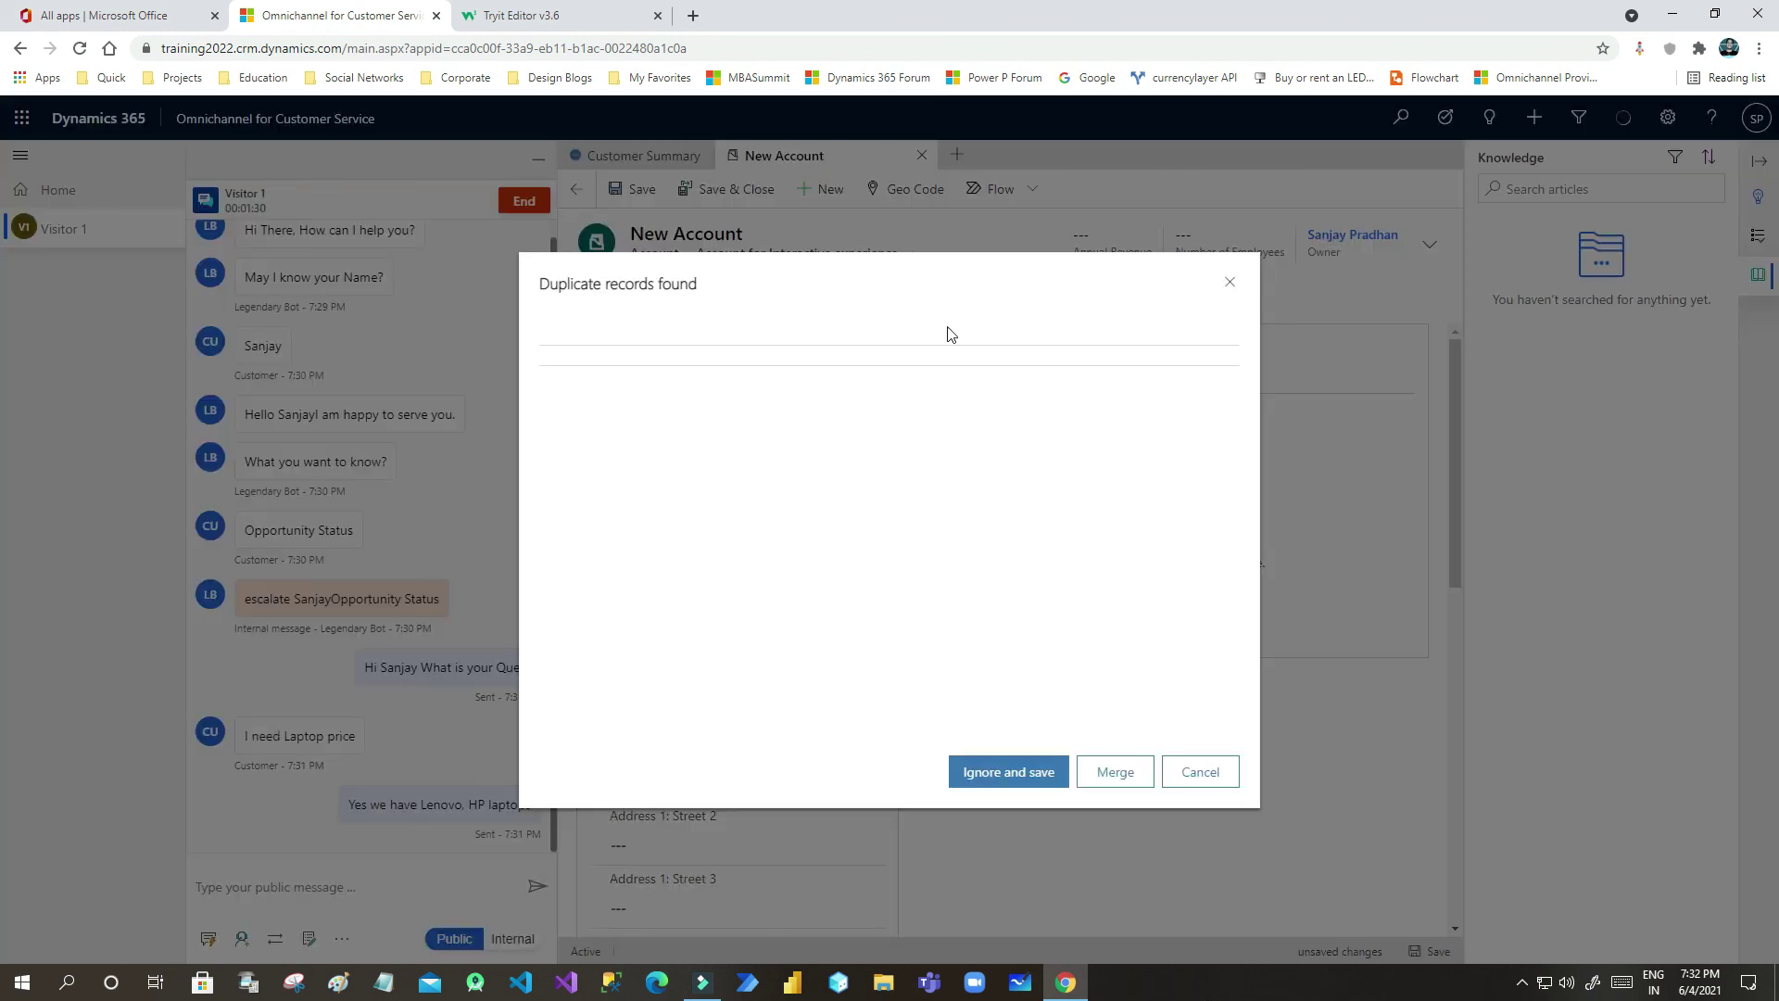
left_click(1236, 284)
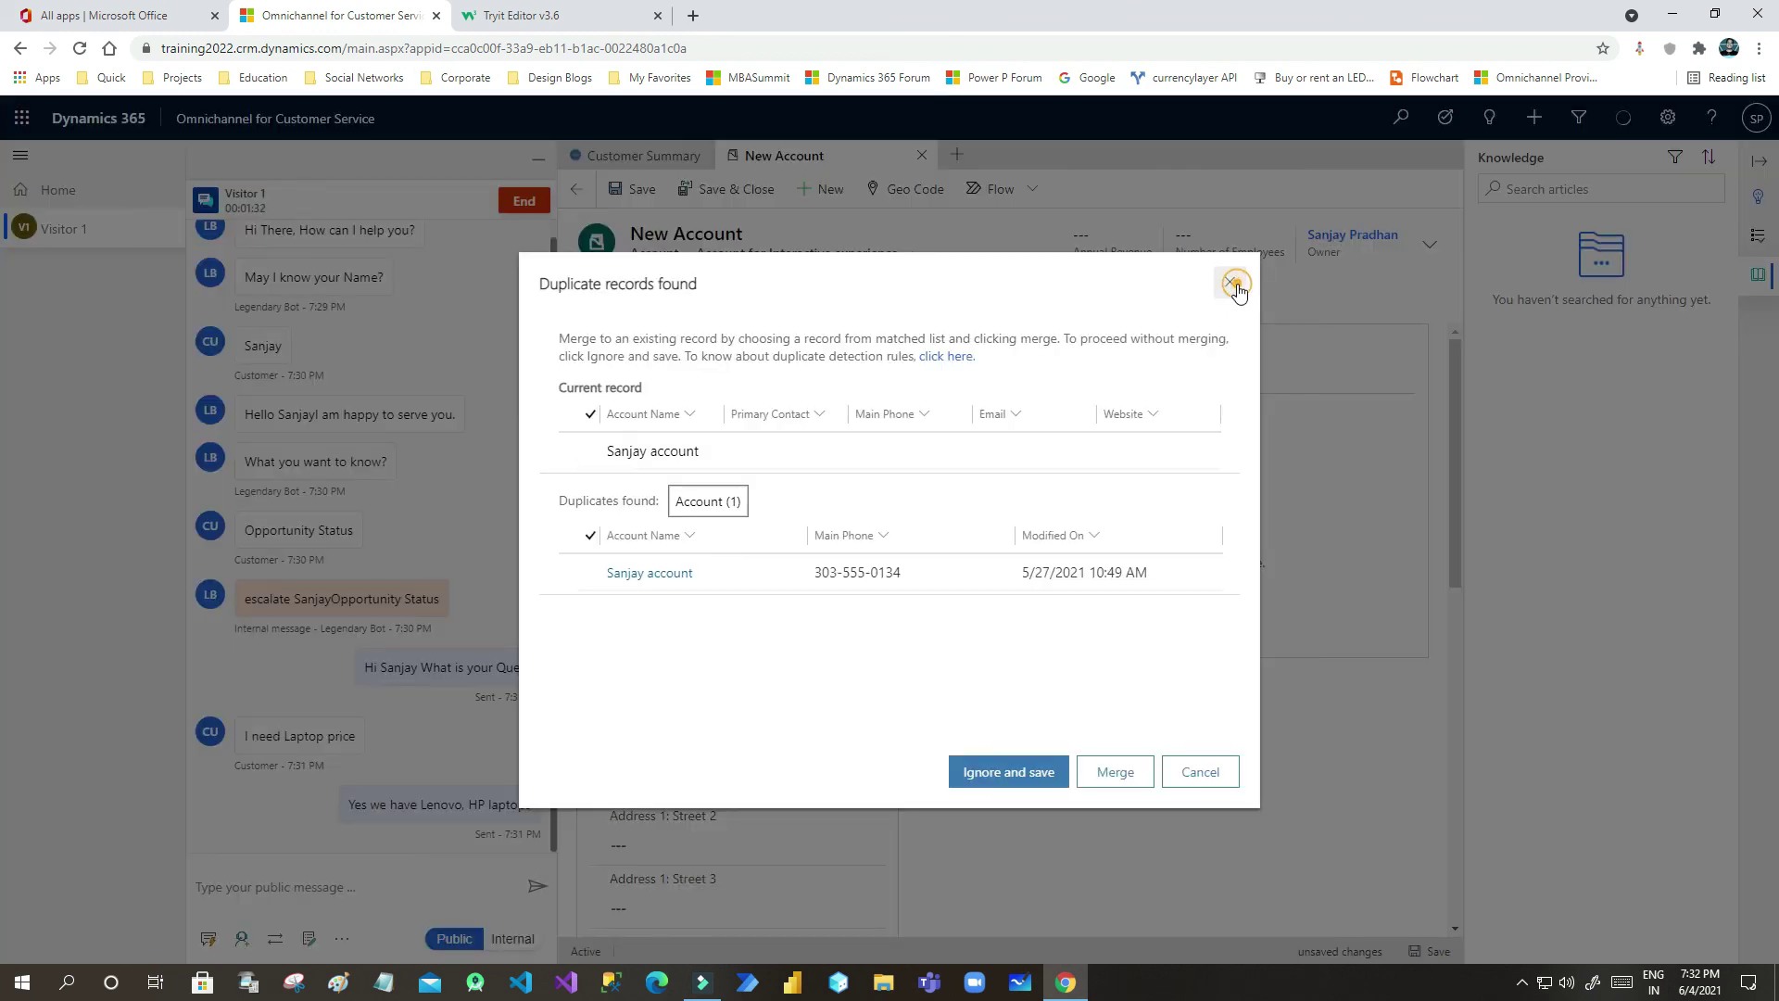
- Append "new" to the account name, save the account and return to the Tryit Editor chat
left_click(714, 405)
type("new")
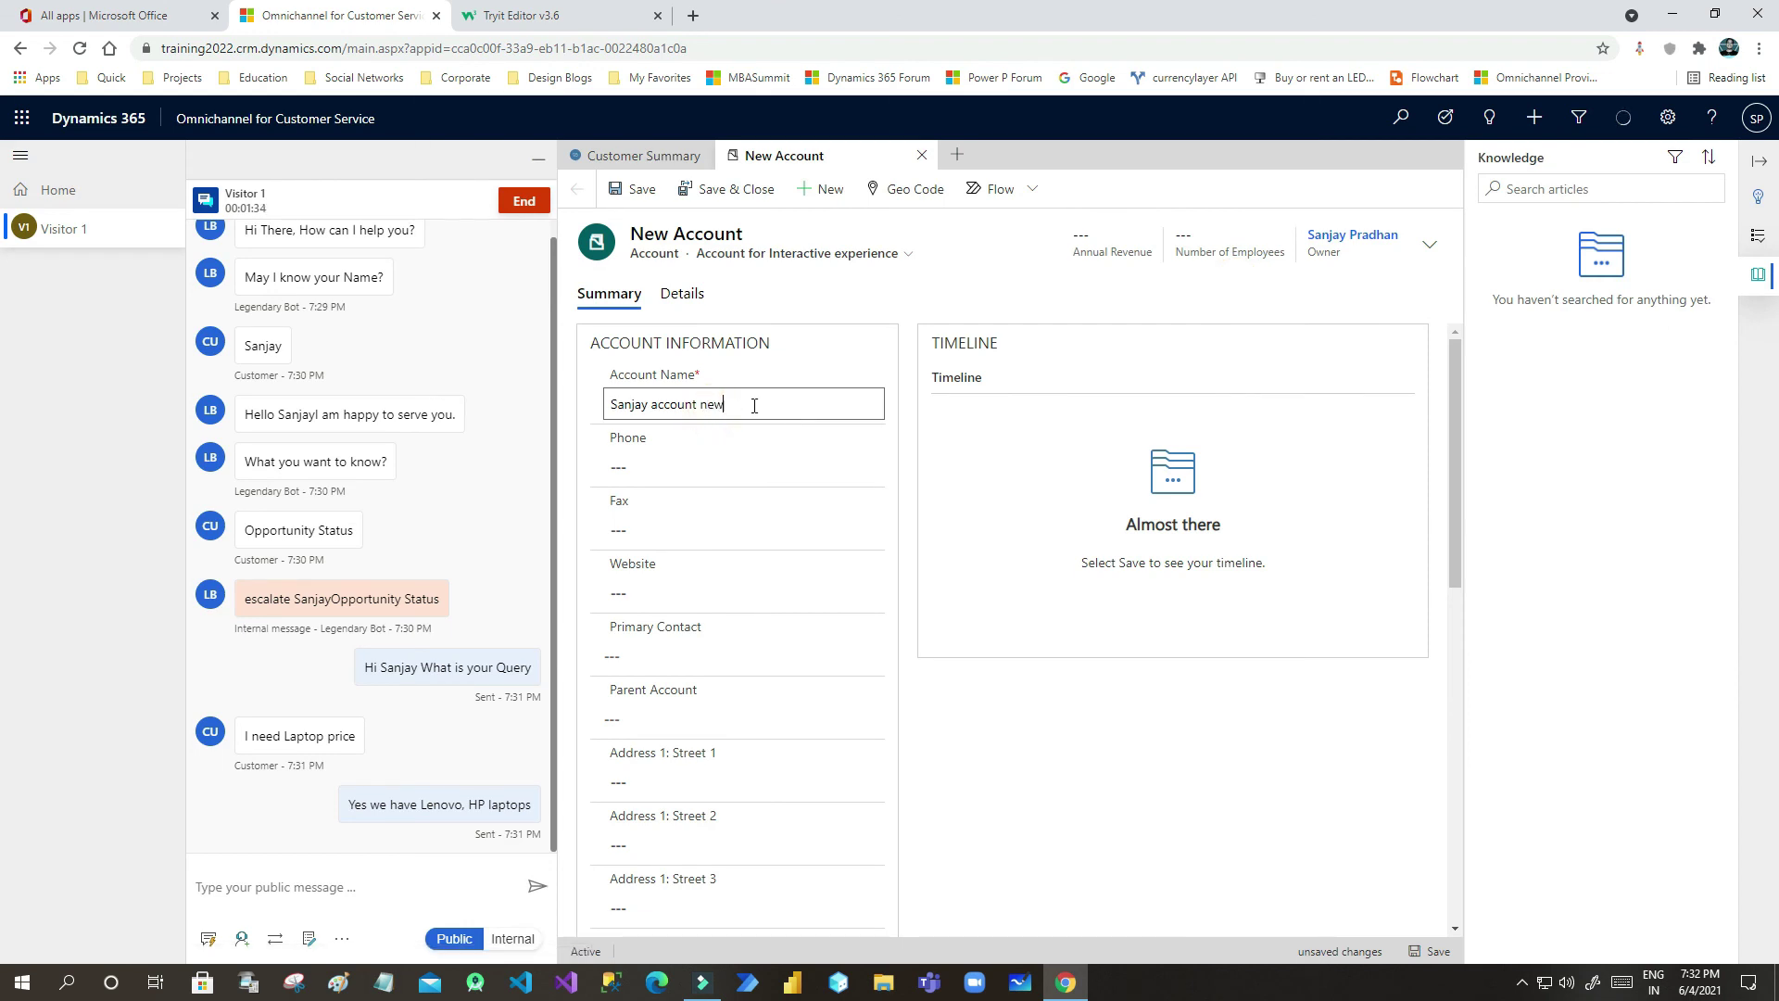
key("ctrl+s")
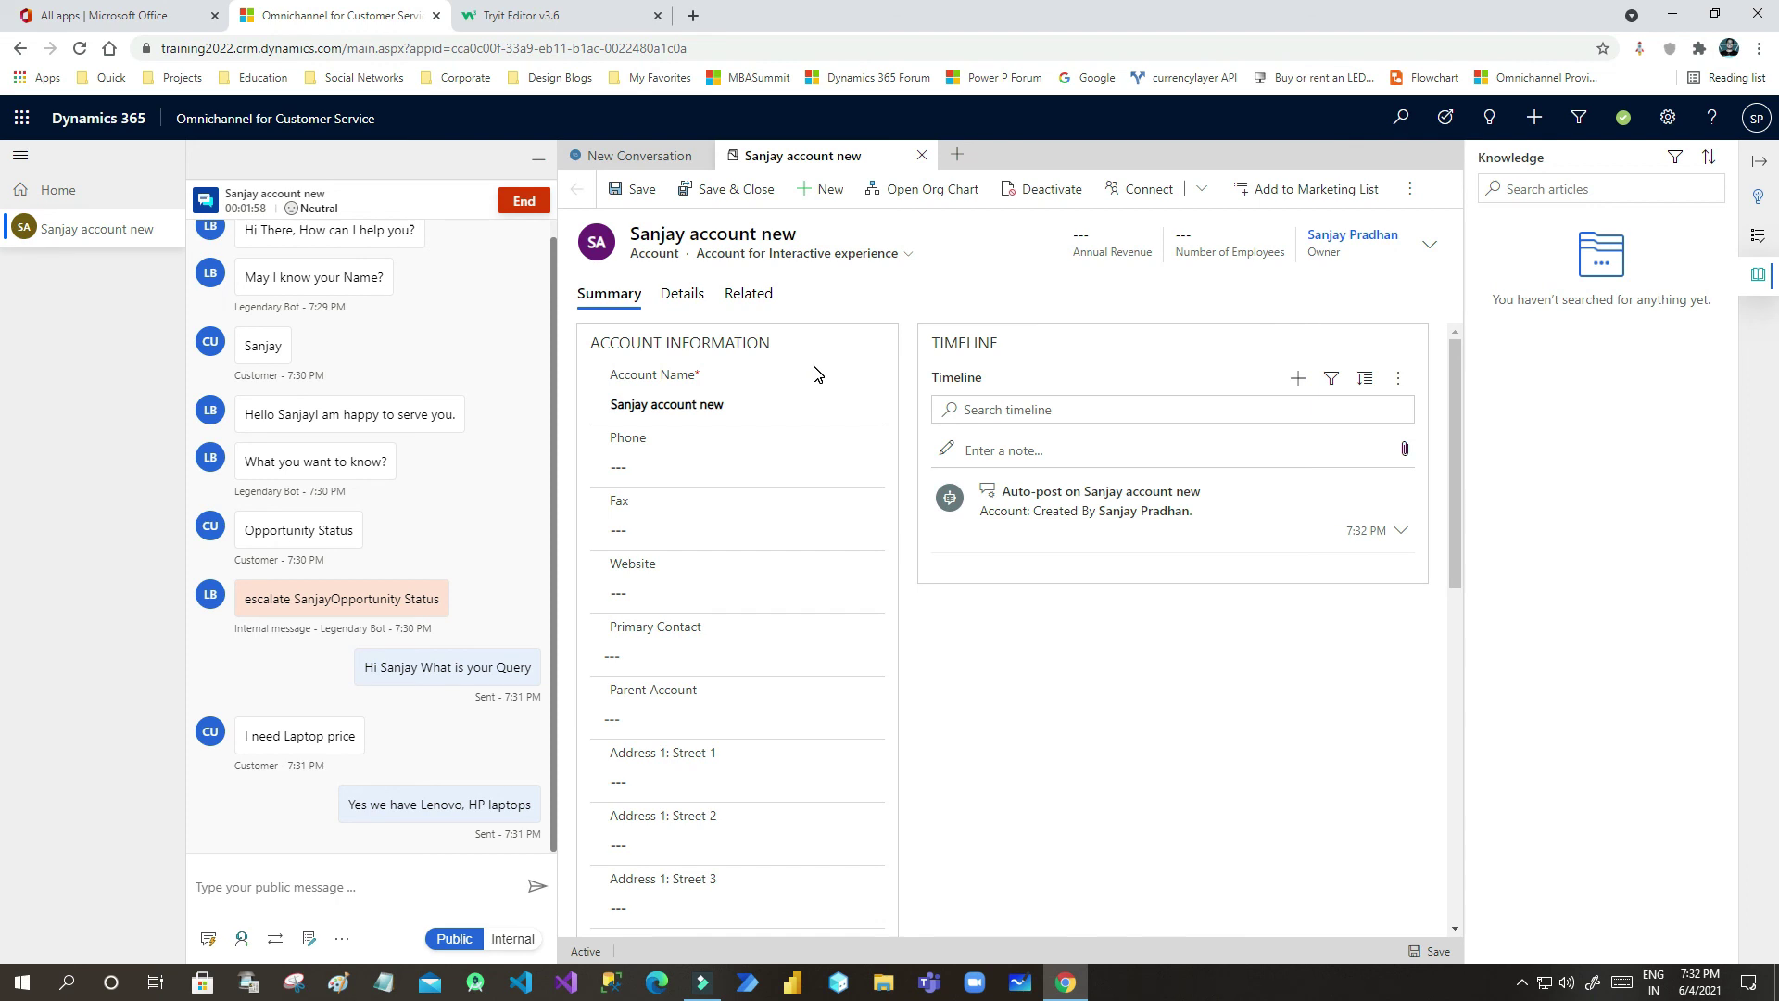
left_click(603, 16)
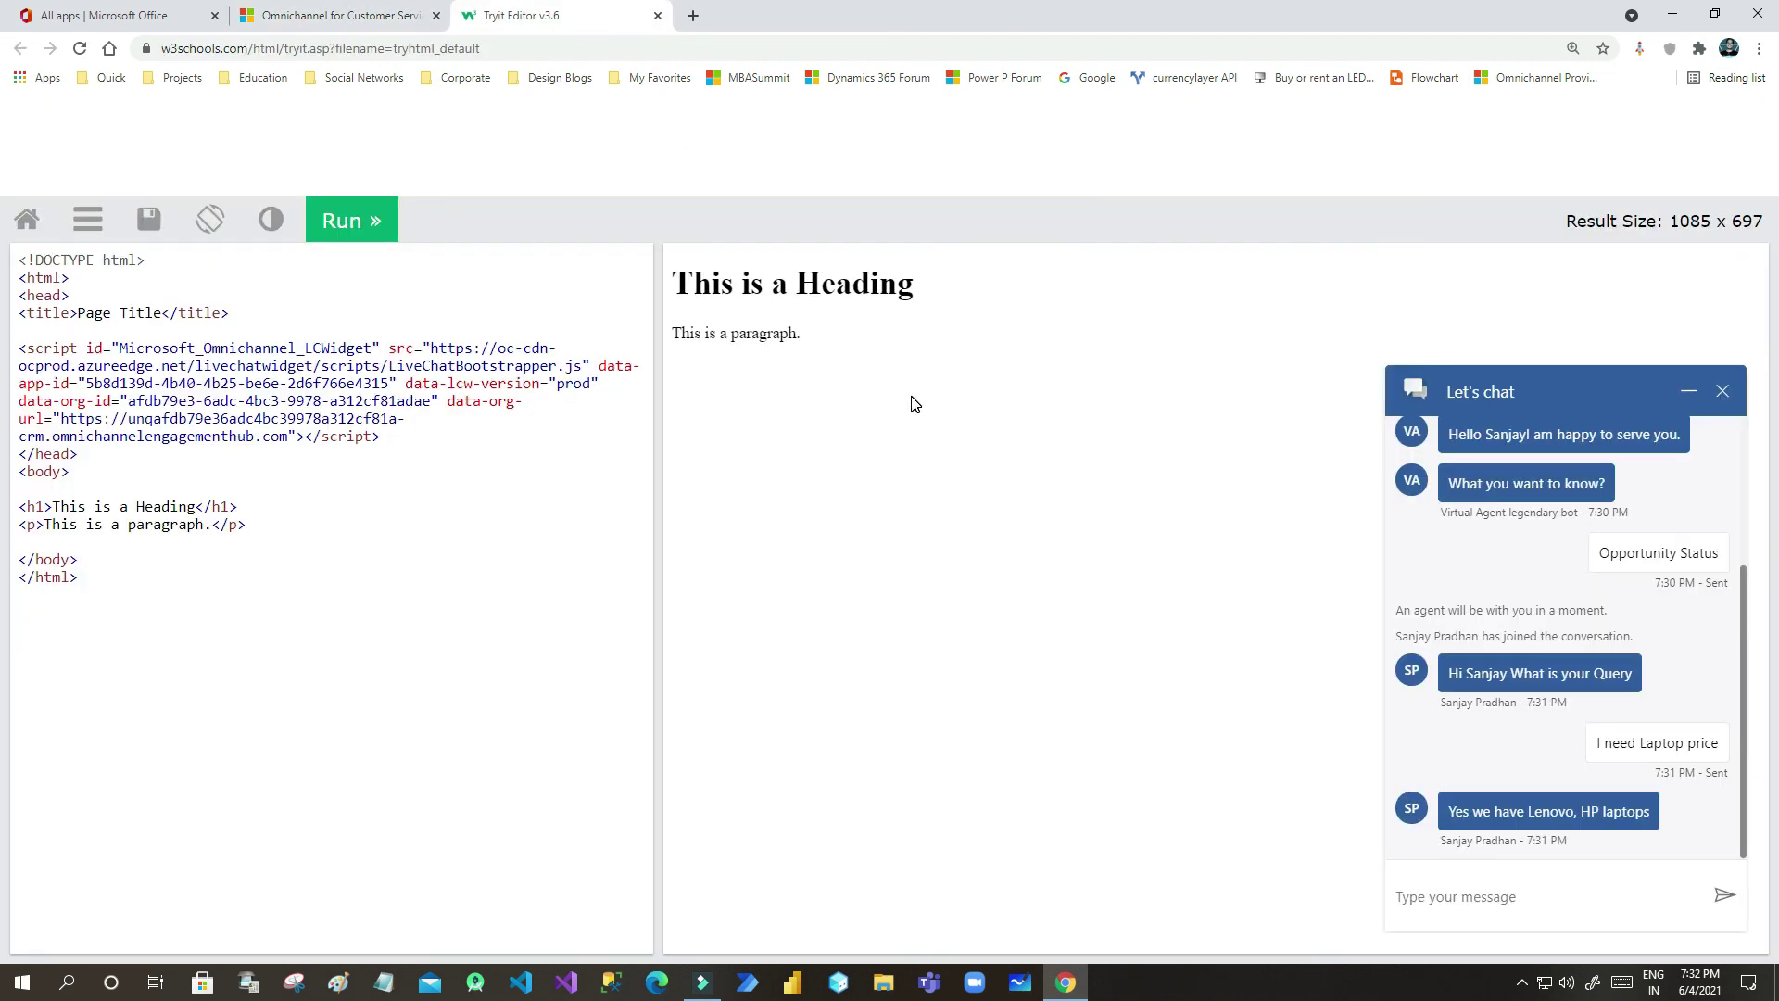